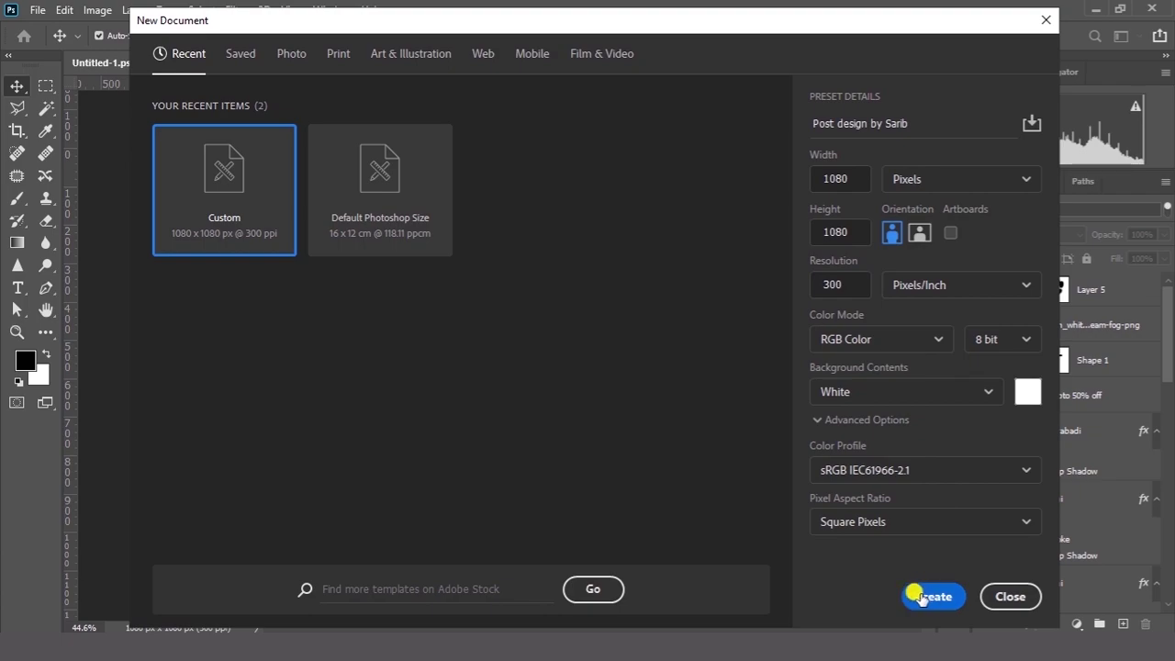
# - Create the 1080 × 1080 px, 300 ppi RGB document and place Wood BG.jpg scaled down in the canvas's lower-left corner
pyautogui.click(932, 596)
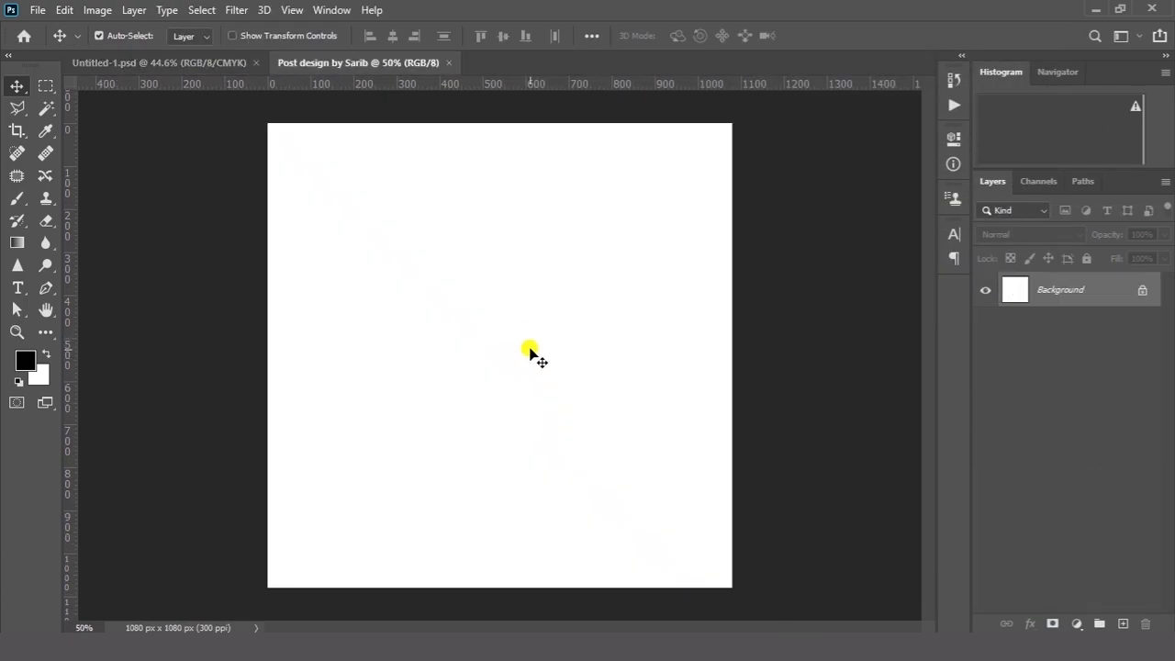
pyautogui.moveTo(846, 135); pyautogui.dragTo(564, 378)
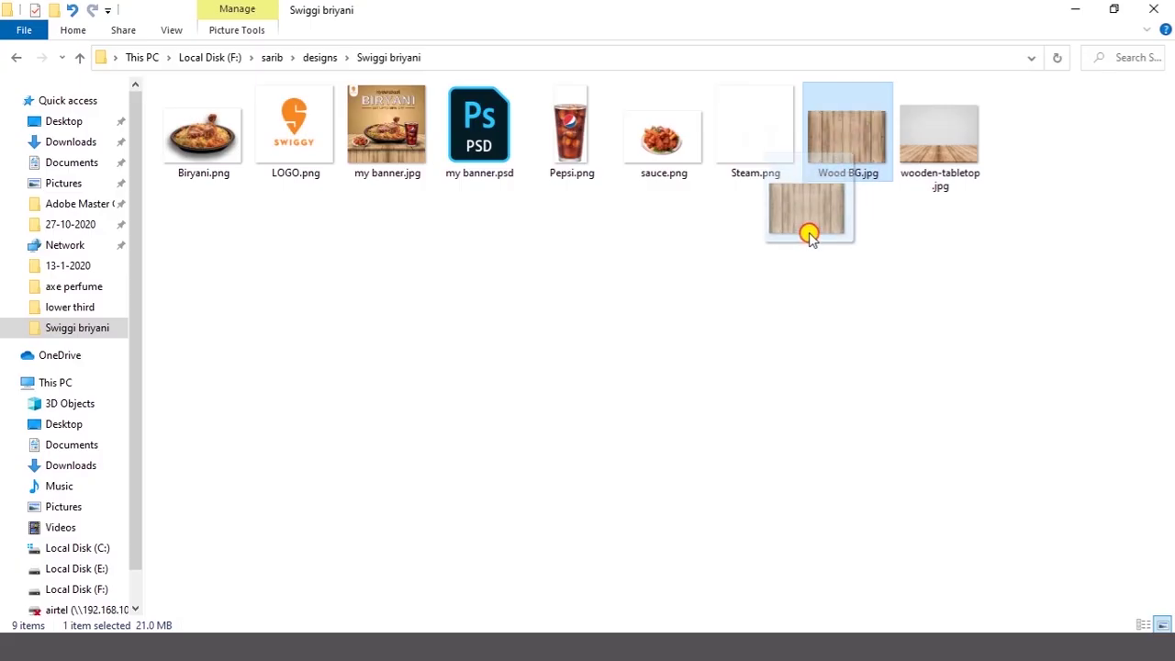
pyautogui.hotkey('alt', 'Tab')
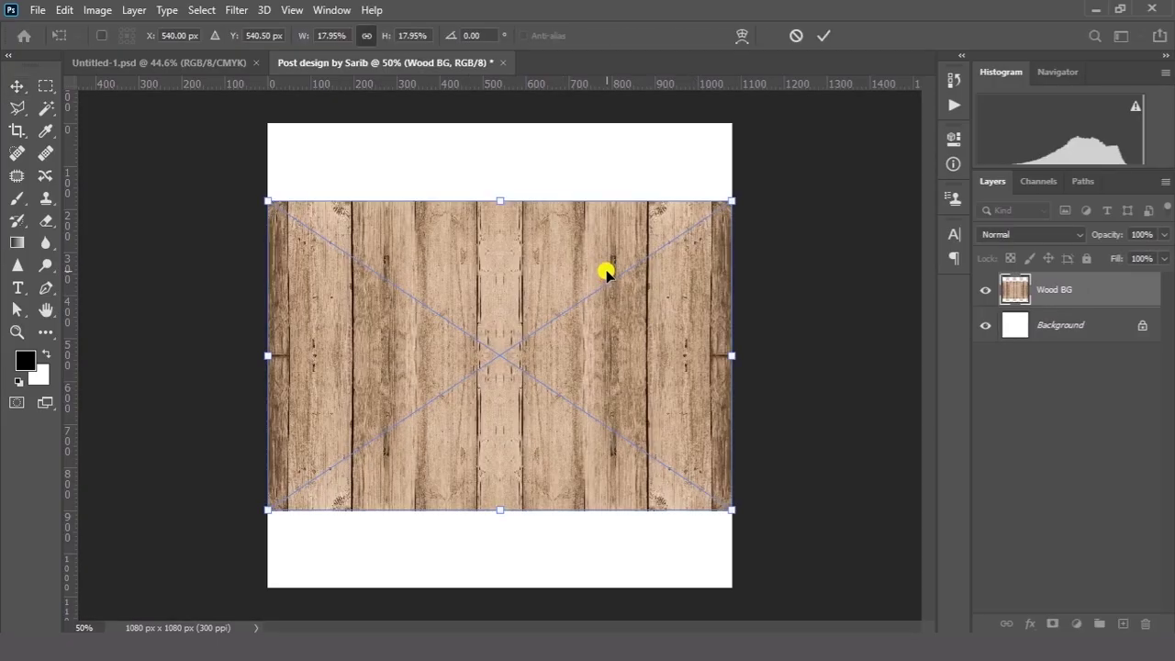
pyautogui.moveTo(603, 311); pyautogui.dragTo(597, 425)
pyautogui.moveTo(726, 312); pyautogui.dragTo(566, 426)
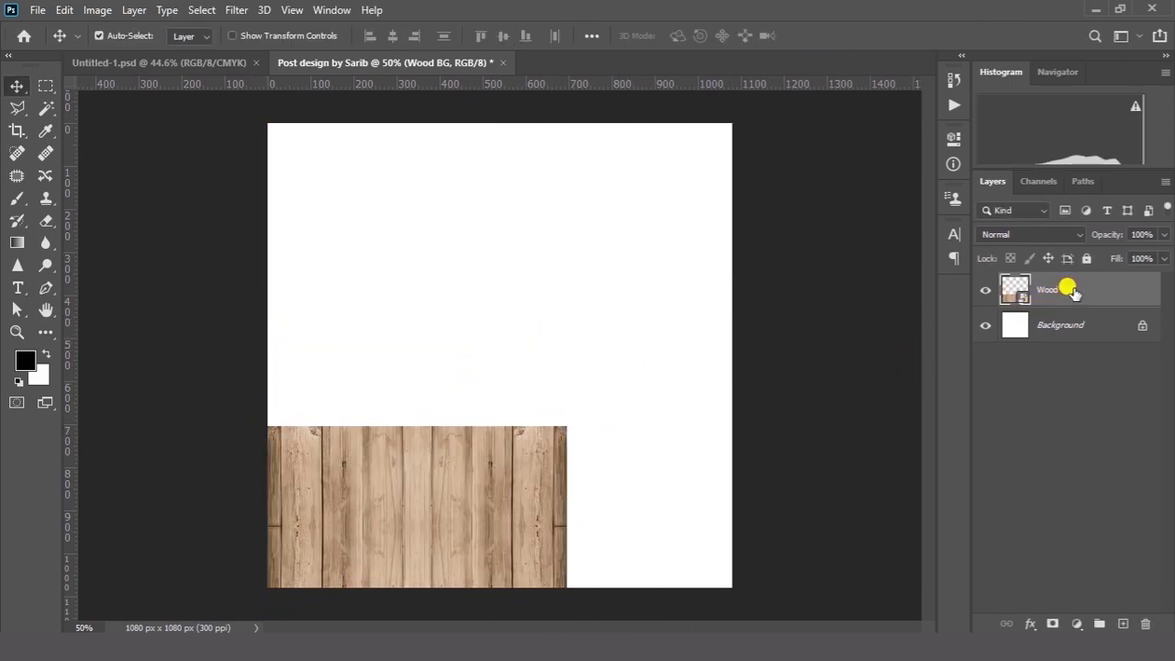
# - Duplicate the Wood BG layer, align the copy beside the original to span the canvas width, and merge both layers
pyautogui.moveTo(1073, 290); pyautogui.dragTo(1123, 624)
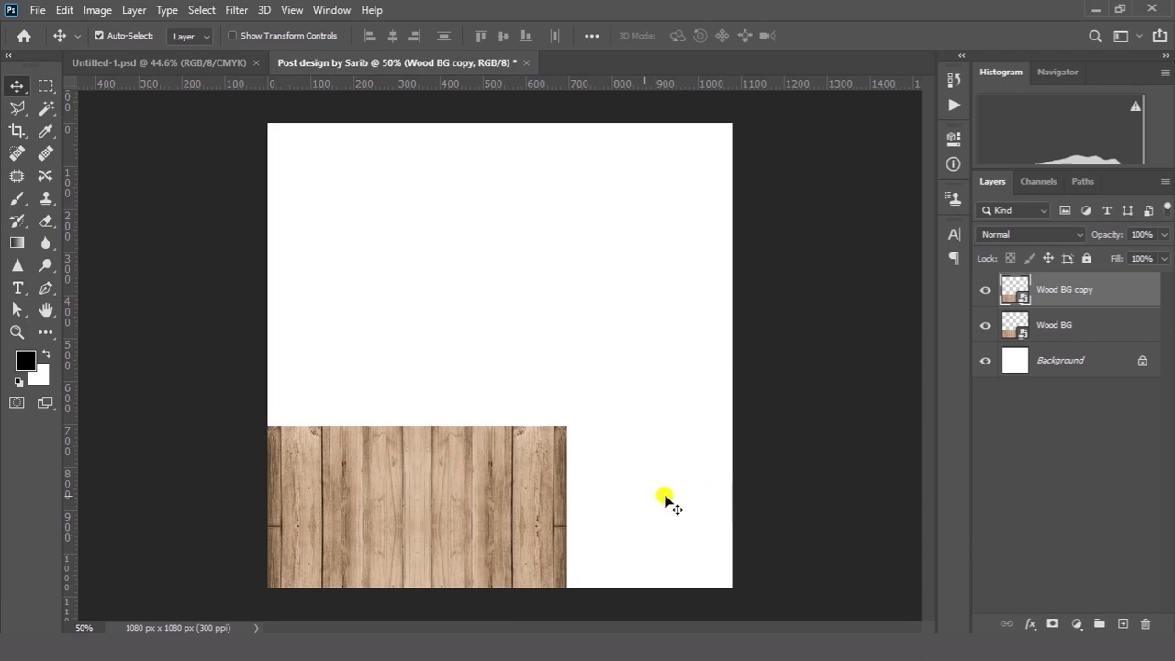
pyautogui.moveTo(457, 499); pyautogui.dragTo(740, 506)
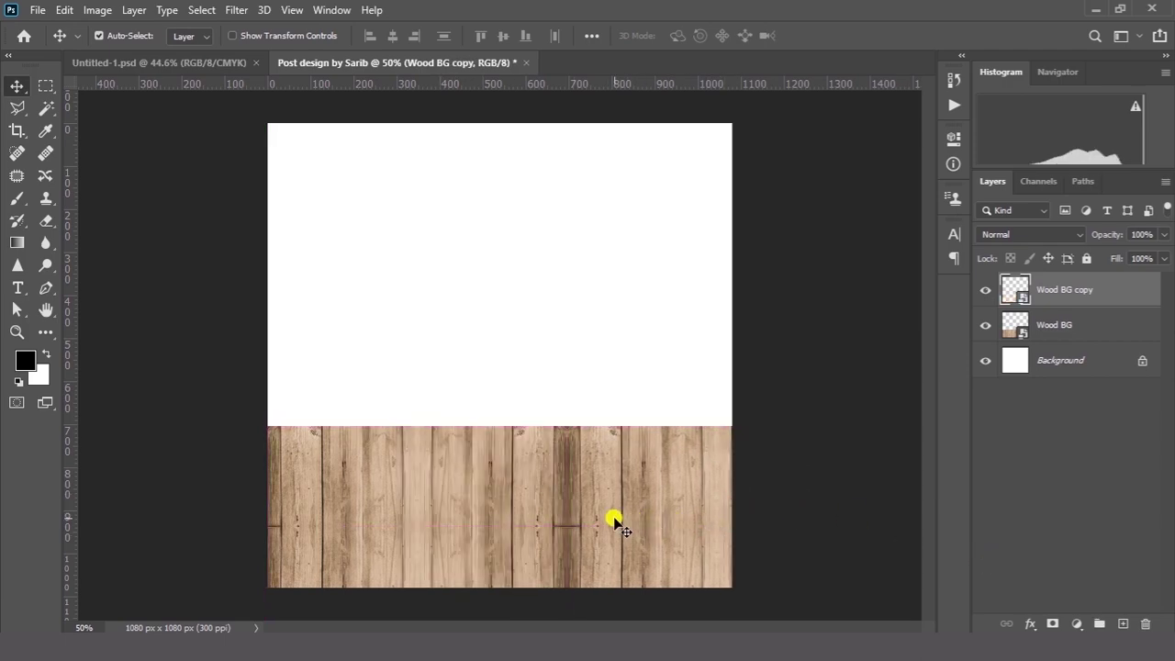
pyautogui.keyDown('shift'); pyautogui.click(1065, 325); pyautogui.keyUp('shift')
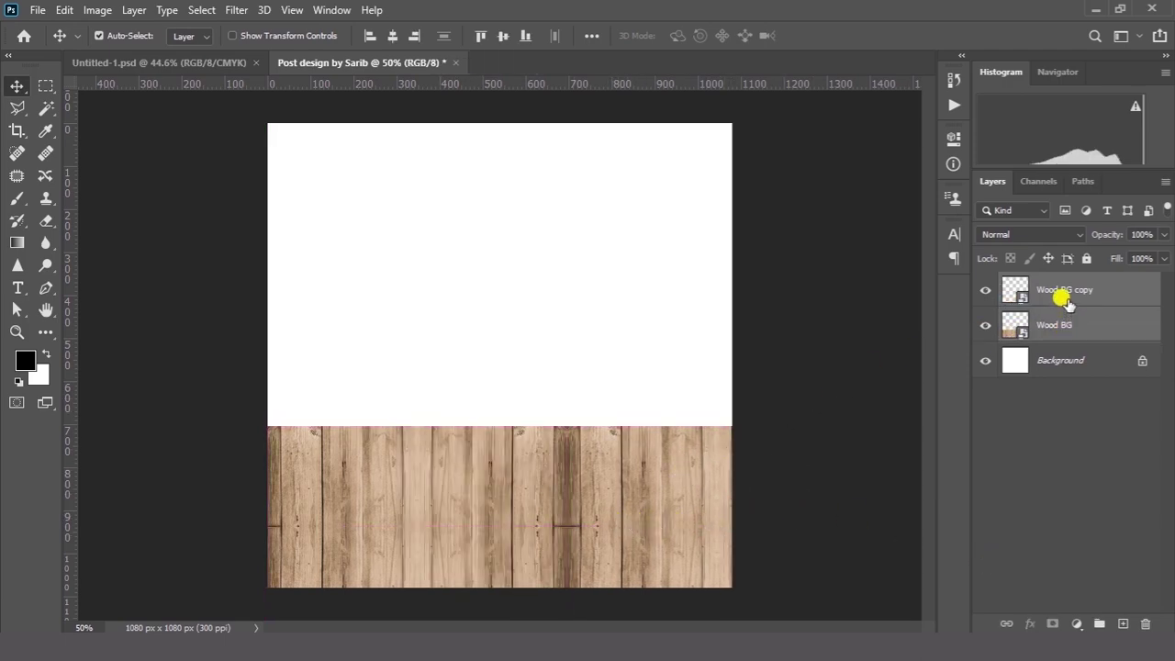
pyautogui.hotkey('ctrl', 'e')
# - Check the merged wood layer's visibility and shift the strip left so the dark plank sits near the canvas centre
pyautogui.click(986, 291)
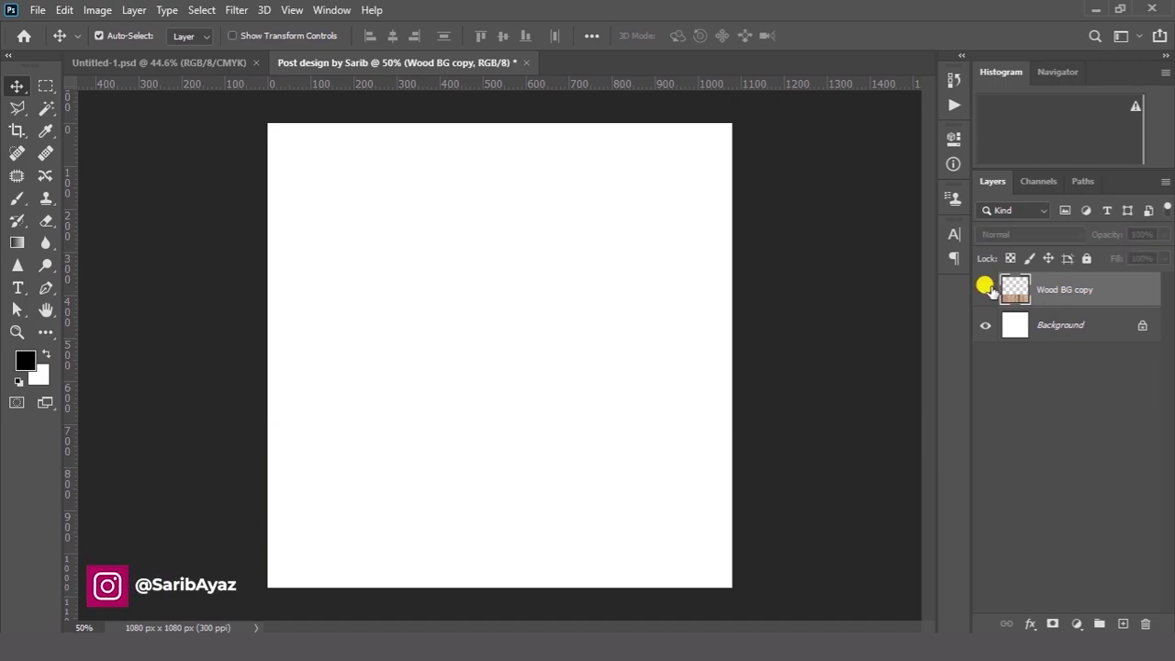
pyautogui.click(985, 291)
pyautogui.moveTo(499, 506); pyautogui.dragTo(480, 490)
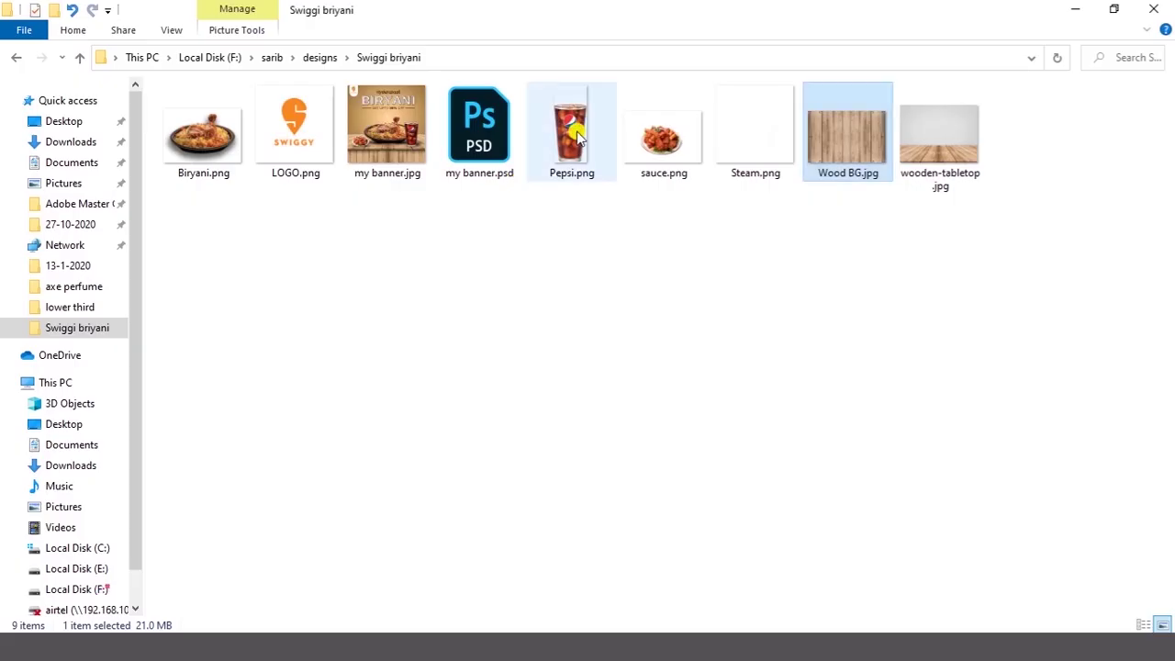
# - Place wooden-tabletop.jpg against the canvas's upper edge above the wood strip and rasterize its layer
pyautogui.moveTo(937, 147); pyautogui.dragTo(924, 257)
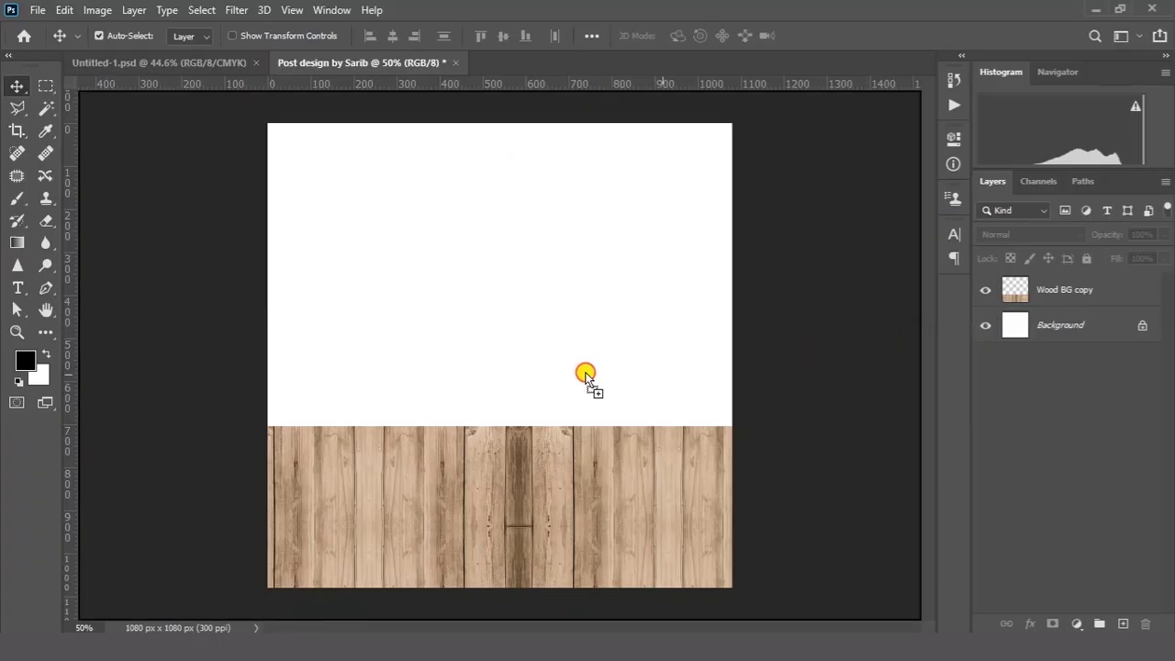
pyautogui.moveTo(586, 375); pyautogui.dragTo(586, 374)
pyautogui.moveTo(606, 275); pyautogui.dragTo(608, 248)
pyautogui.click(823, 35)
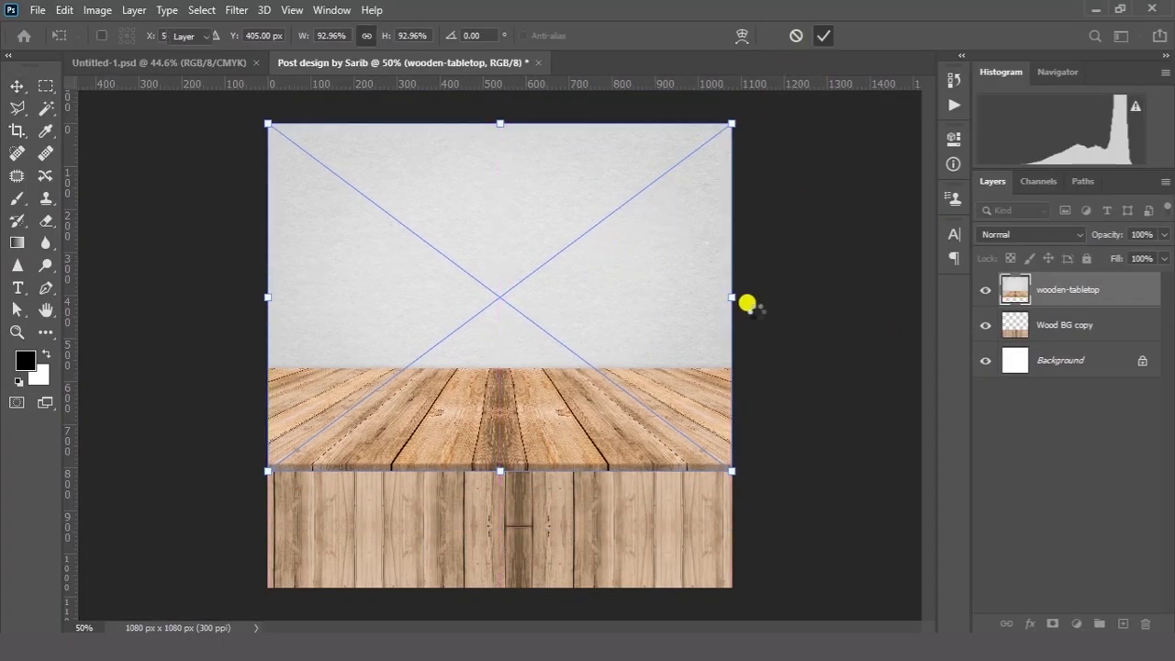
pyautogui.rightClick(1072, 294)
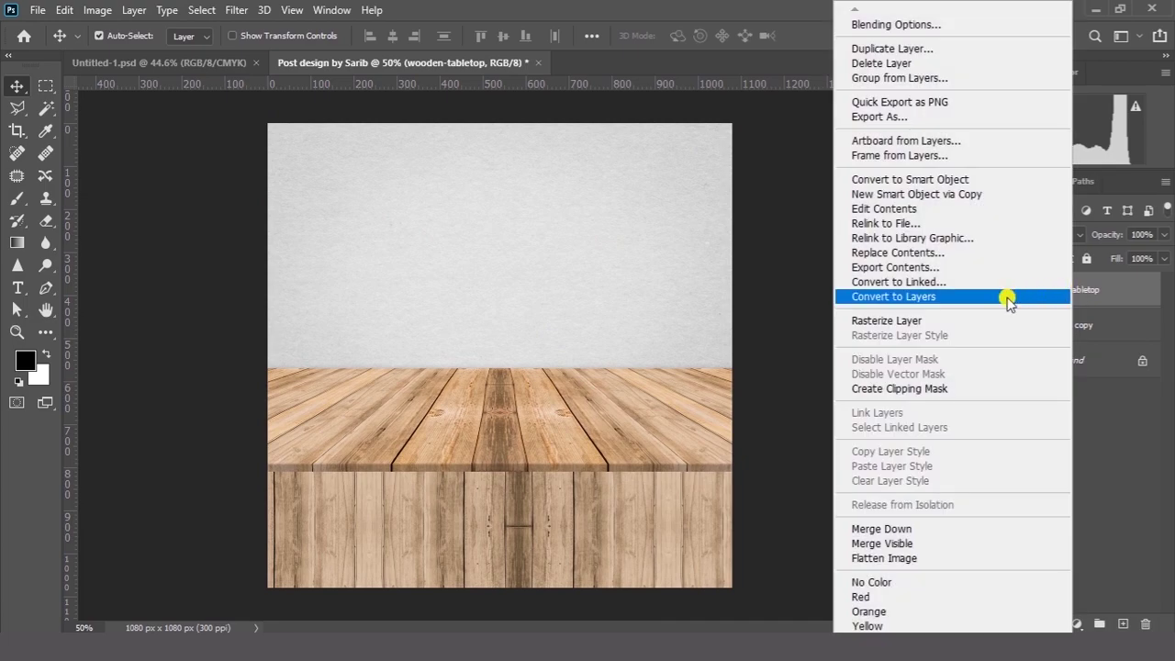
pyautogui.click(835, 319)
# - Outline the grey wall above the table's back edge with the Polygonal Lasso and delete it from the wooden-tabletop layer
pyautogui.scroll(5, 412, 407)
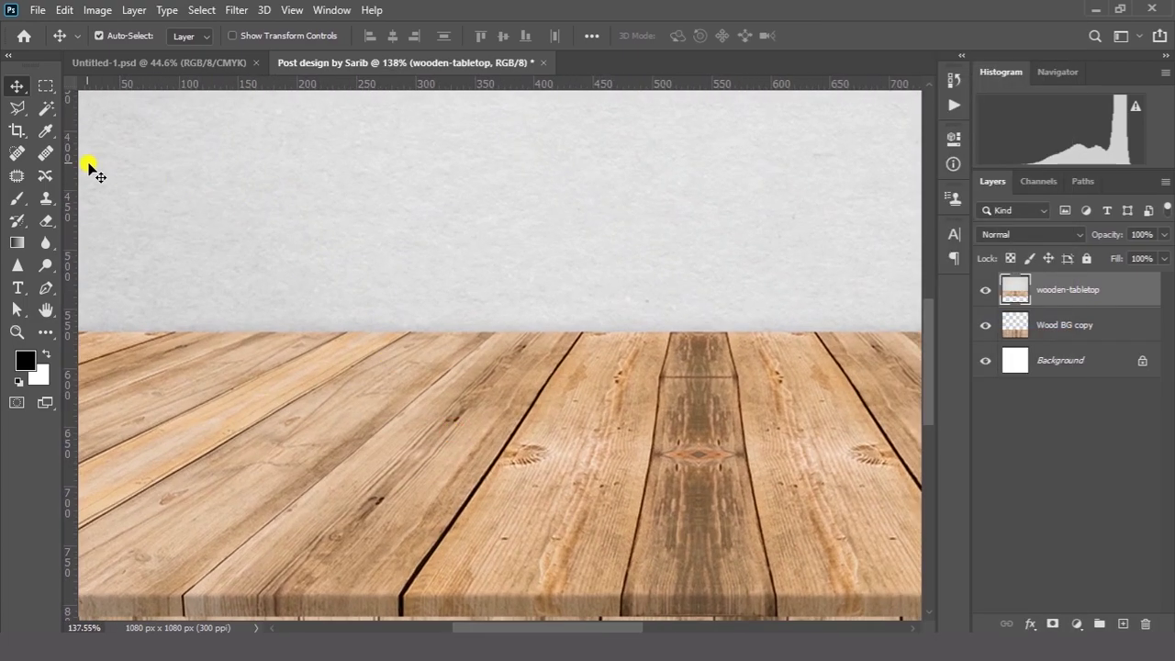
pyautogui.click(17, 108)
pyautogui.moveTo(126, 289); pyautogui.dragTo(284, 299)
pyautogui.click(211, 309)
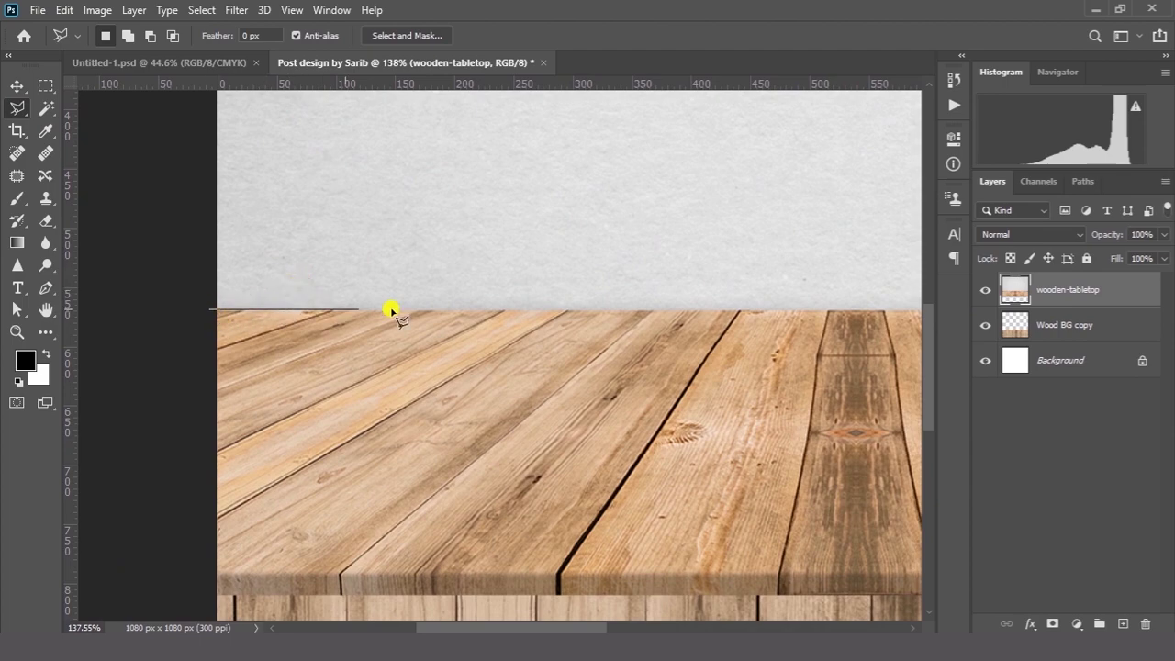
pyautogui.moveTo(541, 306); pyautogui.dragTo(313, 310)
pyautogui.moveTo(562, 315)
pyautogui.mouseDown()
pyautogui.moveTo(236, 330)
pyautogui.moveTo(228, 343)
pyautogui.mouseUp()
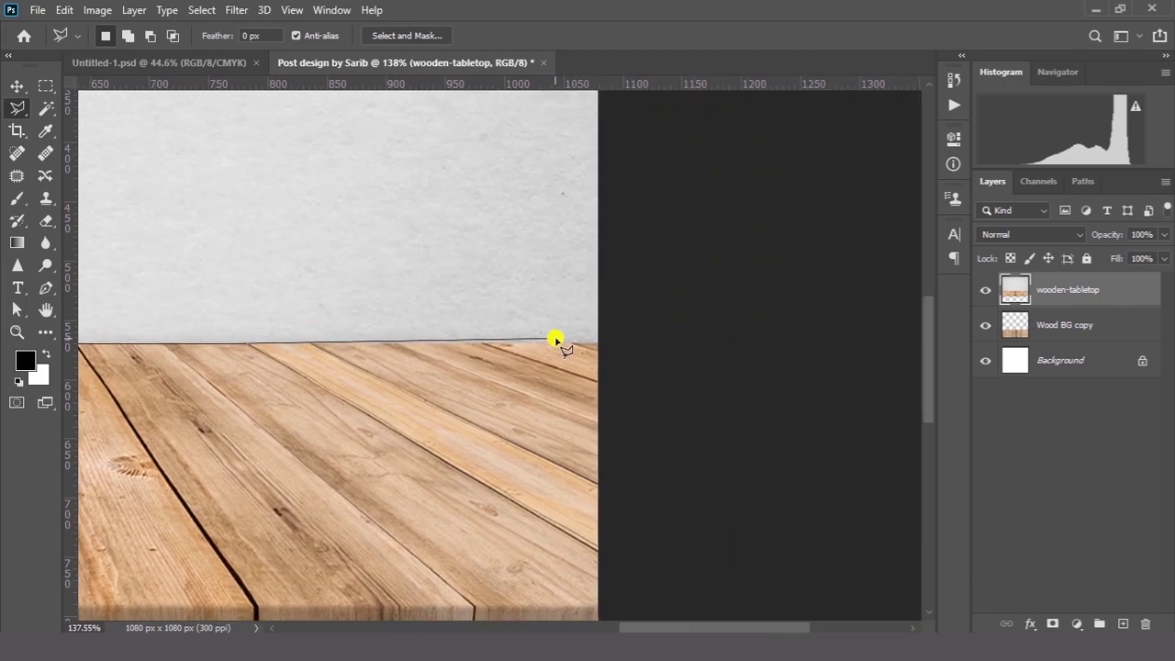
pyautogui.click(447, 342)
pyautogui.click(610, 339)
pyautogui.moveTo(601, 325); pyautogui.dragTo(544, 344)
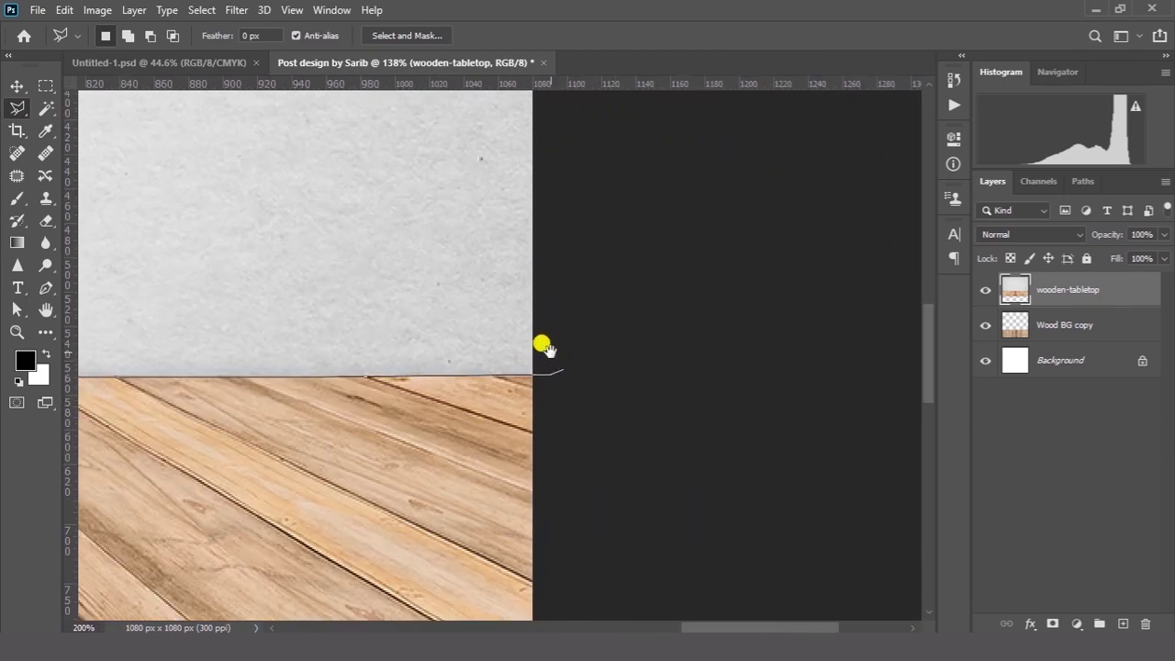
pyautogui.keyDown('alt'); pyautogui.click(544, 344); pyautogui.keyUp('alt')
pyautogui.keyDown('alt'); pyautogui.click(544, 344); pyautogui.keyUp('alt')
pyautogui.keyDown('alt'); pyautogui.click(543, 345); pyautogui.keyUp('alt')
pyautogui.keyDown('alt'); pyautogui.click(545, 343); pyautogui.keyUp('alt')
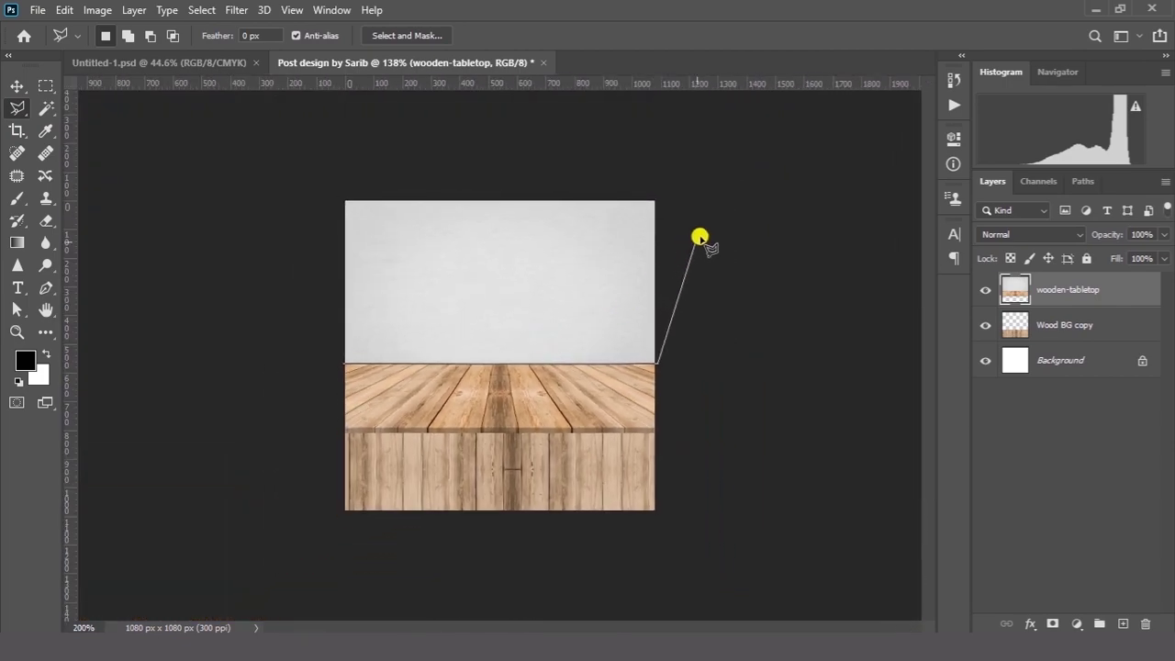
pyautogui.click(705, 167)
pyautogui.click(297, 184)
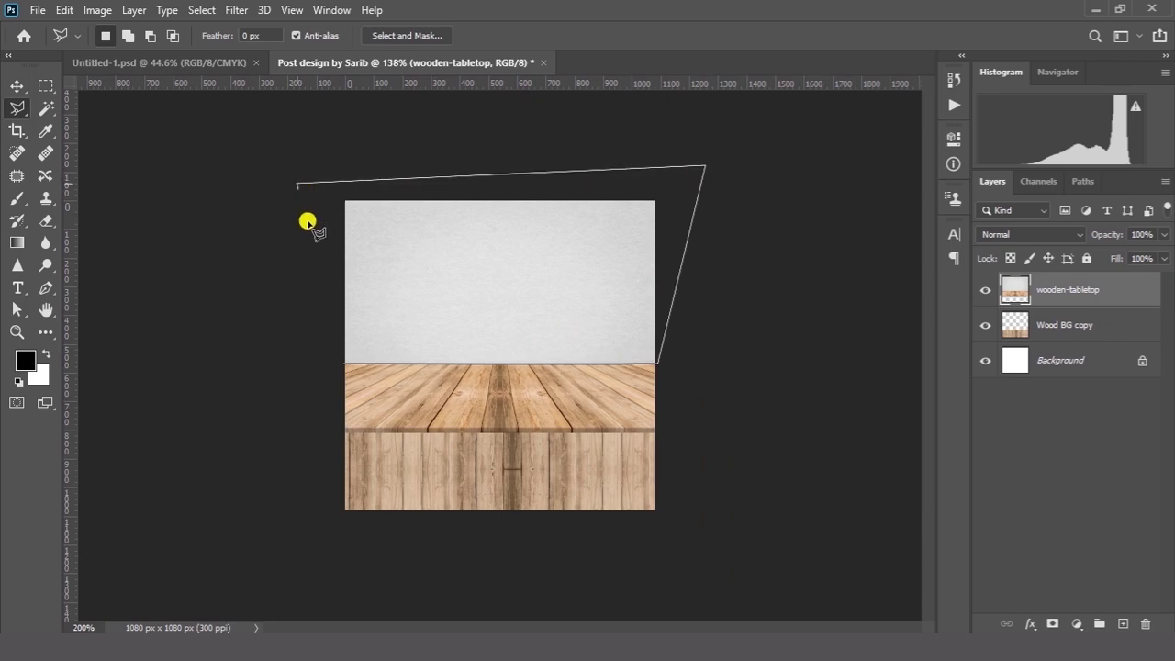
pyautogui.click(320, 362)
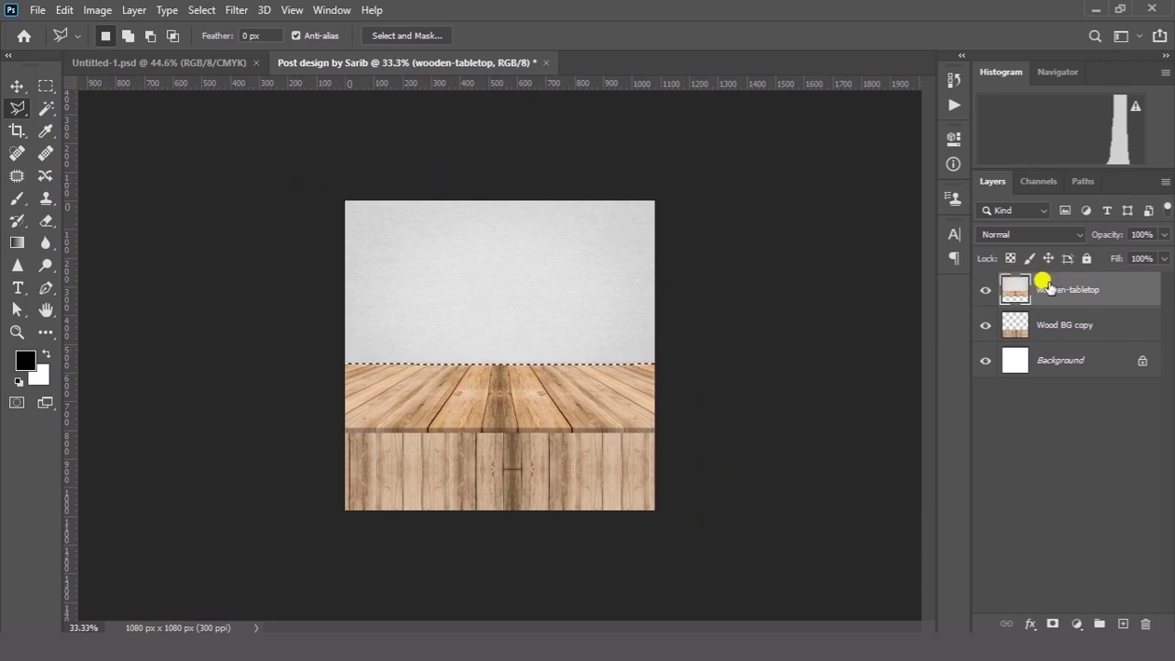
pyautogui.press('Delete')
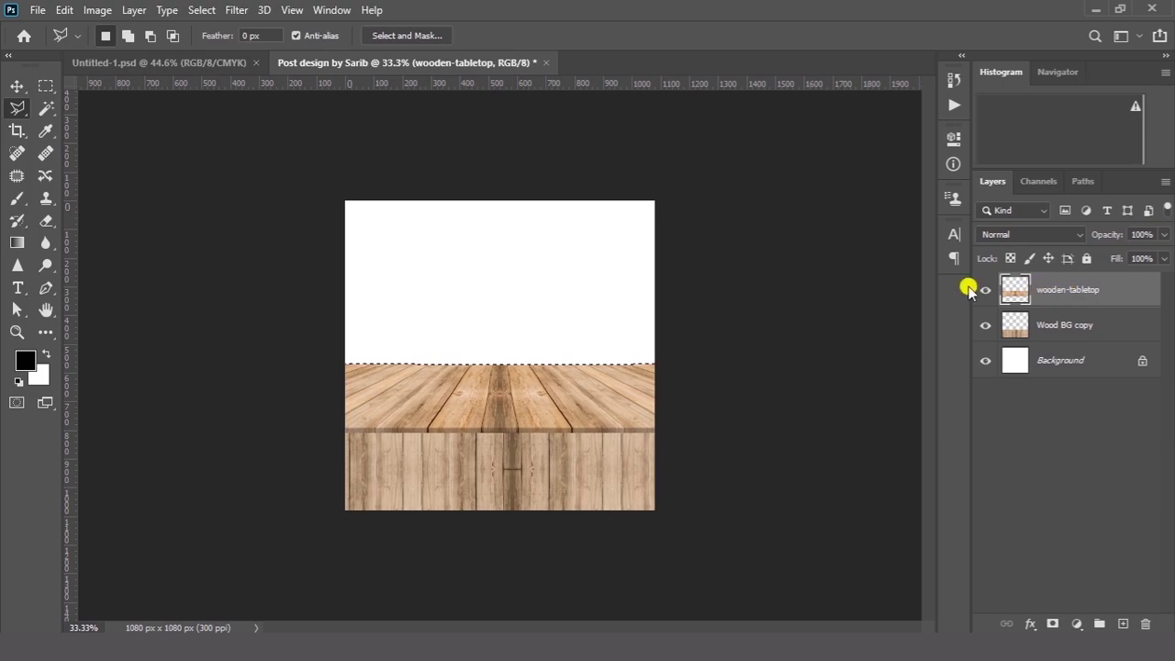
pyautogui.hotkey('ctrl', 'd')
# - Squash the wooden-tabletop layer to about 78% of its height, keeping its front edge in place
pyautogui.moveTo(446, 367); pyautogui.dragTo(479, 395)
pyautogui.press('v')
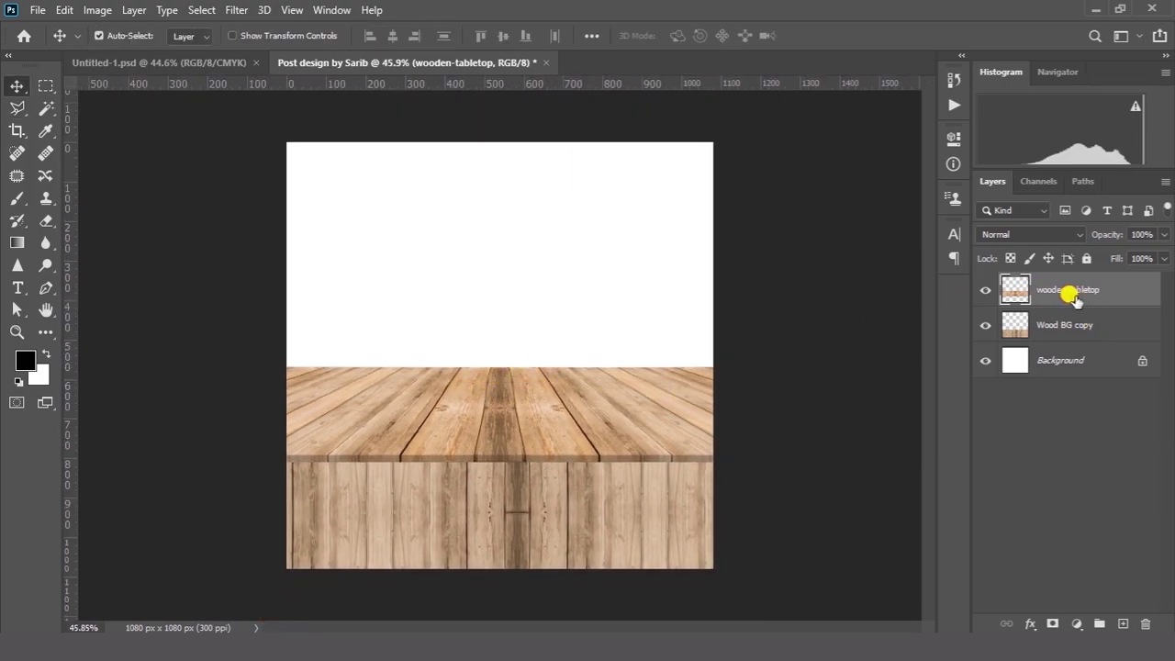
pyautogui.moveTo(496, 308); pyautogui.dragTo(468, 305)
pyautogui.hotkey('ctrl', 't')
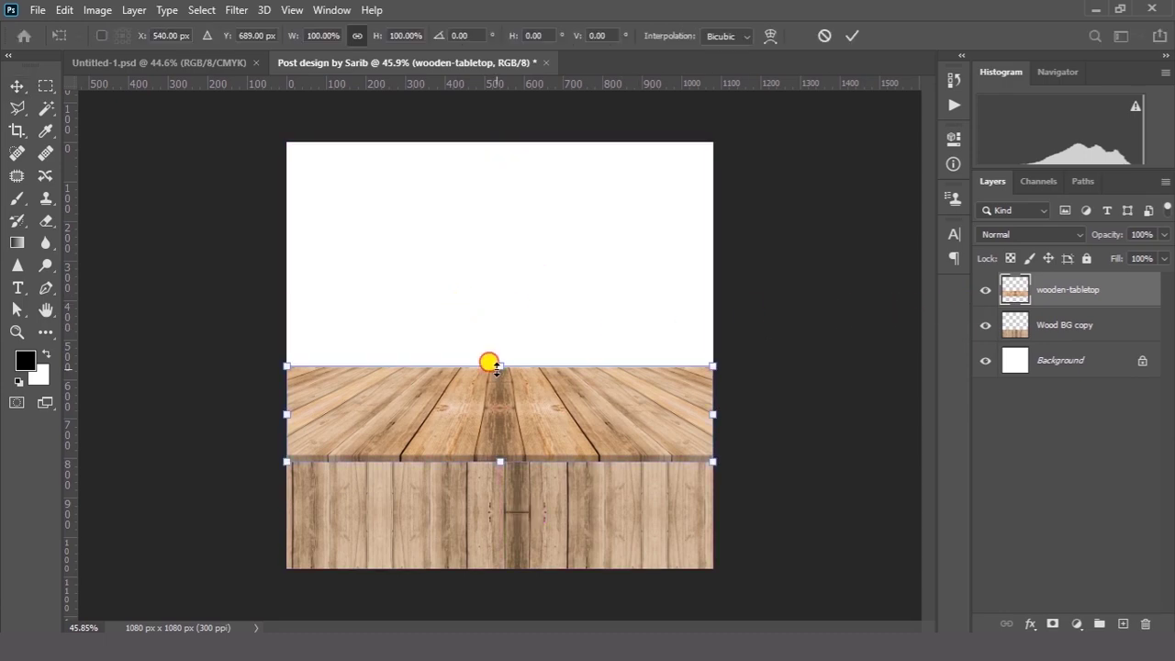
pyautogui.moveTo(495, 367); pyautogui.dragTo(496, 387)
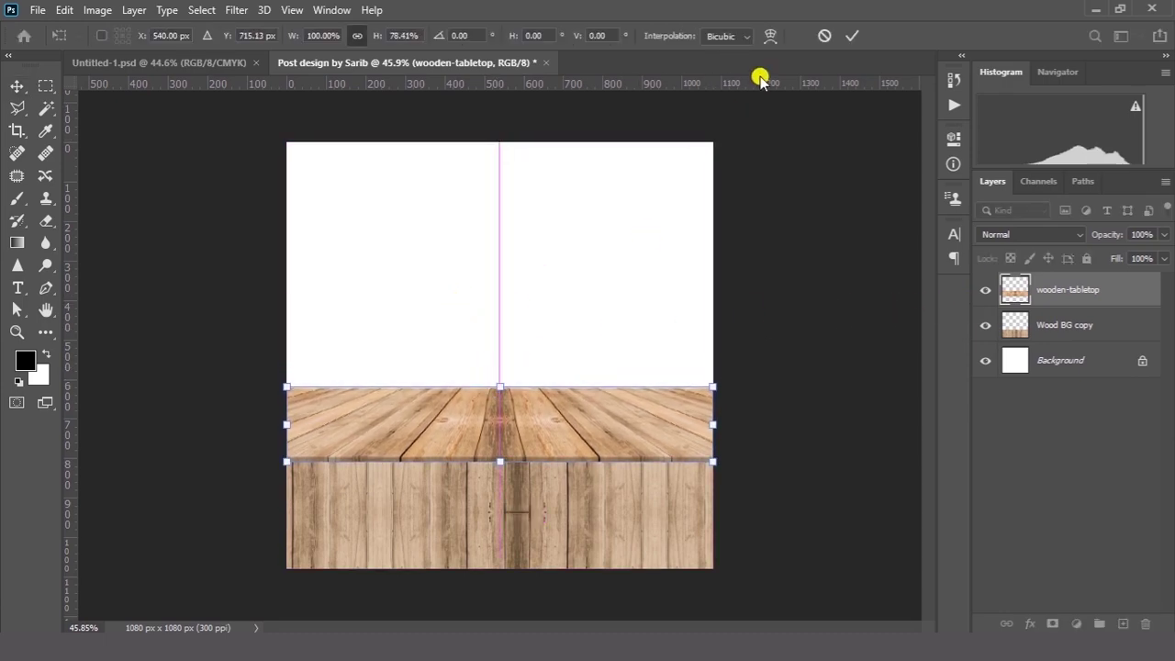
pyautogui.click(849, 37)
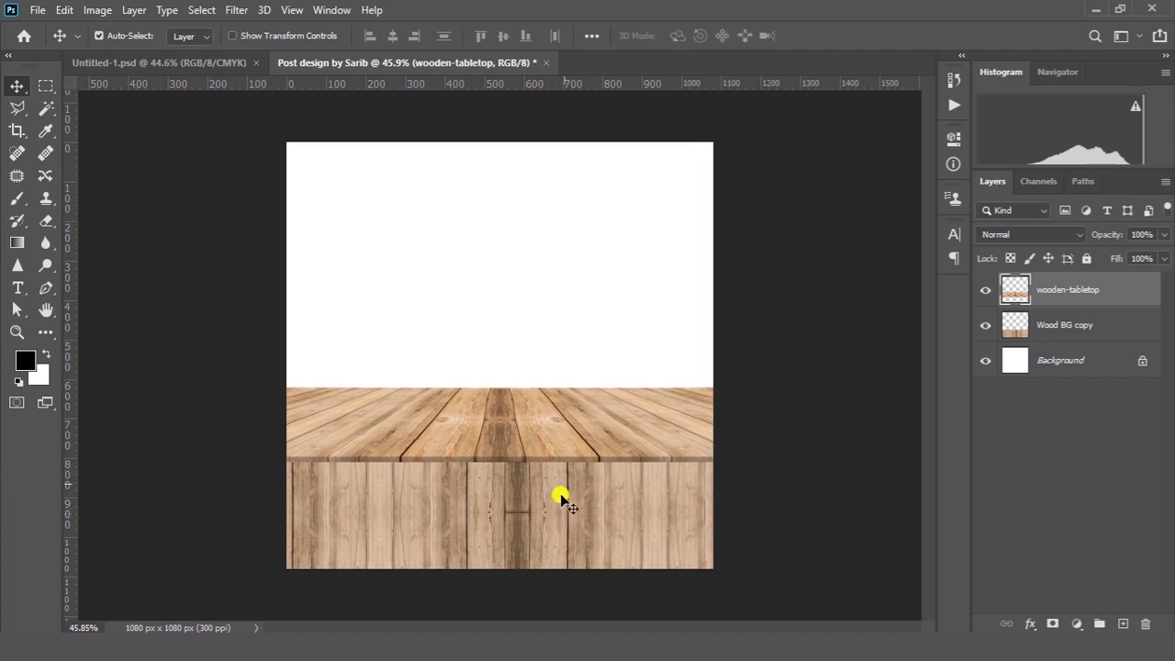
# - Enlarge the wooden-tabletop and Wood BG copy layers together and move them slightly down the canvas
pyautogui.keyDown('shift'); pyautogui.click(1141, 336); pyautogui.keyUp('shift')
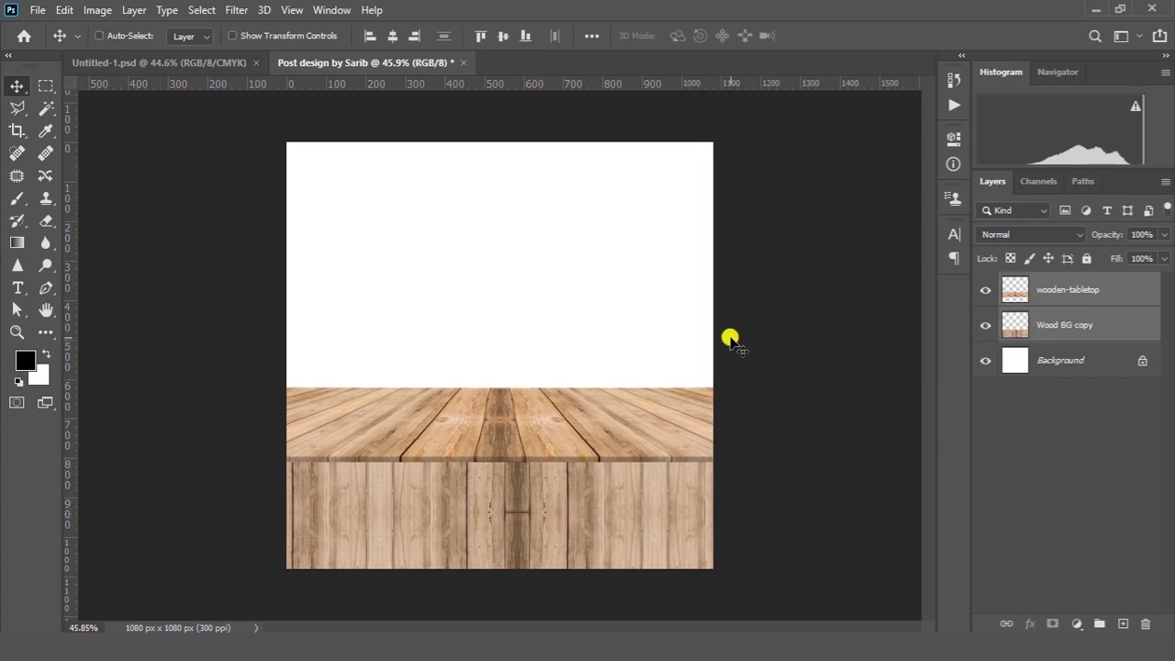
pyautogui.hotkey('ctrl', 't')
pyautogui.moveTo(795, 378); pyautogui.dragTo(856, 354)
pyautogui.moveTo(647, 405); pyautogui.dragTo(653, 429)
pyautogui.click(857, 34)
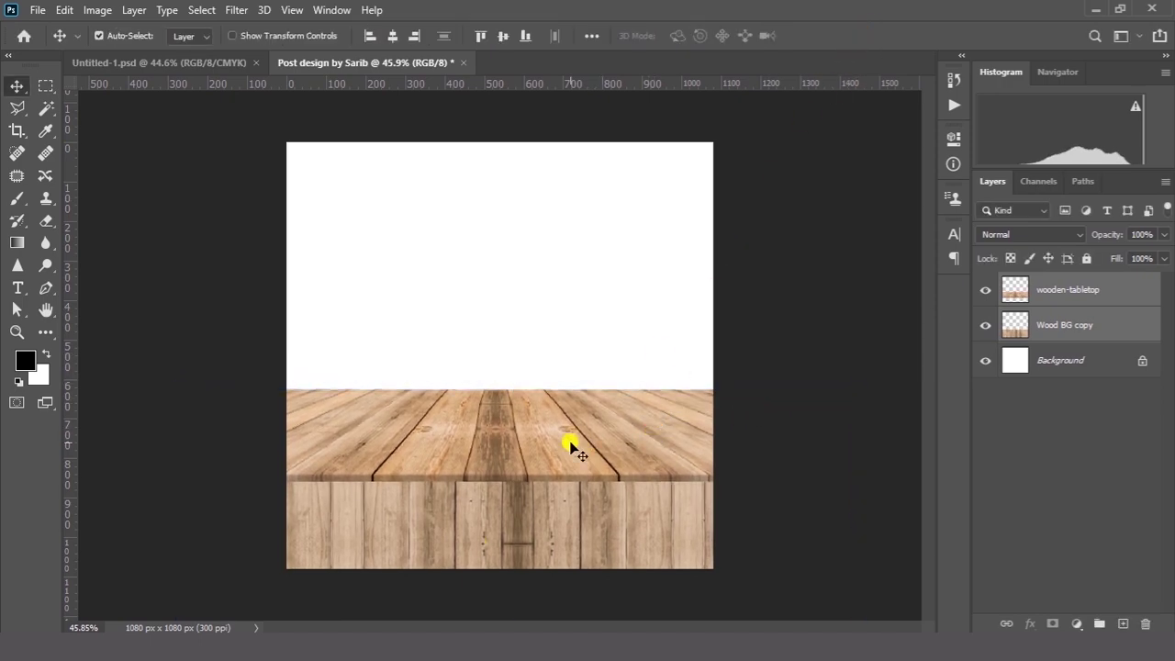
# - Identify the Wood BG copy layer by toggling its visibility and add a new empty layer directly above it
pyautogui.click(1055, 422)
pyautogui.click(684, 479)
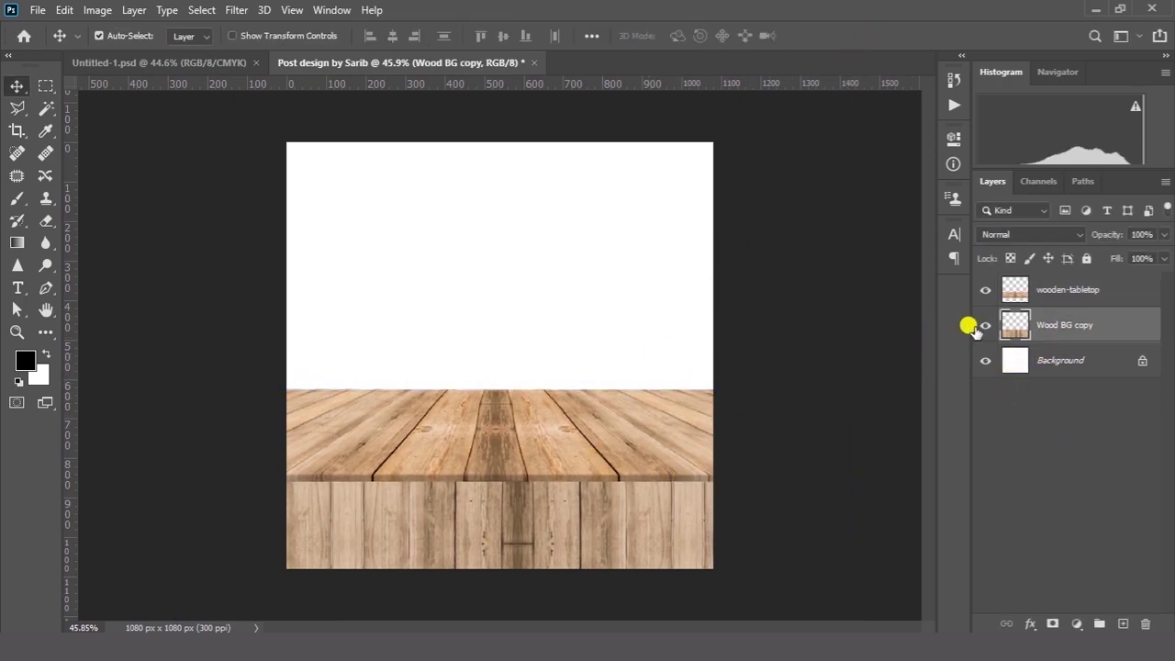
pyautogui.click(982, 326)
pyautogui.click(982, 326)
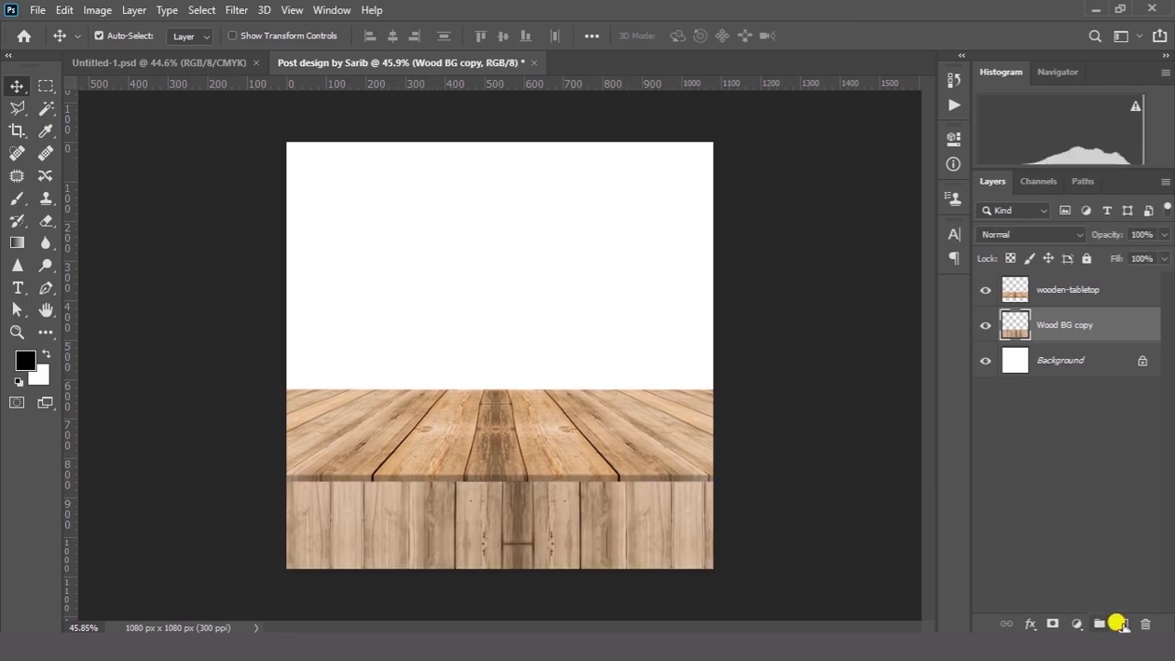
pyautogui.click(1121, 624)
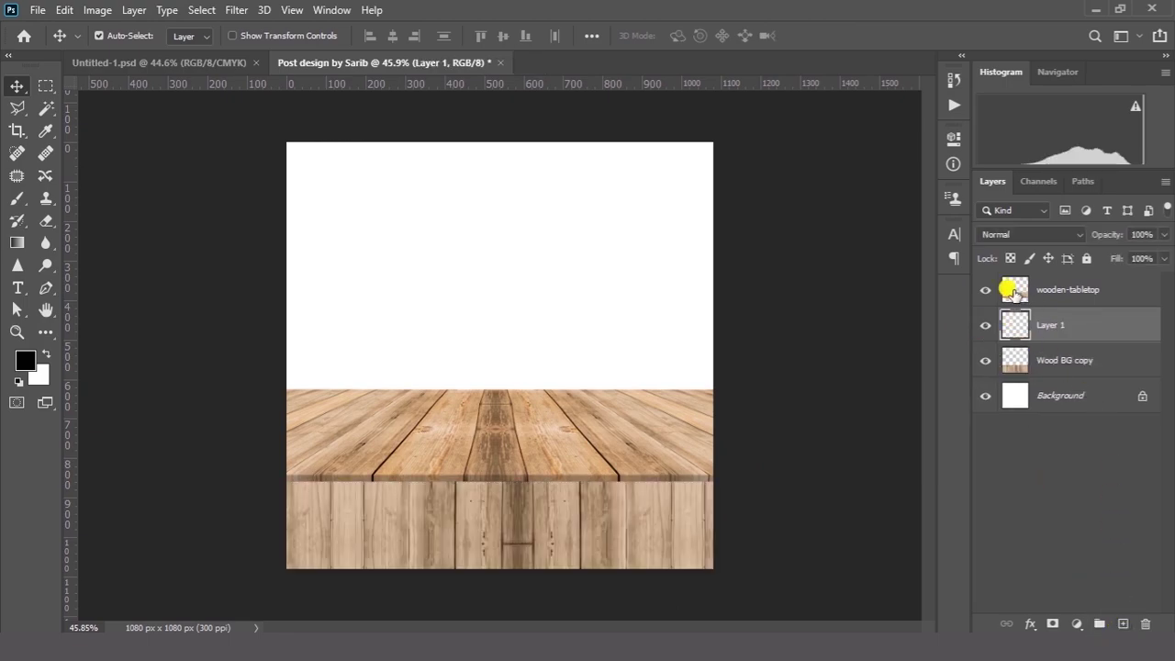
# - Load the wooden-tabletop layer's pixels as a selection and make the empty Layer 1 active
pyautogui.rightClick(1015, 292)
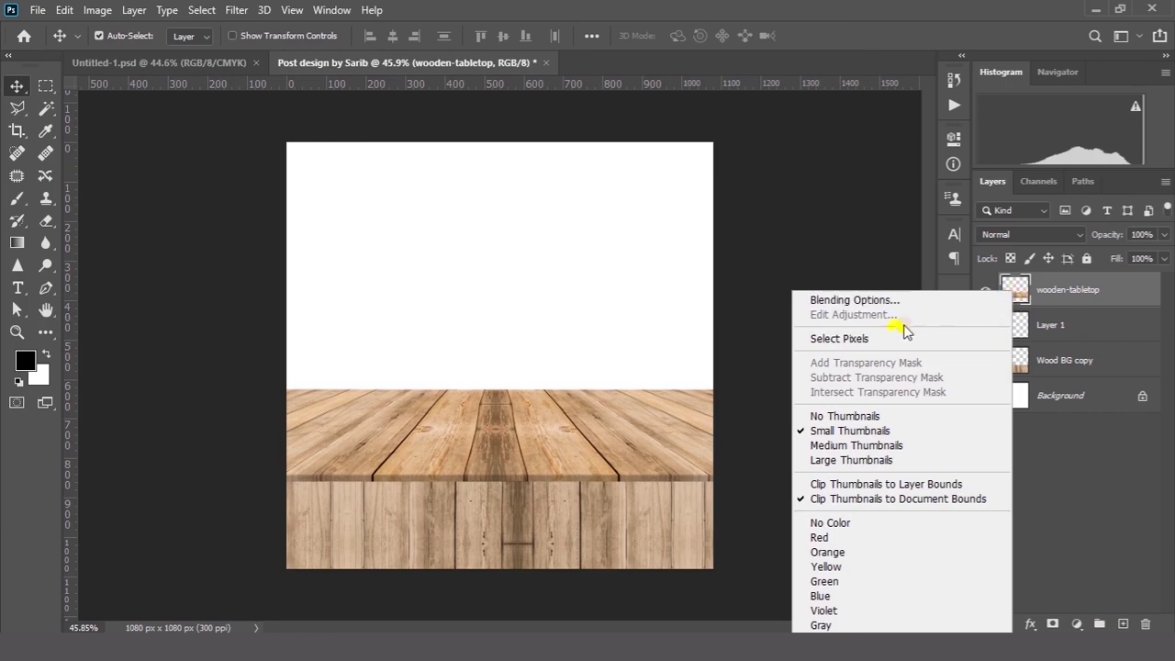
pyautogui.click(869, 339)
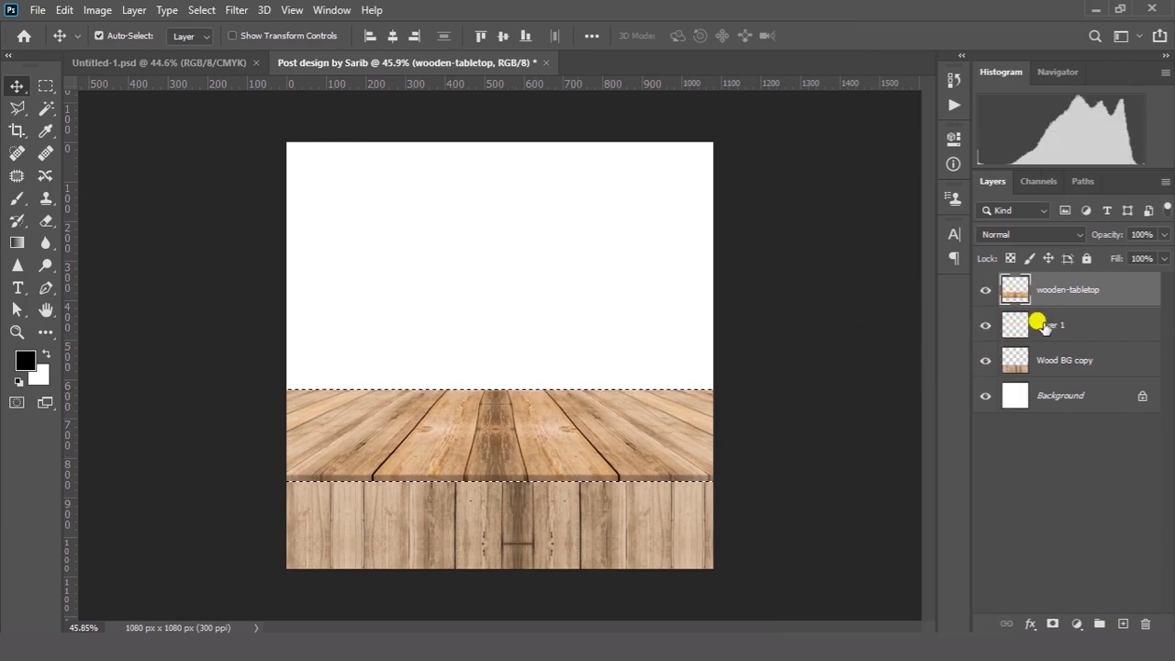
pyautogui.click(1047, 326)
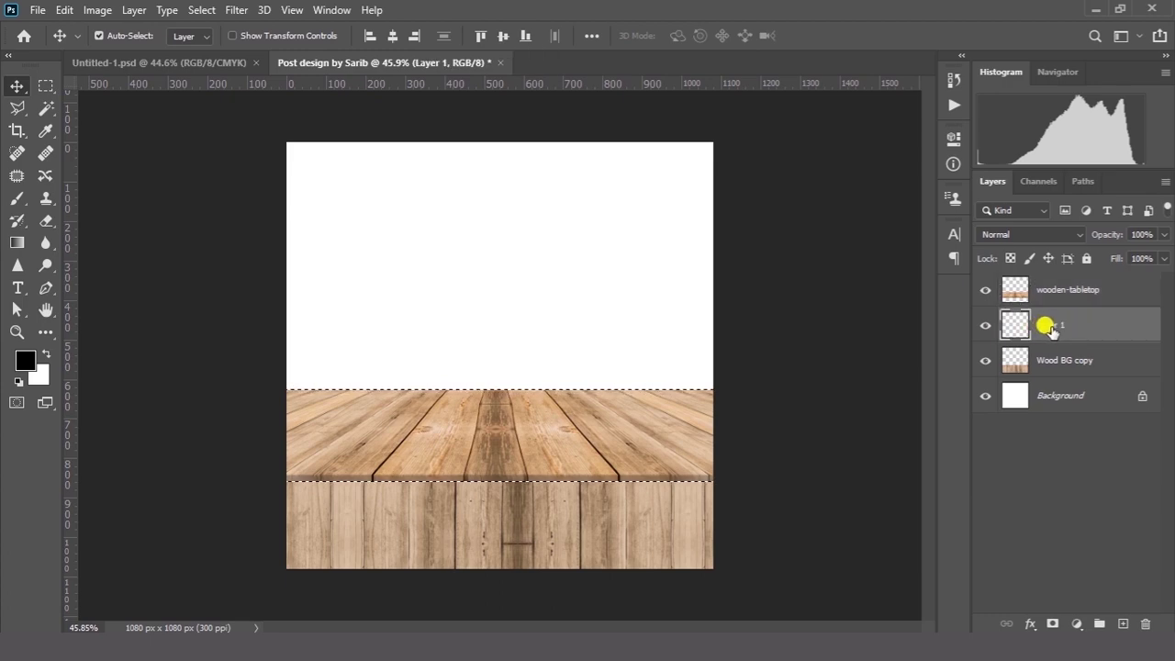
# - Set up a soft round brush with a size of 218 px and a -7° angle for painting on Layer 1
pyautogui.click(16, 198)
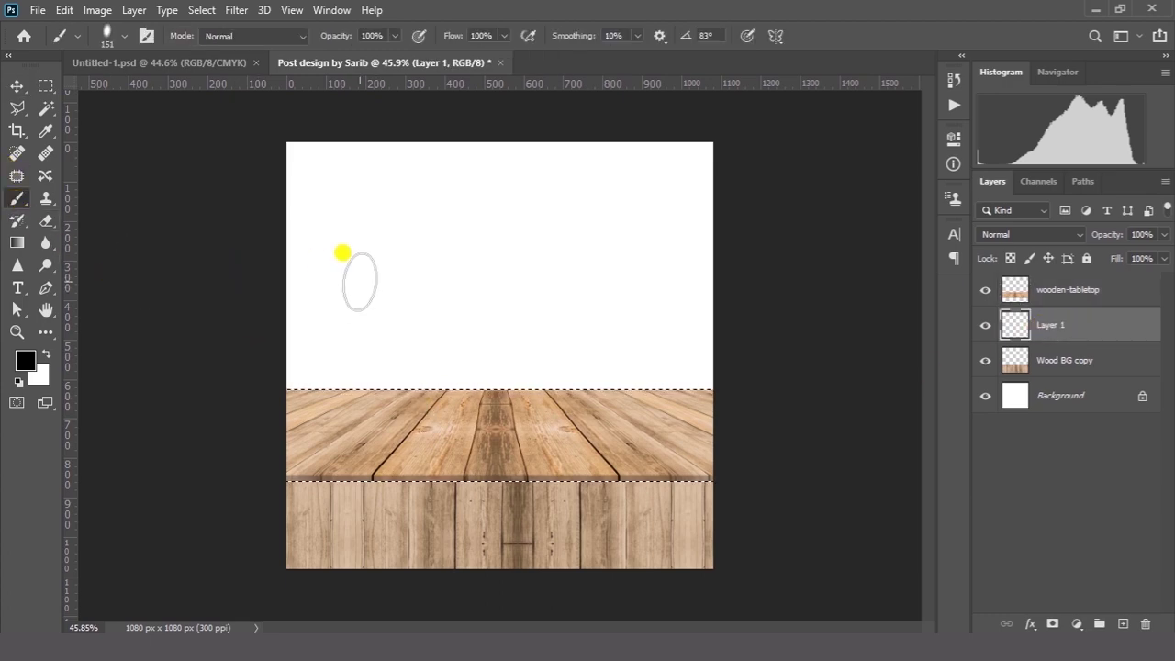
pyautogui.rightClick(429, 223)
pyautogui.moveTo(480, 273); pyautogui.dragTo(553, 280)
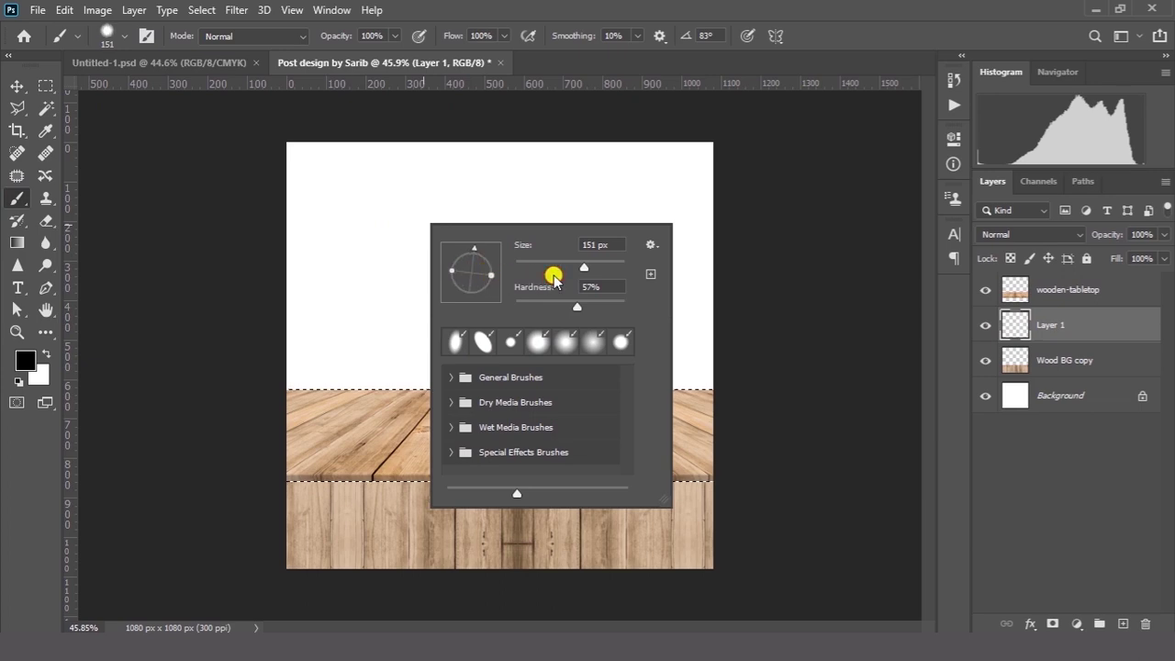
pyautogui.moveTo(468, 258); pyautogui.dragTo(506, 270)
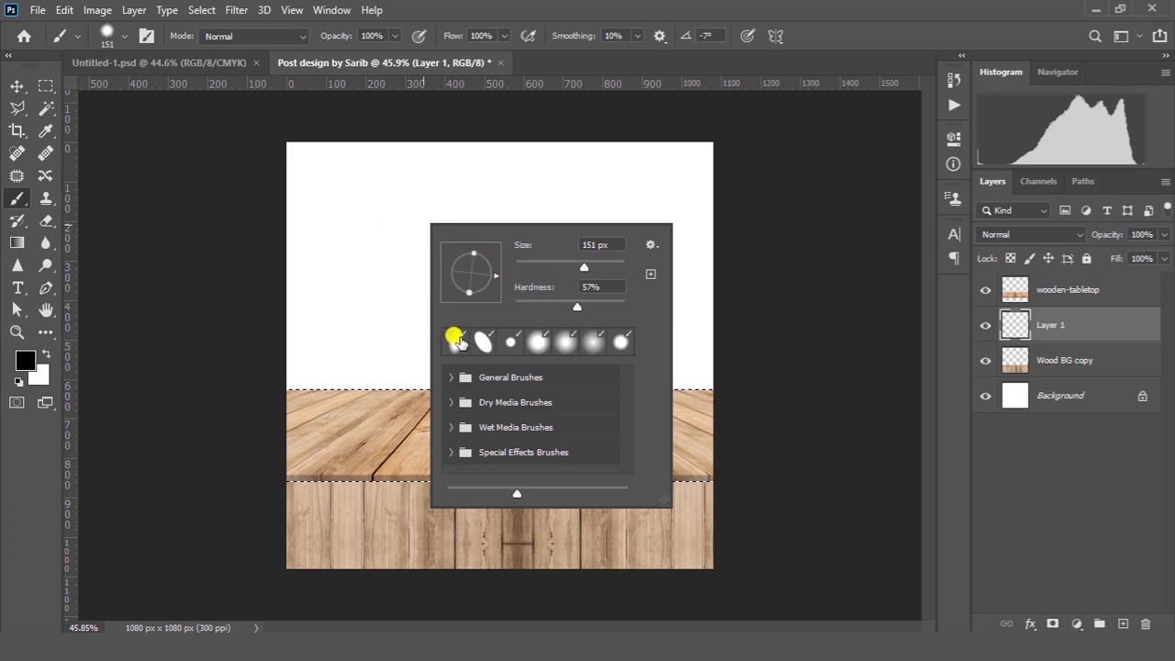
pyautogui.moveTo(567, 314); pyautogui.dragTo(449, 314)
pyautogui.moveTo(578, 272); pyautogui.dragTo(560, 274)
pyautogui.click(1042, 321)
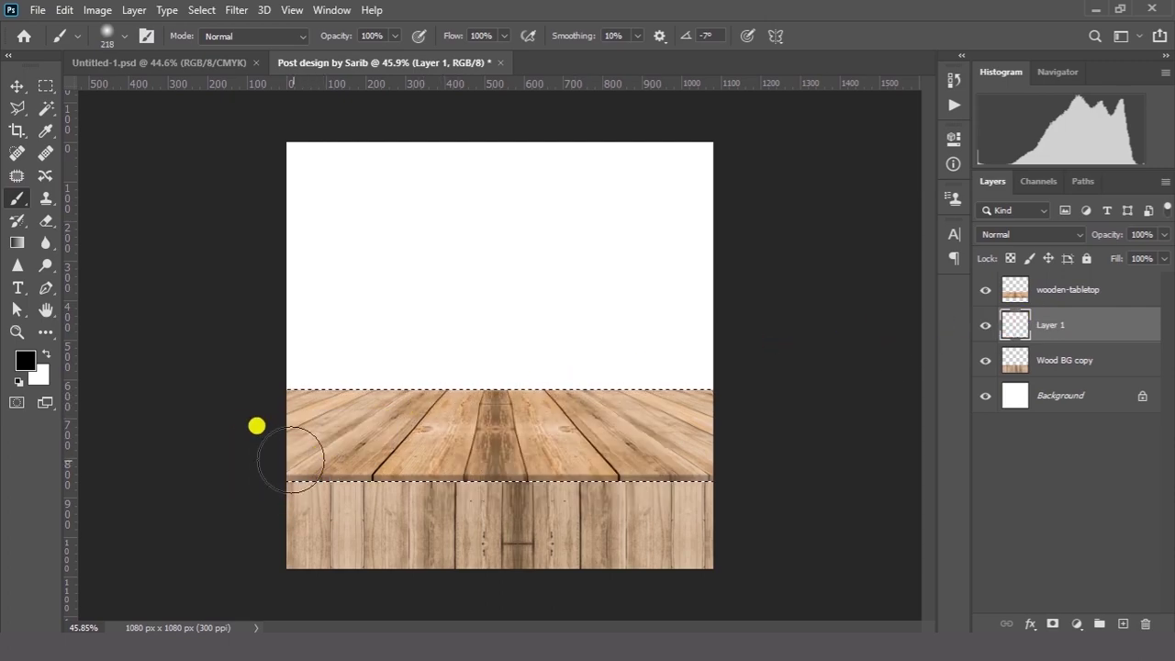
# - Invert the selection, paint a soft black shadow below the tabletop's front edge on Layer 1, and deselect
pyautogui.click(201, 10)
pyautogui.click(192, 73)
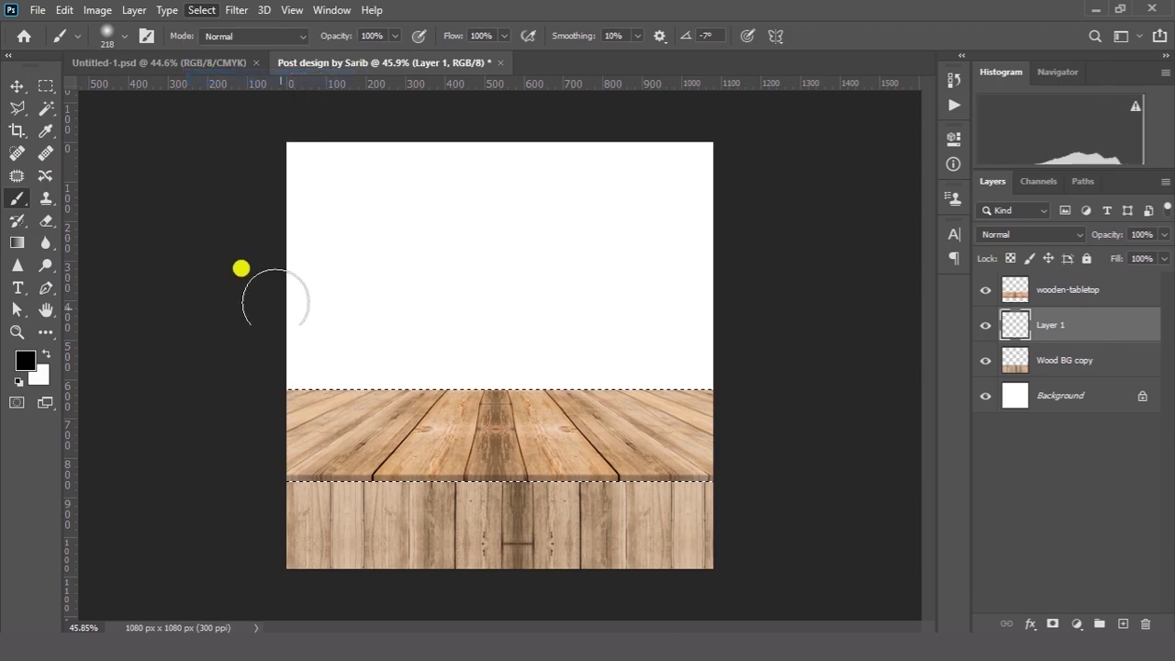
pyautogui.moveTo(256, 449); pyautogui.dragTo(855, 451)
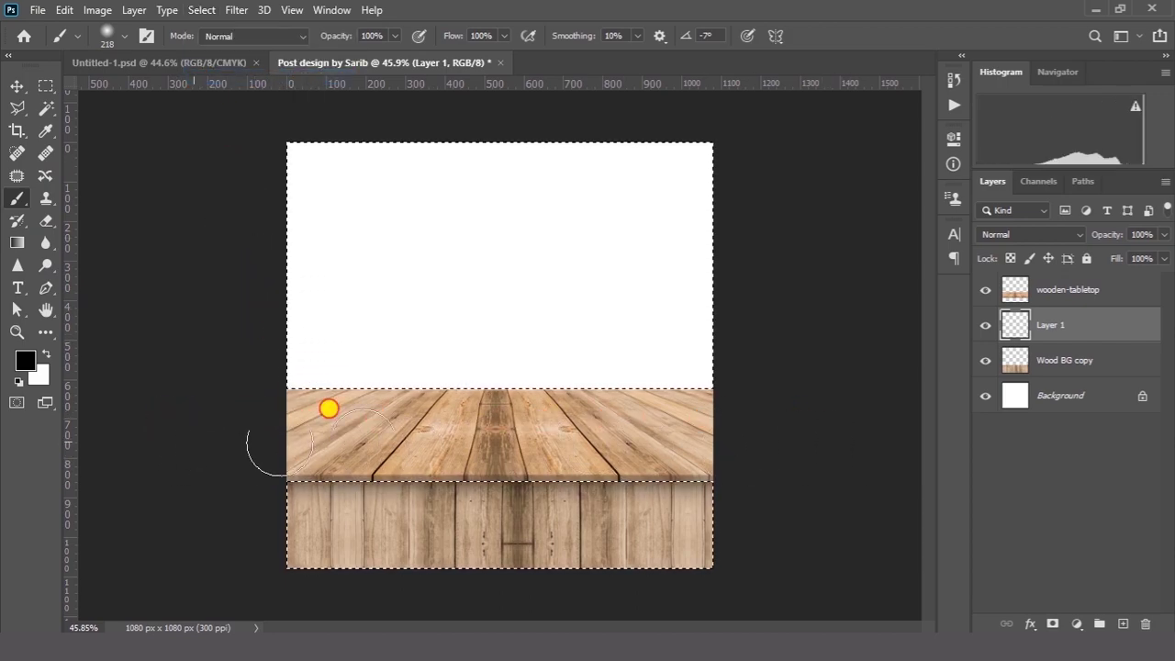
pyautogui.click(201, 10)
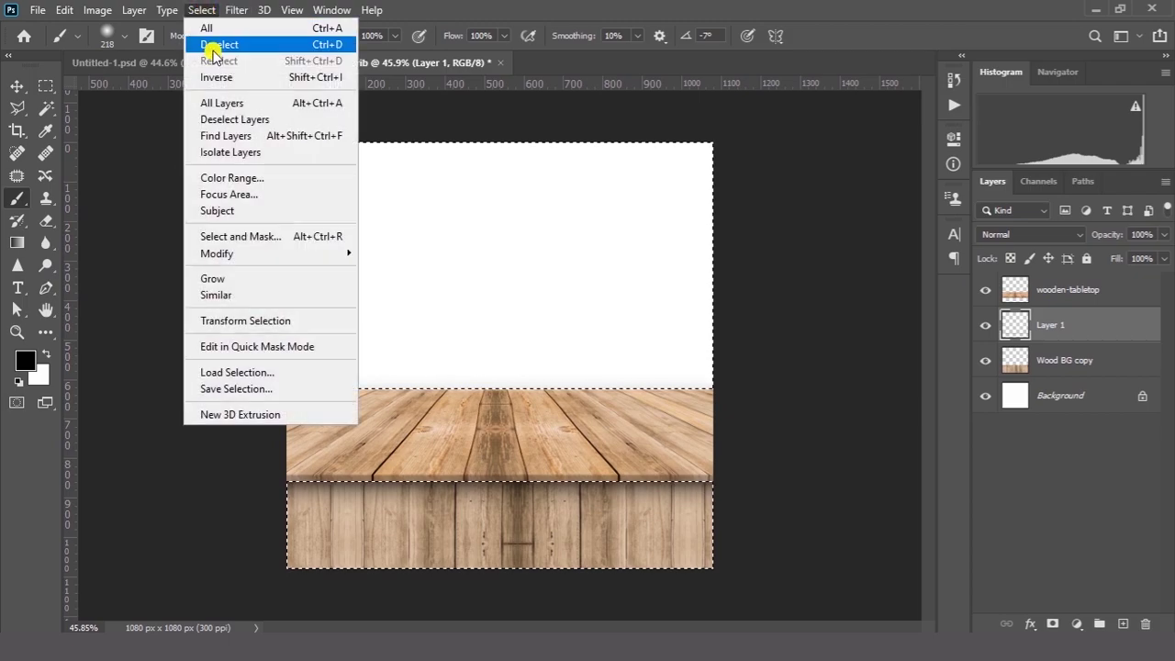
pyautogui.click(212, 52)
pyautogui.click(17, 85)
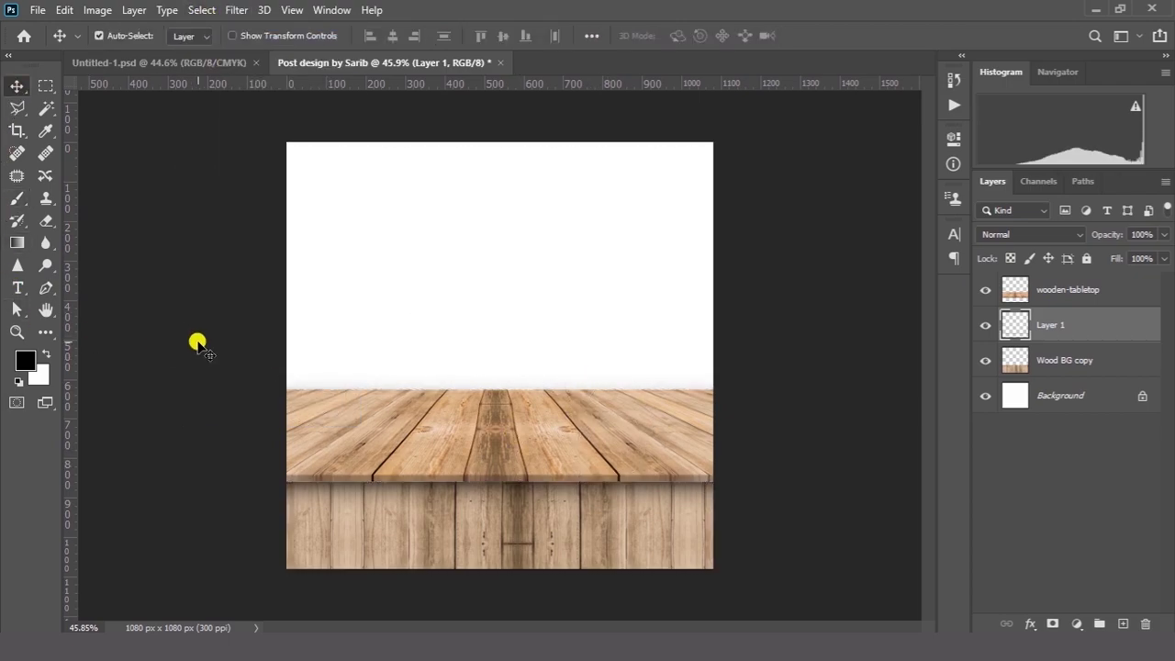
# - Squash the shadow on Layer 1 to about 42% of its height and move it down under the tabletop's front edge
pyautogui.hotkey('ctrl', 't')
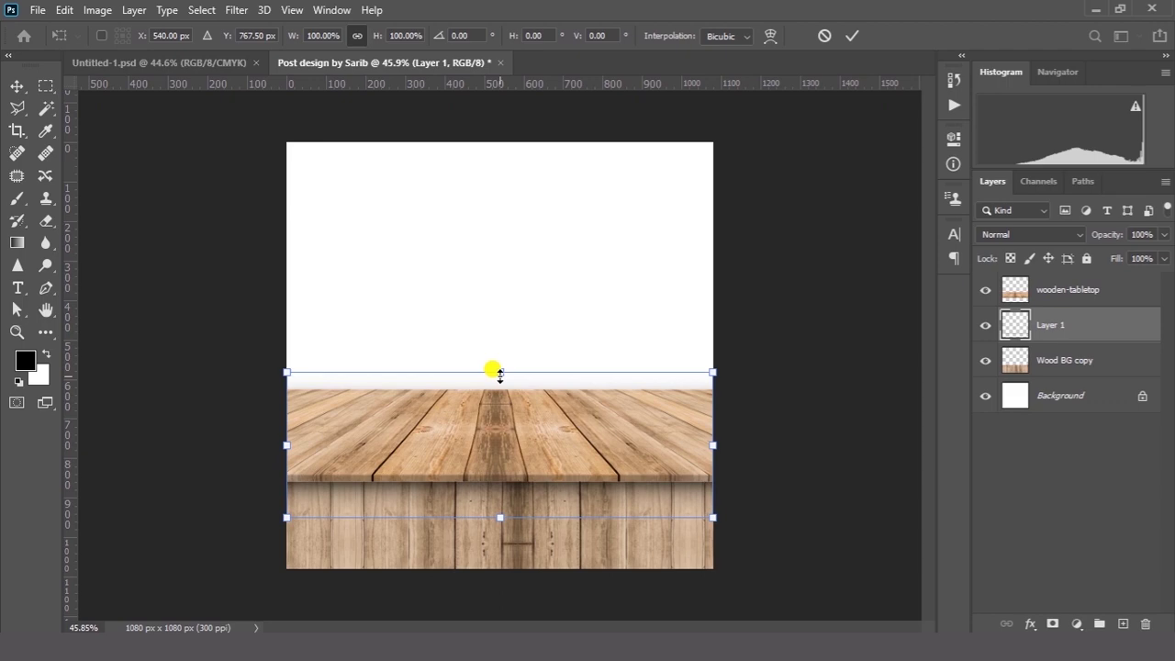
pyautogui.moveTo(494, 371); pyautogui.dragTo(492, 479)
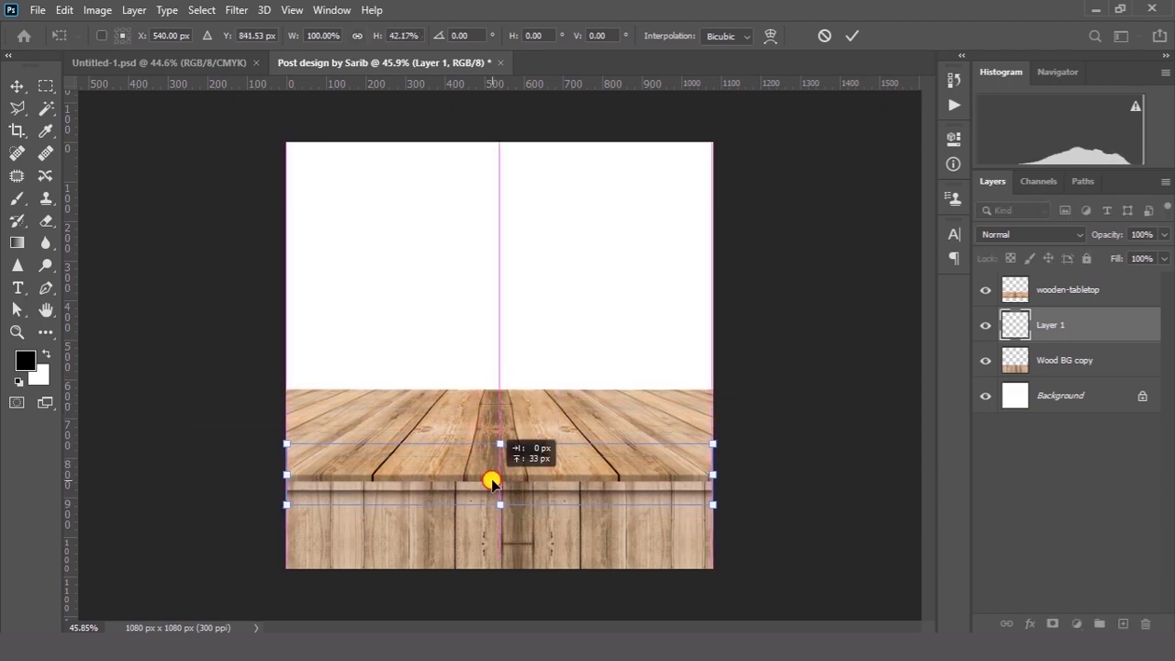
pyautogui.click(852, 35)
pyautogui.click(1030, 431)
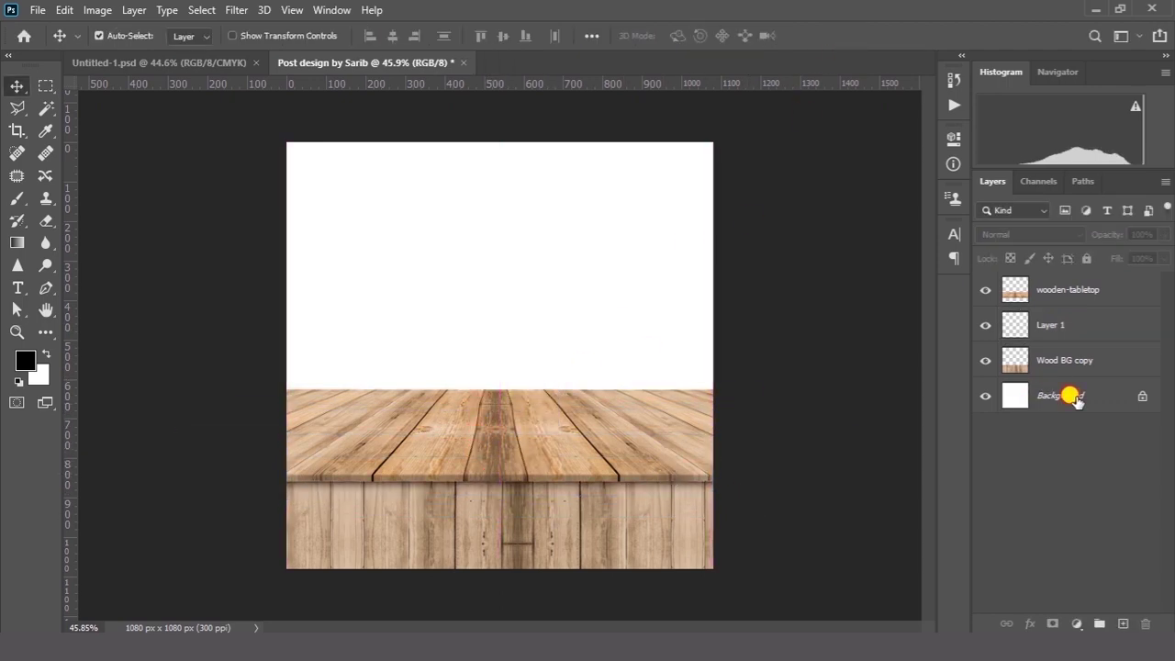
# - Unlock the Background layer and add a Gradient Overlay style to it, keeping the canvas in view
pyautogui.click(1076, 400)
pyautogui.click(1139, 399)
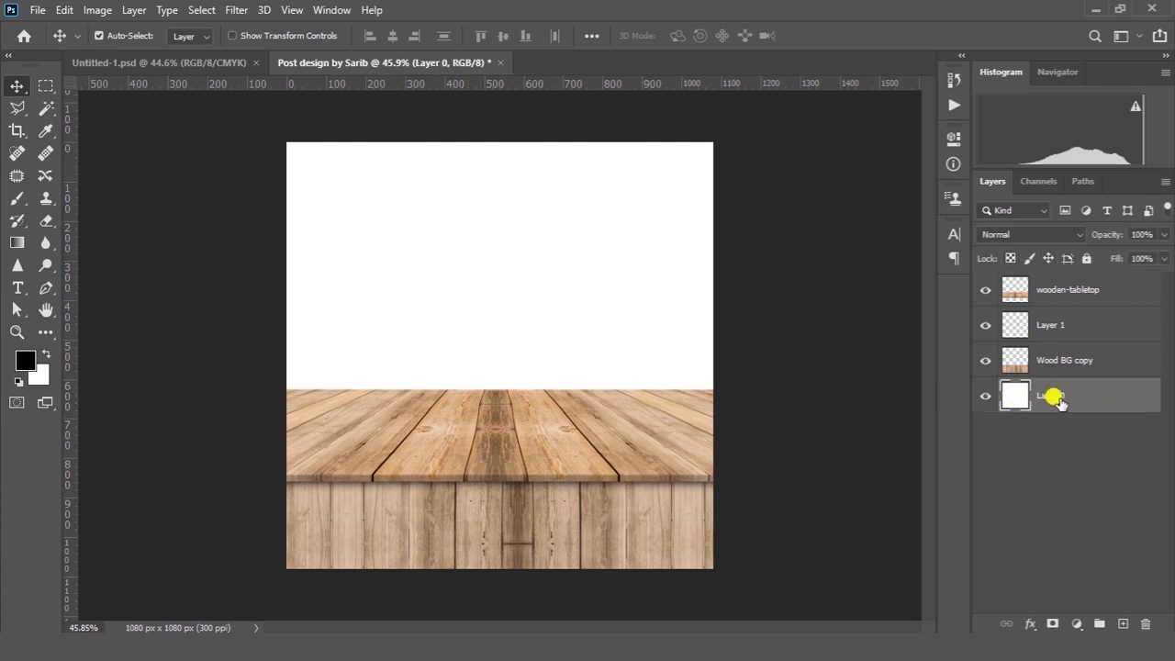
pyautogui.click(1026, 624)
pyautogui.click(1047, 566)
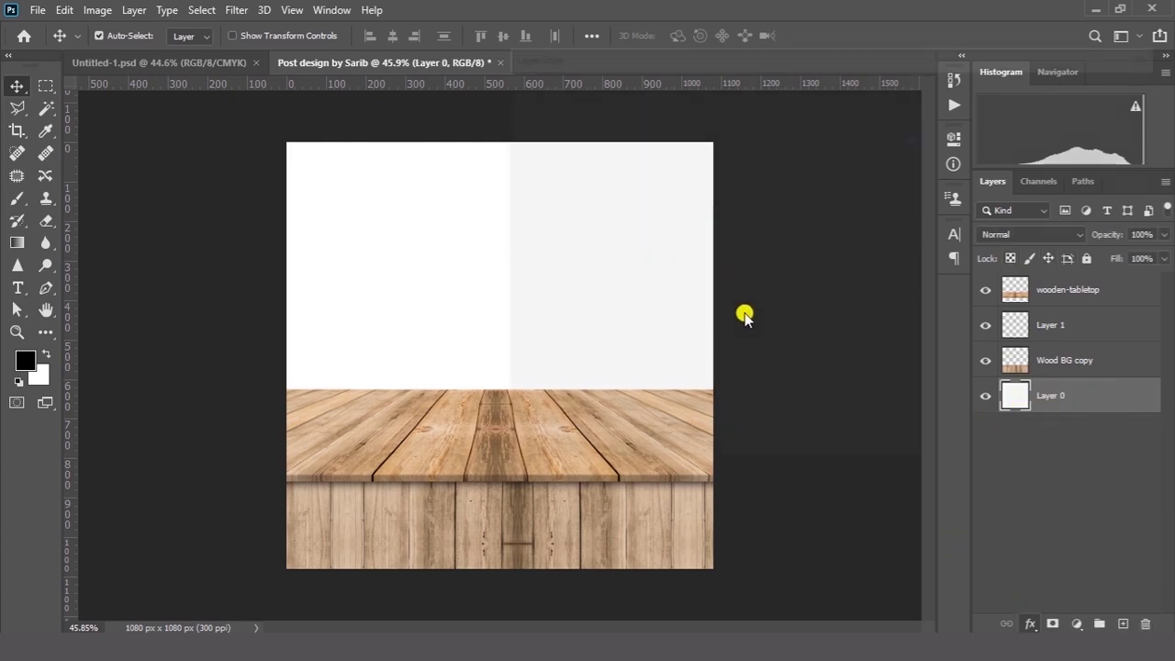
pyautogui.moveTo(799, 54); pyautogui.dragTo(1039, 18)
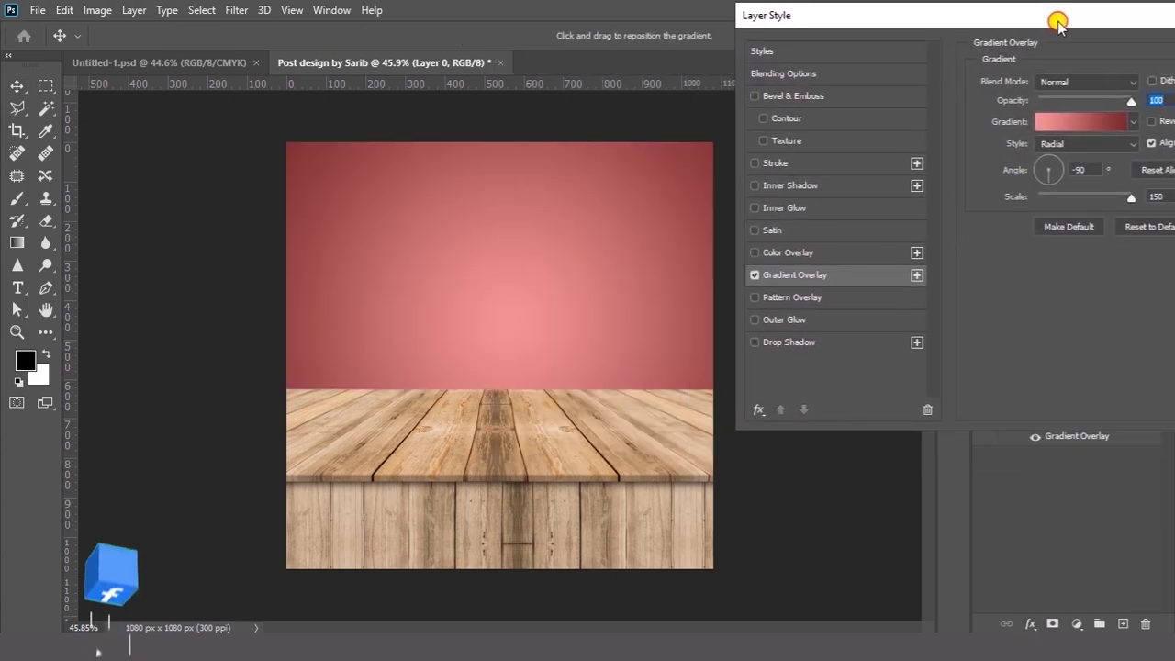
# - Apply the overlay as a radial gradient from #f59696 to #7b2b2b with a -90° angle and 150% scale
pyautogui.click(1068, 128)
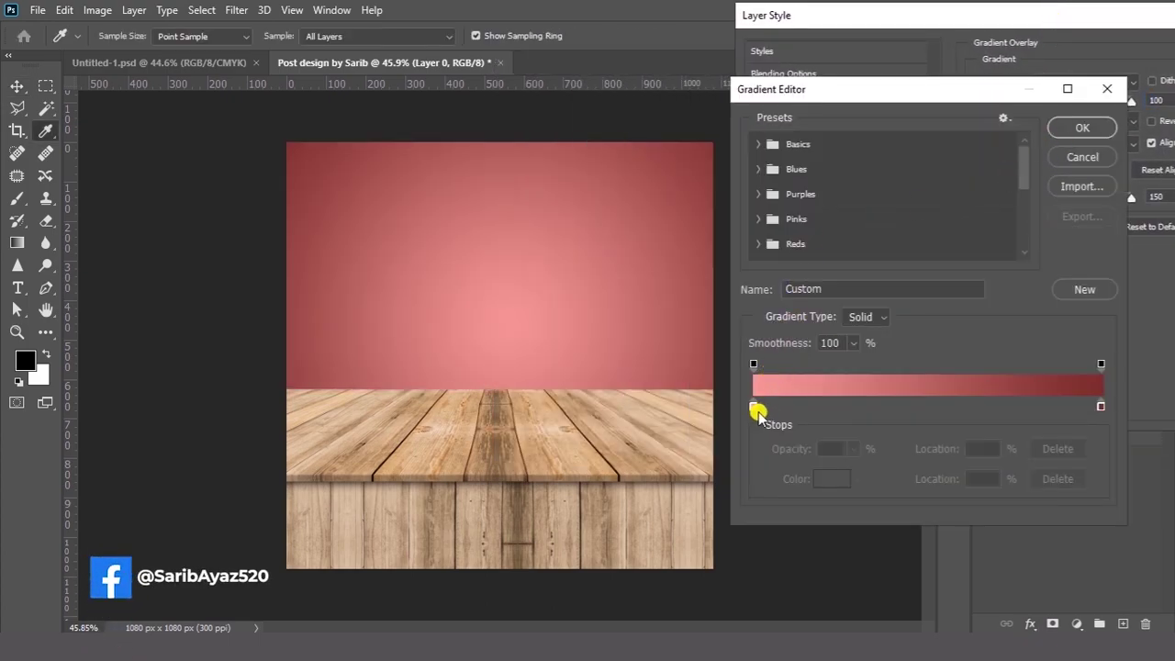
pyautogui.click(754, 405)
pyautogui.click(831, 479)
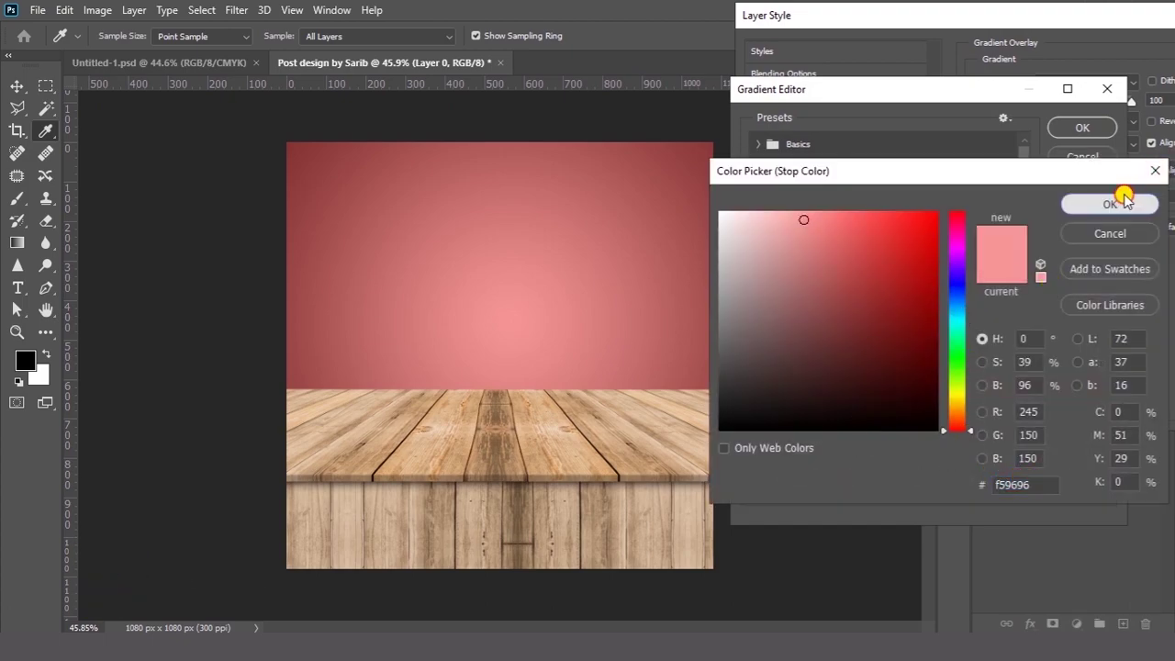
pyautogui.click(1122, 202)
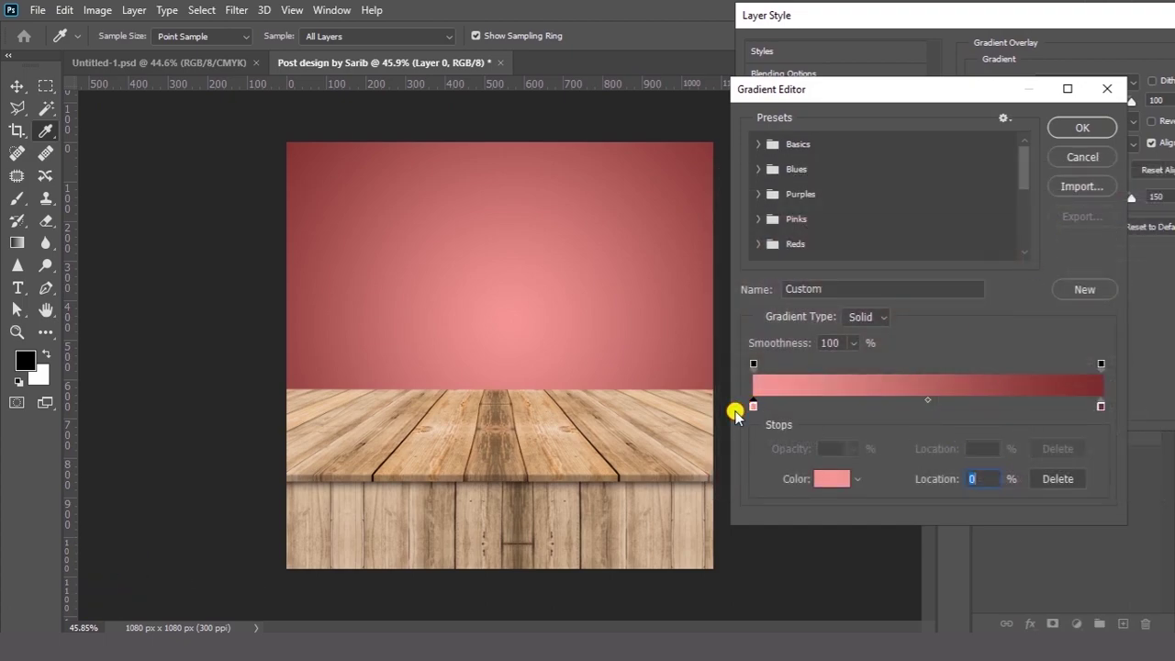
pyautogui.click(1101, 404)
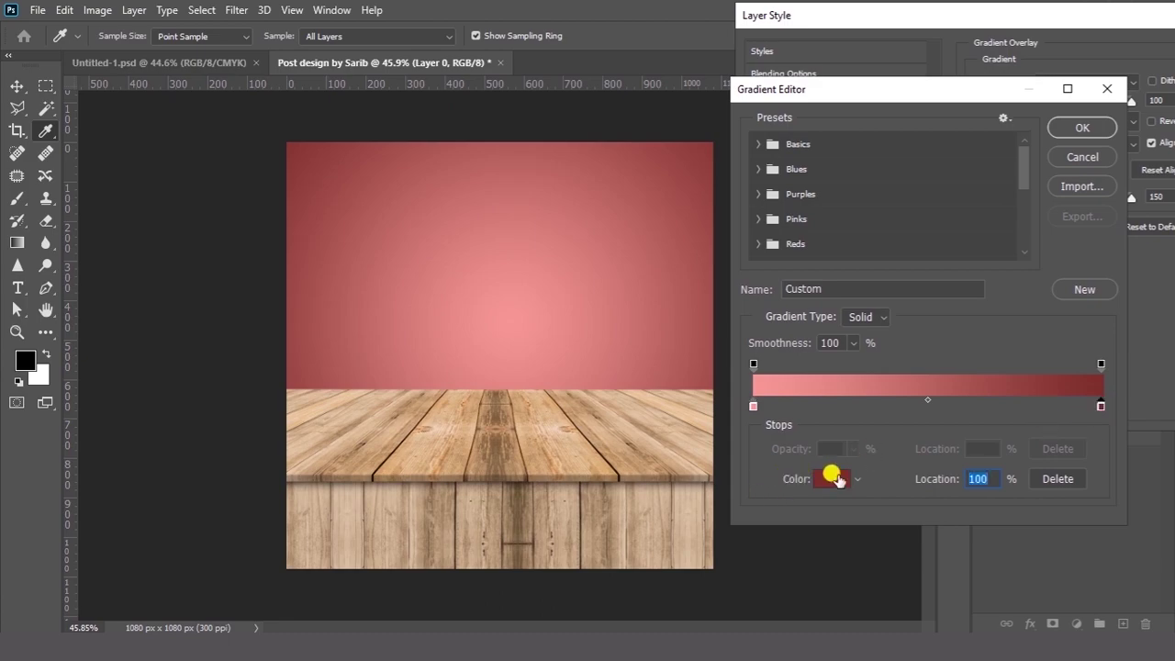
pyautogui.click(833, 478)
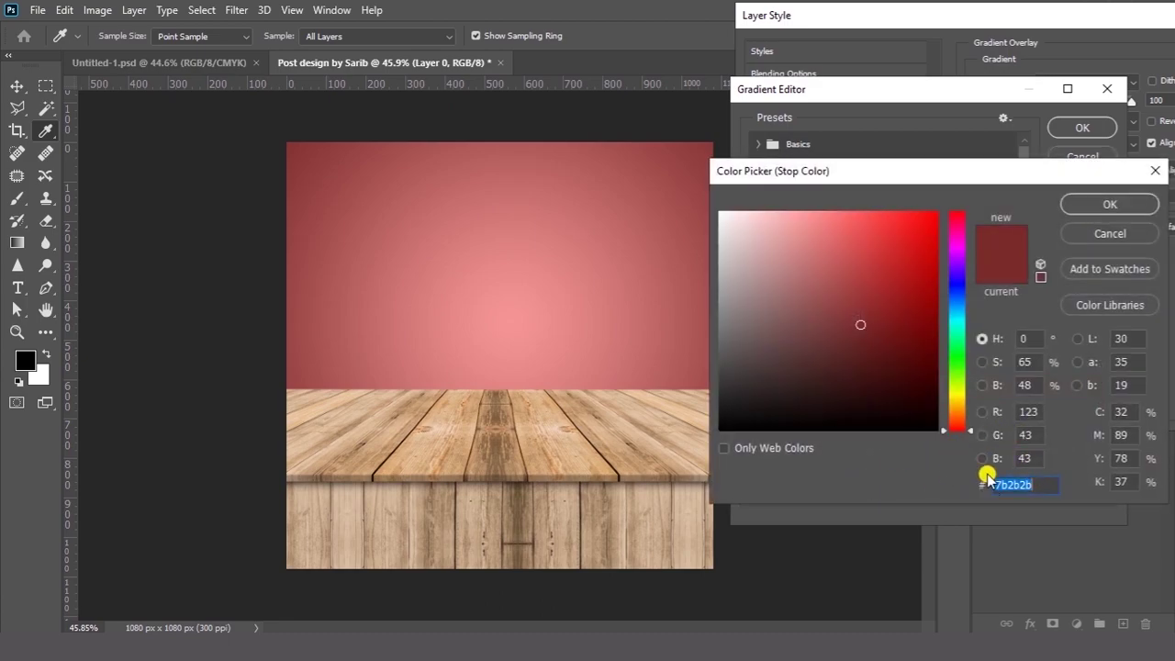
pyautogui.click(1110, 206)
pyautogui.click(1085, 128)
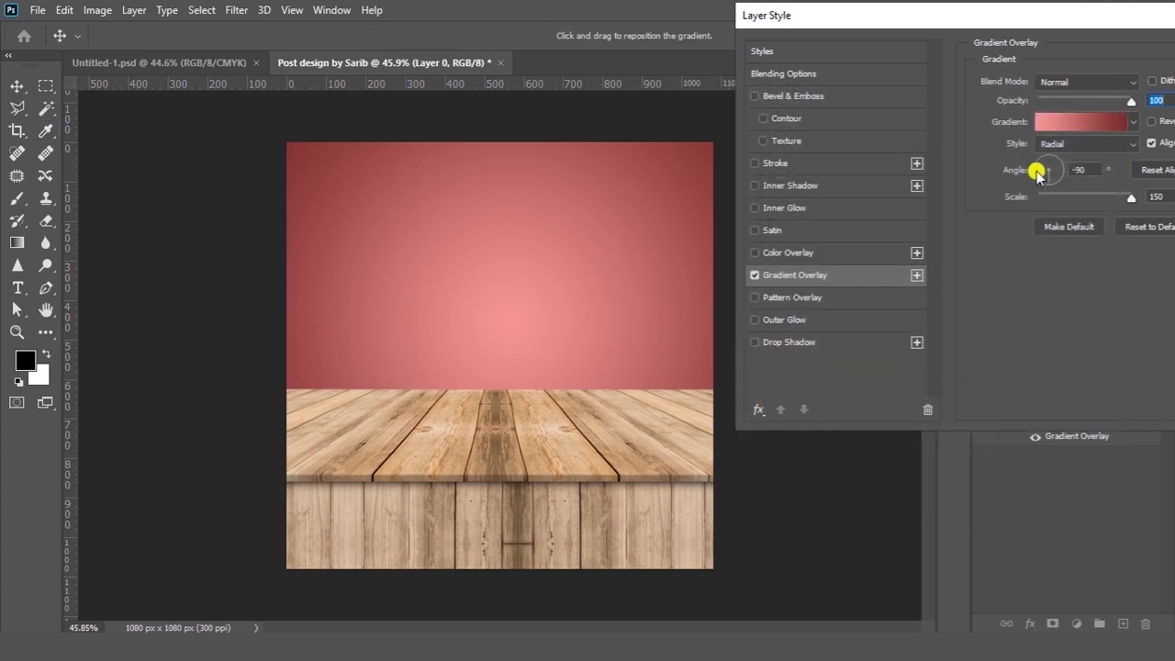
pyautogui.moveTo(1070, 15); pyautogui.dragTo(879, 105)
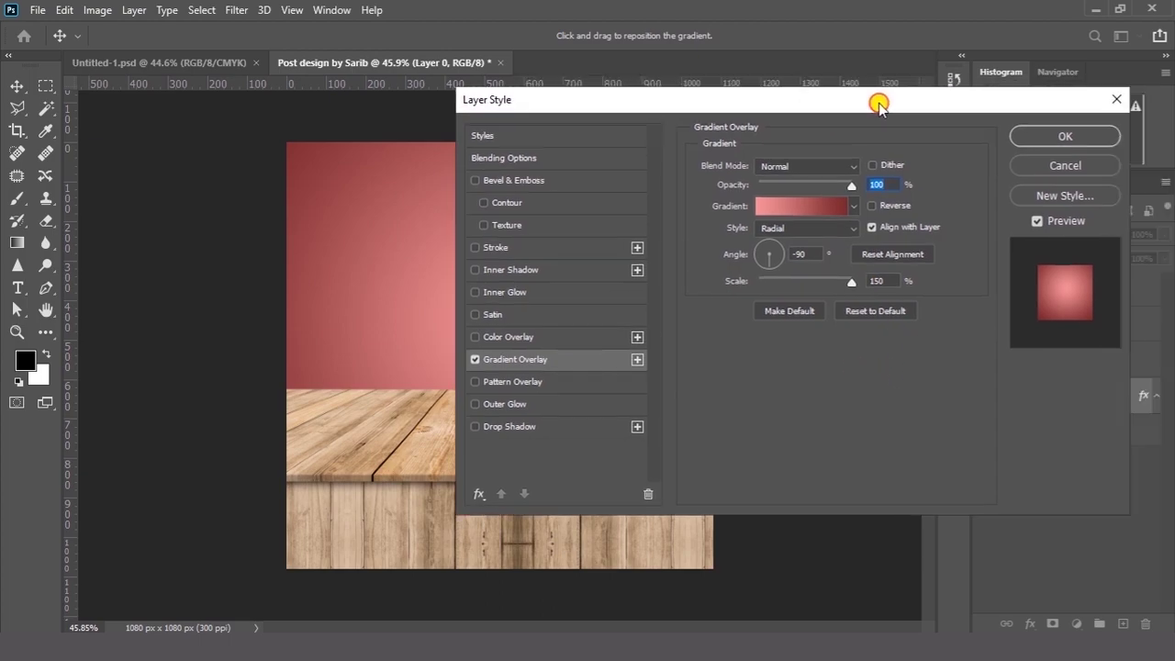
pyautogui.click(1062, 134)
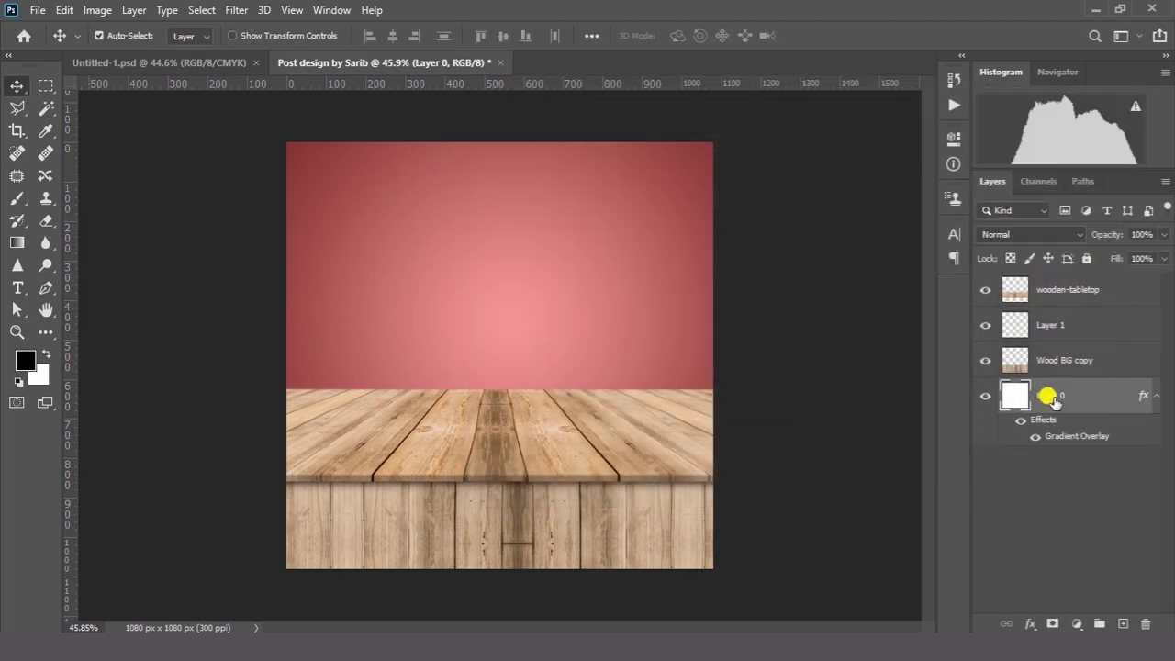
# - Rasterize Layer 0's layer style and add a Hue/Saturation adjustment clipped to that layer
pyautogui.rightClick(1071, 398)
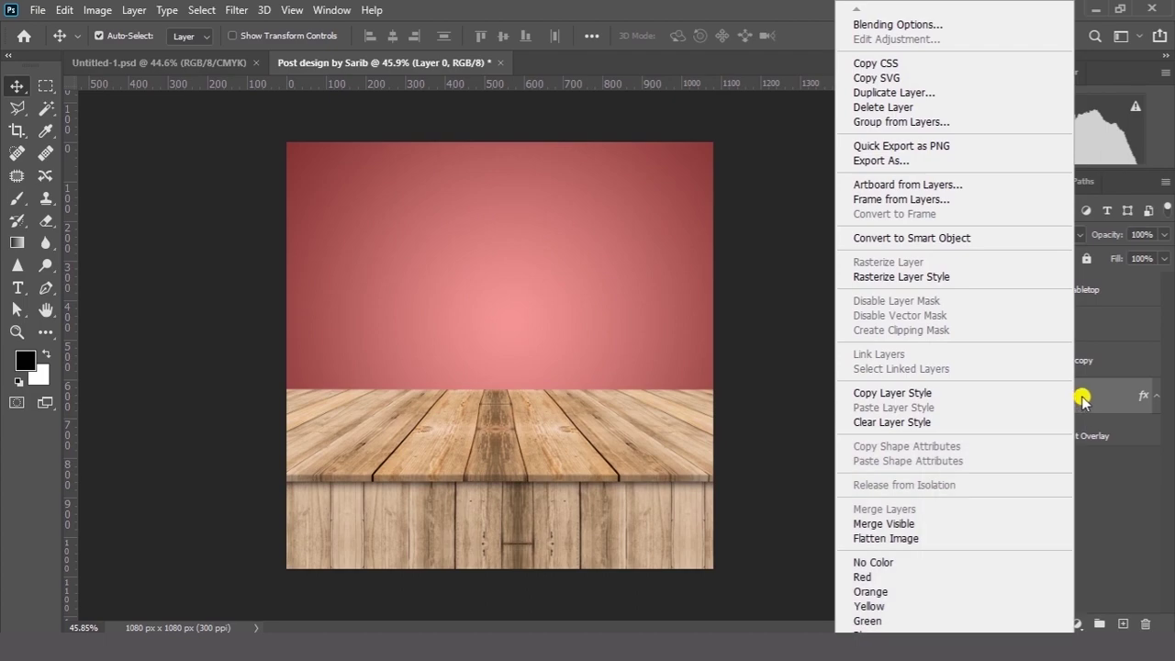
pyautogui.click(945, 277)
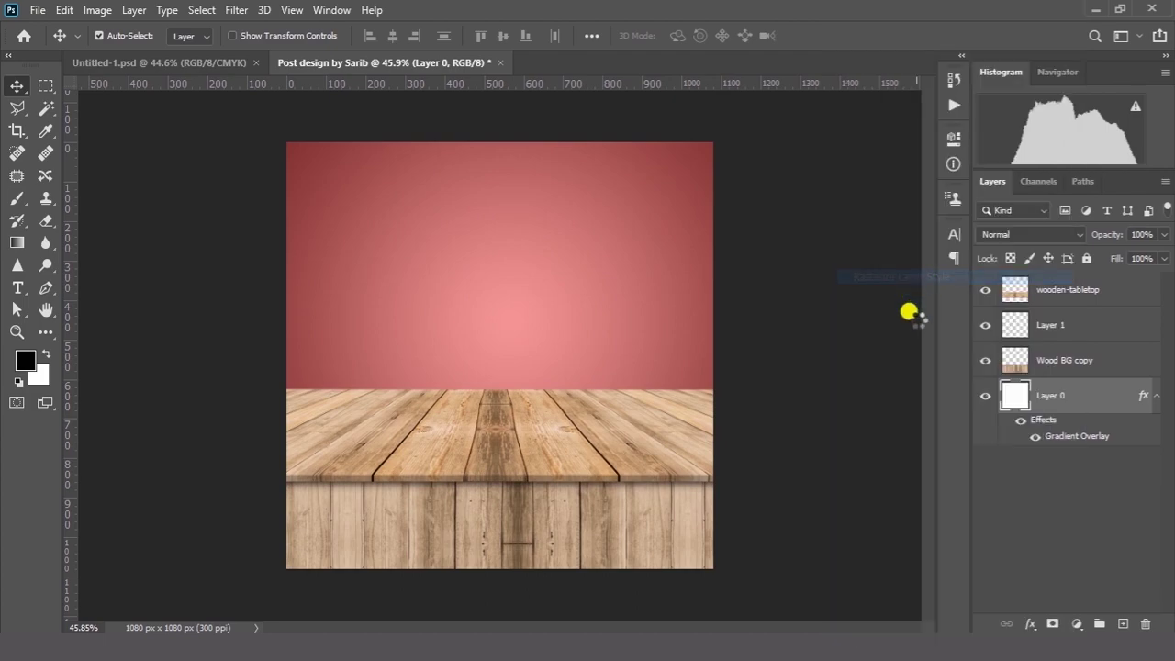
pyautogui.click(1077, 621)
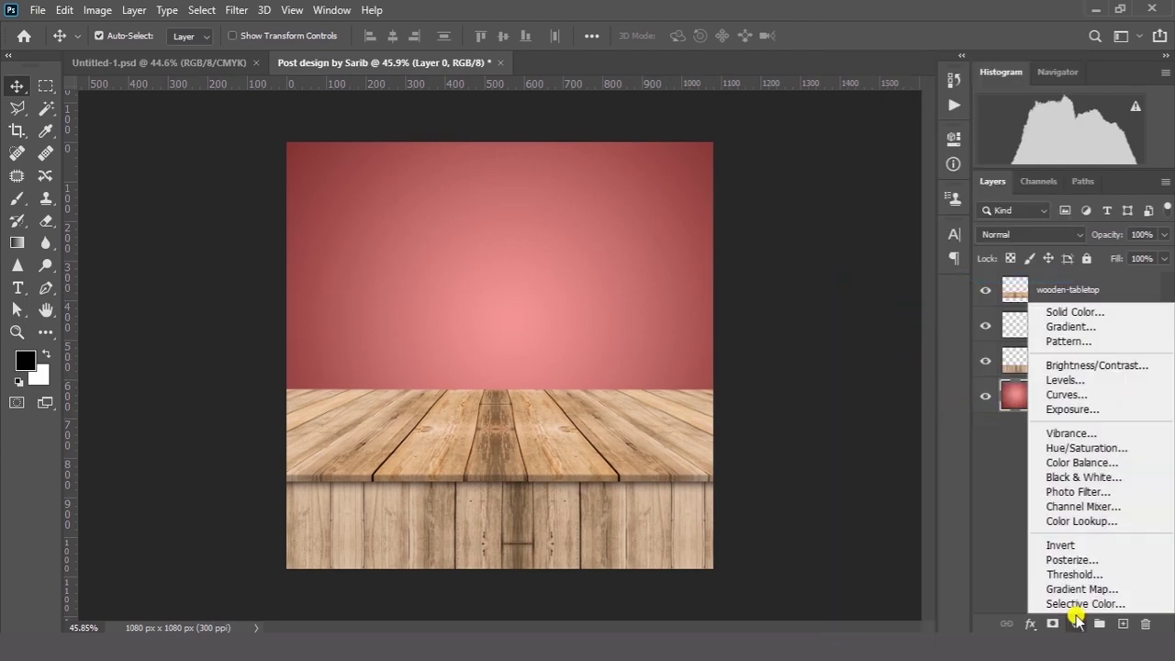
pyautogui.click(1072, 446)
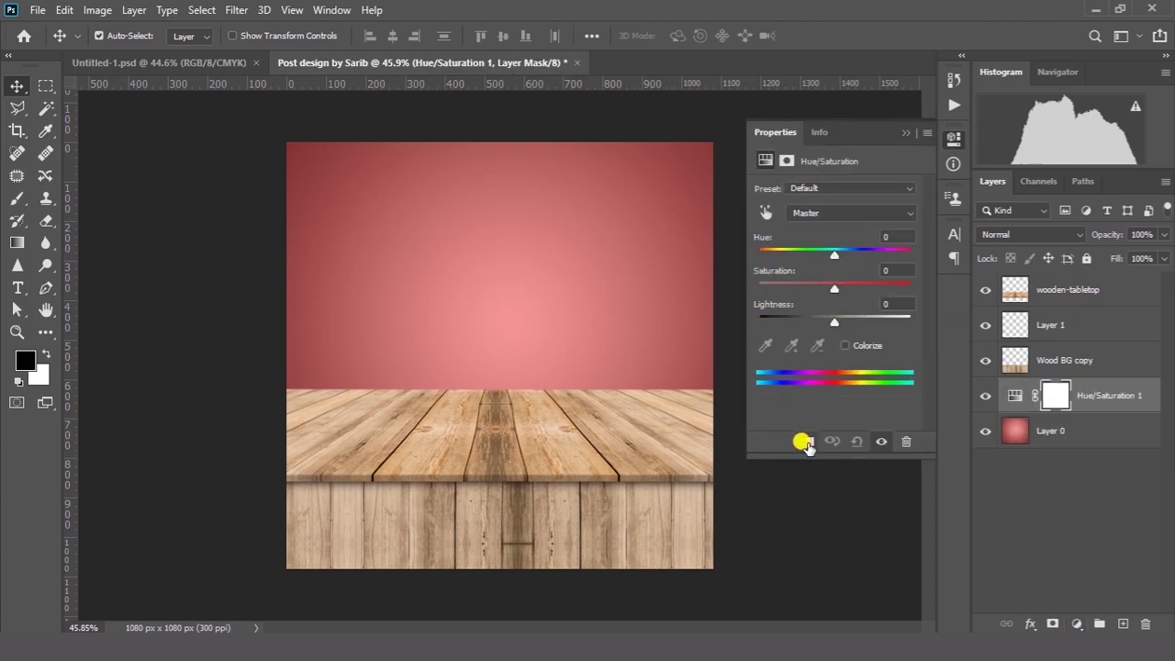
pyautogui.click(803, 441)
# - Turn the backdrop golden by setting Hue to +35, Saturation to +17 and Lightness to +1
pyautogui.moveTo(834, 256); pyautogui.dragTo(865, 252)
pyautogui.moveTo(834, 290); pyautogui.dragTo(830, 321)
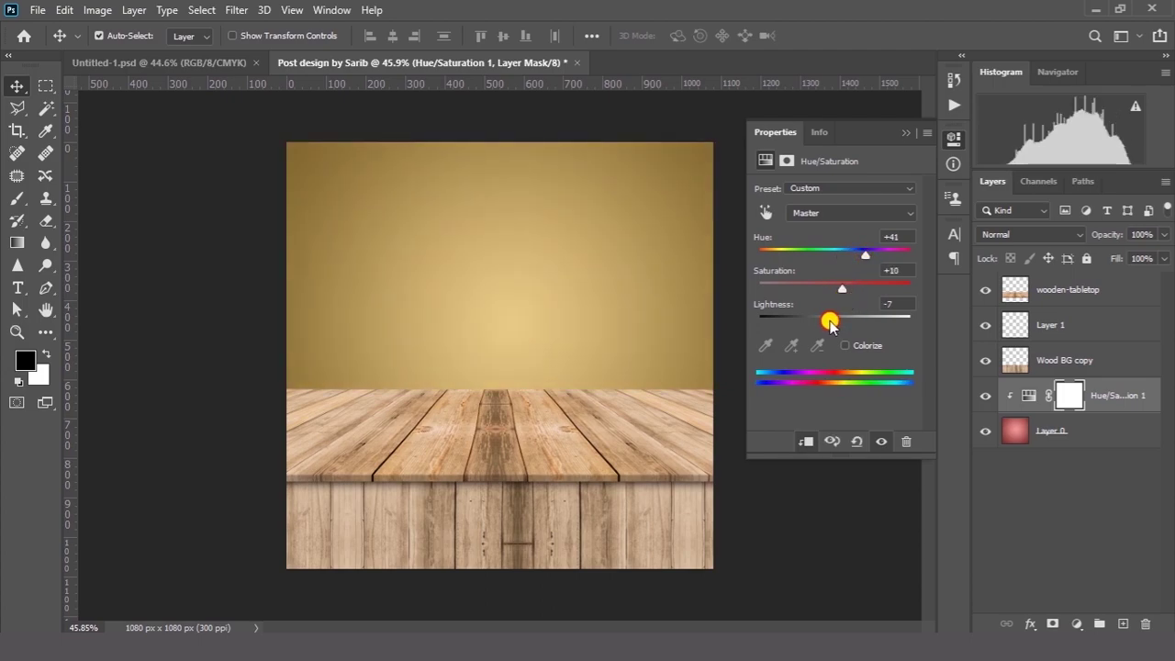
pyautogui.moveTo(865, 253)
pyautogui.mouseDown()
pyautogui.moveTo(849, 290)
pyautogui.moveTo(862, 257)
pyautogui.mouseUp()
pyautogui.moveTo(830, 322); pyautogui.dragTo(837, 323)
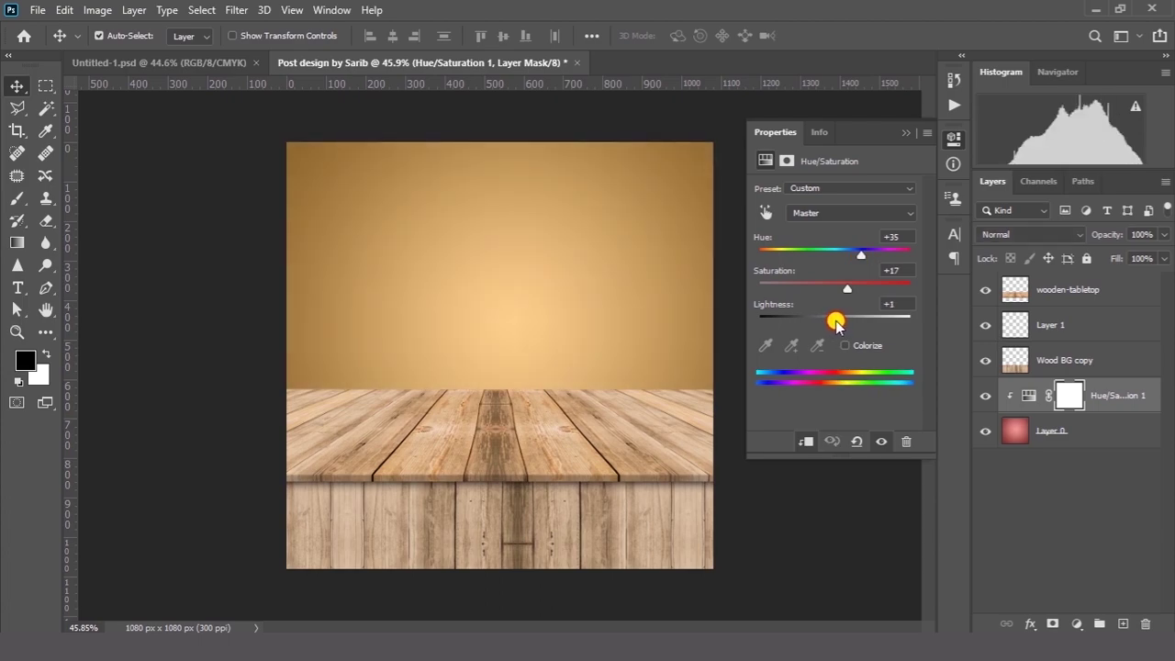
pyautogui.click(902, 133)
pyautogui.click(1022, 493)
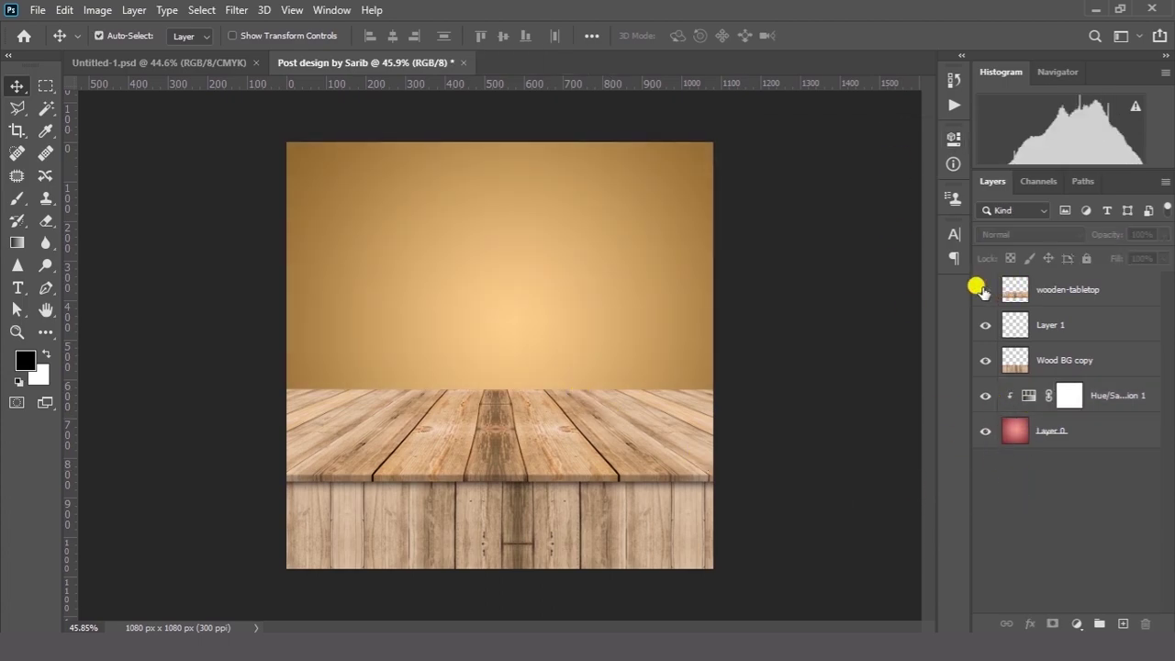
# - Duplicate the wooden-tabletop layer and set the copy to Overlay blending at 17% opacity
pyautogui.click(980, 290)
pyautogui.click(980, 290)
pyautogui.click(1083, 292)
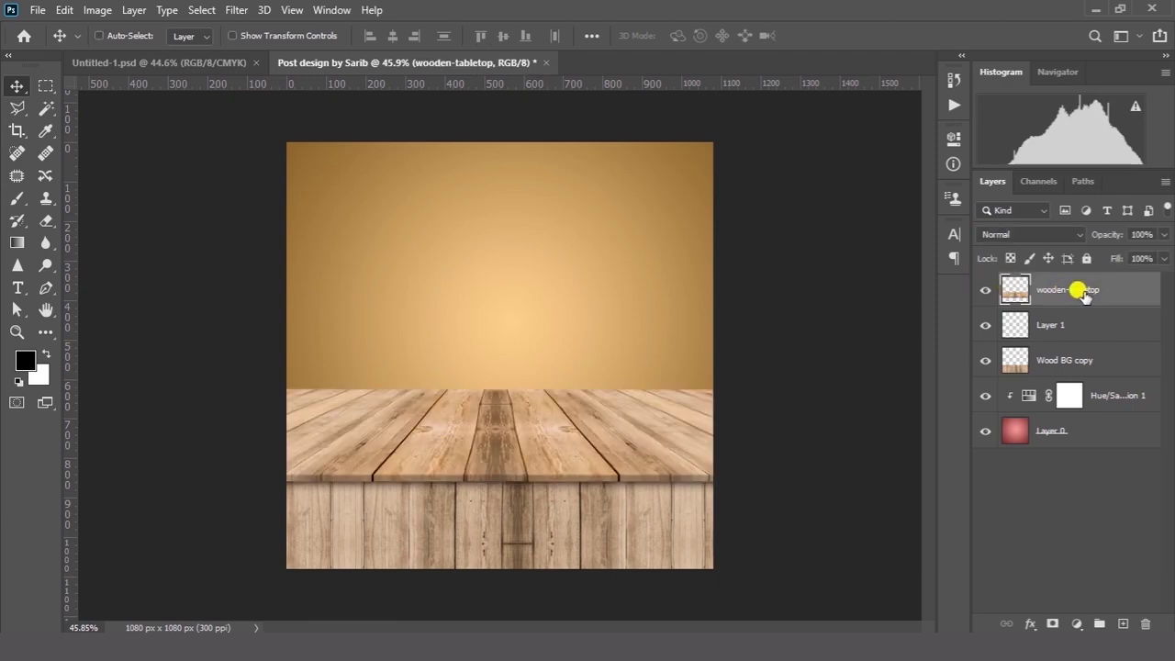
pyautogui.hotkey('ctrl', 'j')
pyautogui.click(984, 294)
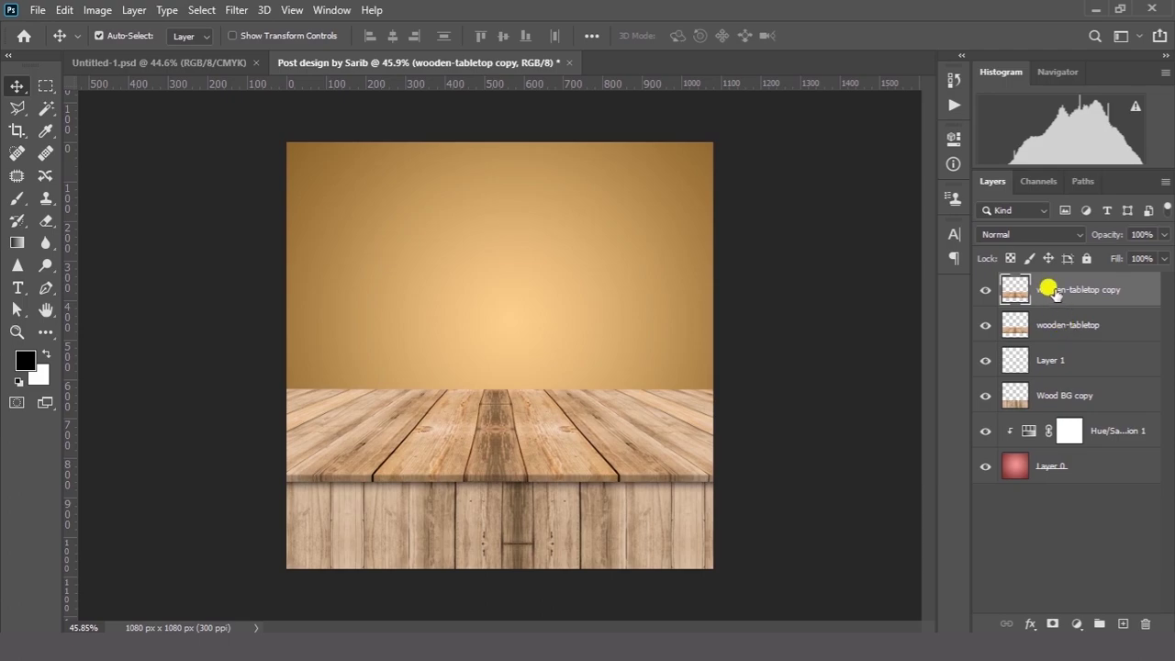
pyautogui.click(1042, 237)
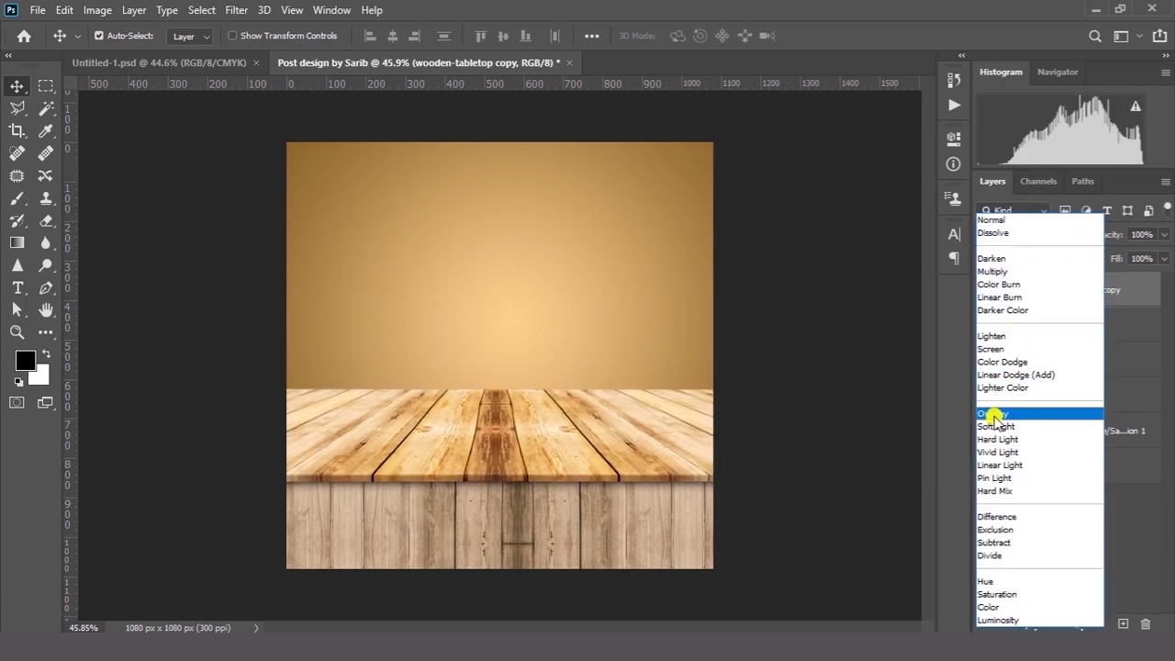
pyautogui.click(995, 415)
pyautogui.moveTo(1113, 236)
pyautogui.mouseDown()
pyautogui.moveTo(1022, 236)
pyautogui.moveTo(1120, 241)
pyautogui.mouseUp()
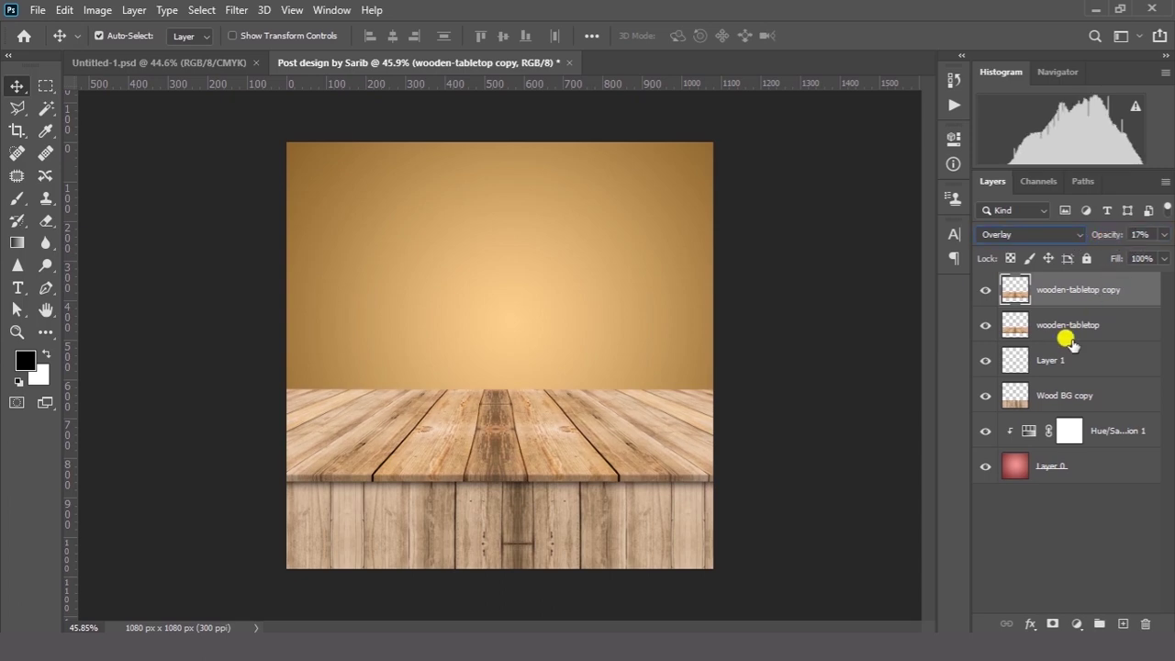
# - Duplicate the Wood BG copy layer and set the duplicate to Overlay blending at 10% opacity
pyautogui.click(1052, 401)
pyautogui.click(986, 398)
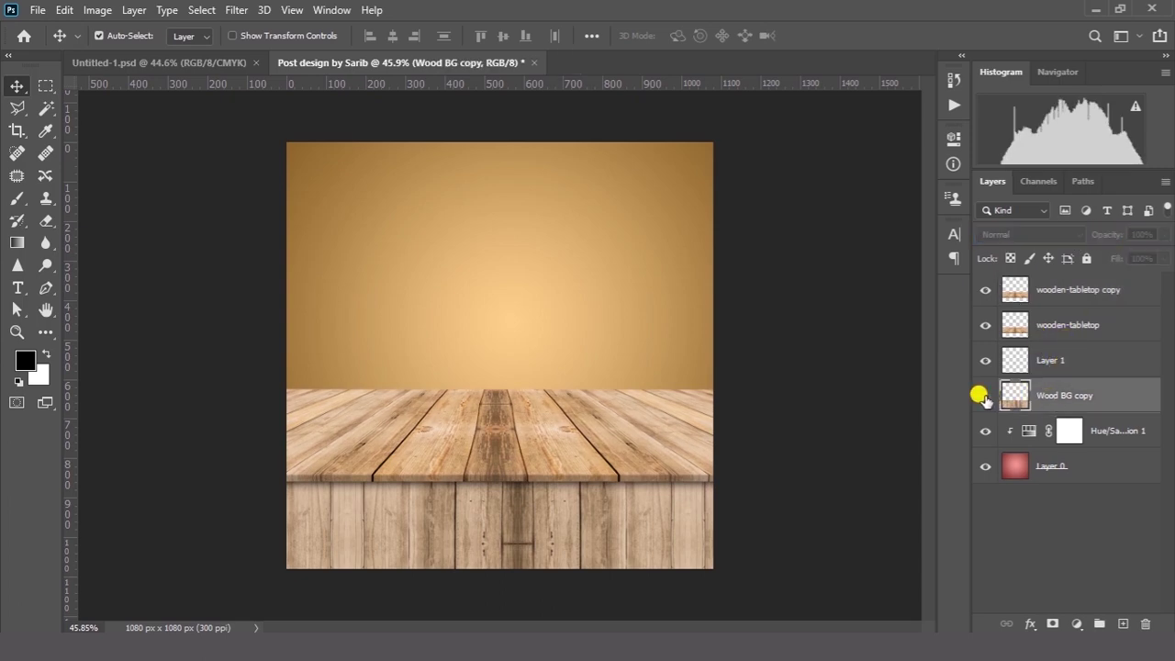
pyautogui.click(986, 398)
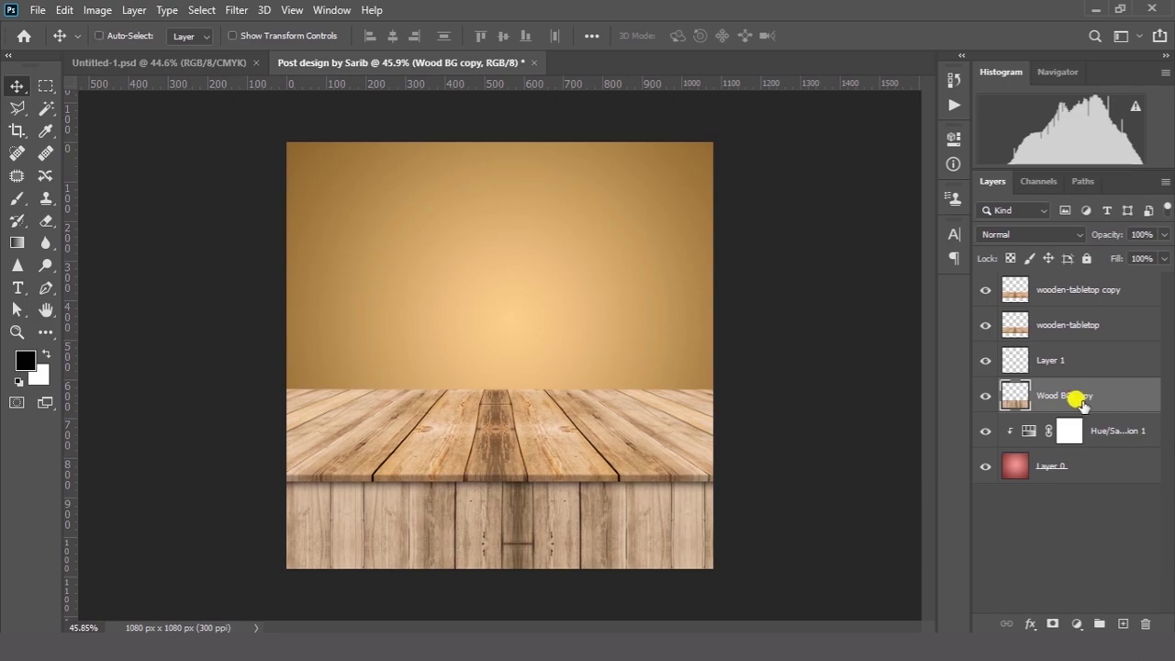
pyautogui.hotkey('ctrl', 'j')
pyautogui.click(1042, 234)
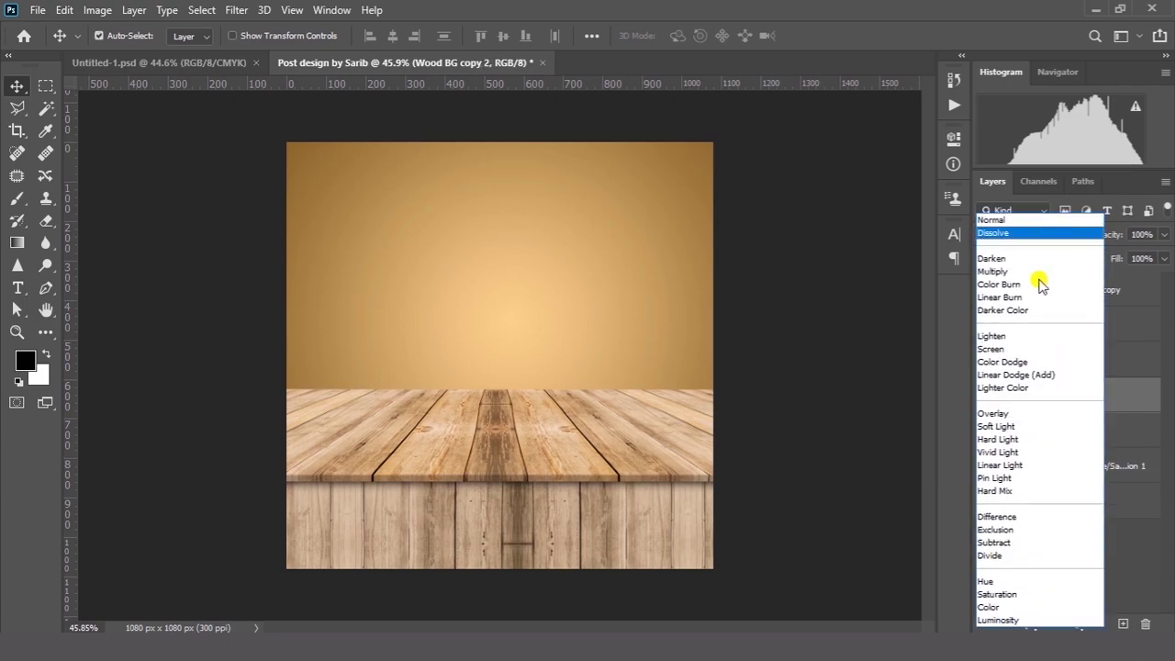
pyautogui.click(1005, 415)
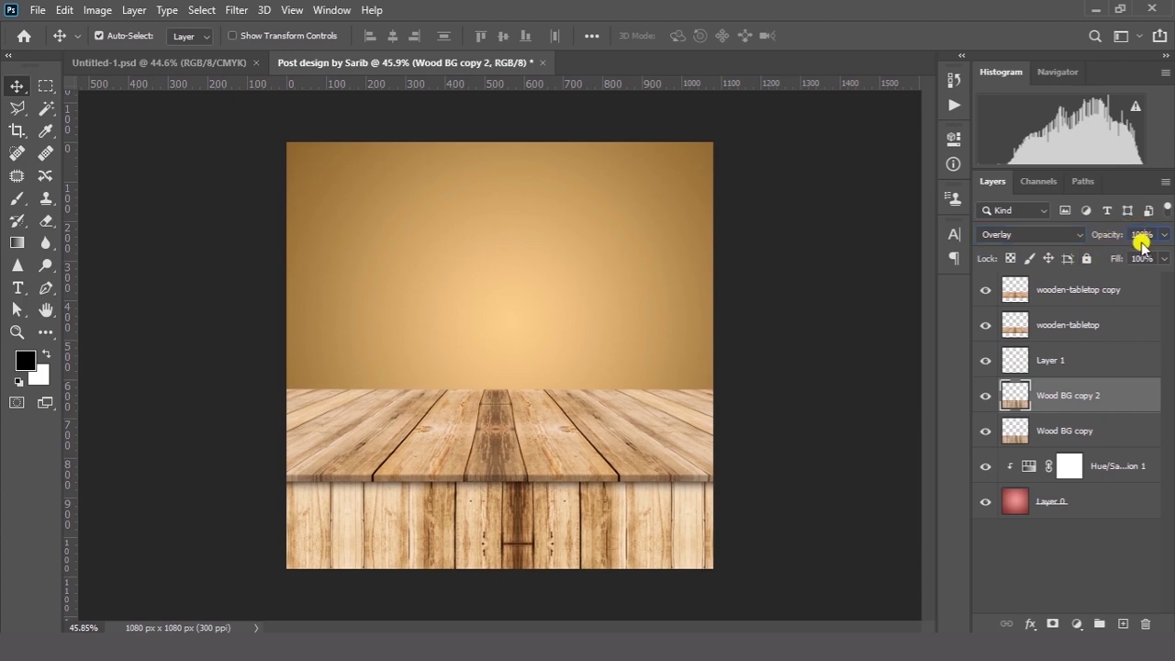
pyautogui.write('10')
pyautogui.press('Return')
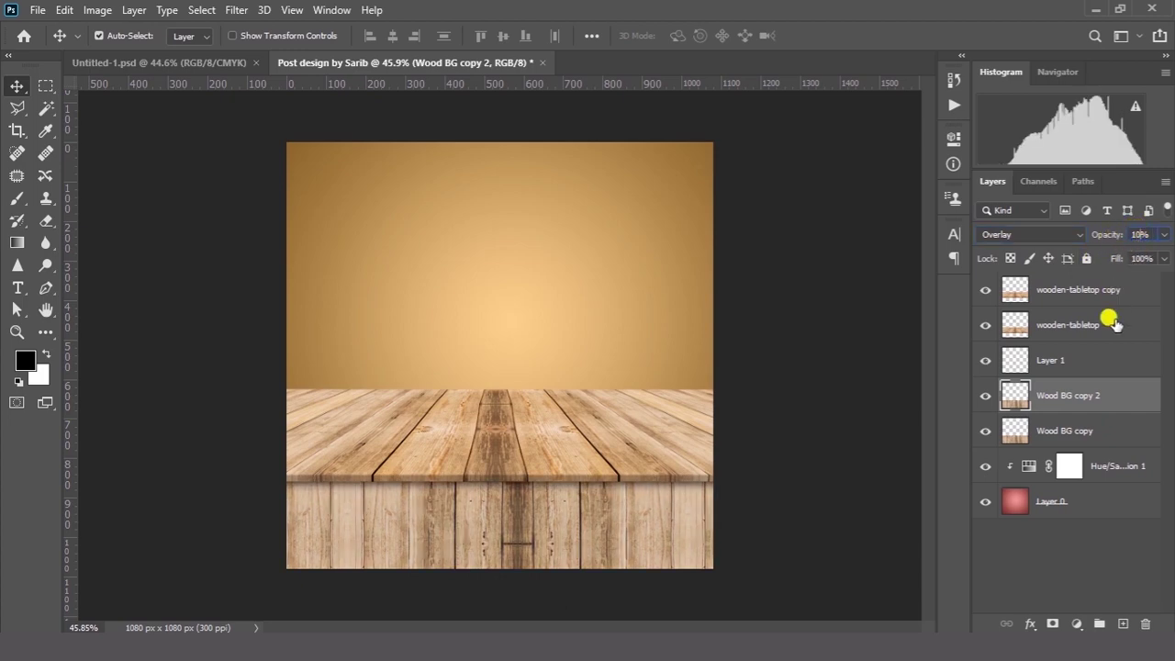
pyautogui.click(1051, 545)
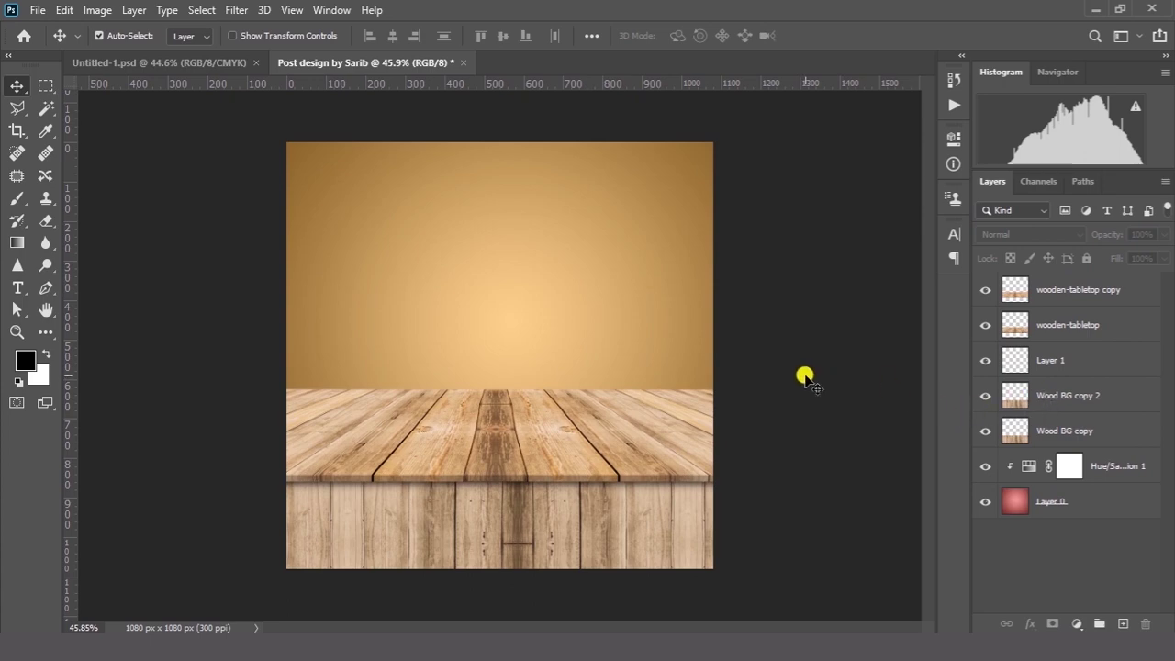
# - Set the opacity of both Overlay layers, wooden-tabletop copy and Wood BG copy 2, to 30%
pyautogui.click(1104, 289)
pyautogui.moveTo(1101, 234); pyautogui.dragTo(1113, 239)
pyautogui.click(1072, 400)
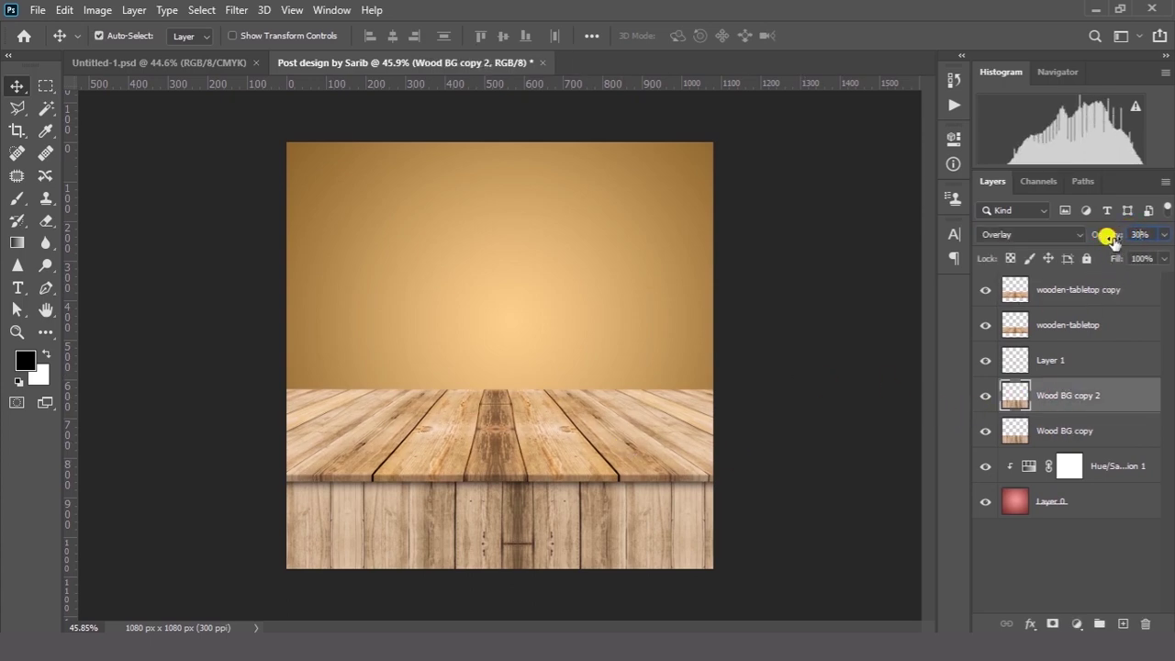
pyautogui.click(1040, 546)
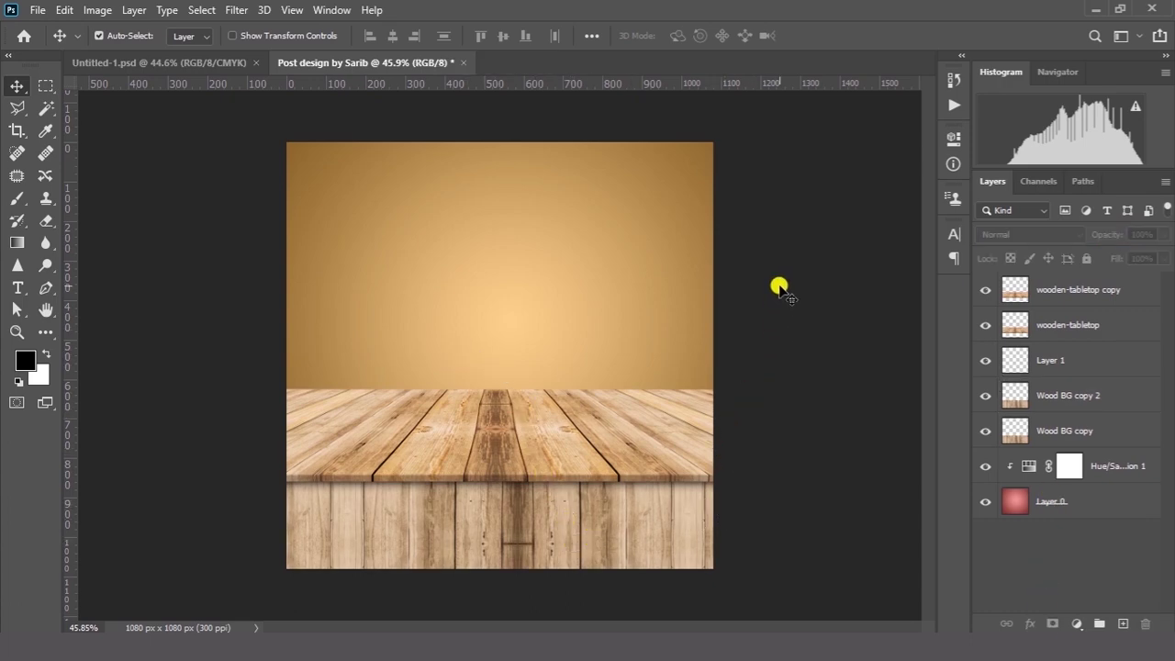
# - Place Biryani.png in the scene and select the dish using Select Subject
pyautogui.hotkey('alt', 'Tab')
pyautogui.moveTo(205, 147); pyautogui.dragTo(519, 330)
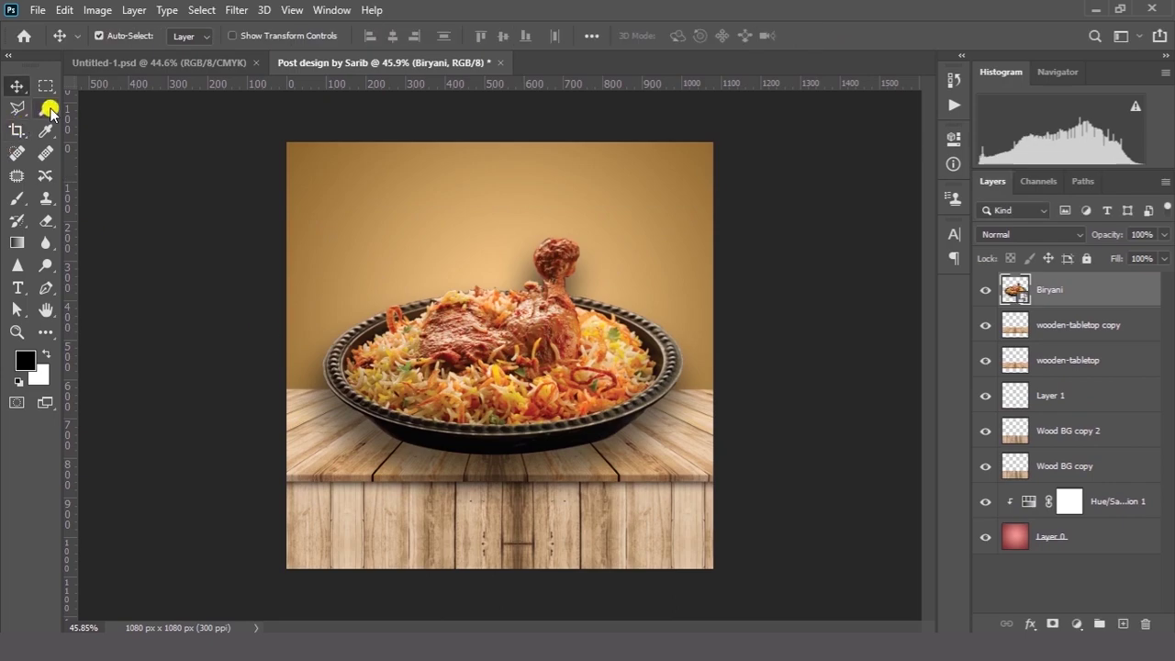
pyautogui.click(49, 109)
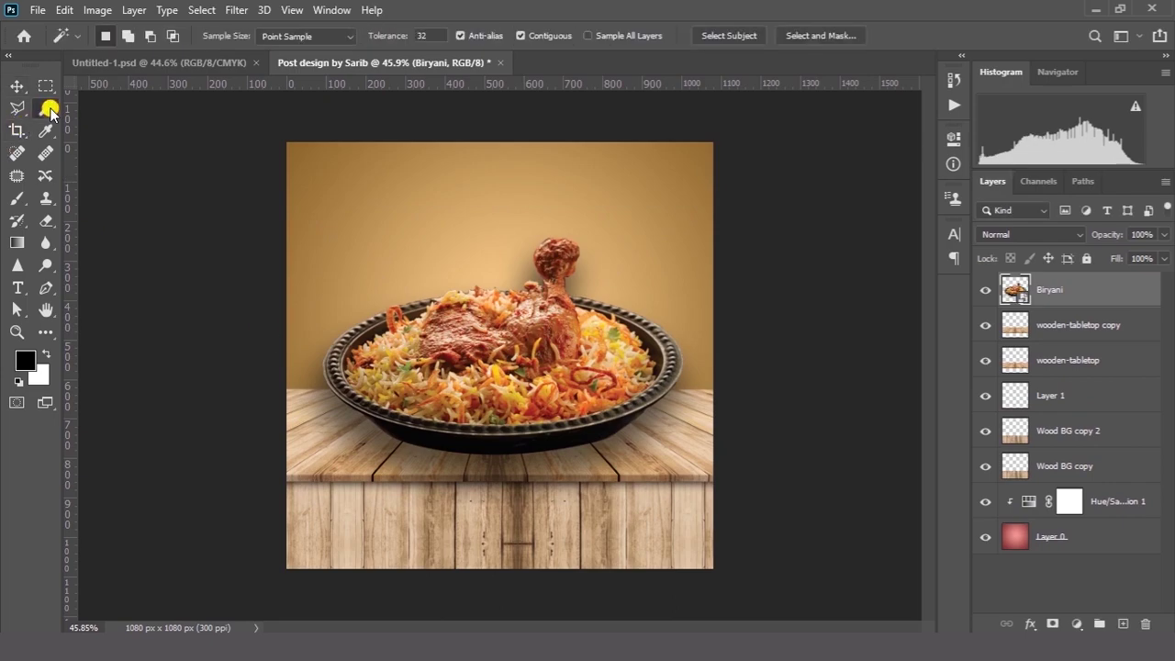
pyautogui.click(726, 36)
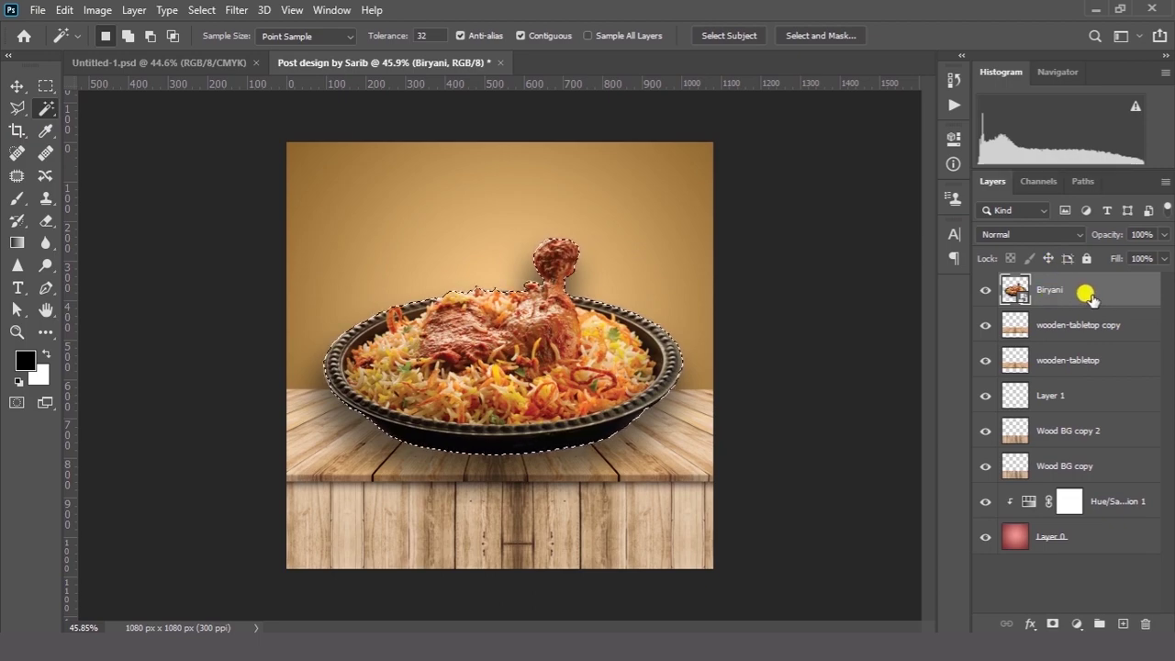
# - Copy the selected dish onto its own layer and delete the original Biryani layer
pyautogui.hotkey('ctrl', 'j')
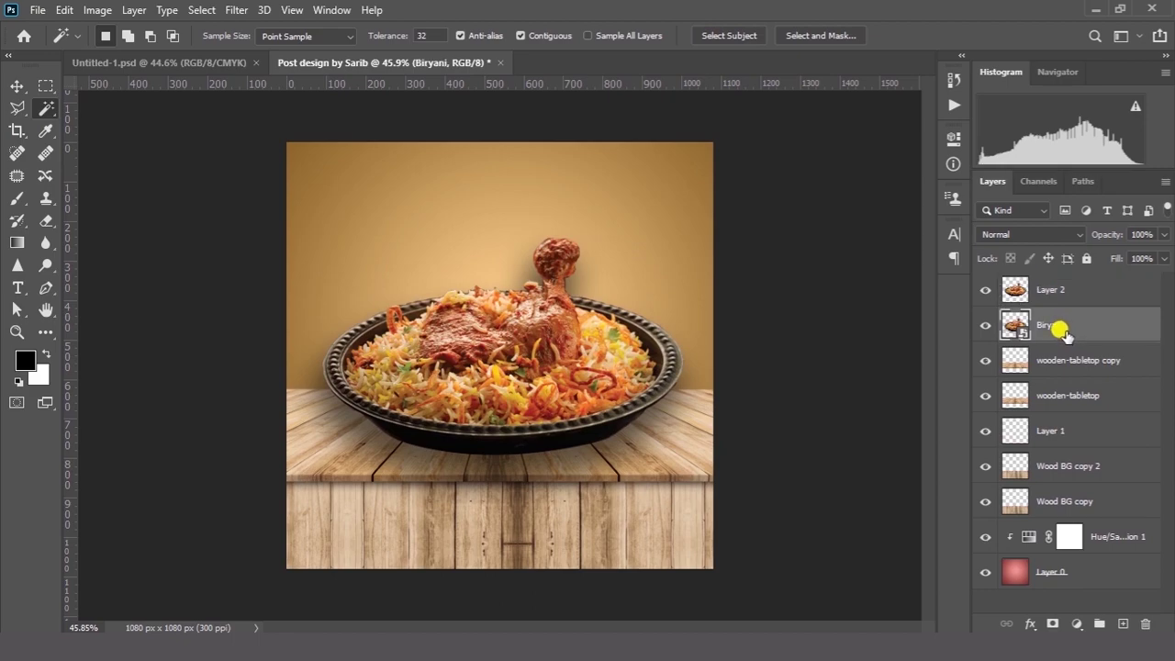
pyautogui.press('Delete')
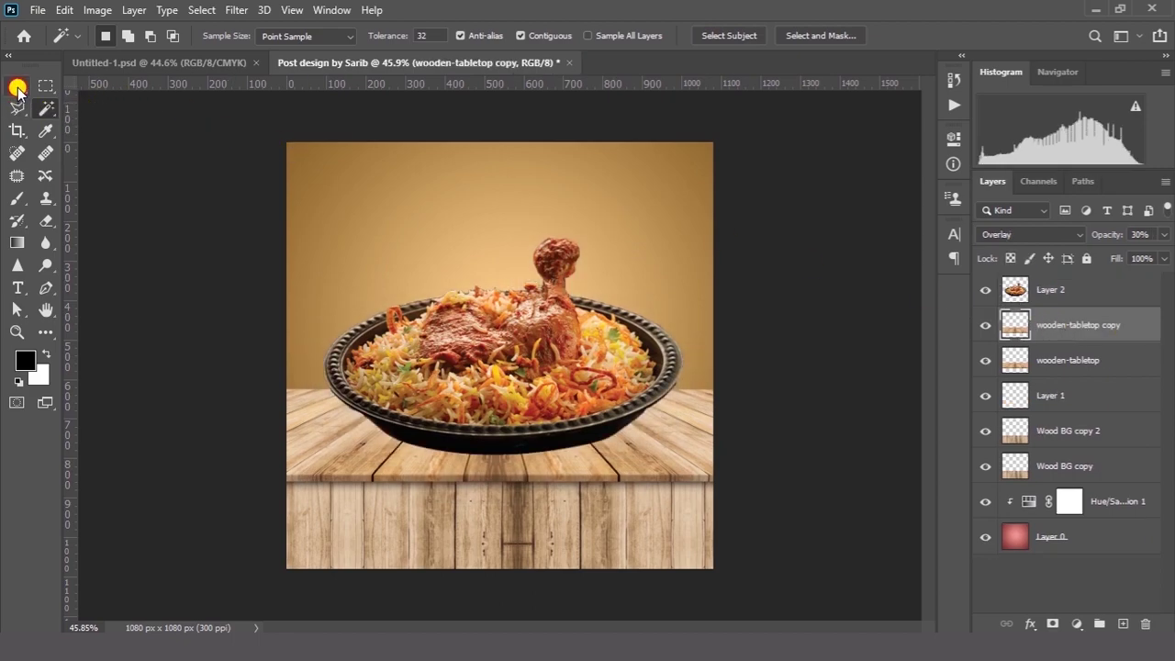
pyautogui.click(17, 86)
pyautogui.click(1056, 289)
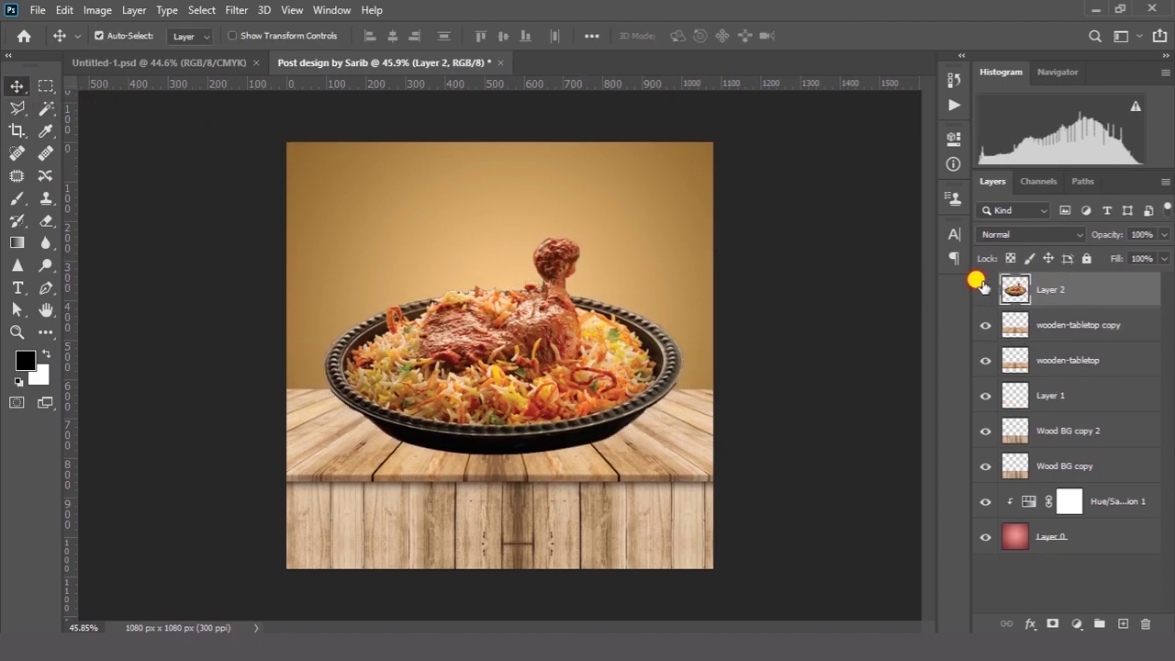
pyautogui.click(983, 285)
pyautogui.click(983, 285)
# - Convert the cut-out dish to a smart object, scale it to about 67% and rest it on the tabletop, rotated about 0.9°
pyautogui.rightClick(1076, 291)
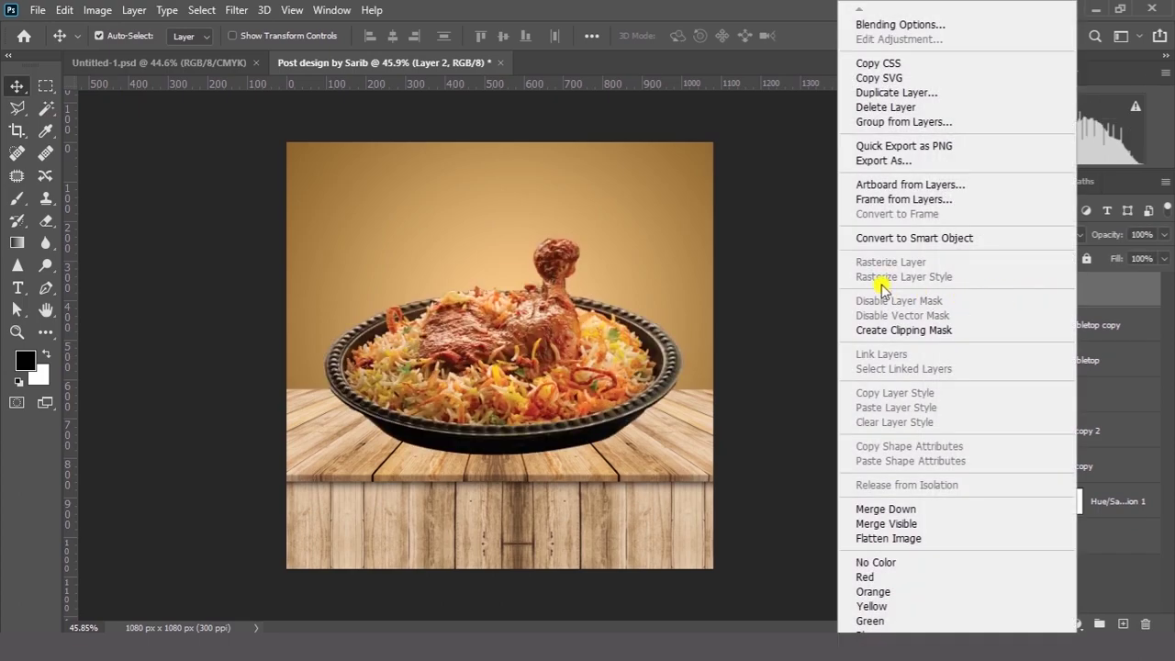
pyautogui.click(882, 238)
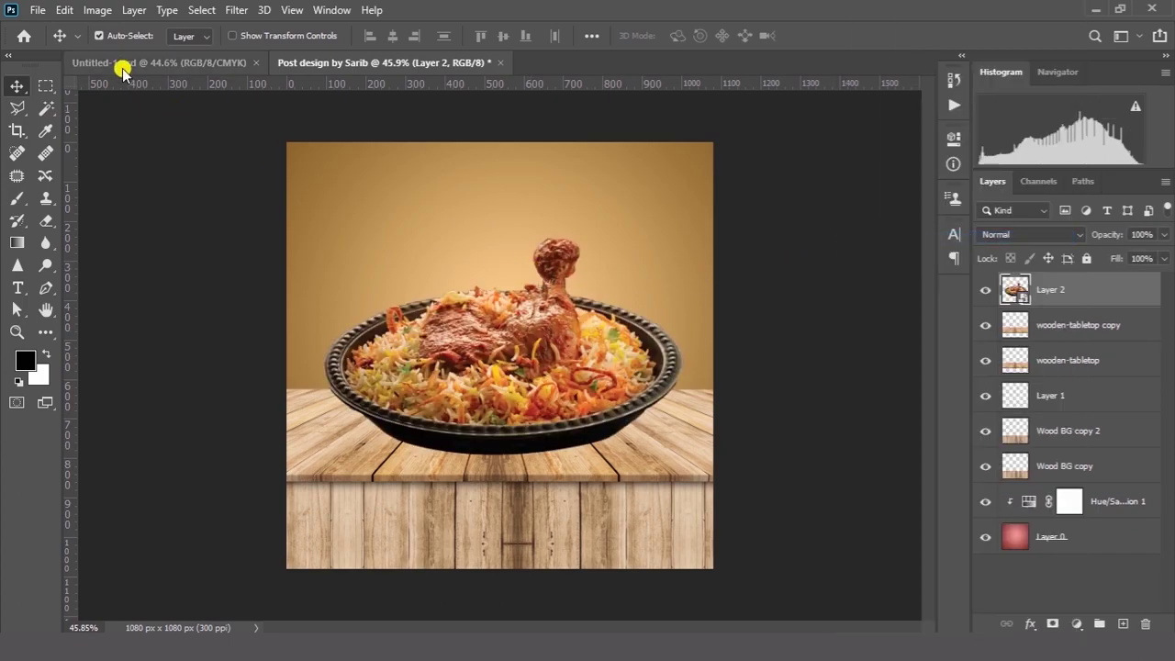
pyautogui.click(65, 10)
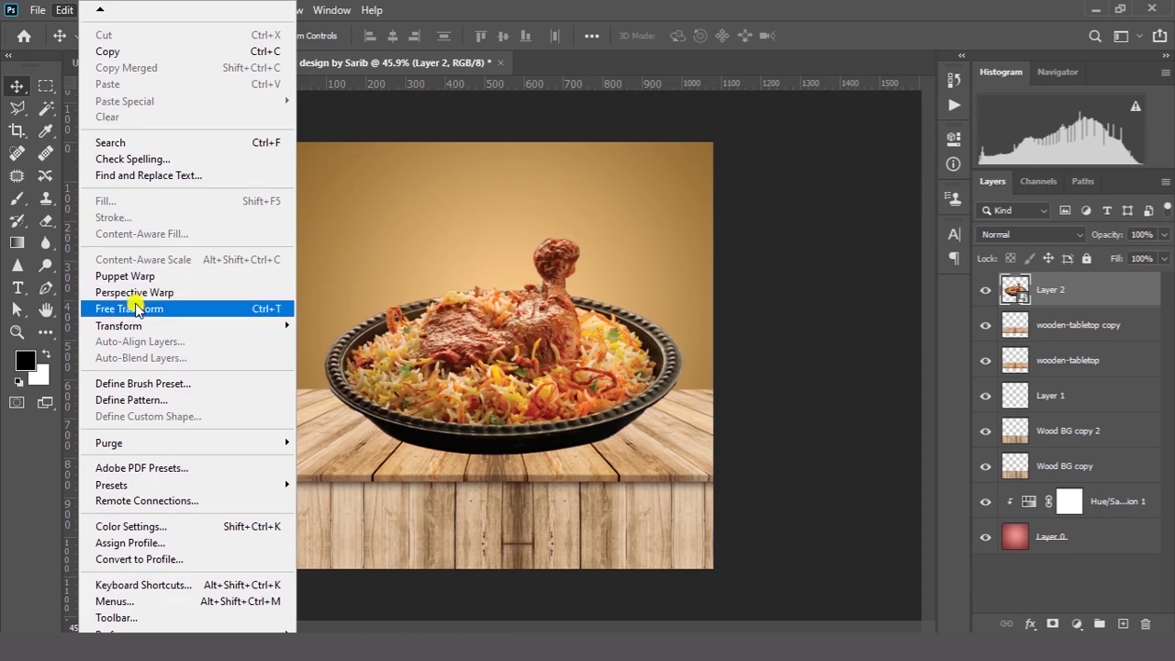
pyautogui.click(135, 309)
pyautogui.moveTo(675, 236); pyautogui.dragTo(629, 268)
pyautogui.moveTo(535, 368); pyautogui.dragTo(527, 392)
pyautogui.moveTo(494, 295); pyautogui.dragTo(495, 302)
pyautogui.moveTo(624, 297)
pyautogui.mouseDown()
pyautogui.moveTo(609, 294)
pyautogui.moveTo(613, 323)
pyautogui.moveTo(630, 309)
pyautogui.mouseUp()
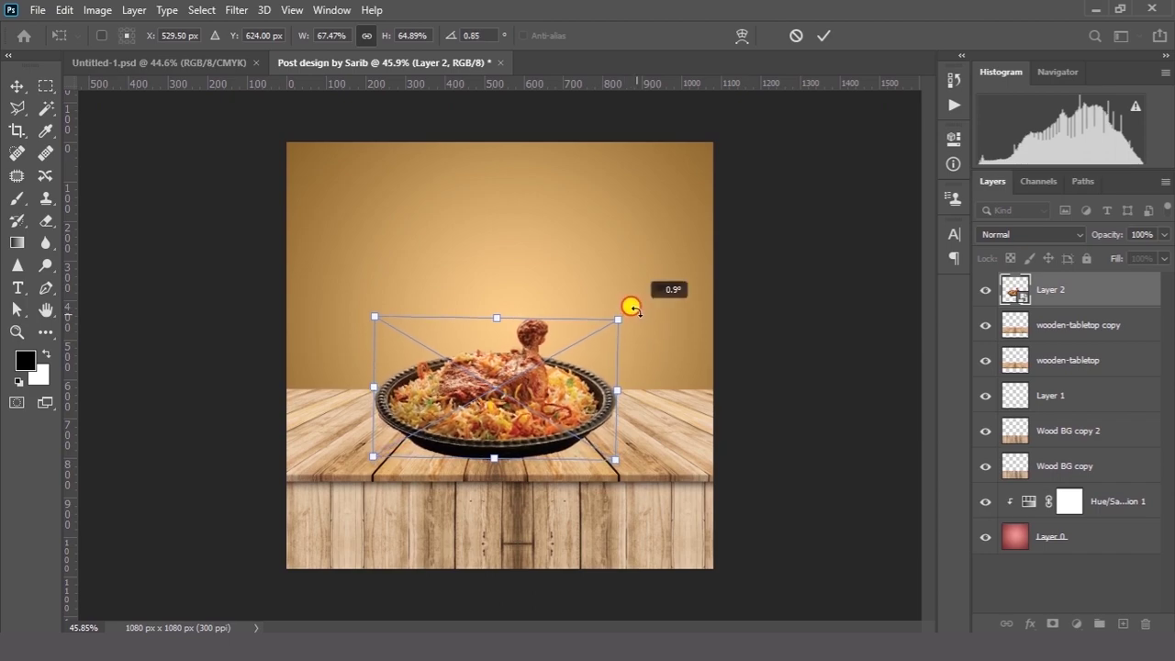
pyautogui.press('Return')
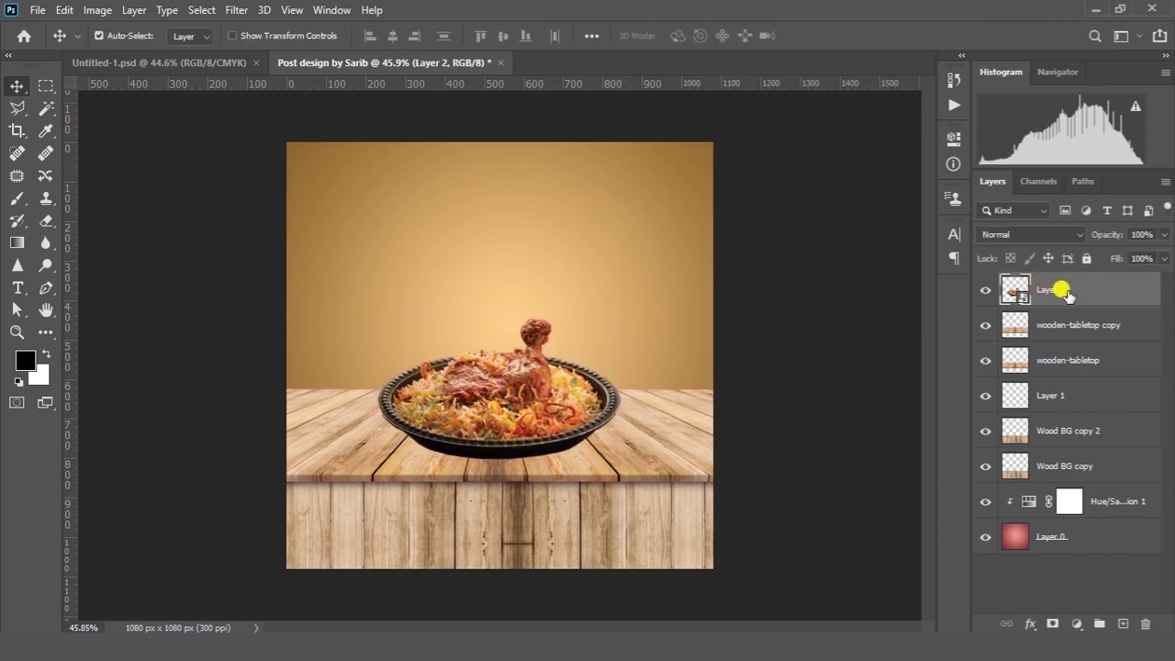
# - Add a new layer above the dish and paint one soft black spot with a 218 px, 0% hardness brush
pyautogui.click(1118, 623)
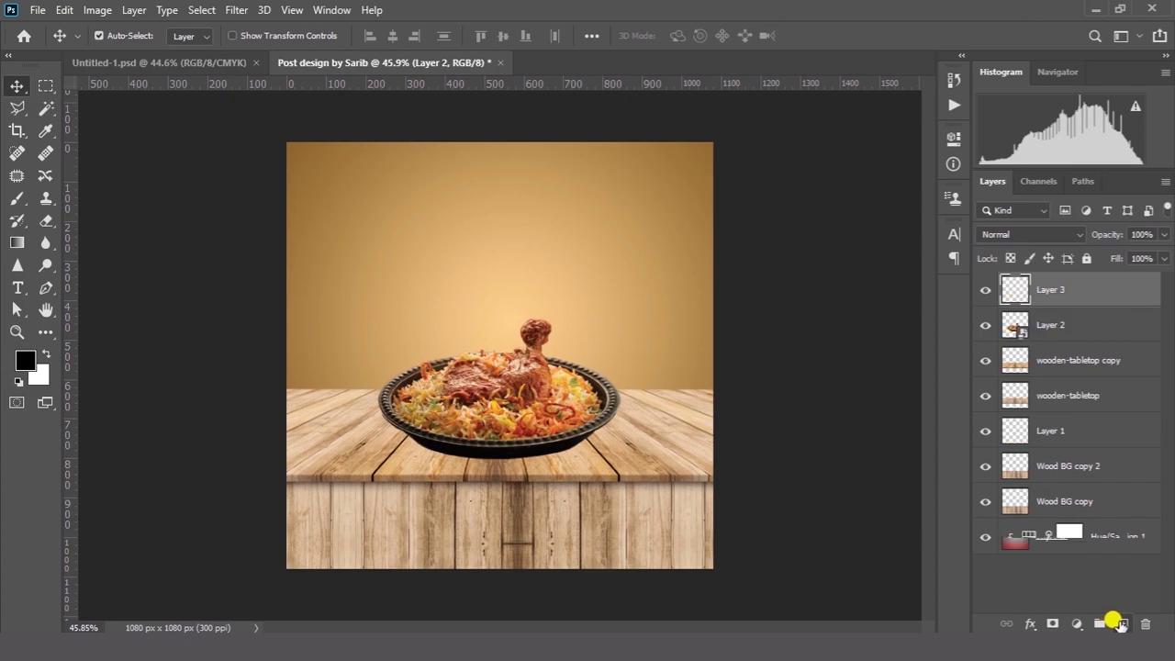
pyautogui.click(17, 206)
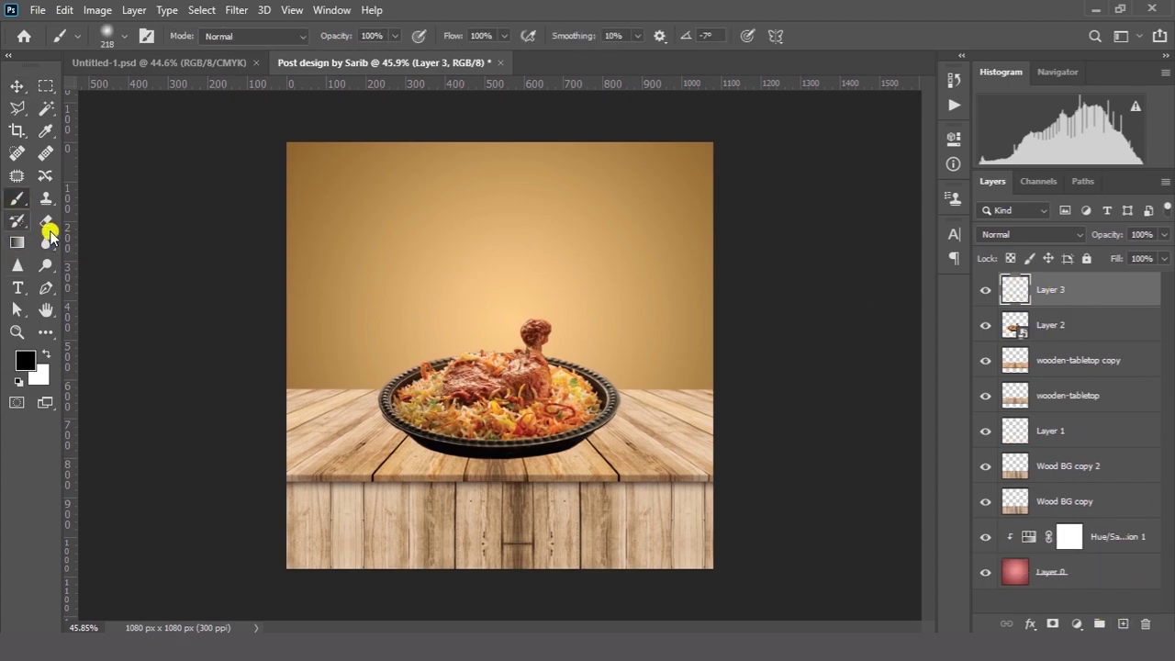
pyautogui.rightClick(455, 220)
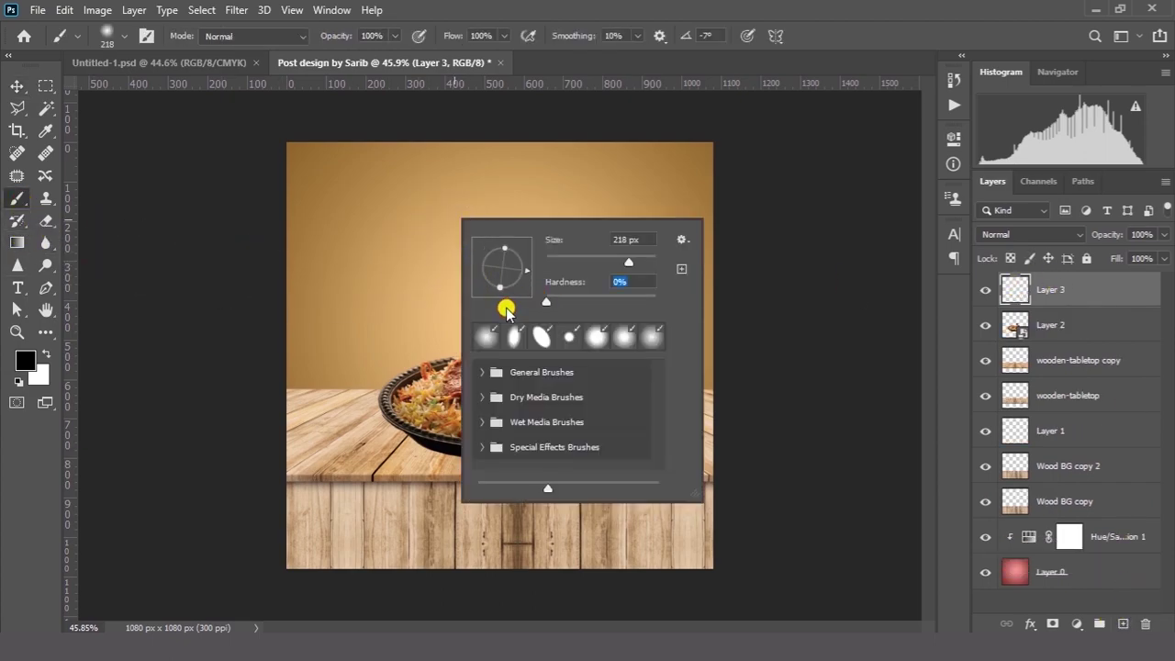
pyautogui.click(364, 231)
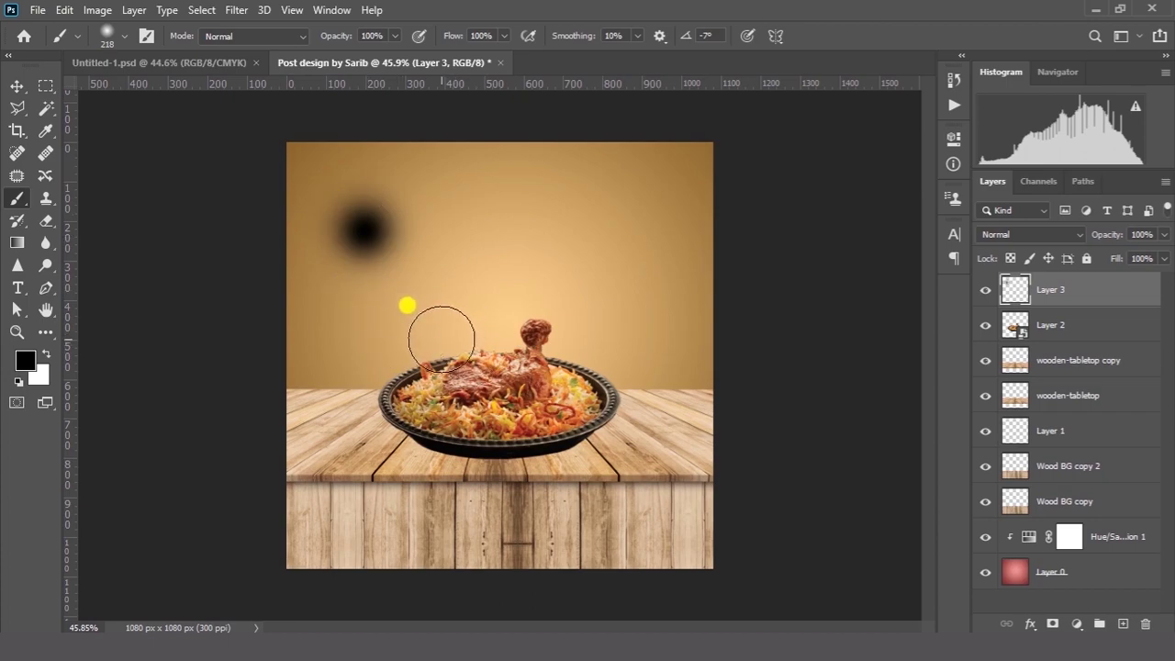
# - Flatten the black spot to 40% height, stretch it to about 248% width and place it under the plate's left side as a shadow
pyautogui.hotkey('ctrl', 't')
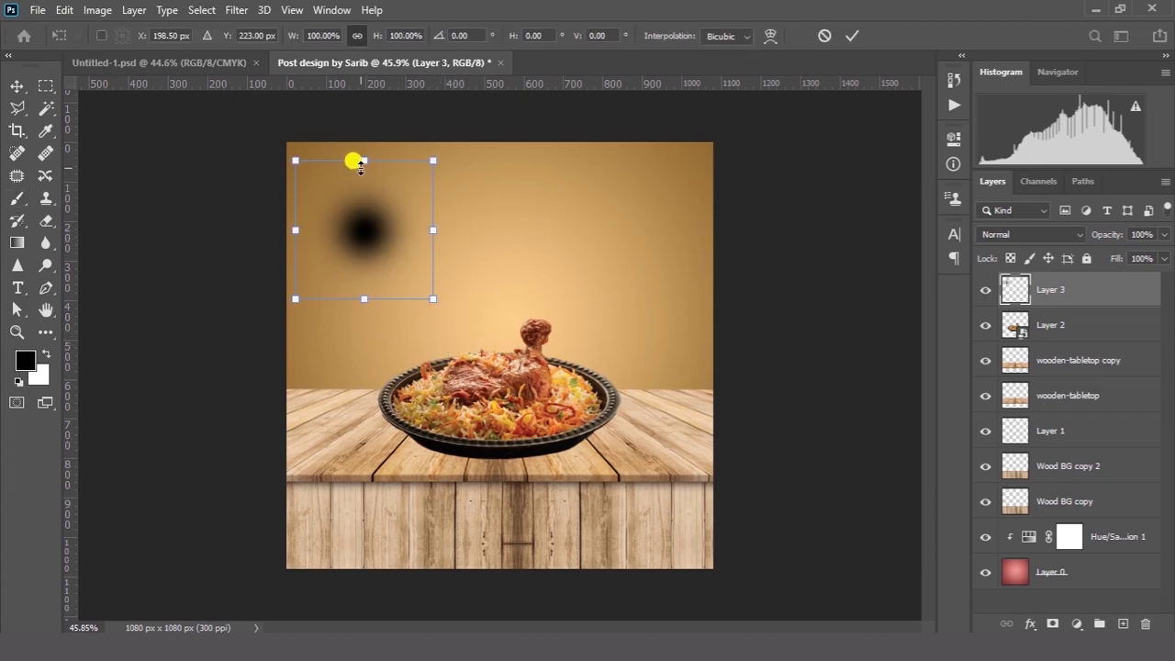
pyautogui.moveTo(362, 164); pyautogui.dragTo(364, 285)
pyautogui.moveTo(434, 291); pyautogui.dragTo(783, 291)
pyautogui.moveTo(539, 301)
pyautogui.mouseDown()
pyautogui.moveTo(540, 339)
pyautogui.moveTo(474, 461)
pyautogui.mouseUp()
pyautogui.moveTo(719, 454); pyautogui.dragTo(574, 457)
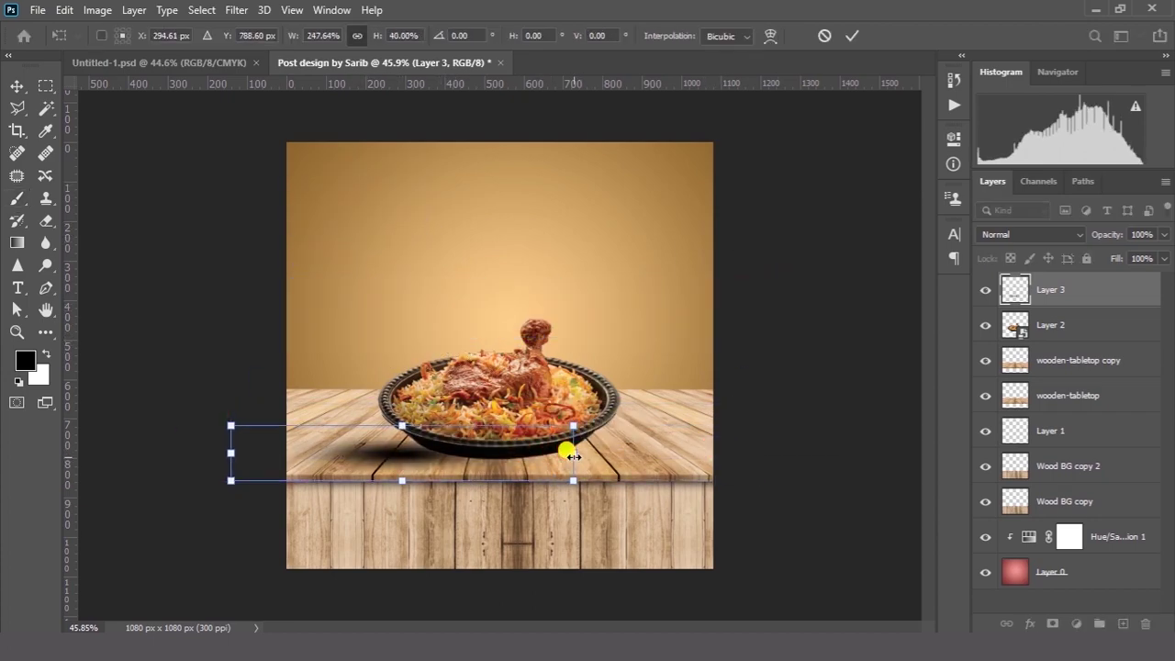
pyautogui.click(850, 36)
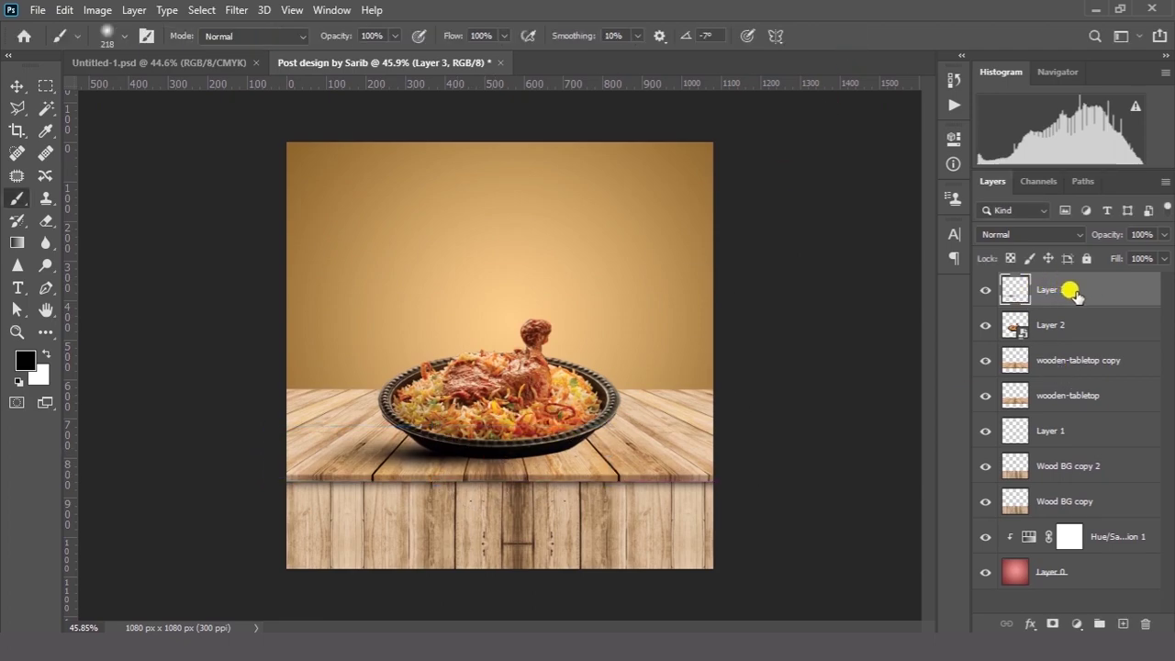
# - Duplicate the shadow layer and position the copy under the right side of the plate
pyautogui.click(17, 86)
pyautogui.moveTo(409, 470); pyautogui.dragTo(587, 502)
pyautogui.hotkey('ctrl', 'j')
pyautogui.keyDown('shift'); pyautogui.click(1056, 325); pyautogui.keyUp('shift')
pyautogui.click(584, 468)
pyautogui.hotkey('ctrl', 'y')
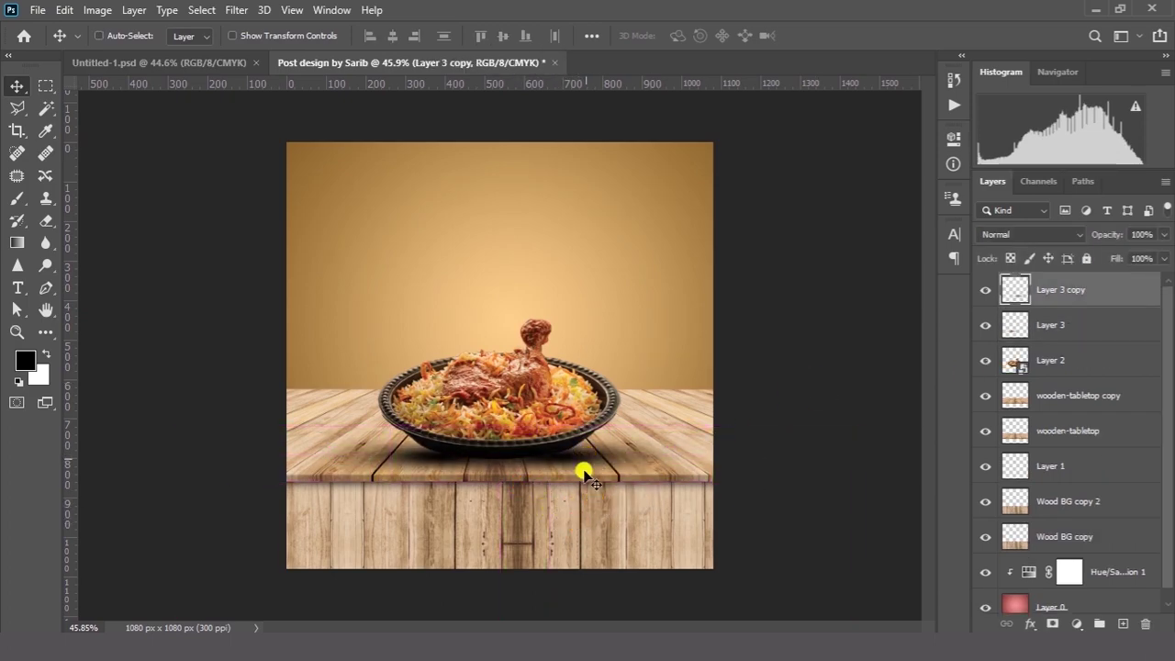
# - Stretch the plate's shadow halves horizontally with Free Transform so they spread further beneath the dish
pyautogui.hotkey('ctrl', 't')
pyautogui.moveTo(389, 456); pyautogui.dragTo(354, 455)
pyautogui.click(851, 36)
pyautogui.hotkey('ctrl', 't')
pyautogui.moveTo(612, 456); pyautogui.dragTo(650, 456)
pyautogui.click(848, 38)
# - Shift both shadow layers slightly together and widen them as one with Free Transform
pyautogui.keyDown('shift'); pyautogui.click(1061, 290); pyautogui.keyUp('shift')
pyautogui.moveTo(531, 501); pyautogui.dragTo(522, 502)
pyautogui.hotkey('ctrl', 't')
pyautogui.moveTo(720, 452); pyautogui.dragTo(759, 452)
pyautogui.click(852, 36)
# - Set both shadow layers to 89% opacity and move them below the dish layer, aligned under the plate
pyautogui.moveTo(1107, 234); pyautogui.dragTo(1097, 233)
pyautogui.moveTo(742, 459); pyautogui.dragTo(751, 458)
pyautogui.moveTo(1054, 325); pyautogui.dragTo(1055, 369)
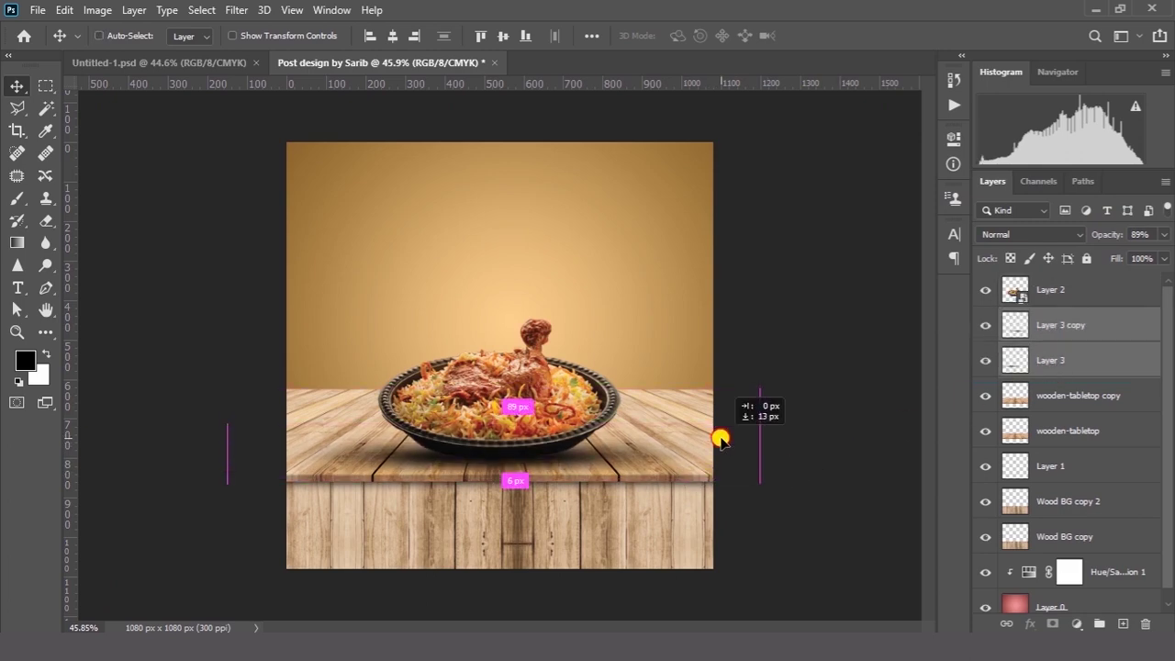
# - Place sauce.png from the Swiggi briyani folder into the post, above the biryani dish
pyautogui.click(304, 501)
pyautogui.scroll(-3, 304, 501)
pyautogui.hotkey('alt', 'Tab')
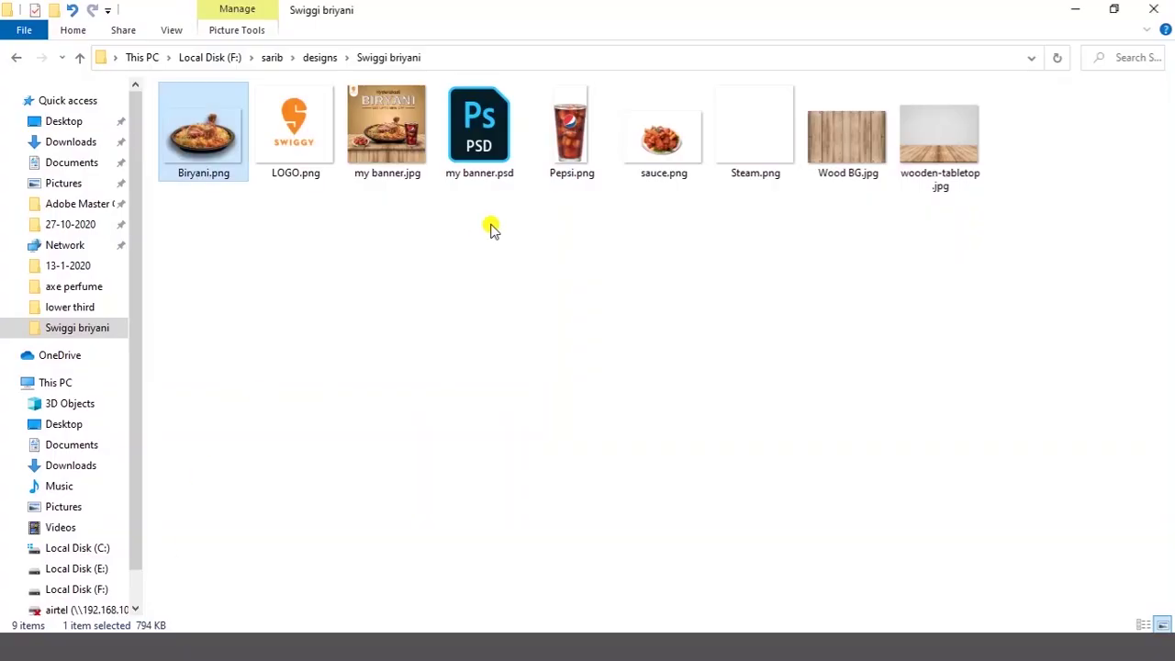
pyautogui.moveTo(659, 141); pyautogui.dragTo(653, 319)
pyautogui.hotkey('alt', 'Tab')
pyautogui.click(822, 35)
pyautogui.moveTo(510, 322); pyautogui.dragTo(633, 303)
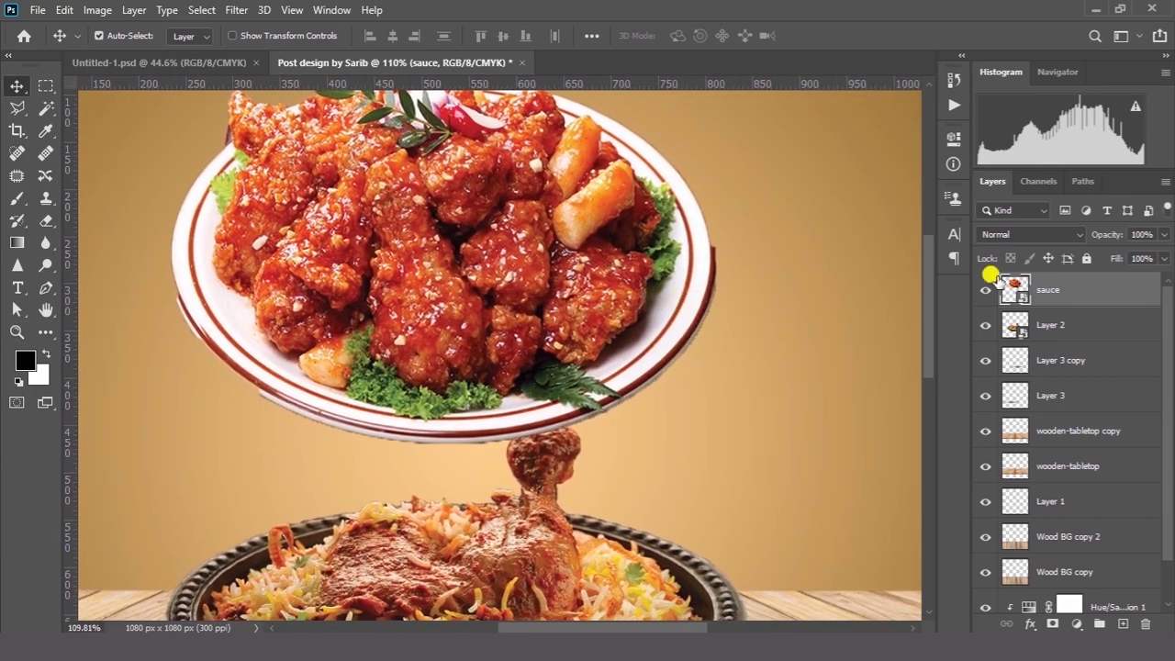
# - Add a layer mask to the sauce layer and set up a black 62 px brush with 100% hardness
pyautogui.click(1052, 624)
pyautogui.press('b')
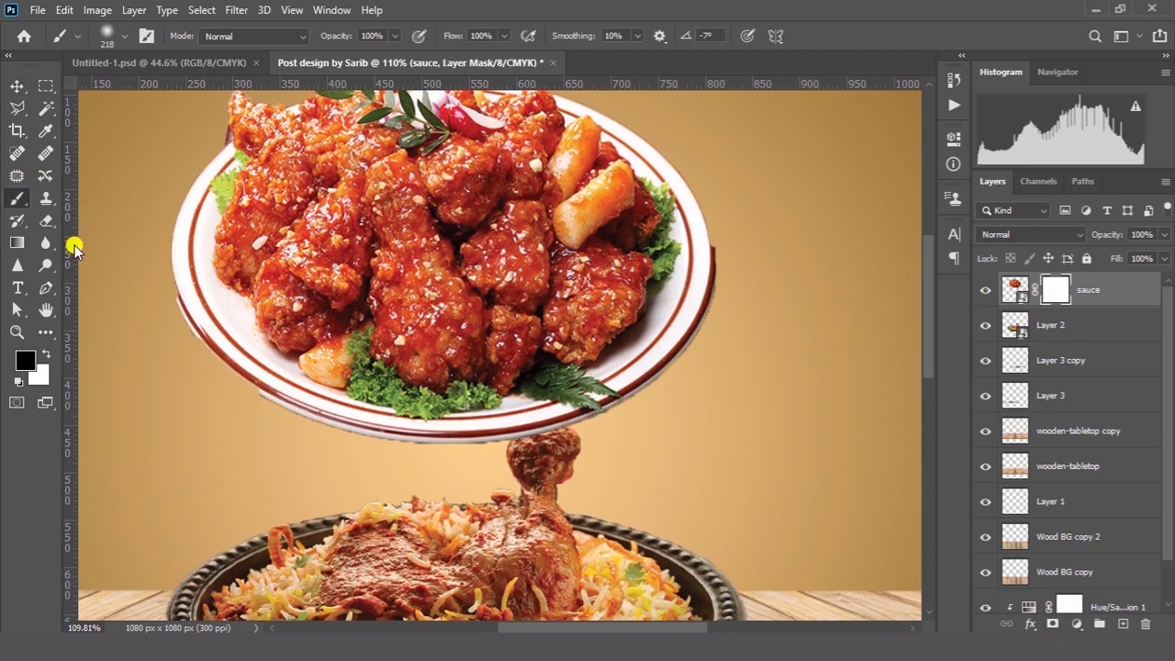
pyautogui.rightClick(245, 312)
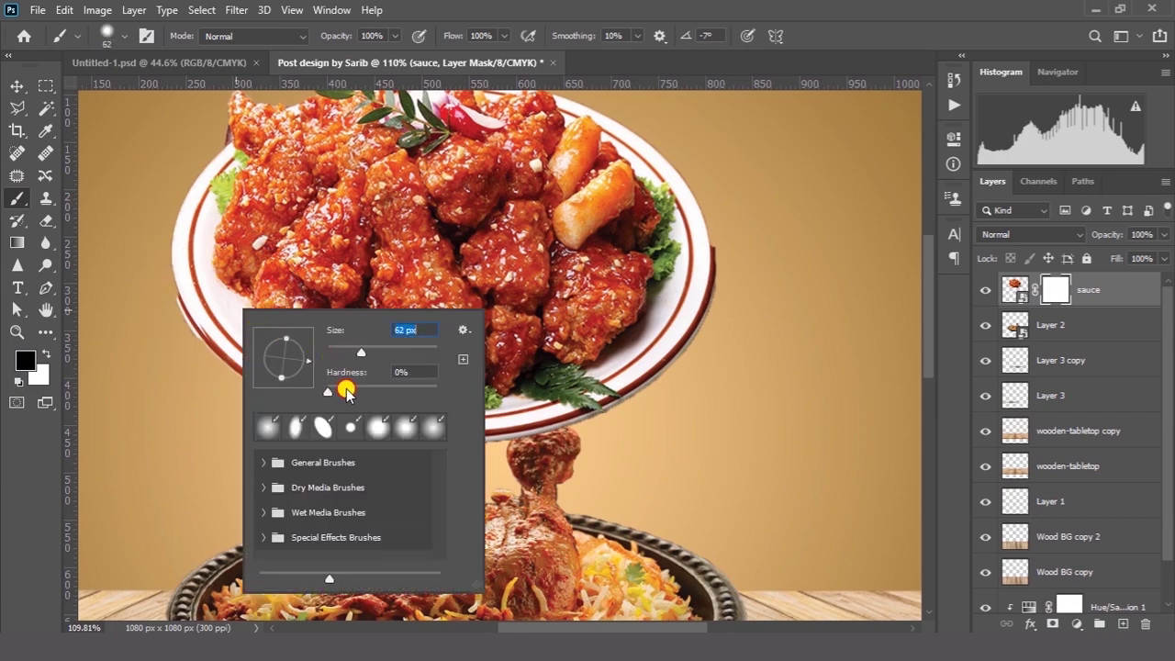
pyautogui.click(145, 312)
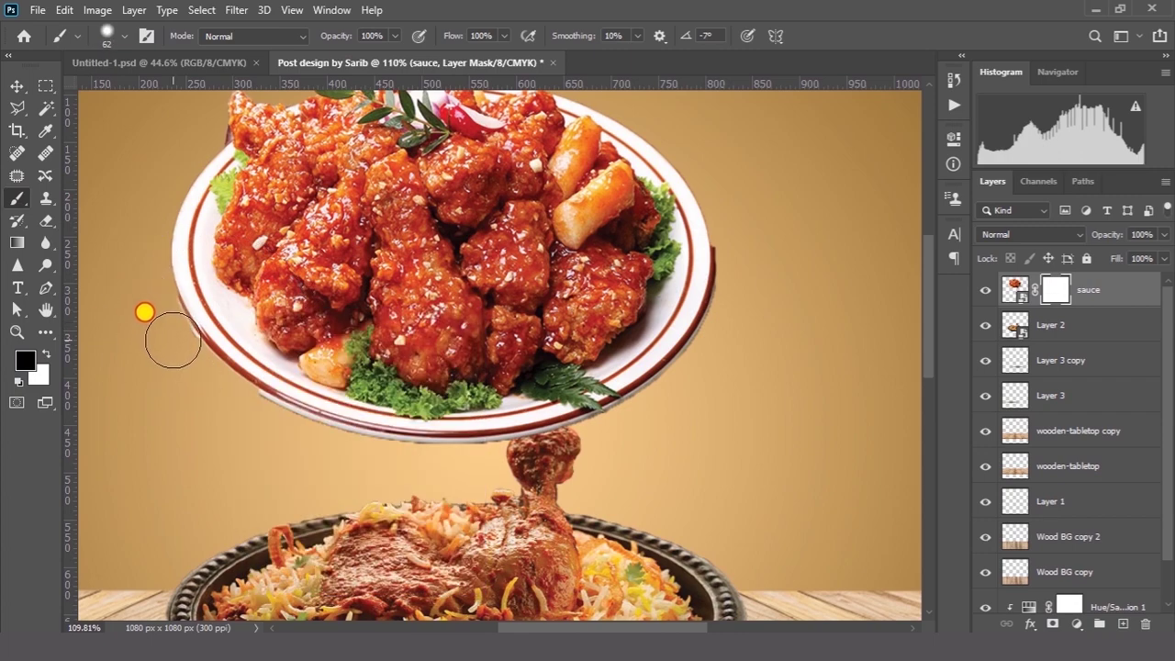
pyautogui.moveTo(171, 326); pyautogui.dragTo(224, 342)
pyautogui.rightClick(183, 319)
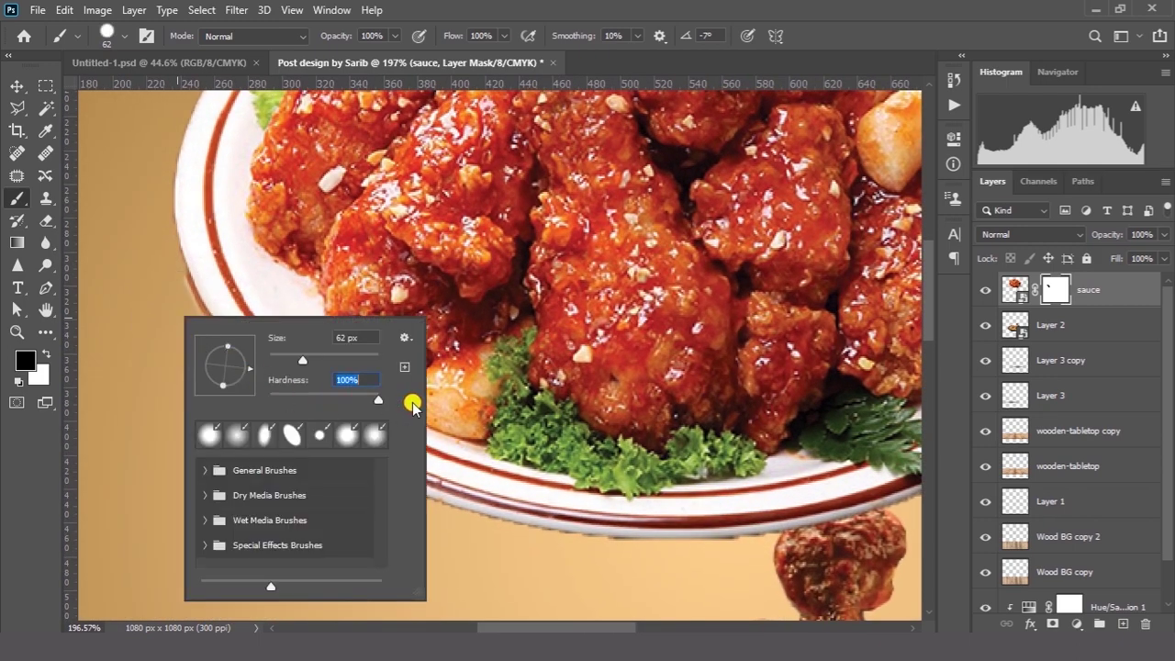
# - Paint black on the sauce layer's mask along the plate's lower rim to hide the ragged outer edge
pyautogui.moveTo(136, 291)
pyautogui.mouseDown()
pyautogui.moveTo(217, 417)
pyautogui.moveTo(379, 513)
pyautogui.moveTo(224, 404)
pyautogui.moveTo(179, 353)
pyautogui.mouseUp()
pyautogui.moveTo(364, 516)
pyautogui.mouseDown()
pyautogui.moveTo(246, 421)
pyautogui.moveTo(519, 483)
pyautogui.mouseUp()
pyautogui.moveTo(516, 479); pyautogui.dragTo(180, 501)
pyautogui.moveTo(184, 501)
pyautogui.mouseDown()
pyautogui.moveTo(567, 410)
pyautogui.moveTo(526, 541)
pyautogui.mouseUp()
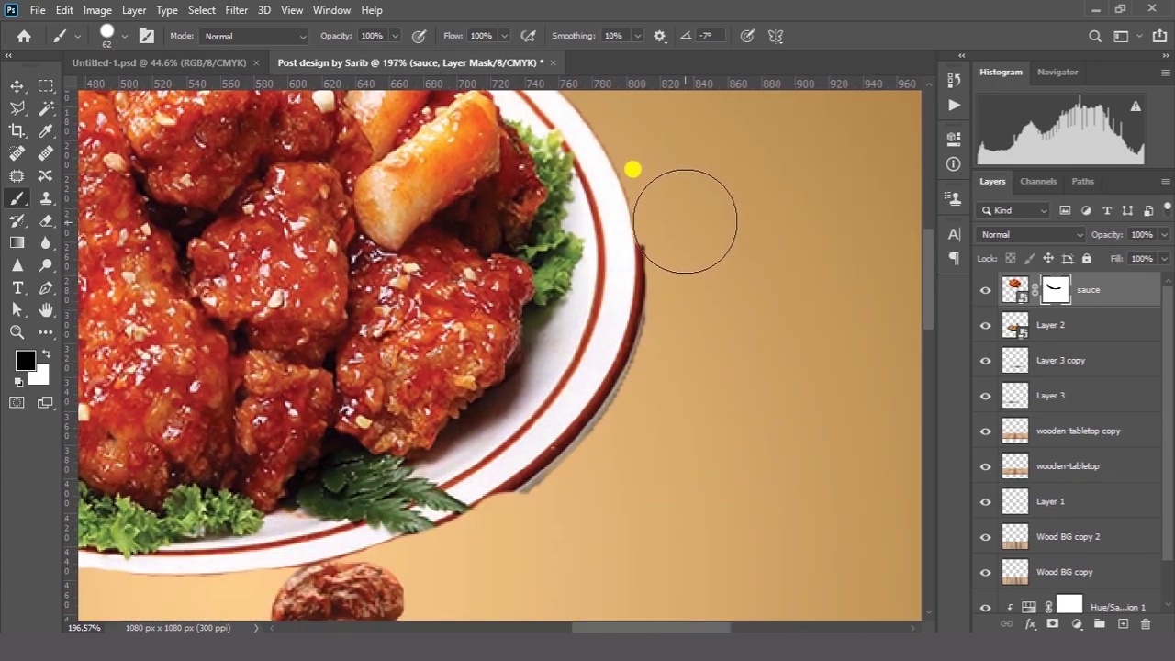
pyautogui.moveTo(685, 221); pyautogui.dragTo(686, 299)
pyautogui.moveTo(705, 302); pyautogui.dragTo(774, 207)
pyautogui.moveTo(691, 194)
pyautogui.mouseDown()
pyautogui.moveTo(597, 349)
pyautogui.moveTo(514, 417)
pyautogui.mouseUp()
pyautogui.hotkey('ctrl', '0')
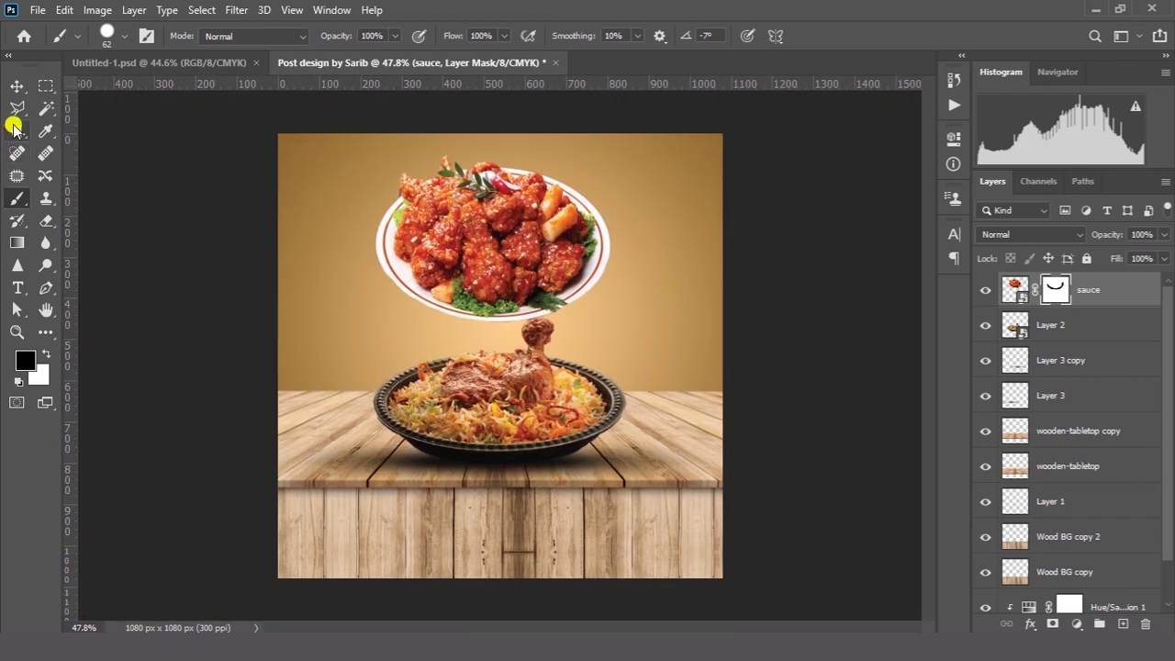
# - Shrink the sauce dish to about a third of its size and stand it on the table left of the biryani
pyautogui.click(14, 88)
pyautogui.moveTo(517, 262); pyautogui.dragTo(445, 381)
pyautogui.hotkey('ctrl', 't')
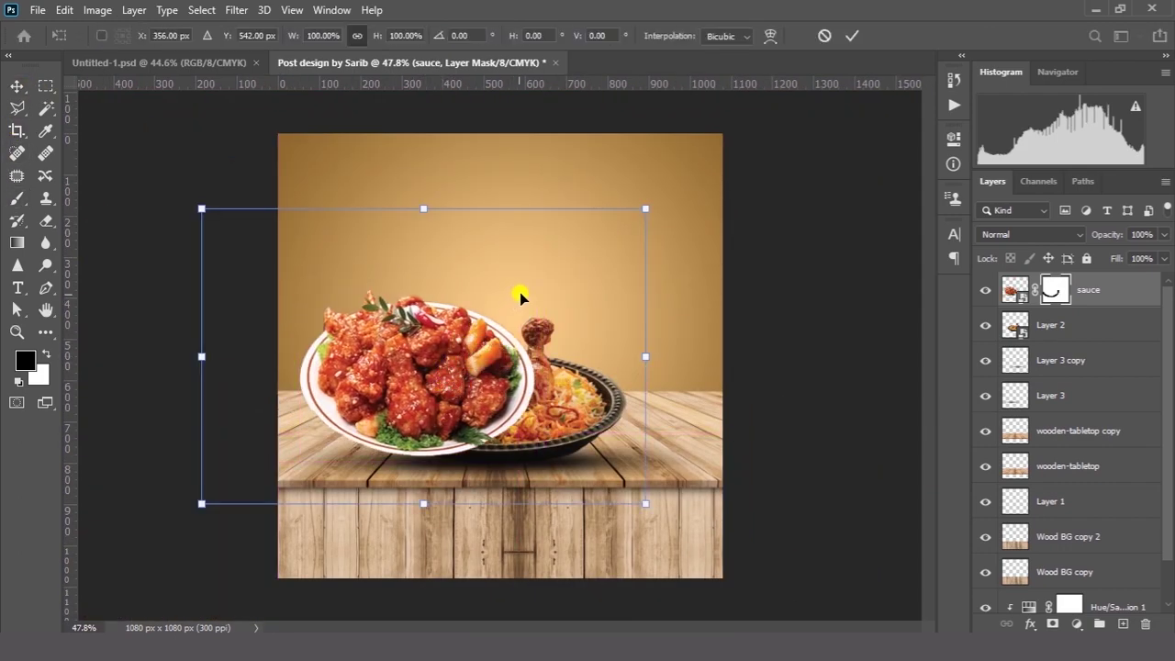
pyautogui.moveTo(648, 208); pyautogui.dragTo(494, 311)
pyautogui.moveTo(439, 368); pyautogui.dragTo(360, 448)
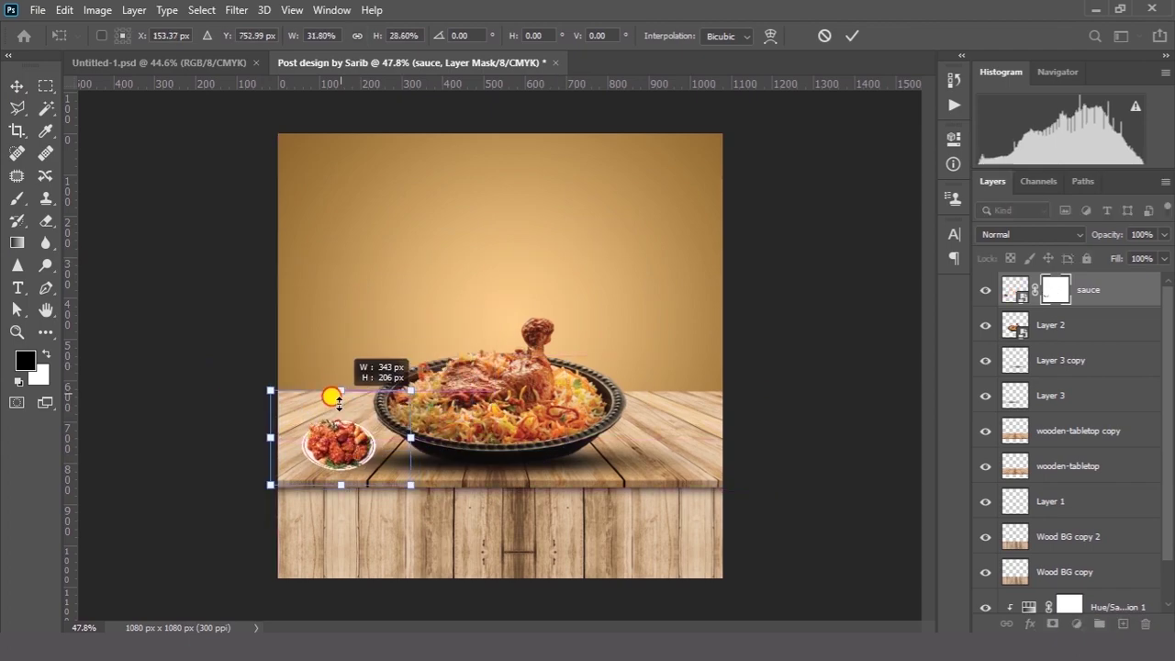
pyautogui.press('Return')
# - Add a new layer above the sauce layer and dab one black spot on it with a soft 233 px brush
pyautogui.scroll(-1, 366, 470)
pyautogui.scroll(3, 366, 470)
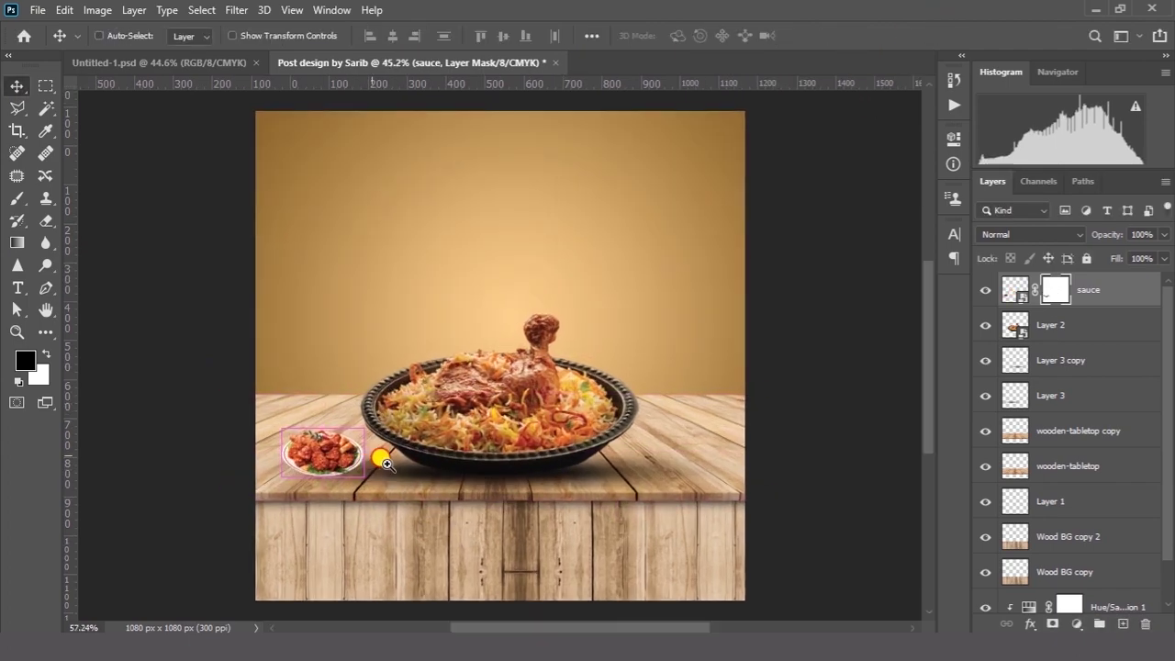
pyautogui.click(1128, 290)
pyautogui.click(1121, 623)
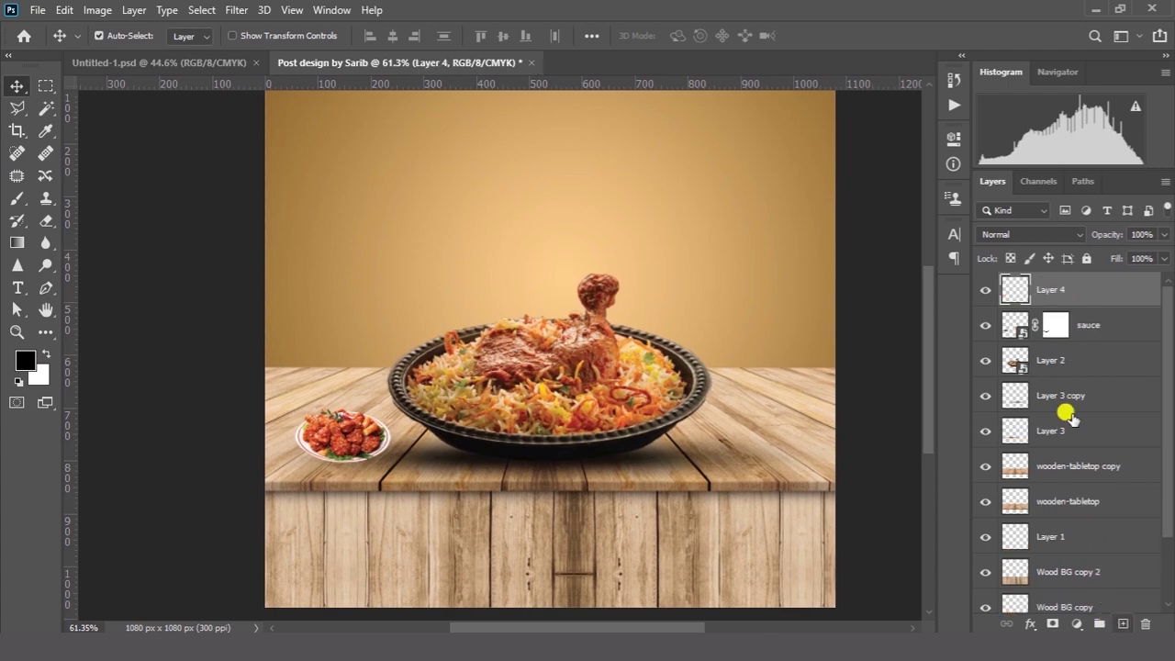
pyautogui.click(19, 199)
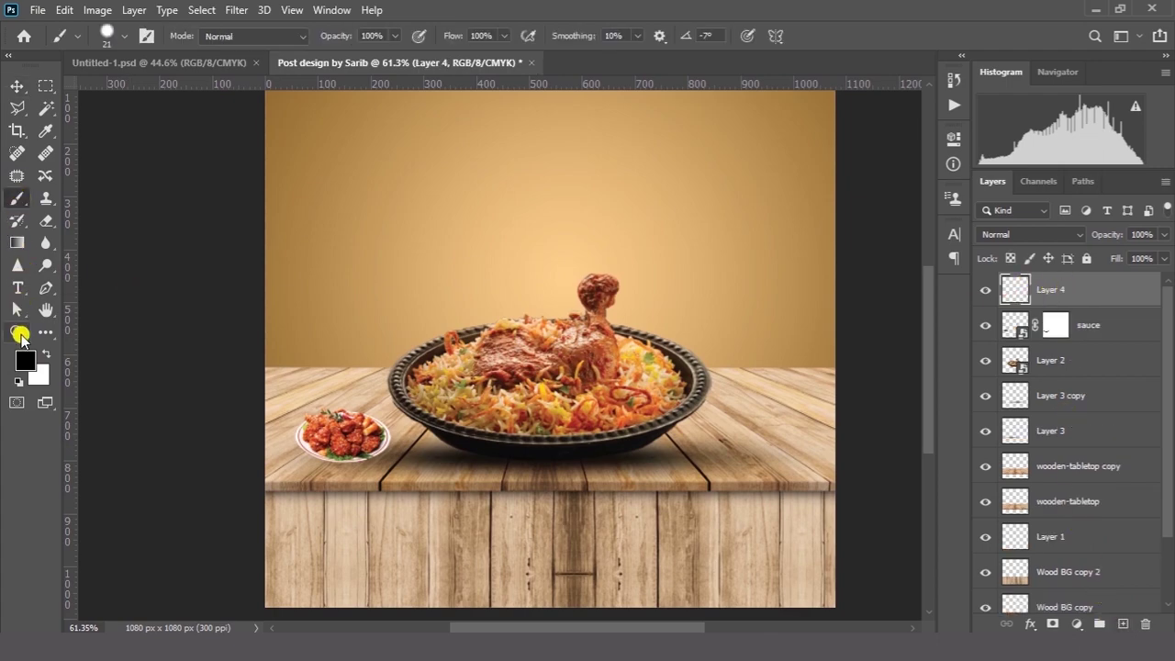
pyautogui.rightClick(439, 216)
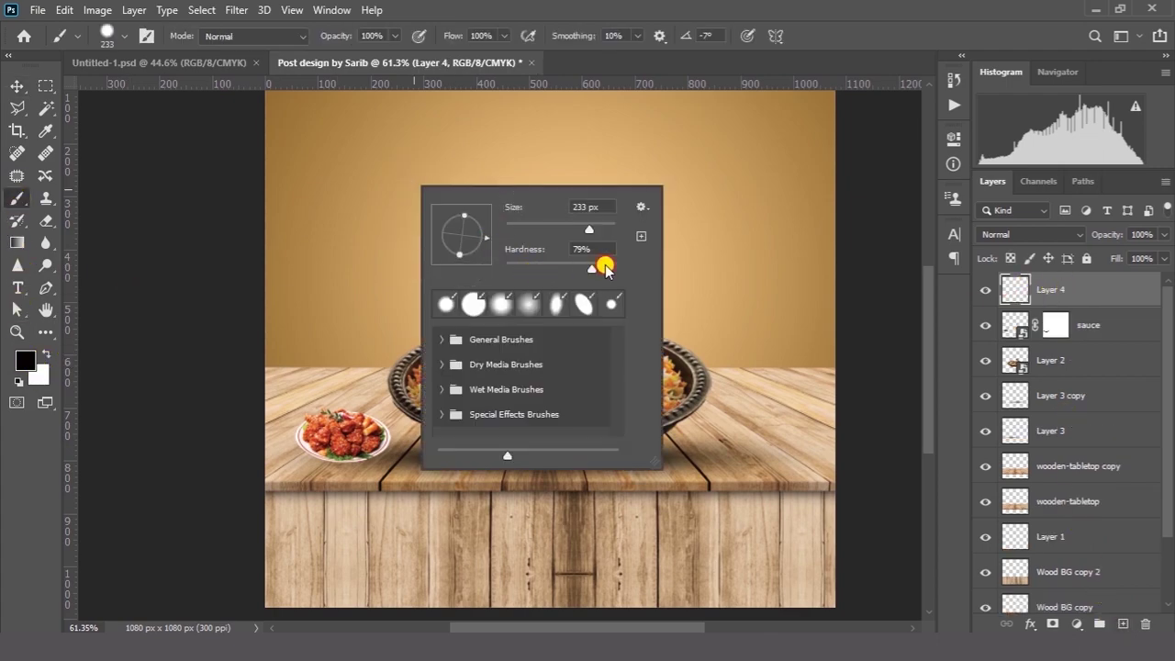
pyautogui.moveTo(479, 277); pyautogui.dragTo(477, 278)
pyautogui.press('Return')
pyautogui.click(344, 200)
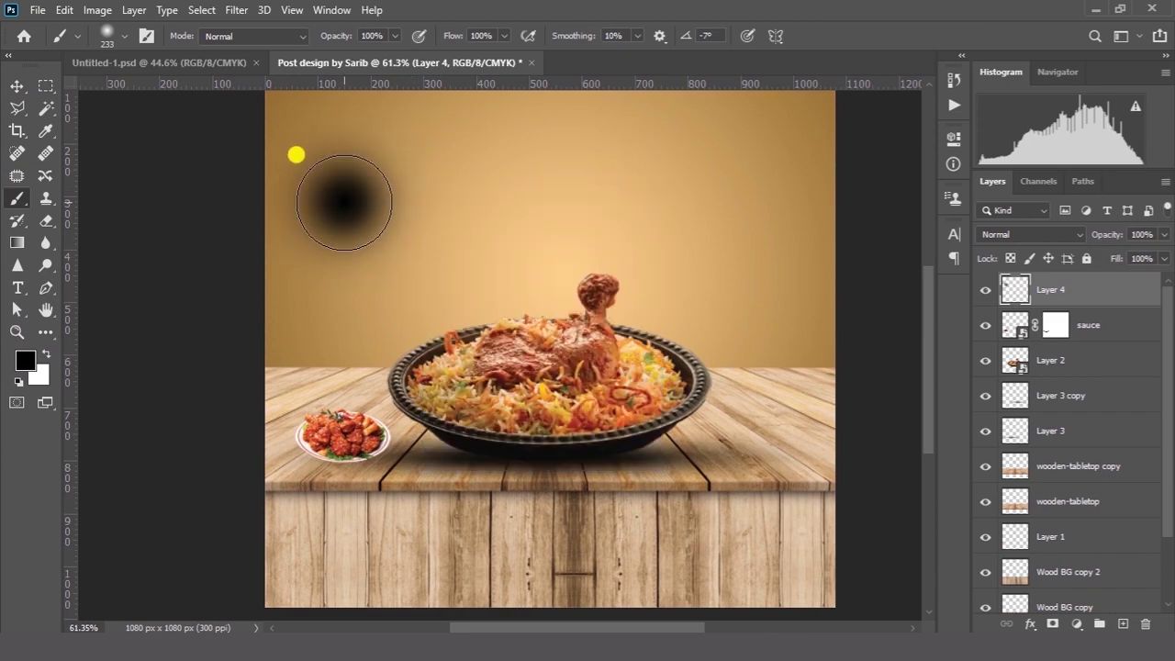
# - Flatten the black spot to about 14% height under the sauce plate and move its layer below the sauce layer
pyautogui.click(19, 88)
pyautogui.click(64, 9)
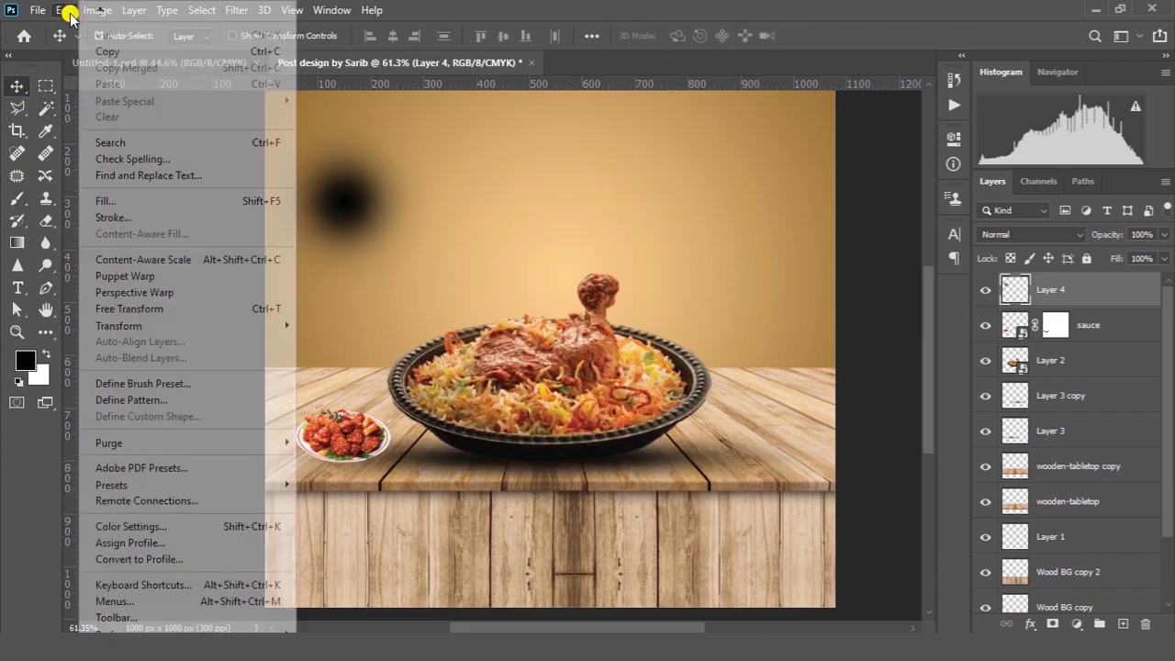
pyautogui.click(128, 309)
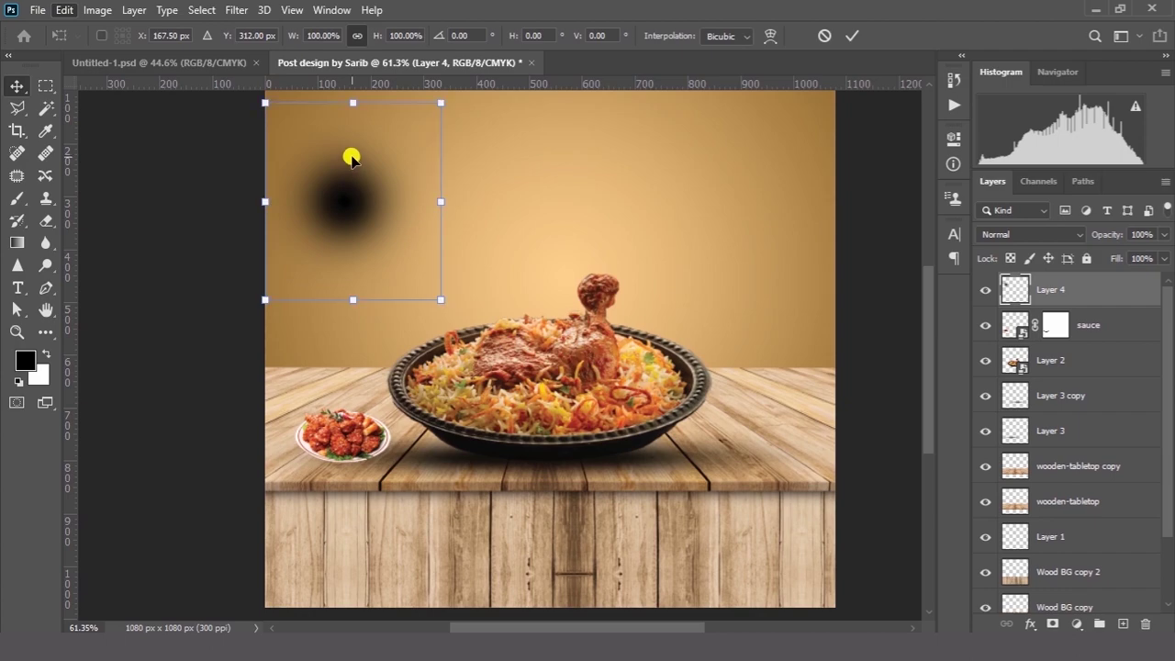
pyautogui.moveTo(353, 102); pyautogui.dragTo(339, 272)
pyautogui.moveTo(338, 286); pyautogui.dragTo(349, 496)
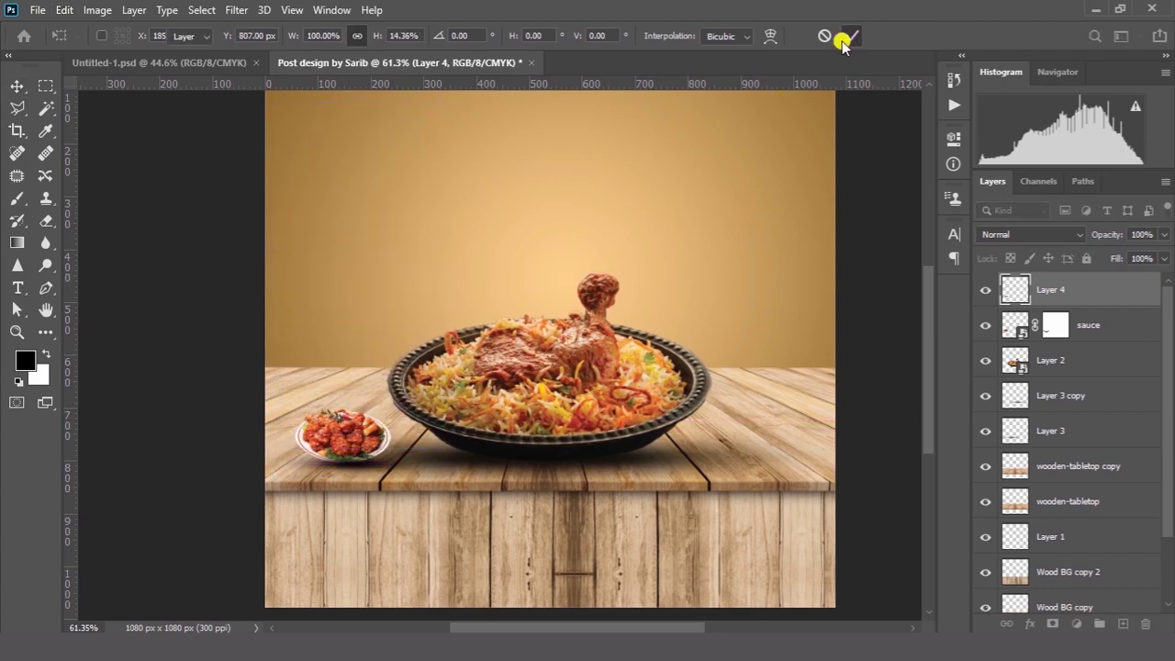
pyautogui.click(852, 35)
pyautogui.moveTo(1096, 294); pyautogui.dragTo(1112, 341)
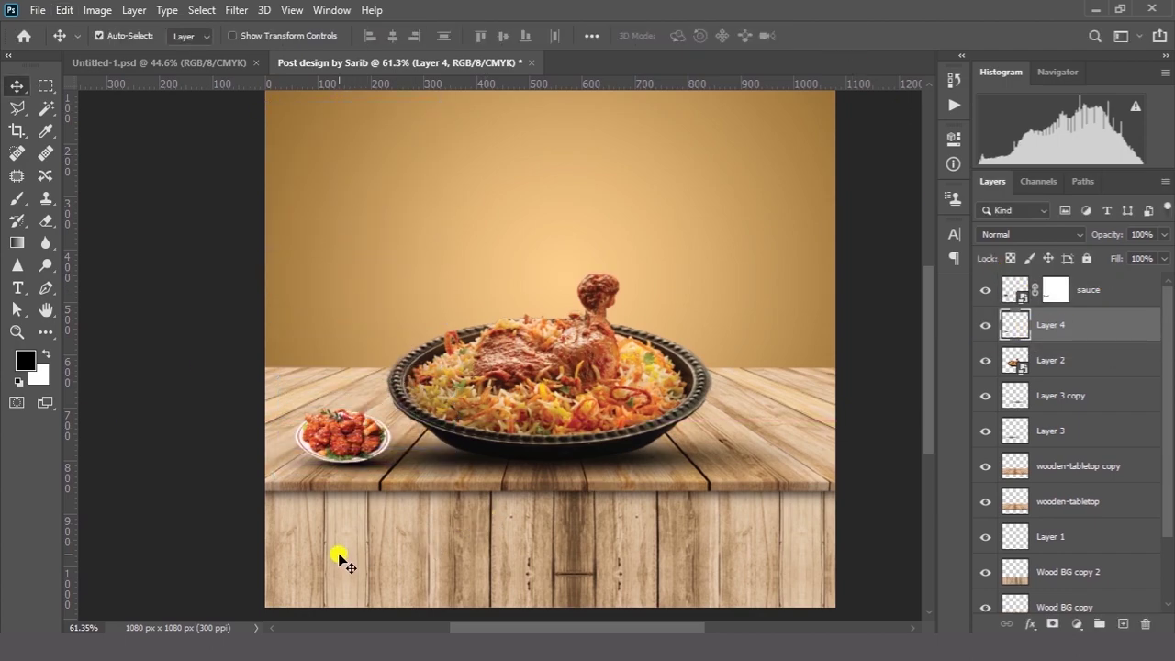
# - Align the shadow beneath the sauce plate, widen it slightly with Free Transform and set its opacity to 80%
pyautogui.moveTo(344, 505); pyautogui.dragTo(388, 522)
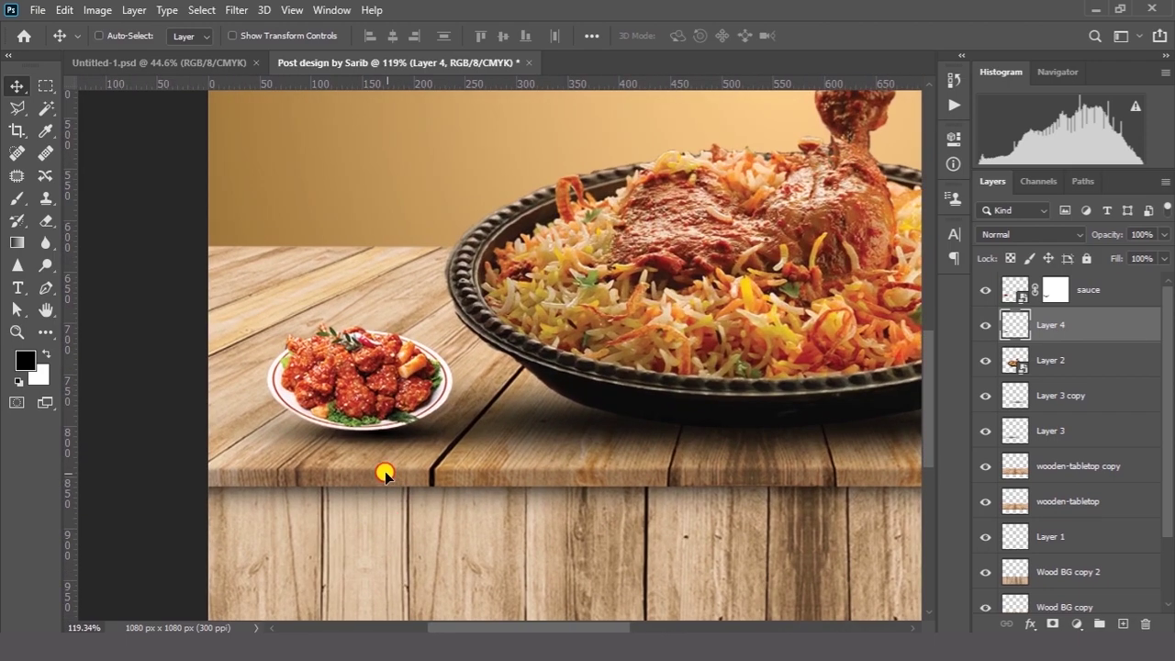
pyautogui.moveTo(383, 472); pyautogui.dragTo(375, 474)
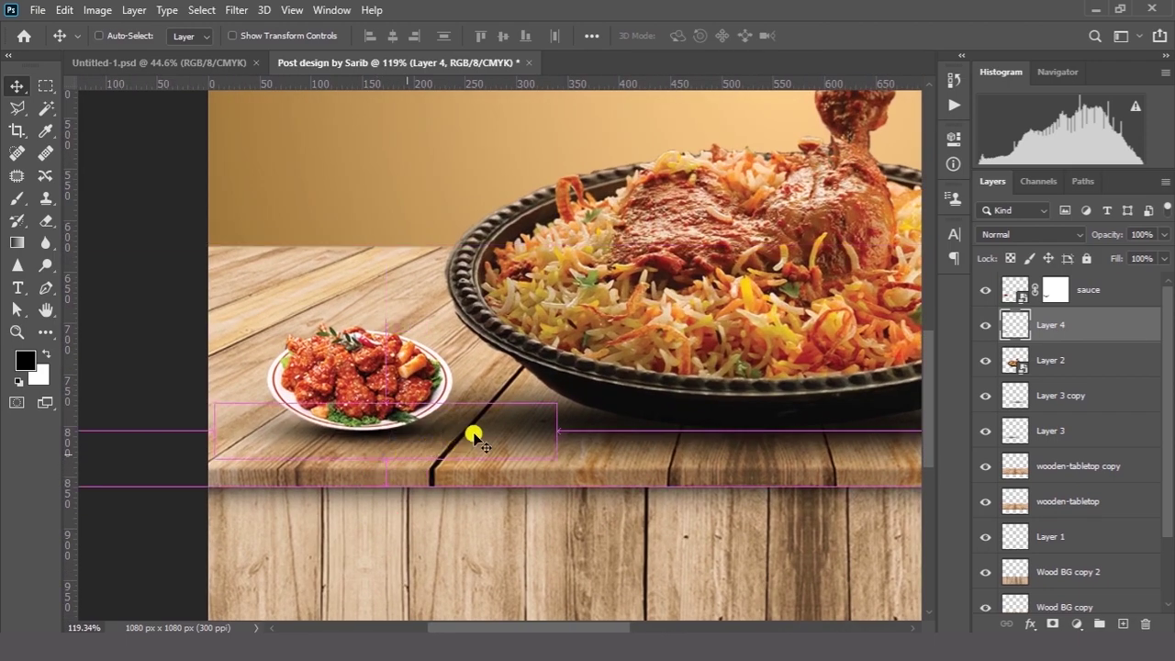
pyautogui.hotkey('ctrl', 't')
pyautogui.moveTo(556, 430); pyautogui.dragTo(581, 427)
pyautogui.click(854, 36)
pyautogui.scroll(-3, 918, 348)
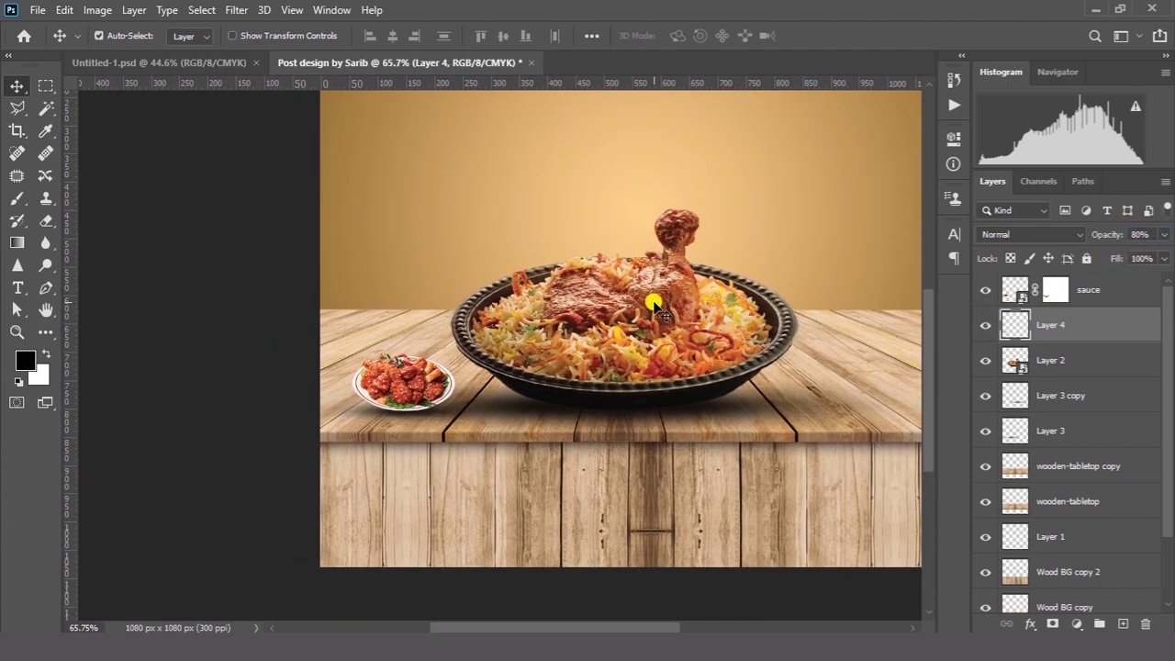
# - Place the Pepsi glass image above the sauce layer and scale it down slightly
pyautogui.scroll(-2, 653, 303)
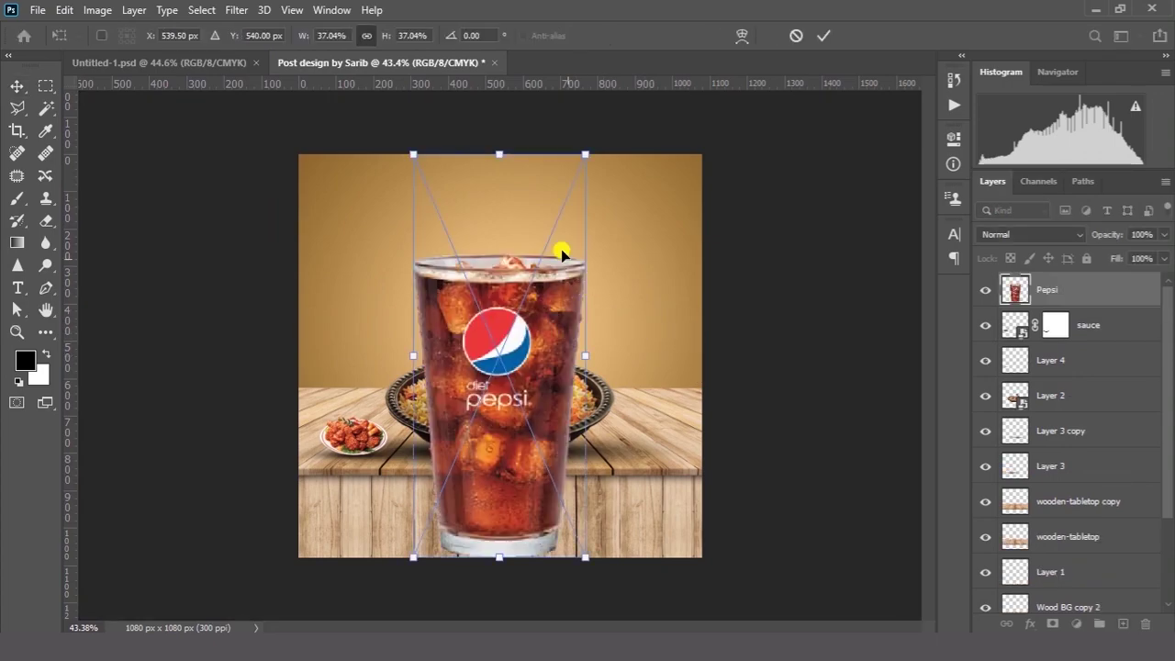
pyautogui.moveTo(579, 155); pyautogui.dragTo(560, 168)
pyautogui.press('Return')
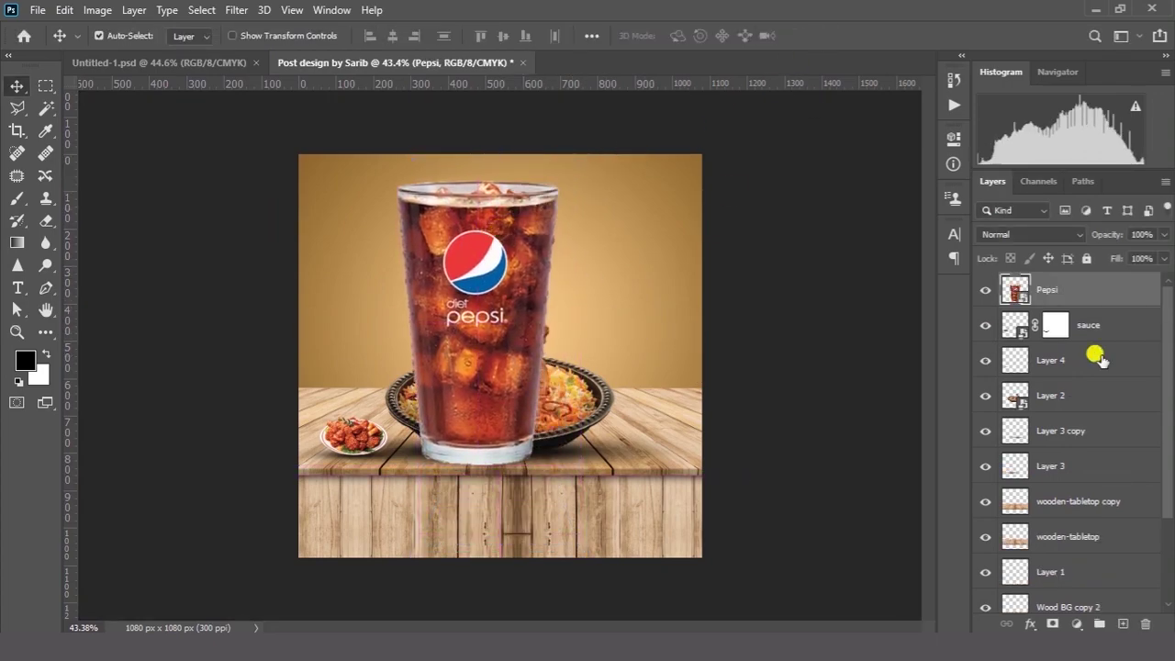
# - Load the Pepsi layer's pixels as a selection and contract it by a few pixels
pyautogui.press('b')
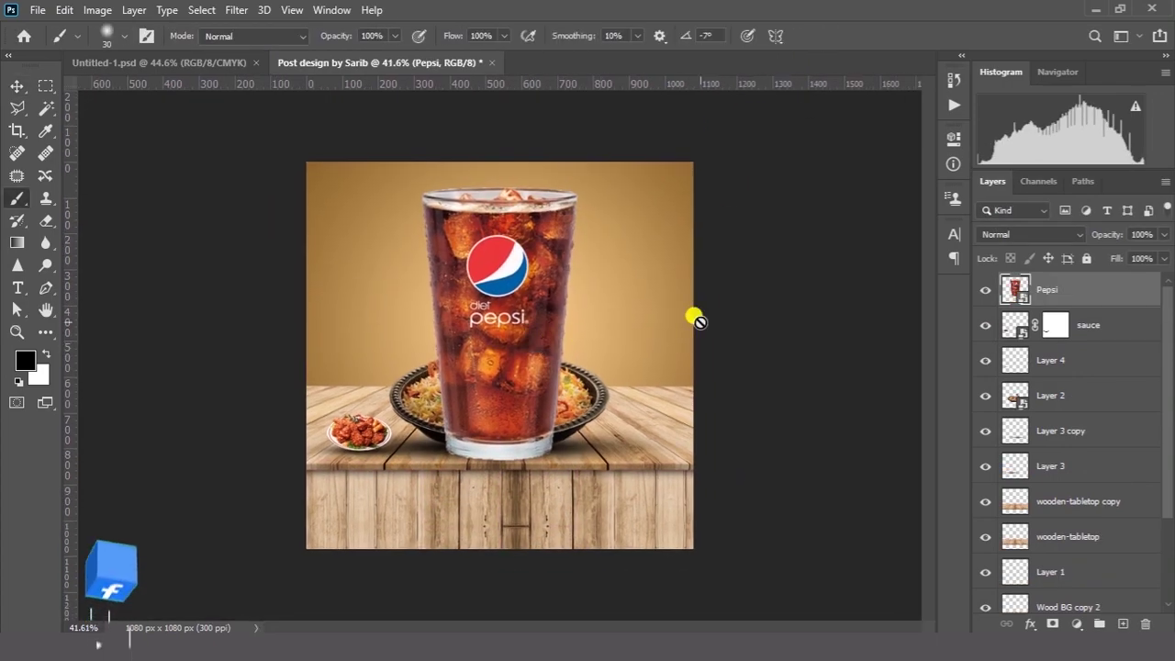
pyautogui.rightClick(1015, 283)
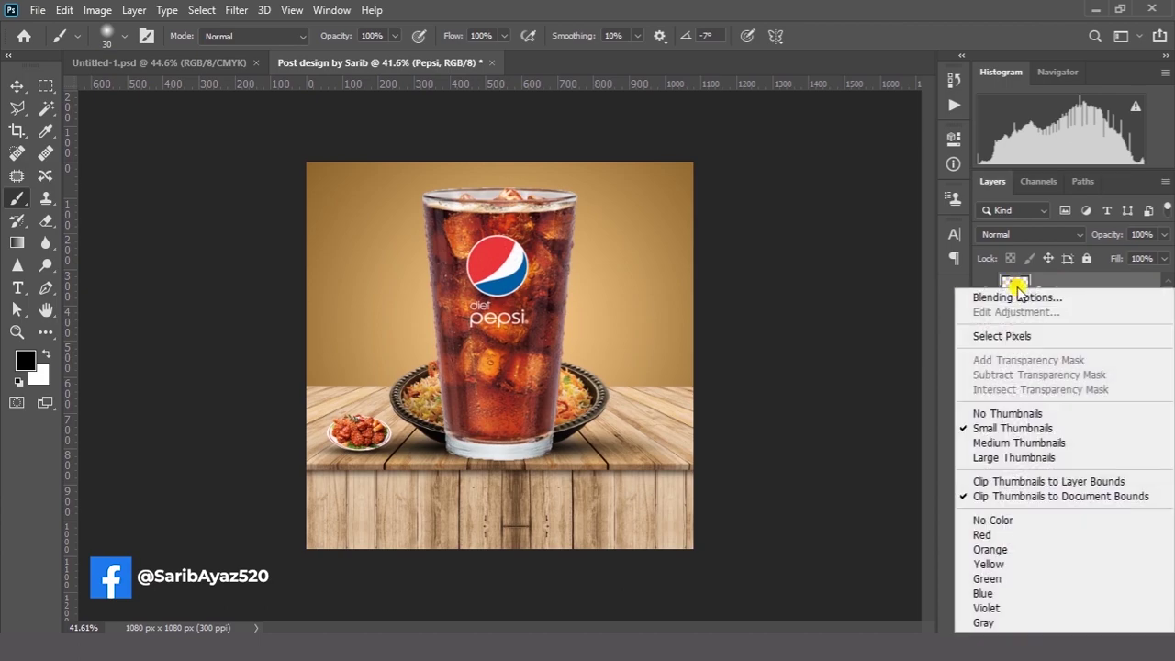
pyautogui.click(1002, 336)
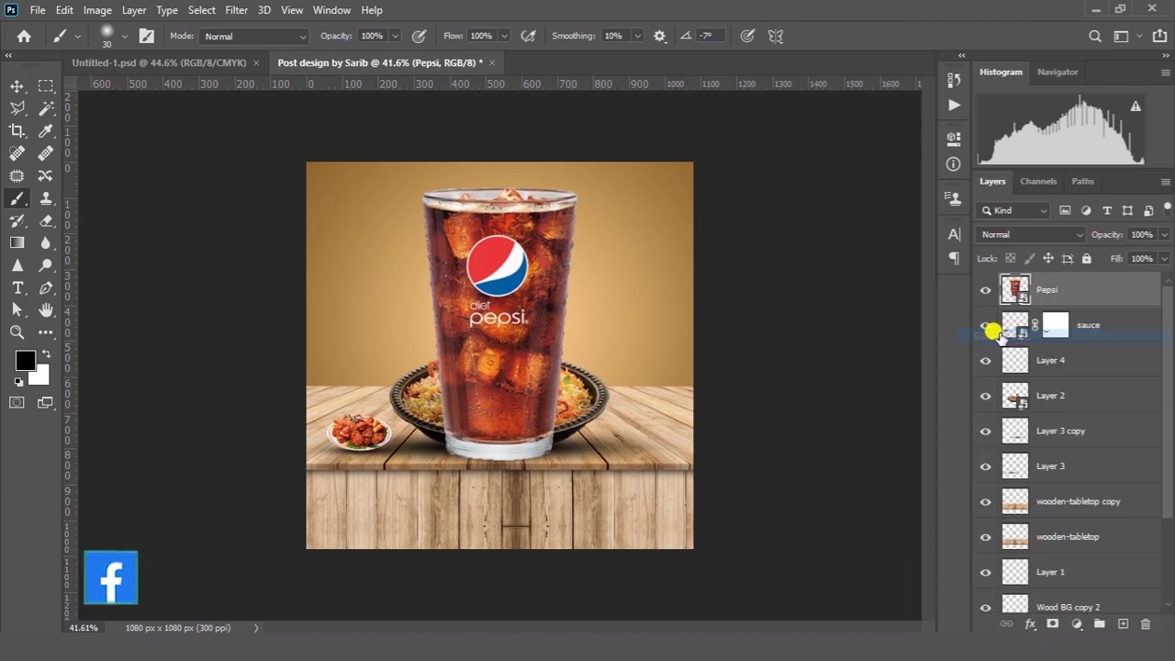
pyautogui.click(197, 11)
pyautogui.moveTo(254, 252)
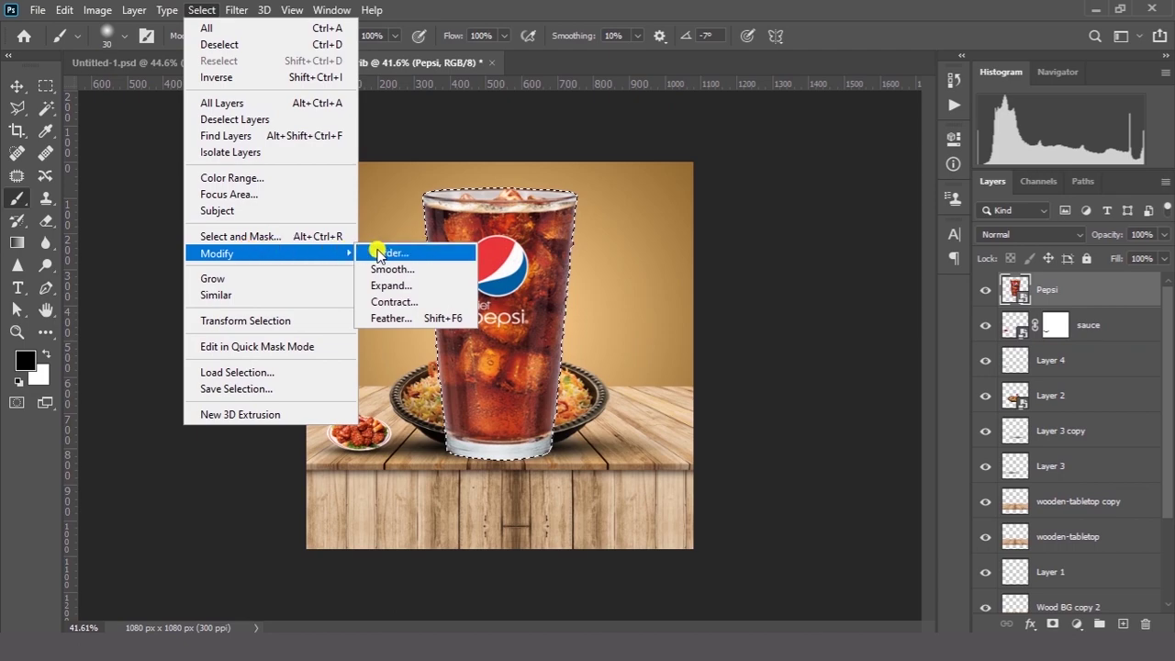
pyautogui.click(393, 301)
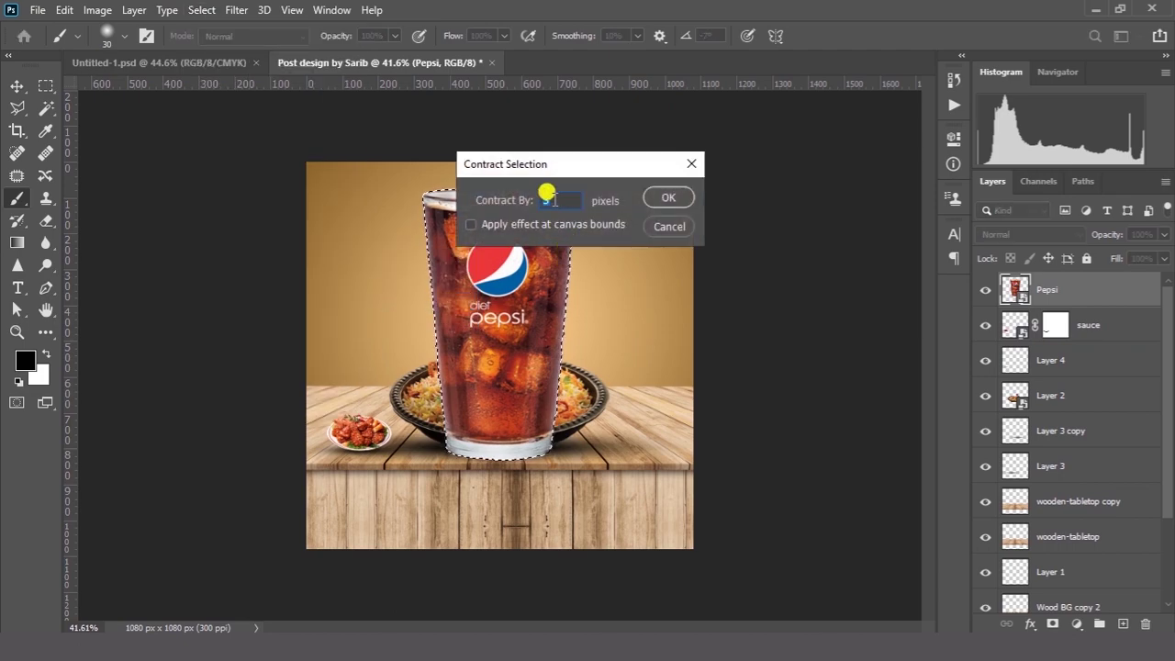
pyautogui.press('Return')
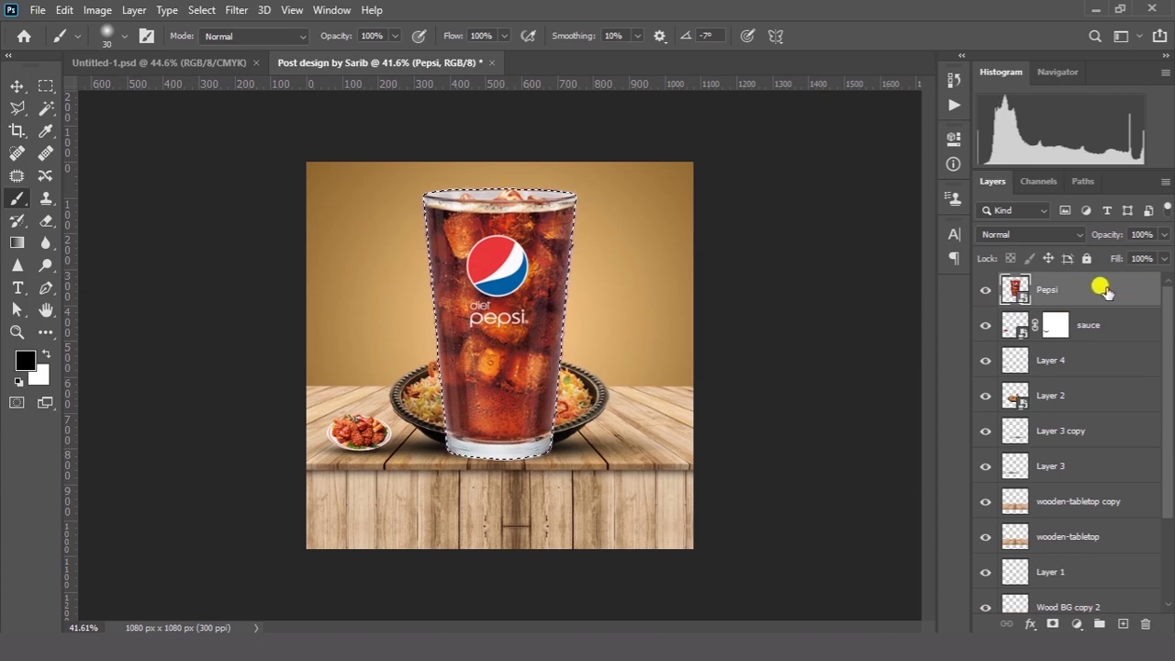
# - Copy the contracted glass selection onto a new layer and delete the original Pepsi layer
pyautogui.hotkey('ctrl', 'j')
pyautogui.click(1064, 328)
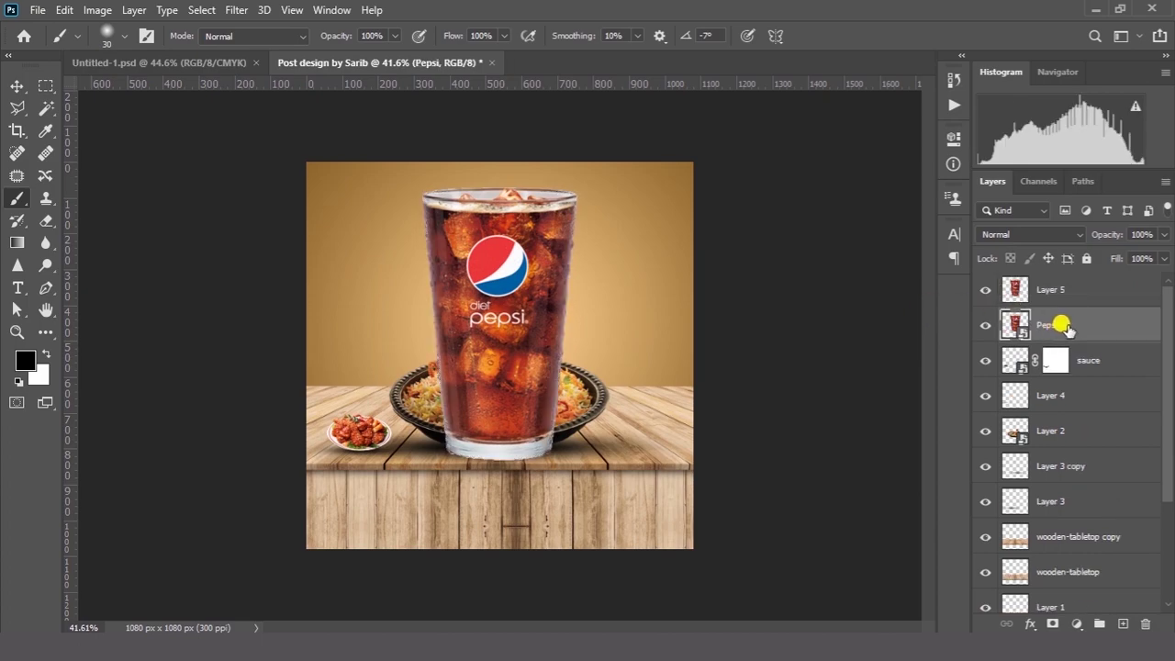
pyautogui.press('Delete')
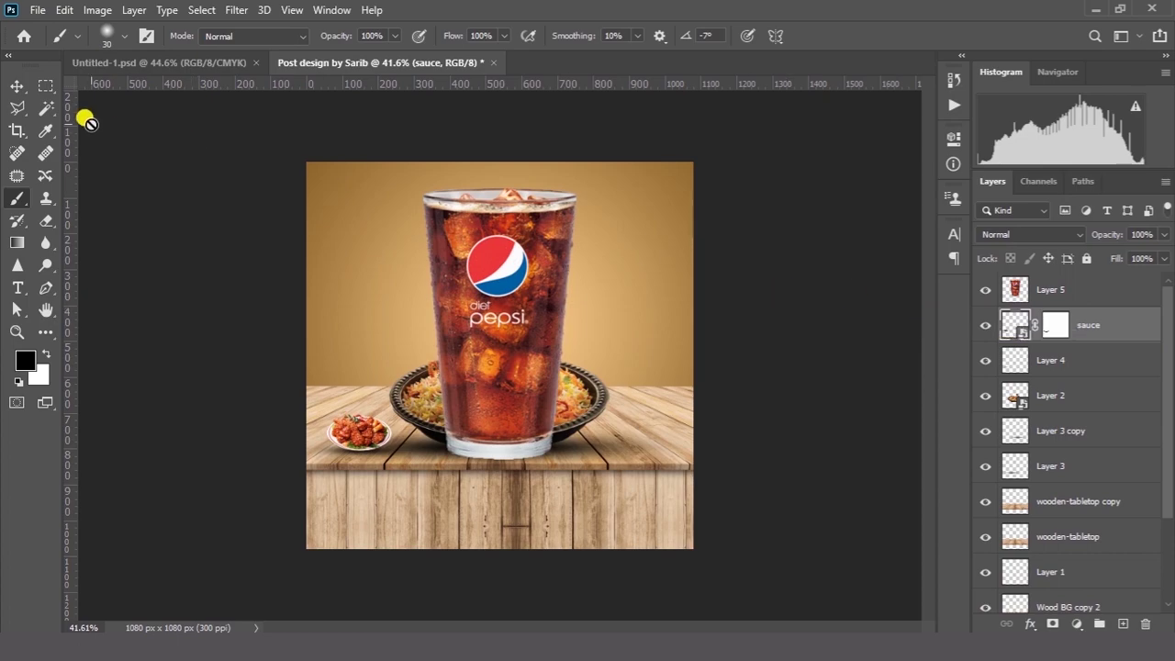
# - Convert the trimmed glass layer to a smart object
pyautogui.click(16, 89)
pyautogui.click(468, 308)
pyautogui.scroll(-1, 468, 308)
pyautogui.rightClick(1105, 295)
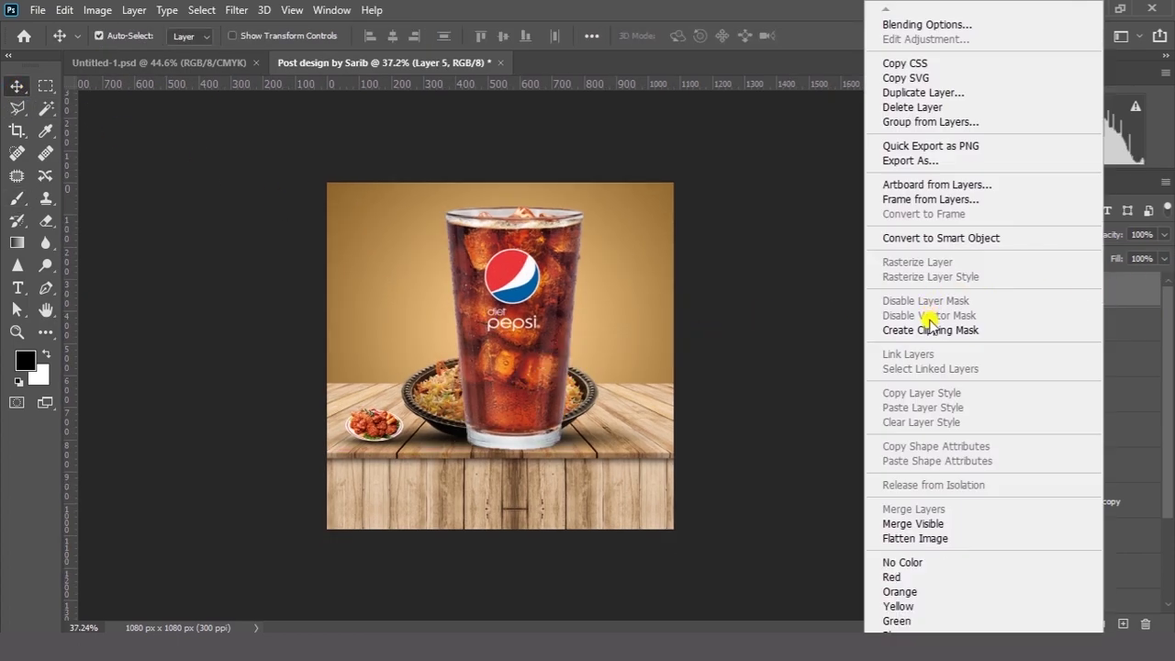
pyautogui.click(941, 243)
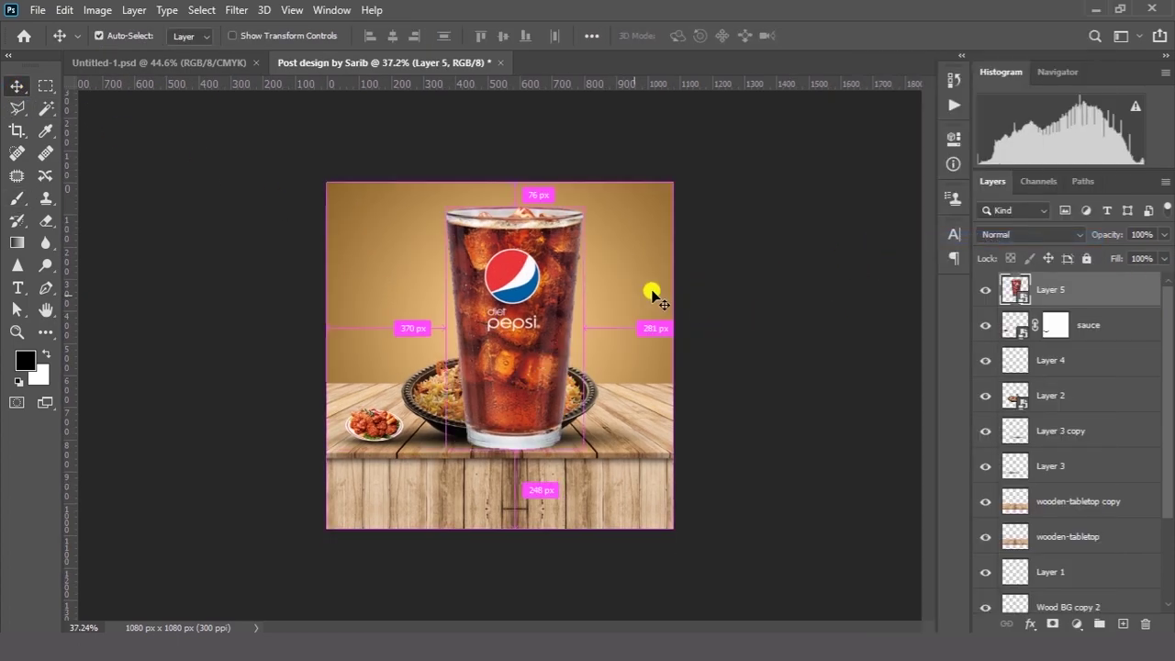
# - Scale the Pepsi glass down and stand it on the table right of the biryani dish
pyautogui.hotkey('ctrl', 't')
pyautogui.moveTo(584, 212); pyautogui.dragTo(547, 267)
pyautogui.moveTo(517, 322); pyautogui.dragTo(676, 409)
pyautogui.click(824, 35)
pyautogui.click(695, 483)
# - Add a new layer above the glass and dab a black spot on it with a 114 px brush at 0% hardness
pyautogui.scroll(5, 702, 472)
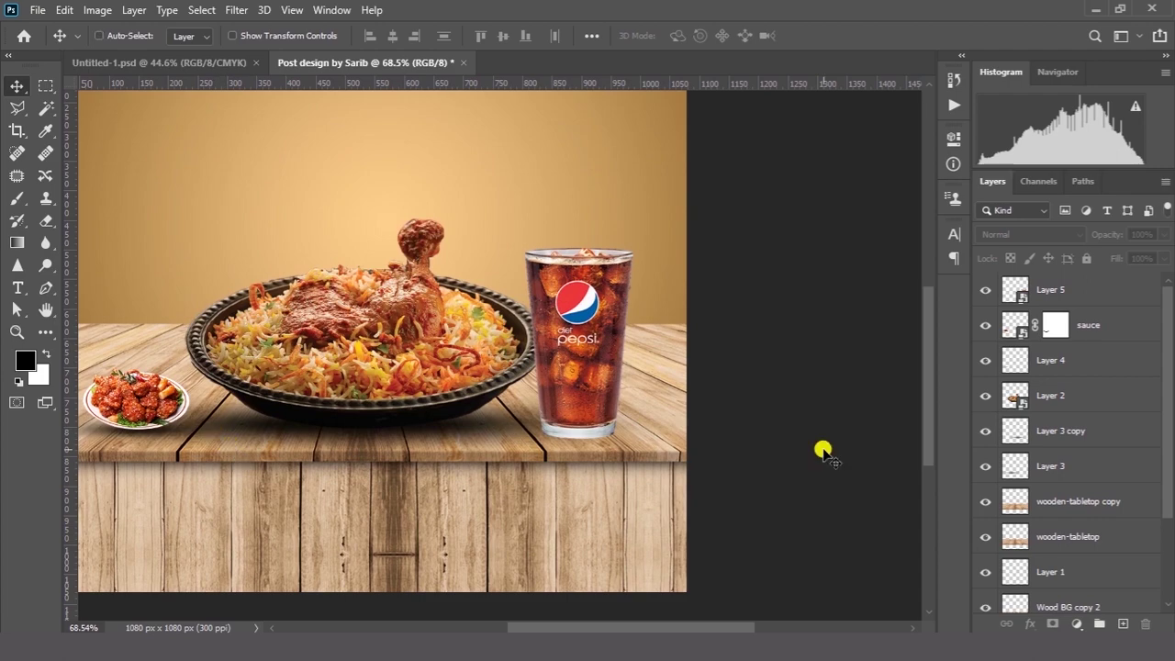
pyautogui.click(1069, 294)
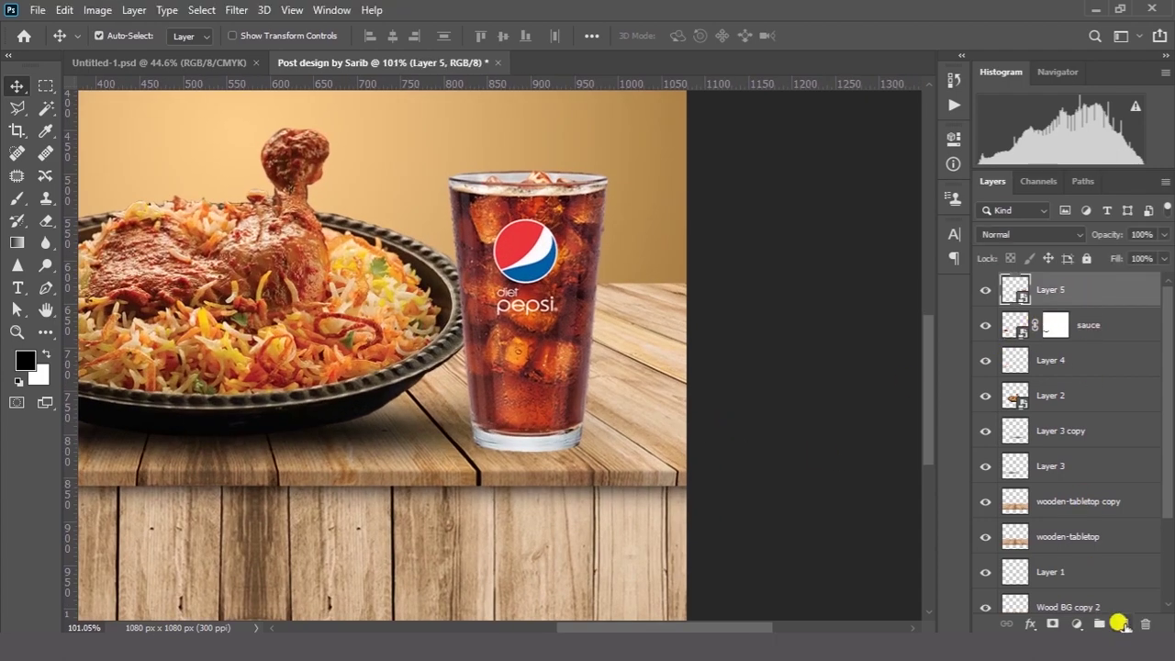
pyautogui.click(1122, 623)
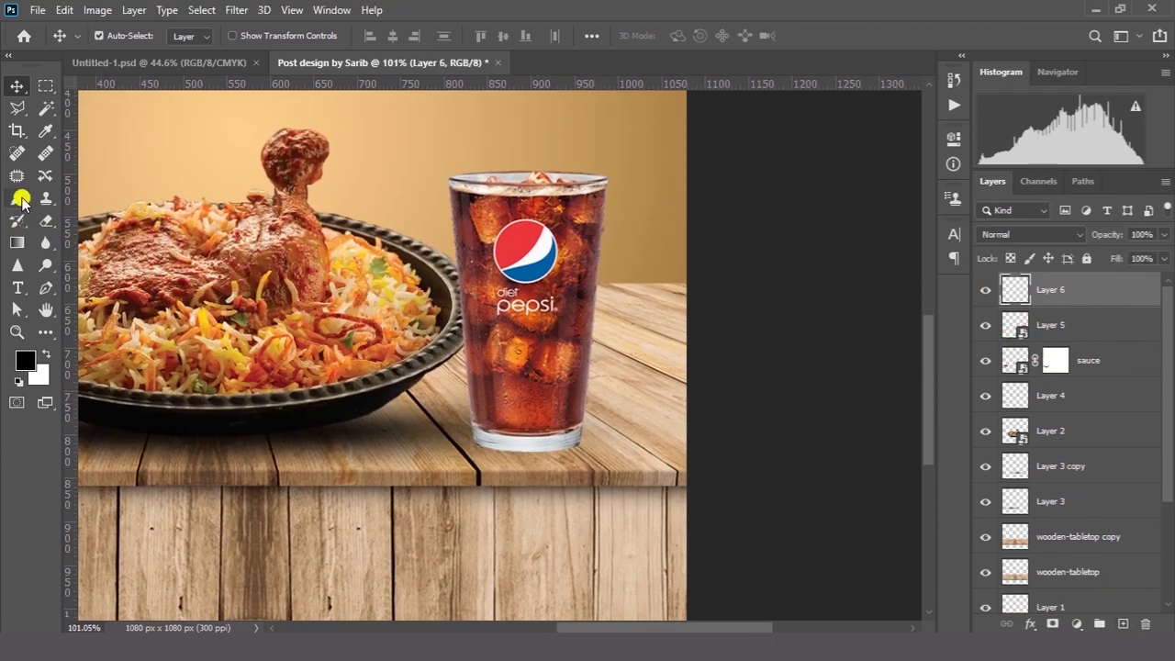
pyautogui.click(19, 199)
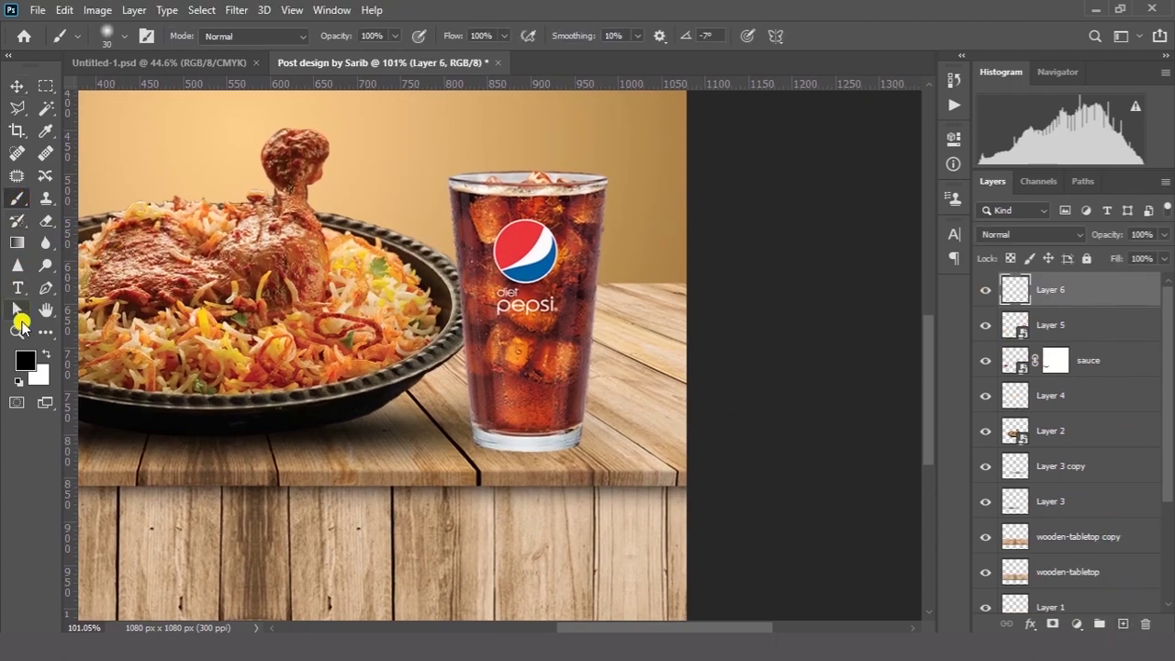
pyautogui.moveTo(384, 166); pyautogui.dragTo(448, 202)
pyautogui.rightClick(389, 160)
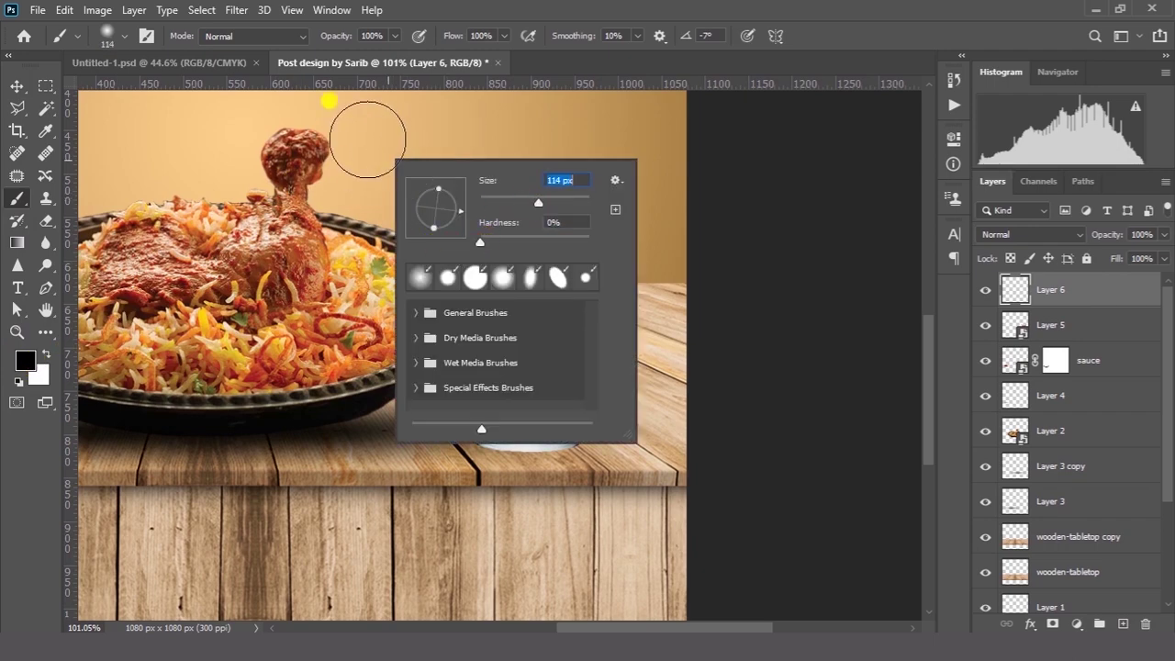
pyautogui.click(376, 133)
# - Transform the black spot to about 268% width, 55% height and -5.5° rotation, positioned as a shadow at the Pepsi glass's base
pyautogui.click(17, 87)
pyautogui.moveTo(361, 205); pyautogui.dragTo(425, 286)
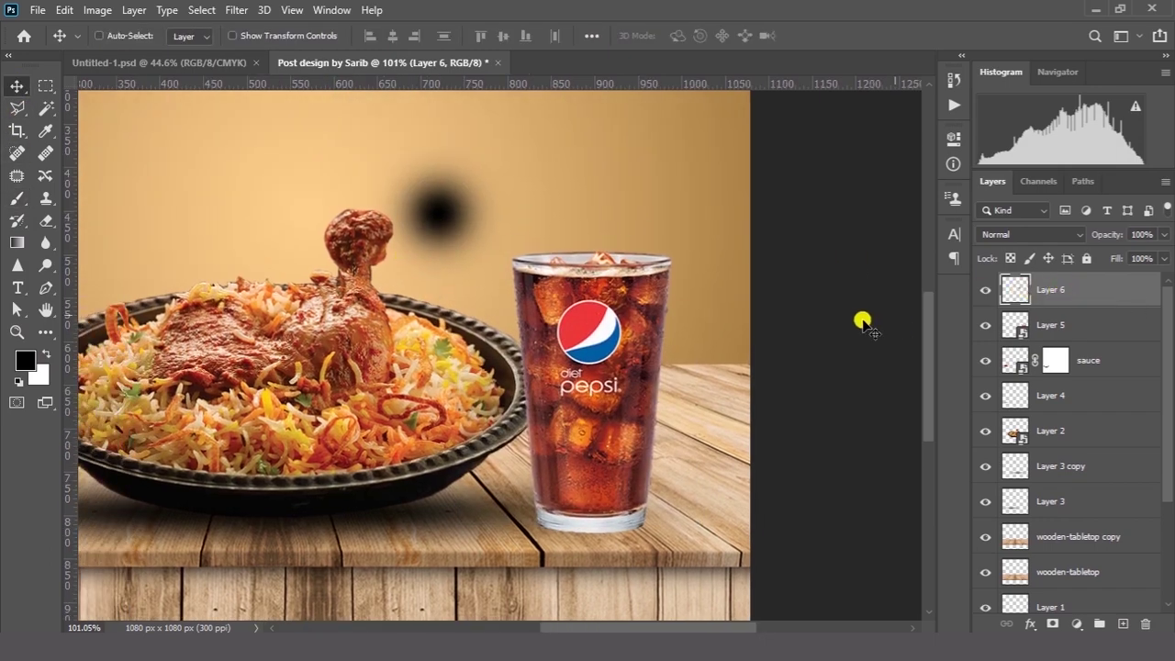
pyautogui.hotkey('ctrl', 't')
pyautogui.moveTo(440, 138); pyautogui.dragTo(444, 261)
pyautogui.moveTo(518, 277); pyautogui.dragTo(702, 276)
pyautogui.moveTo(531, 260); pyautogui.dragTo(531, 254)
pyautogui.moveTo(719, 252); pyautogui.dragTo(716, 234)
pyautogui.moveTo(563, 272); pyautogui.dragTo(649, 523)
pyautogui.moveTo(615, 501); pyautogui.dragTo(609, 455)
pyautogui.moveTo(780, 483); pyautogui.dragTo(866, 474)
pyautogui.moveTo(662, 489); pyautogui.dragTo(629, 513)
pyautogui.click(851, 37)
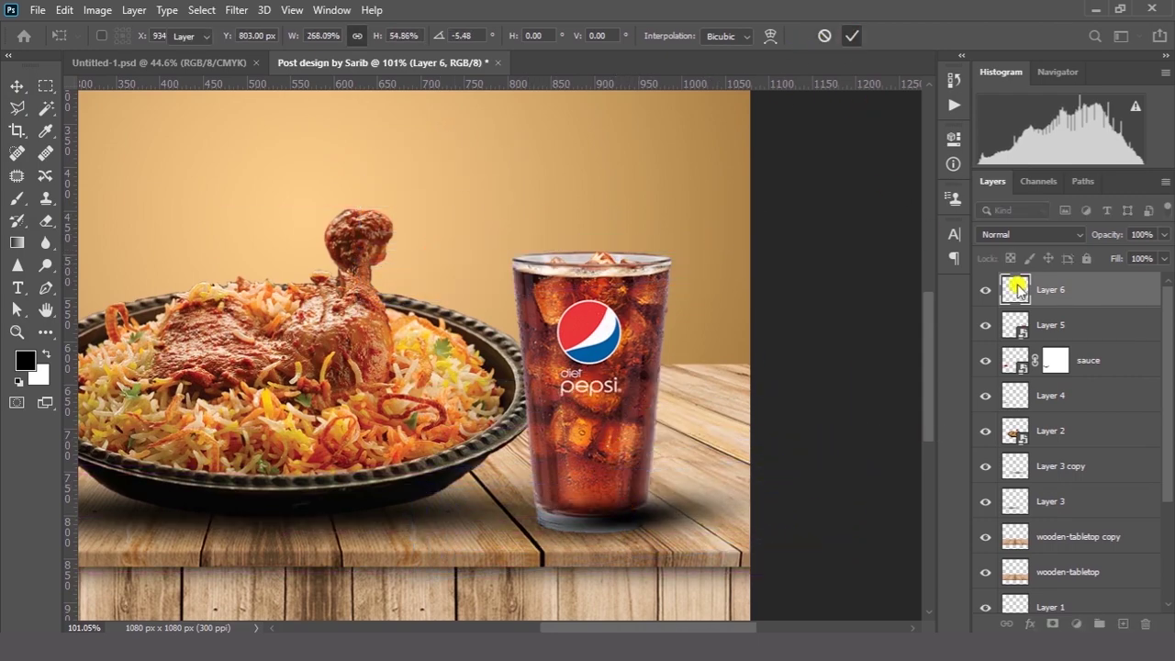
# - Move the shadow on Layer 6 beneath the glass on Layer 5, and rename the glass layer "pepsi"
pyautogui.moveTo(1086, 299); pyautogui.dragTo(1075, 331)
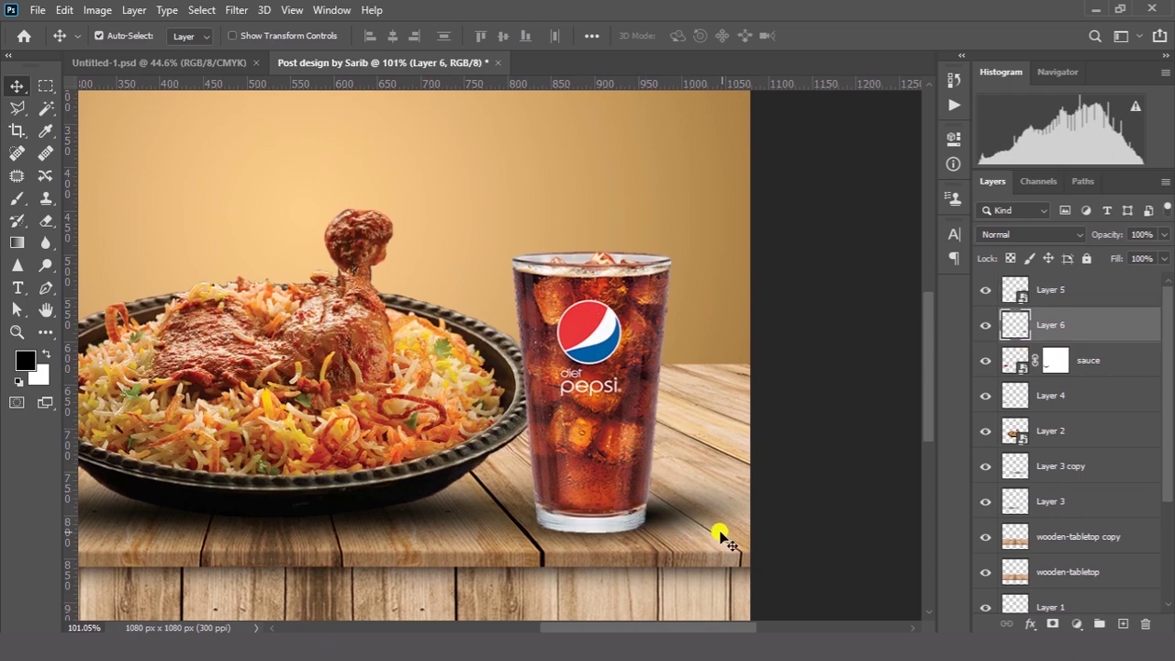
pyautogui.moveTo(731, 518)
pyautogui.mouseDown()
pyautogui.moveTo(726, 509)
pyautogui.moveTo(734, 517)
pyautogui.mouseUp()
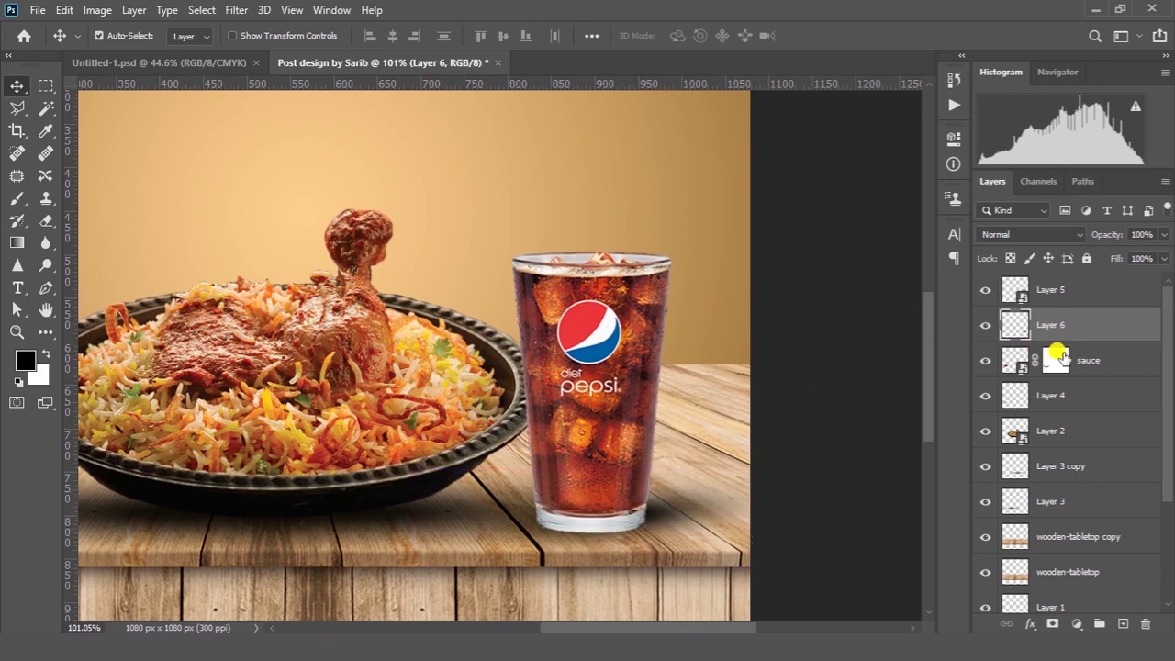
pyautogui.click(1012, 294)
pyautogui.click(985, 290)
pyautogui.click(985, 290)
pyautogui.doubleClick(1054, 294)
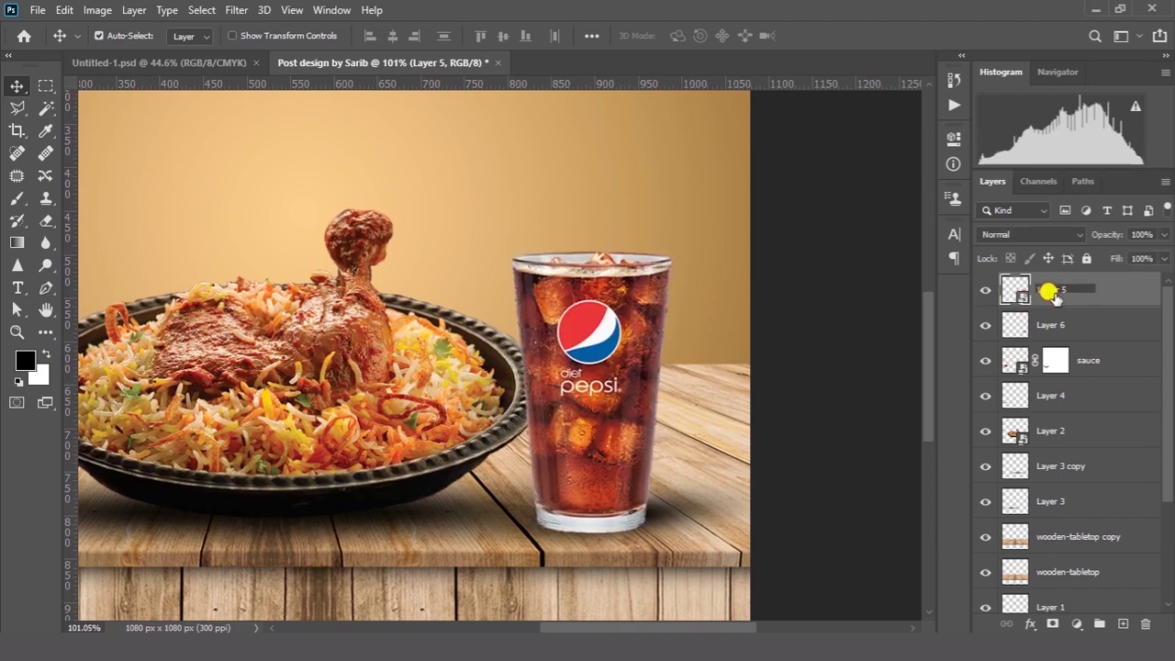
# - Reduce the opacity of the glass shadow on Layer 6 to 80% and check its effect on the table
pyautogui.moveTo(714, 514); pyautogui.dragTo(710, 517)
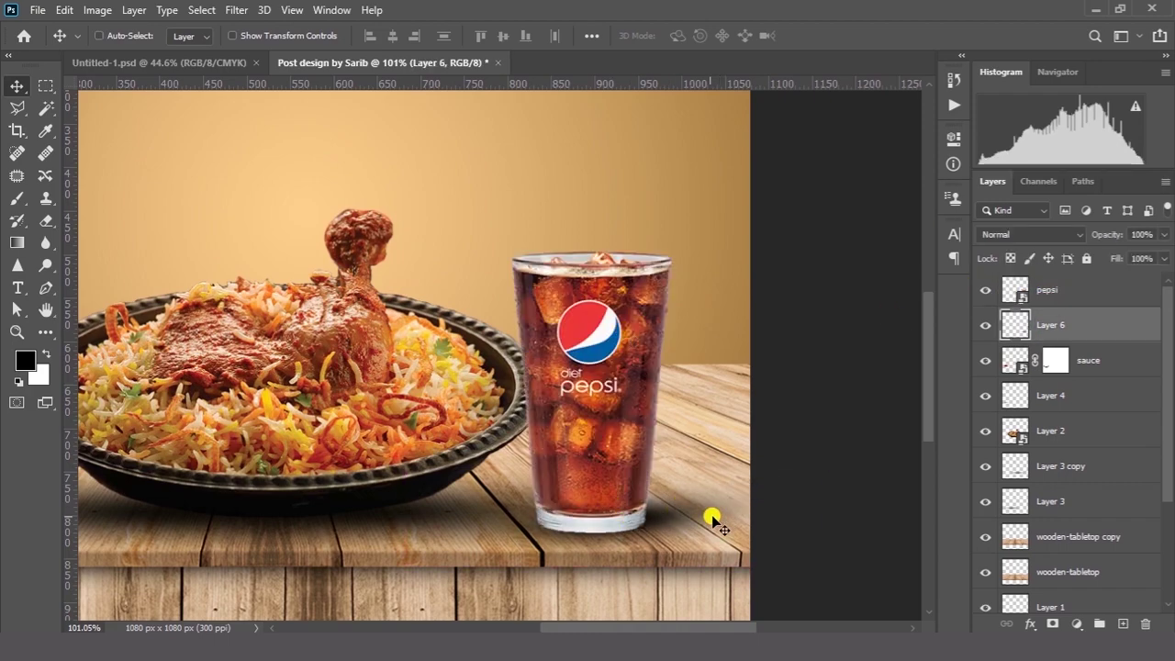
pyautogui.keyDown('ctrl'); pyautogui.keyDown('alt'); pyautogui.click(711, 517); pyautogui.keyUp('alt'); pyautogui.keyUp('ctrl')
pyautogui.click(750, 477)
pyautogui.keyDown('ctrl'); pyautogui.click(750, 478); pyautogui.keyUp('ctrl')
pyautogui.keyDown('ctrl'); pyautogui.click(544, 404); pyautogui.keyUp('ctrl')
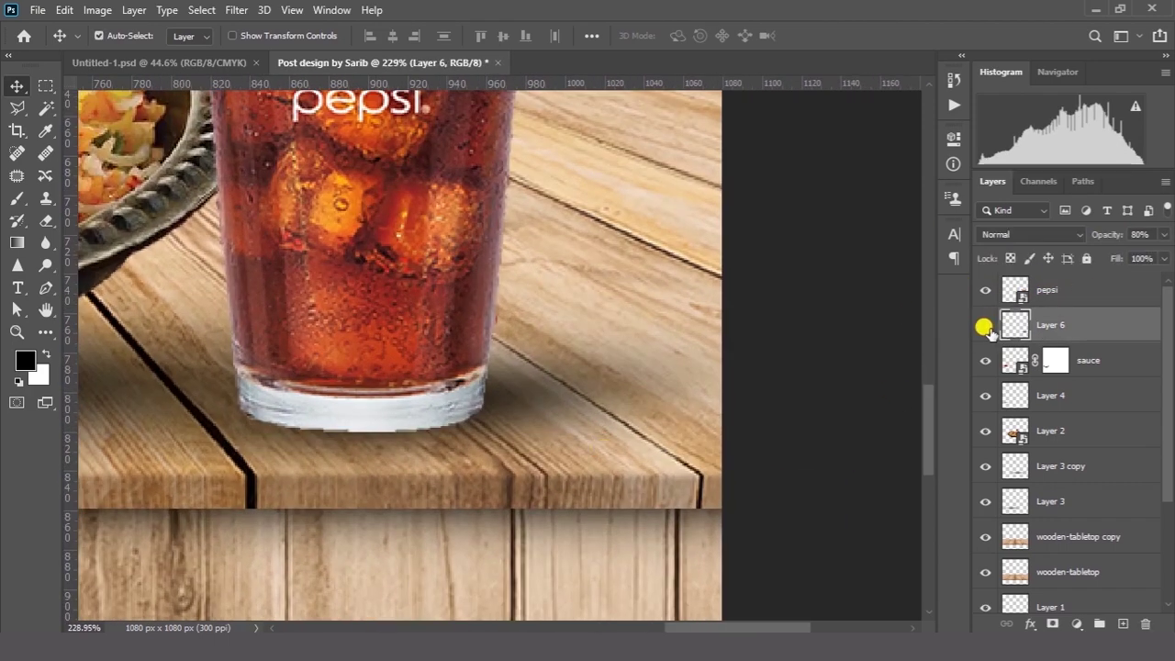
pyautogui.click(985, 326)
pyautogui.click(985, 326)
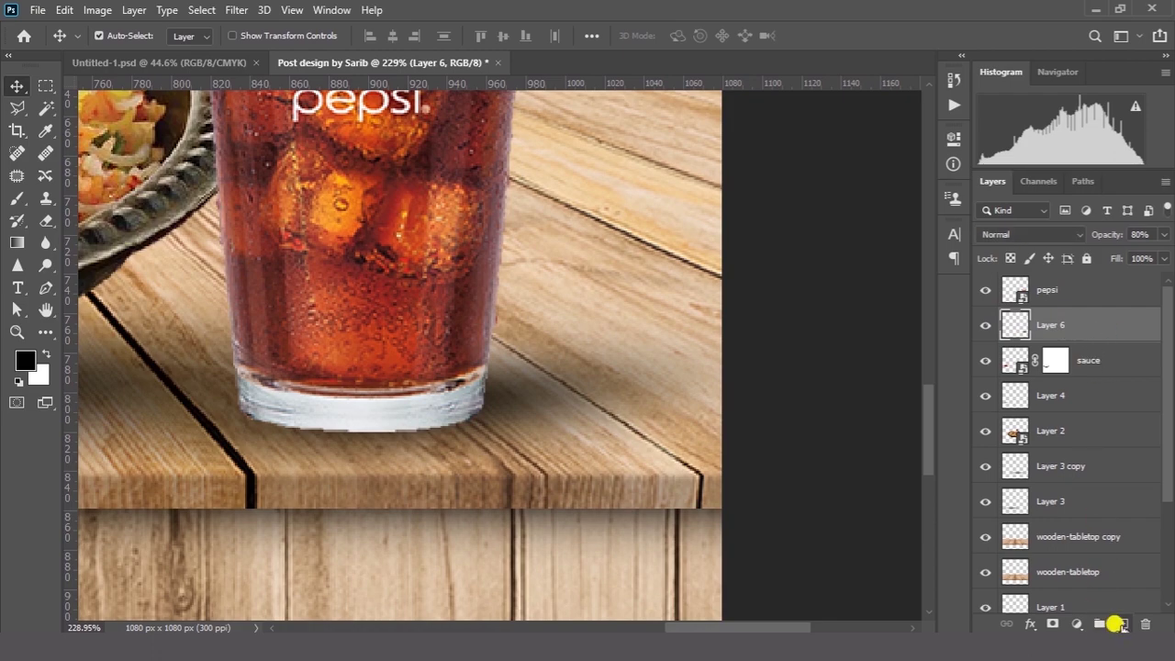
# - Add a new layer beneath the pepsi layer and dab a soft 60 px black spot near the glass's base
pyautogui.click(1116, 624)
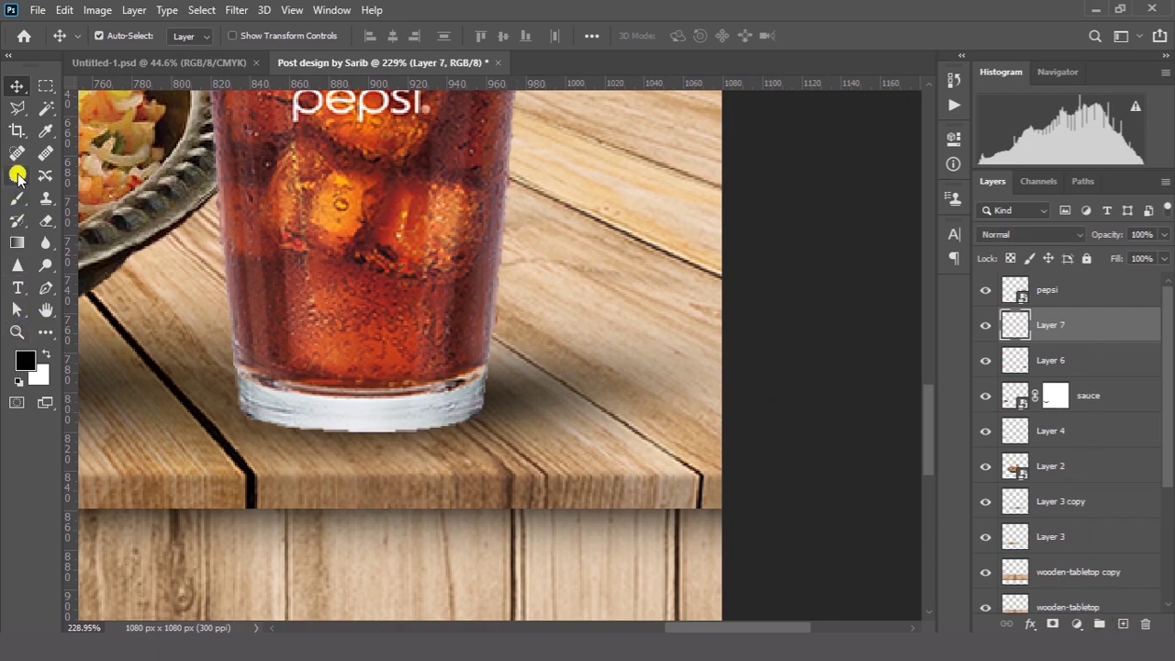
pyautogui.click(17, 200)
pyautogui.moveTo(278, 365)
pyautogui.mouseDown()
pyautogui.moveTo(373, 390)
pyautogui.moveTo(456, 384)
pyautogui.moveTo(486, 367)
pyautogui.moveTo(323, 381)
pyautogui.mouseUp()
pyautogui.rightClick(437, 315)
pyautogui.click(355, 348)
pyautogui.press('[')
pyautogui.press('[')
pyautogui.press('[')
pyautogui.press('[')
pyautogui.press('[')
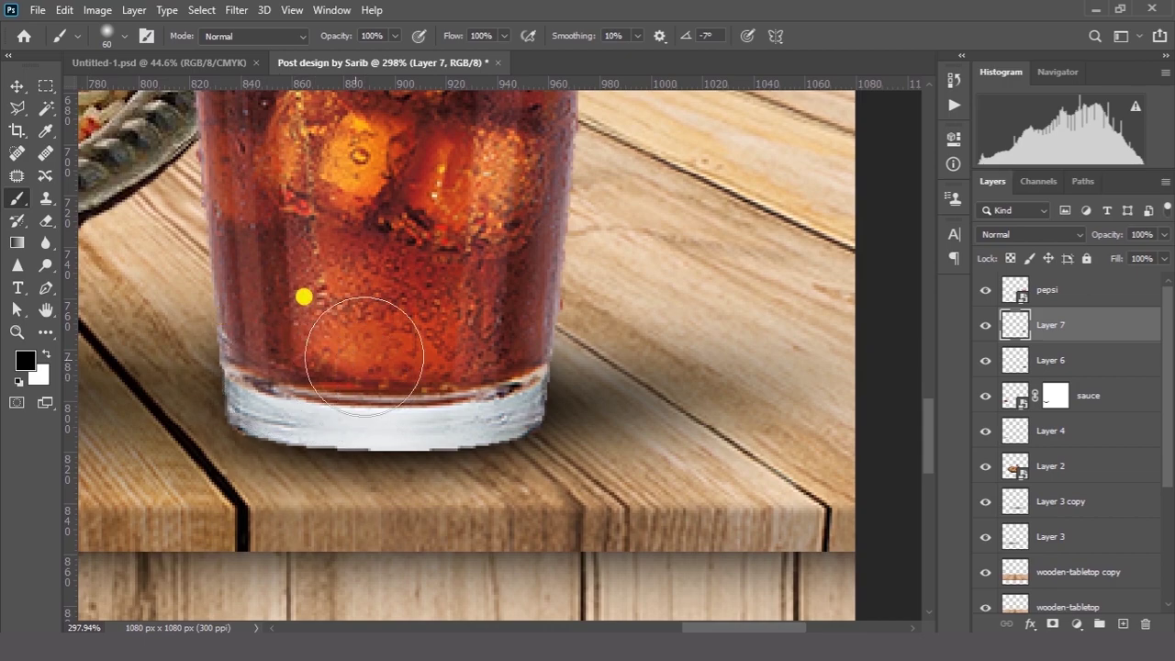
pyautogui.moveTo(417, 339); pyautogui.dragTo(378, 355)
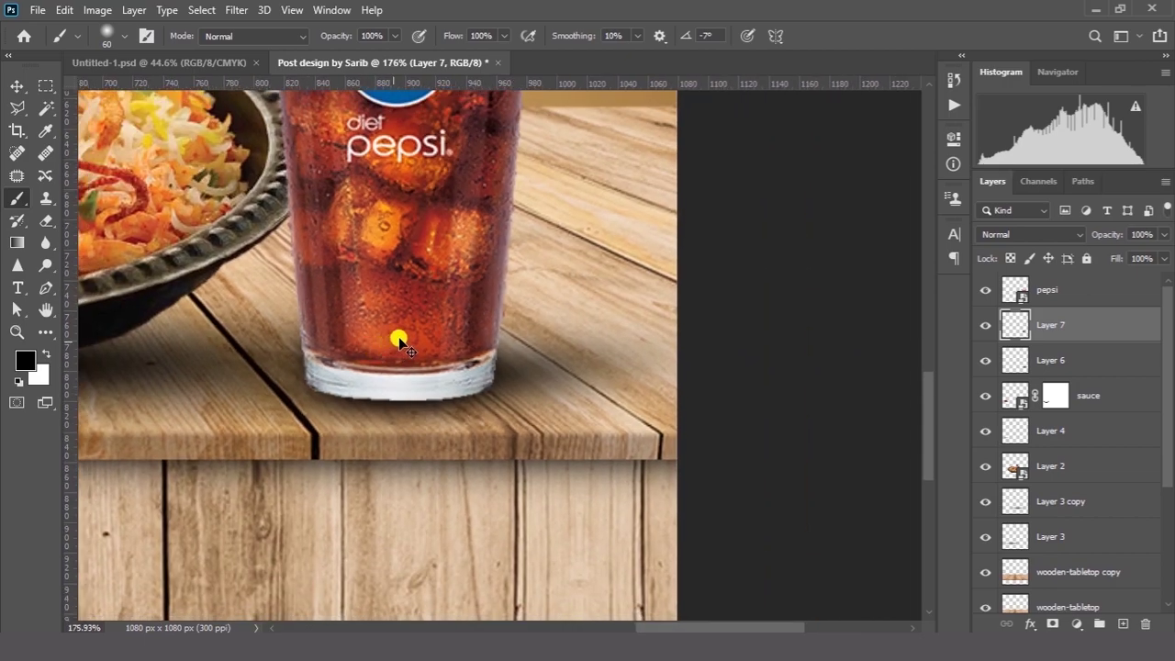
# - Flatten the black spot on Layer 7 vertically in several passes and fit it under the glass's base as a contact shadow
pyautogui.hotkey('ctrl', 't')
pyautogui.moveTo(388, 425); pyautogui.dragTo(397, 400)
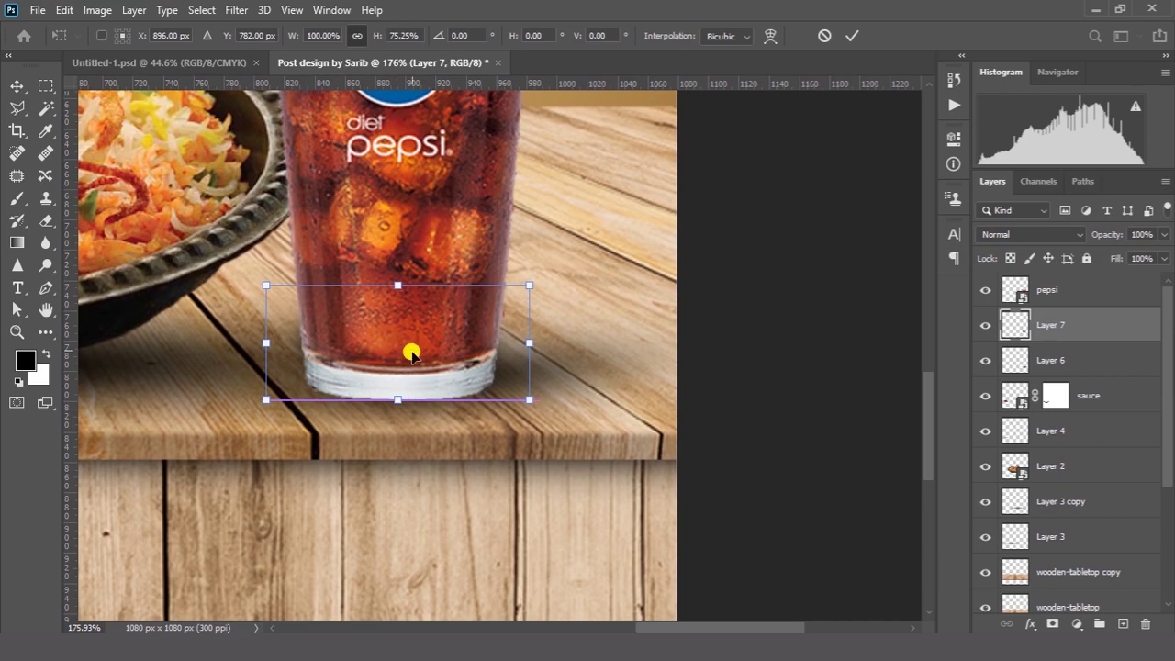
pyautogui.moveTo(411, 354); pyautogui.dragTo(412, 377)
pyautogui.moveTo(397, 433); pyautogui.dragTo(398, 399)
pyautogui.moveTo(416, 356); pyautogui.dragTo(416, 371)
pyautogui.press('Return')
pyautogui.moveTo(442, 454); pyautogui.dragTo(441, 463)
pyautogui.hotkey('ctrl', 't')
pyautogui.moveTo(397, 420); pyautogui.dragTo(397, 376)
pyautogui.moveTo(439, 359); pyautogui.dragTo(441, 392)
pyautogui.press('Return')
pyautogui.moveTo(510, 442); pyautogui.dragTo(404, 490)
# - Scale the glass shadow on Layer 6 to about 105% width and 110% height, rotate it slightly counterclockwise and shift it up
pyautogui.moveTo(721, 492); pyautogui.dragTo(761, 503)
pyautogui.click(1050, 361)
pyautogui.hotkey('ctrl', 't')
pyautogui.moveTo(605, 509); pyautogui.dragTo(606, 523)
pyautogui.moveTo(876, 450); pyautogui.dragTo(905, 449)
pyautogui.moveTo(742, 427); pyautogui.dragTo(741, 408)
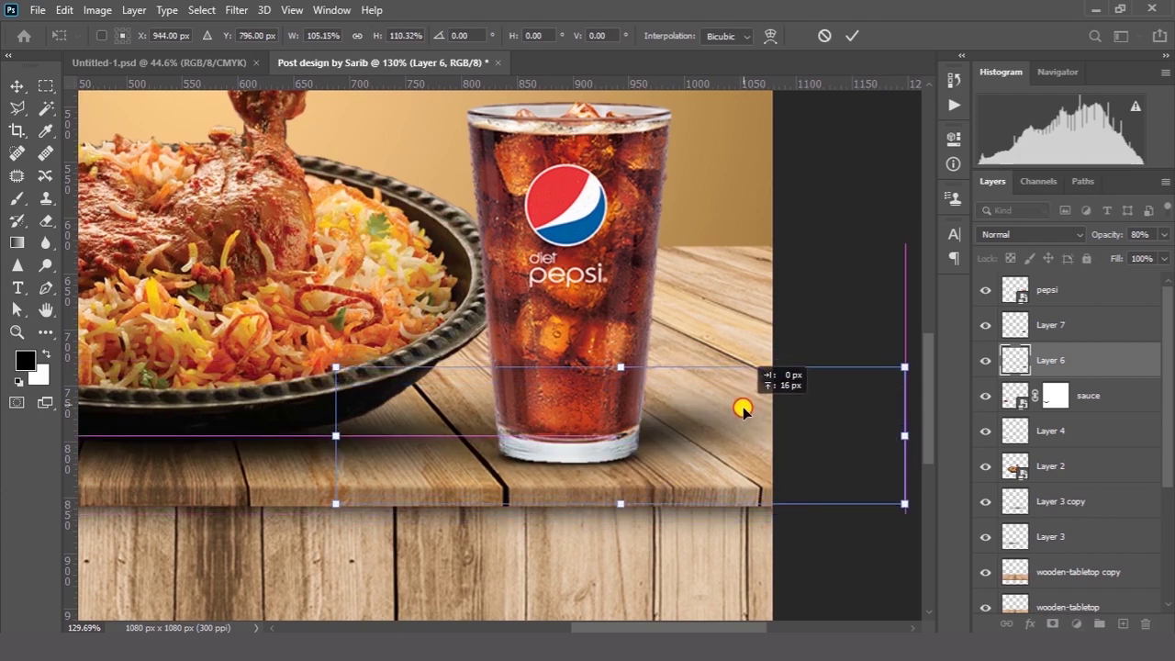
pyautogui.moveTo(877, 348); pyautogui.dragTo(865, 315)
pyautogui.moveTo(741, 394); pyautogui.dragTo(745, 389)
pyautogui.click(852, 36)
pyautogui.moveTo(781, 441); pyautogui.dragTo(732, 464)
# - Lock the background Layer 0 and move the table, dishes, glass and their shadows slightly down together
pyautogui.moveTo(734, 481); pyautogui.dragTo(740, 483)
pyautogui.click(740, 483)
pyautogui.moveTo(634, 492); pyautogui.dragTo(571, 488)
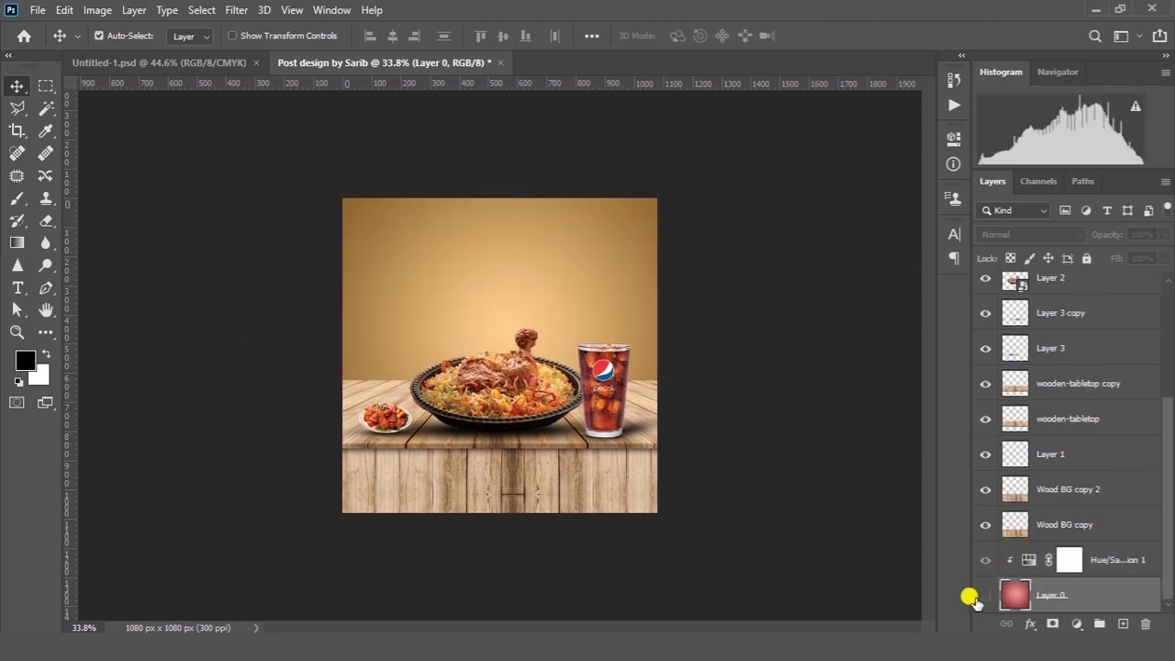
pyautogui.click(1086, 258)
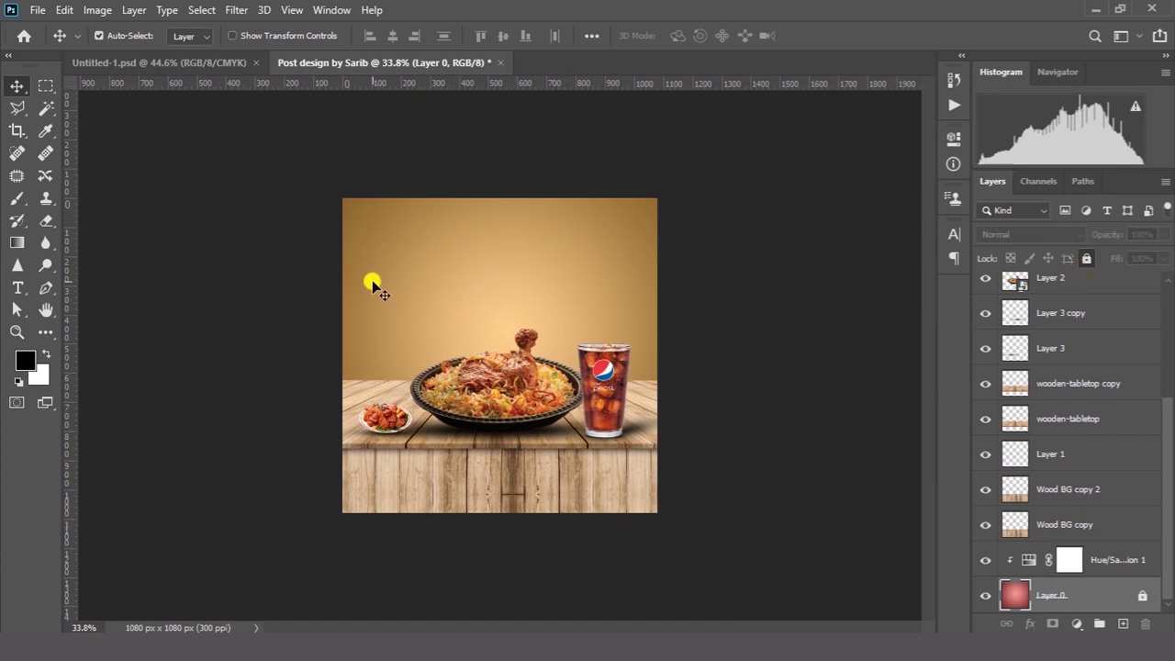
pyautogui.moveTo(372, 285); pyautogui.dragTo(690, 510)
pyautogui.moveTo(714, 385); pyautogui.dragTo(720, 392)
pyautogui.moveTo(710, 476); pyautogui.dragTo(707, 479)
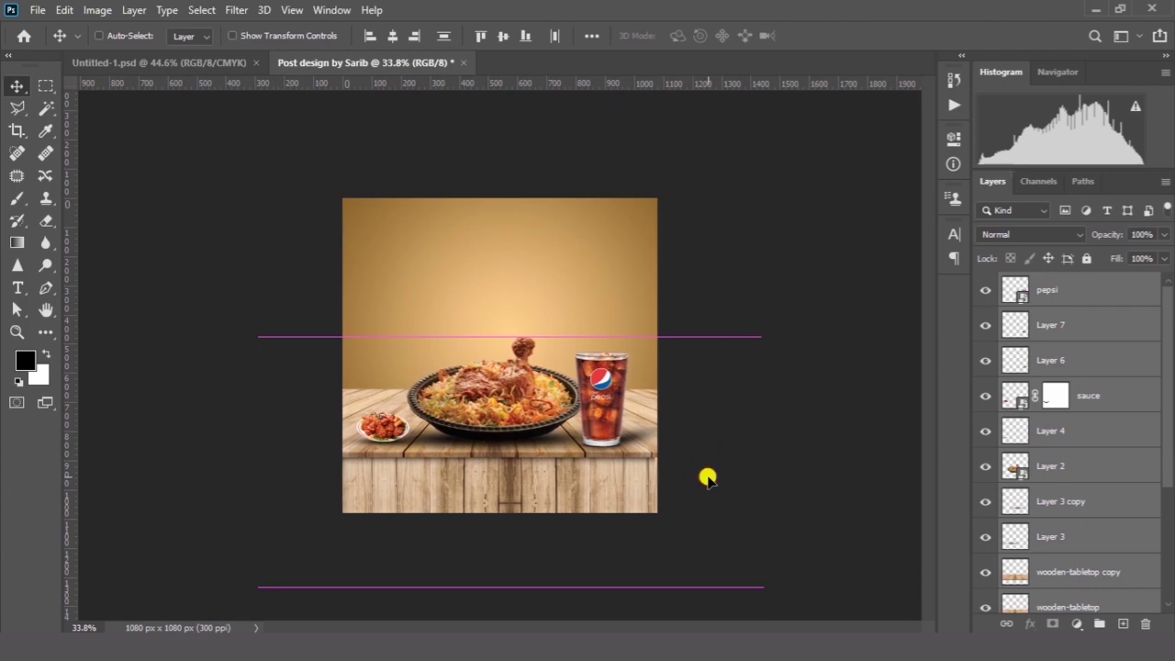
# - Scale down the biryani dish together with its shadow layers, Layer 3 and Layer 3 copy
pyautogui.hotkey('ctrl', 't')
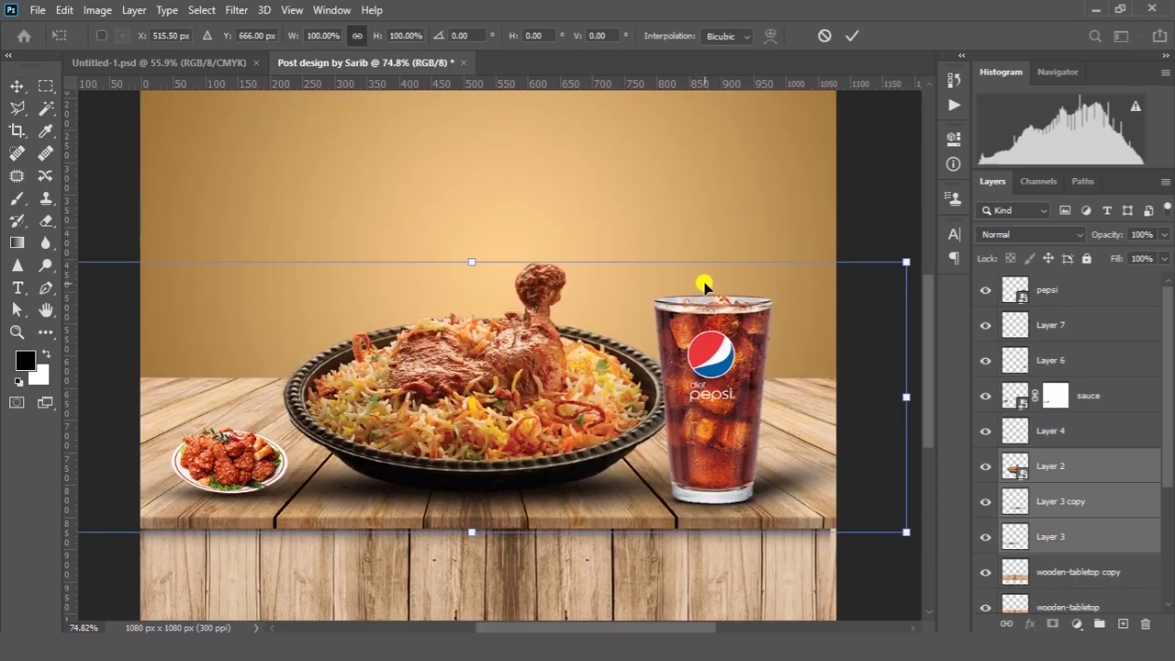
pyautogui.moveTo(906, 261); pyautogui.dragTo(851, 266)
pyautogui.press('Return')
# - Scale the small sauce dish and its Layer 4 shadow to about 118%
pyautogui.keyDown('ctrl'); pyautogui.click(231, 462); pyautogui.keyUp('ctrl')
pyautogui.keyDown('ctrl'); pyautogui.keyDown('shift'); pyautogui.click(227, 500); pyautogui.keyUp('shift'); pyautogui.keyUp('ctrl')
pyautogui.moveTo(227, 549); pyautogui.dragTo(251, 553)
pyautogui.hotkey('ctrl', 't')
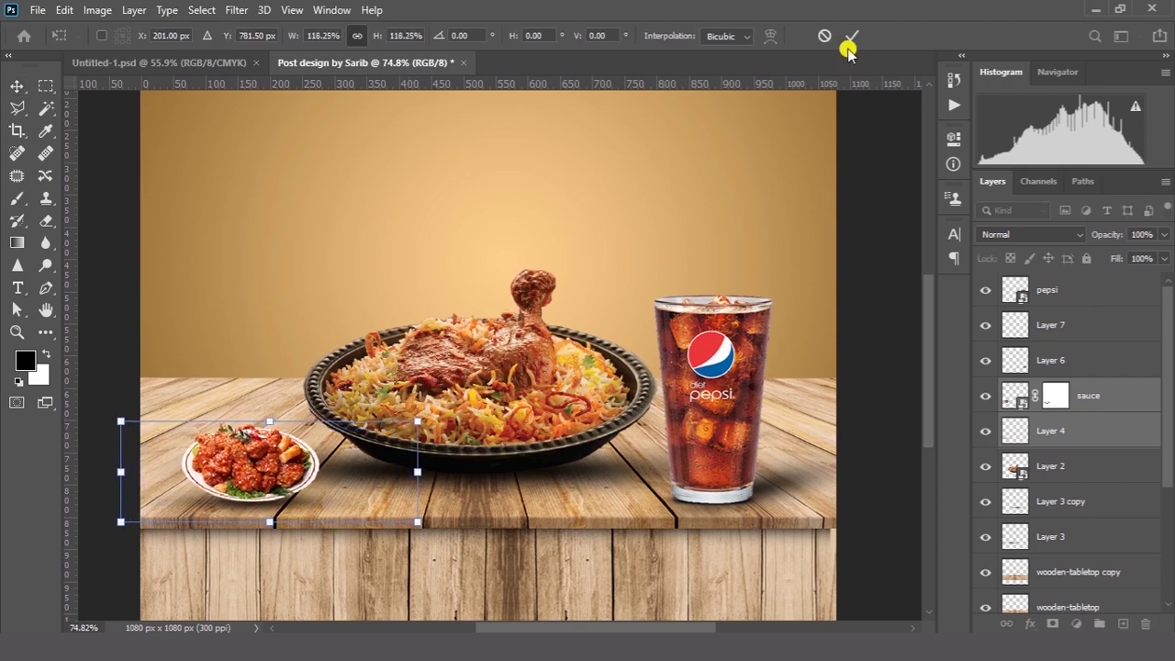
pyautogui.click(845, 37)
# - Enlarge the biryani dish on Layer 2 slightly, together with its Layer 3 and Layer 3 copy shadows
pyautogui.click(1046, 424)
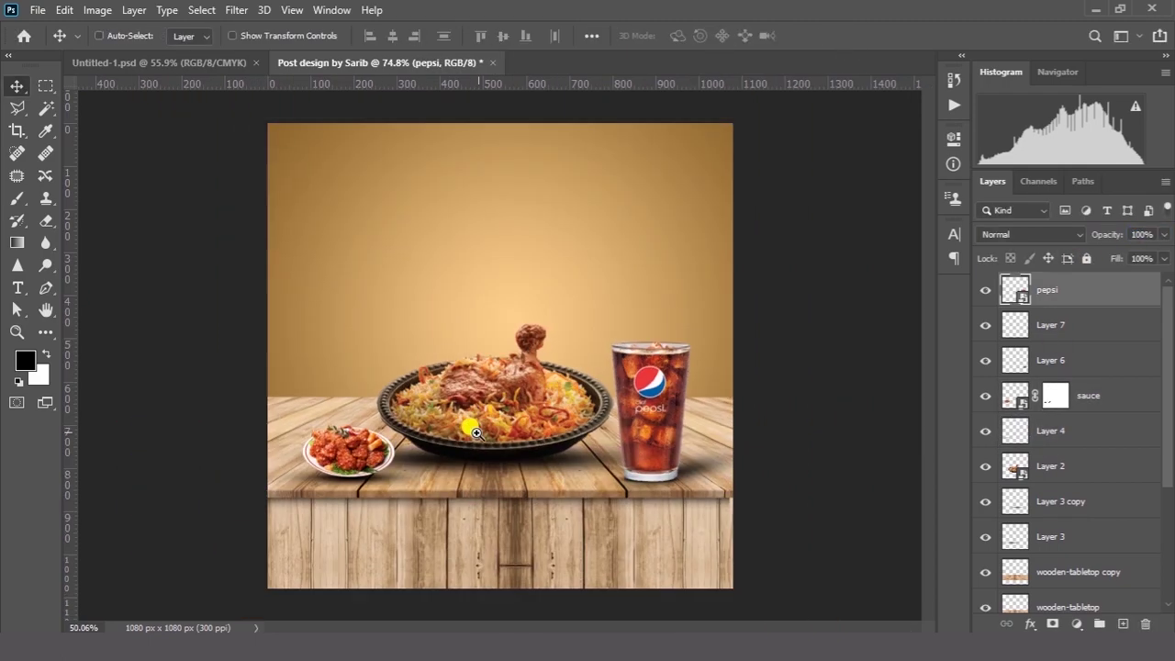
pyautogui.moveTo(476, 433); pyautogui.dragTo(500, 457)
pyautogui.click(1051, 468)
pyautogui.keyDown('shift'); pyautogui.click(1052, 537); pyautogui.keyUp('shift')
pyautogui.hotkey('ctrl', 't')
pyautogui.moveTo(738, 480); pyautogui.dragTo(771, 491)
pyautogui.press('Return')
# - Squash the wooden-tabletop and wooden-tabletop copy layers from their back edge to about 74% height
pyautogui.click(716, 413)
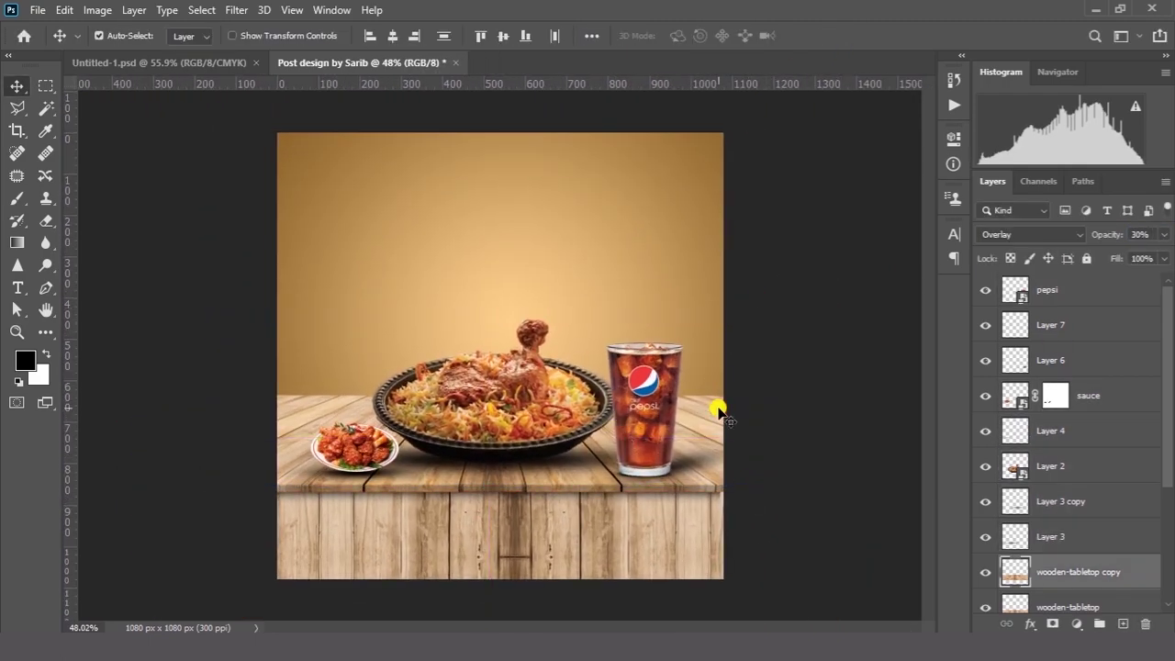
pyautogui.scroll(-2, 1051, 546)
pyautogui.keyDown('shift'); pyautogui.click(997, 533); pyautogui.keyUp('shift')
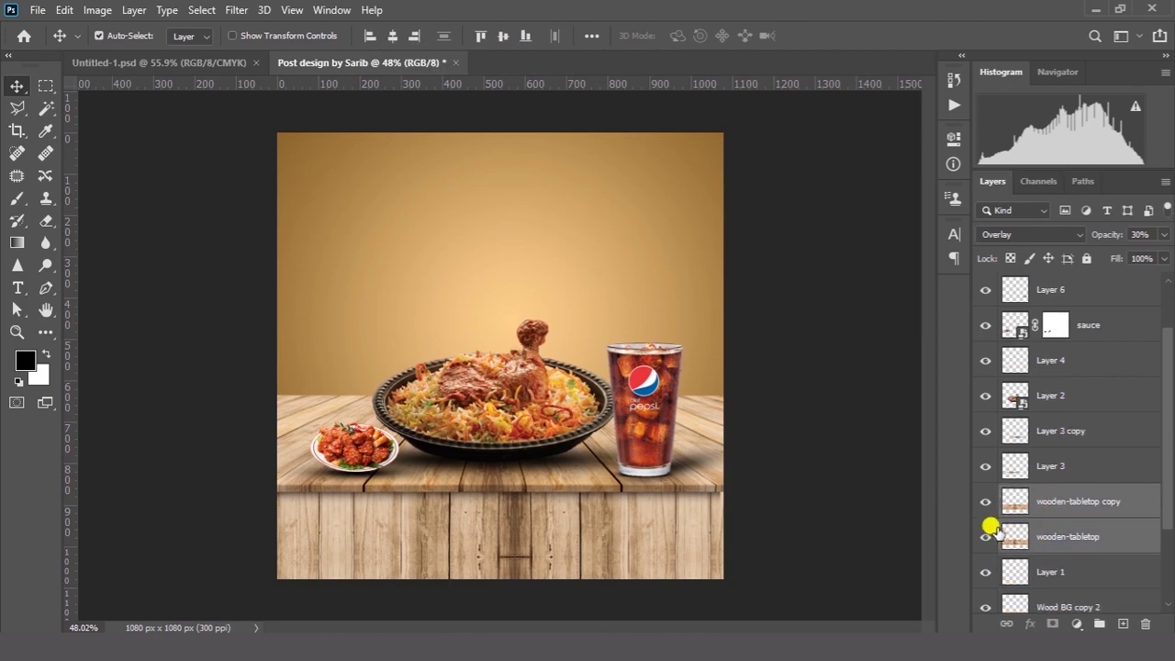
pyautogui.click(985, 536)
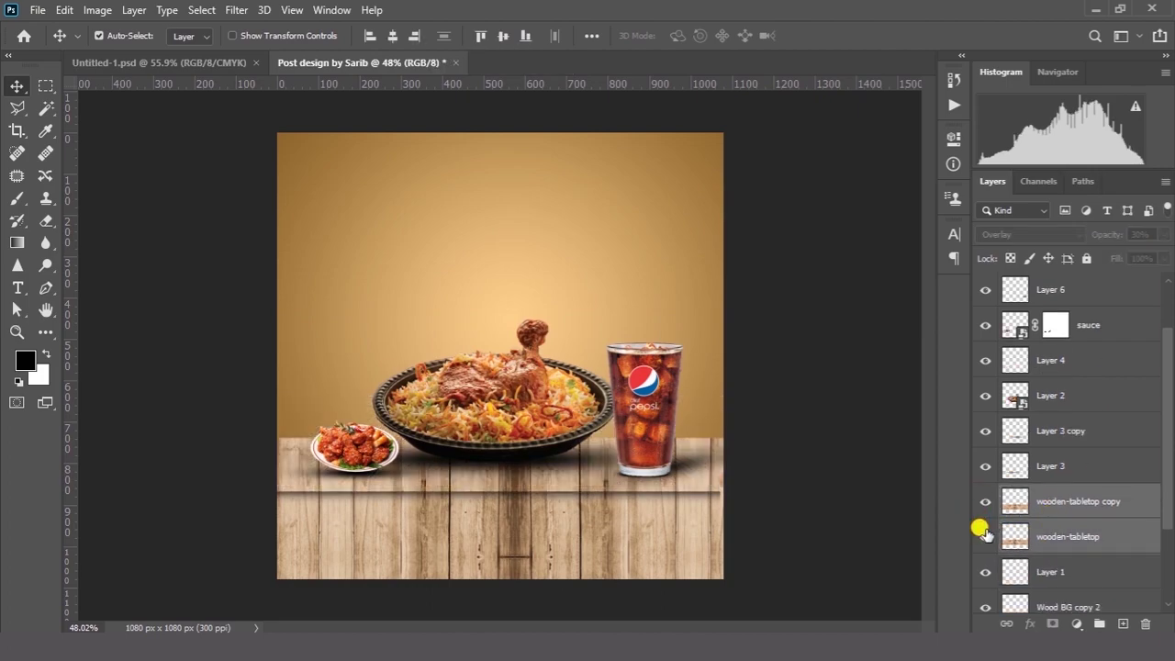
pyautogui.click(985, 536)
pyautogui.hotkey('ctrl', 't')
pyautogui.moveTo(492, 395); pyautogui.dragTo(489, 419)
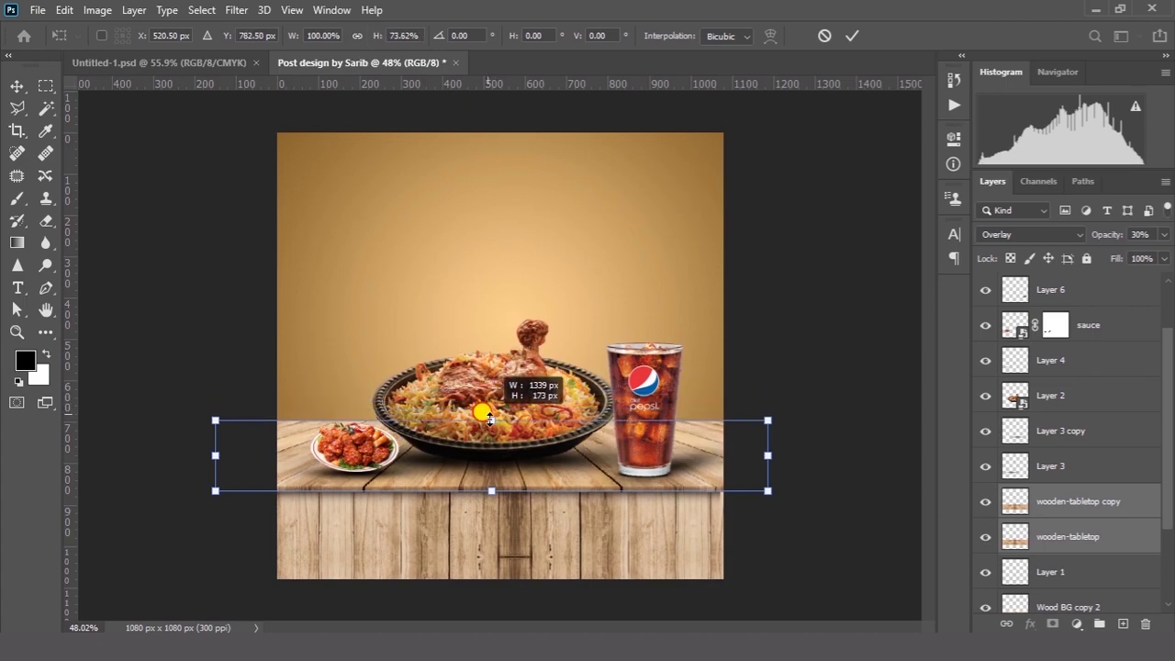
pyautogui.click(846, 36)
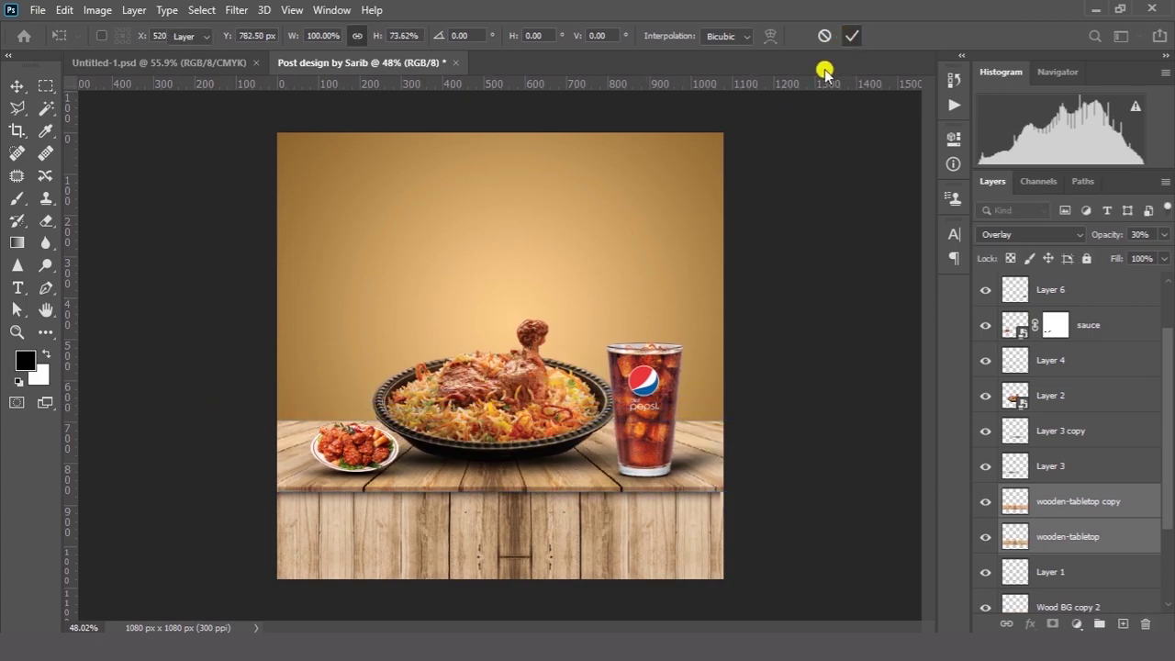
# - Lock the five table layers from Wood BG copy up to wooden-tabletop copy
pyautogui.hotkey('ctrl', '0')
pyautogui.scroll(-3, 1055, 511)
pyautogui.click(1062, 522)
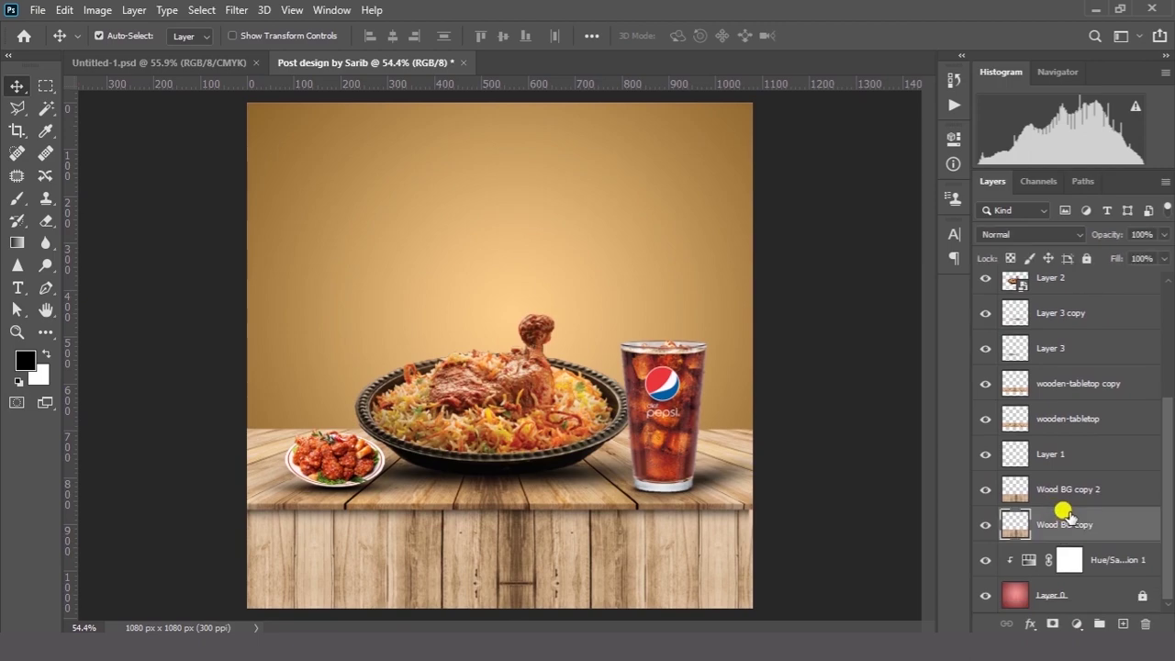
pyautogui.keyDown('shift'); pyautogui.click(1072, 385); pyautogui.keyUp('shift')
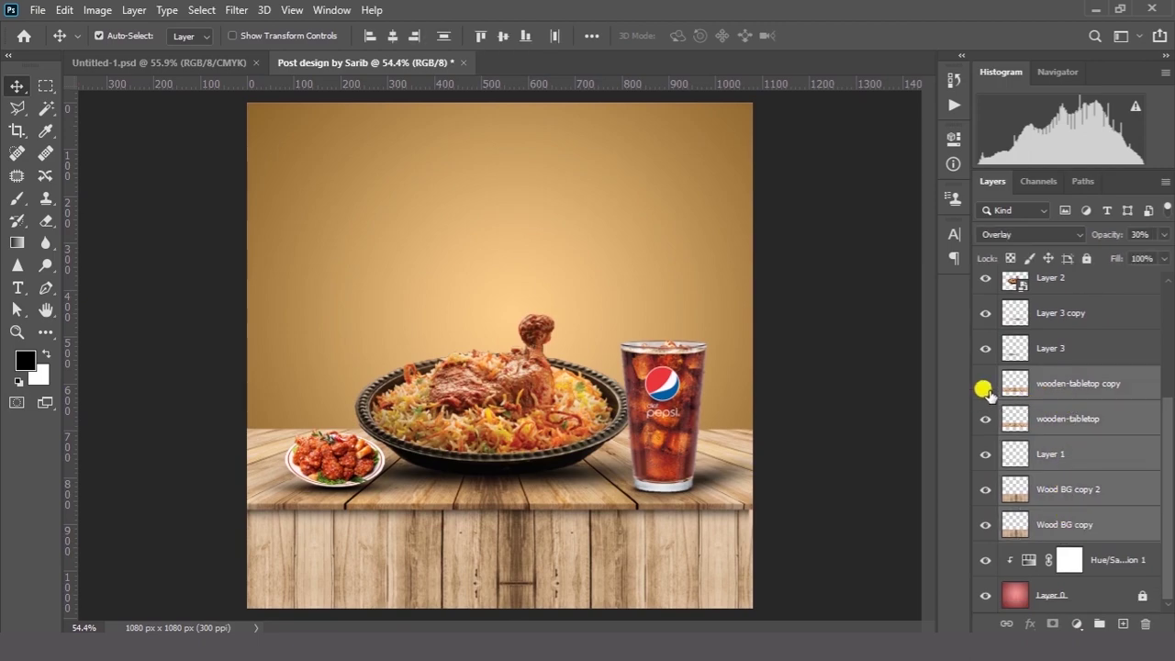
pyautogui.click(977, 523)
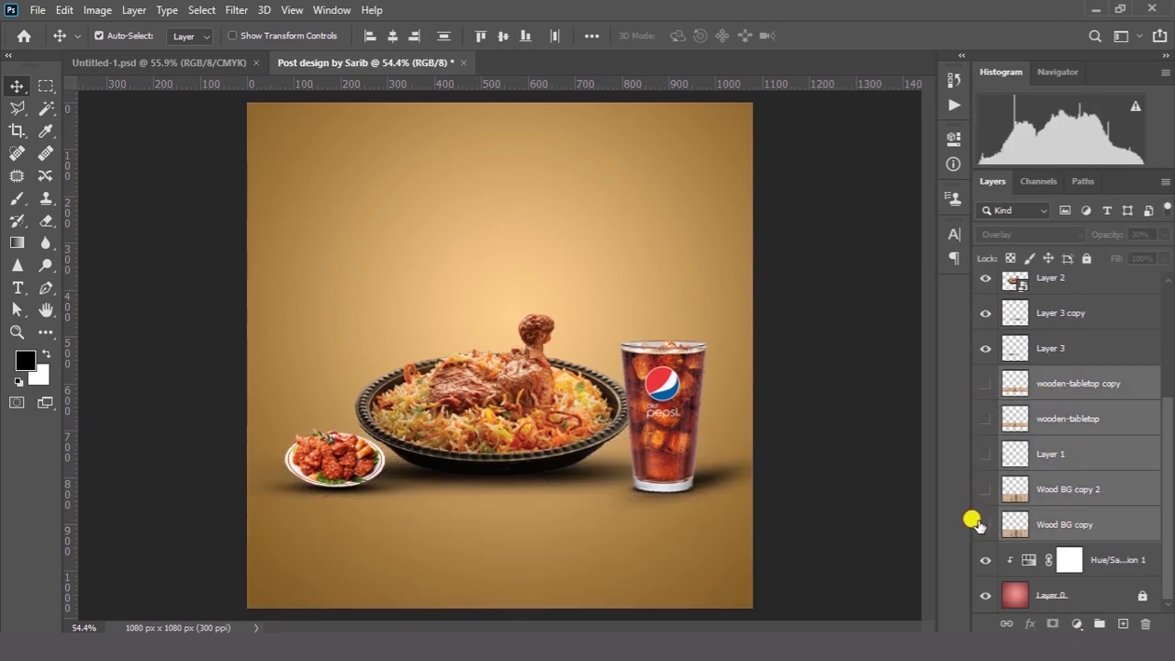
pyautogui.click(984, 529)
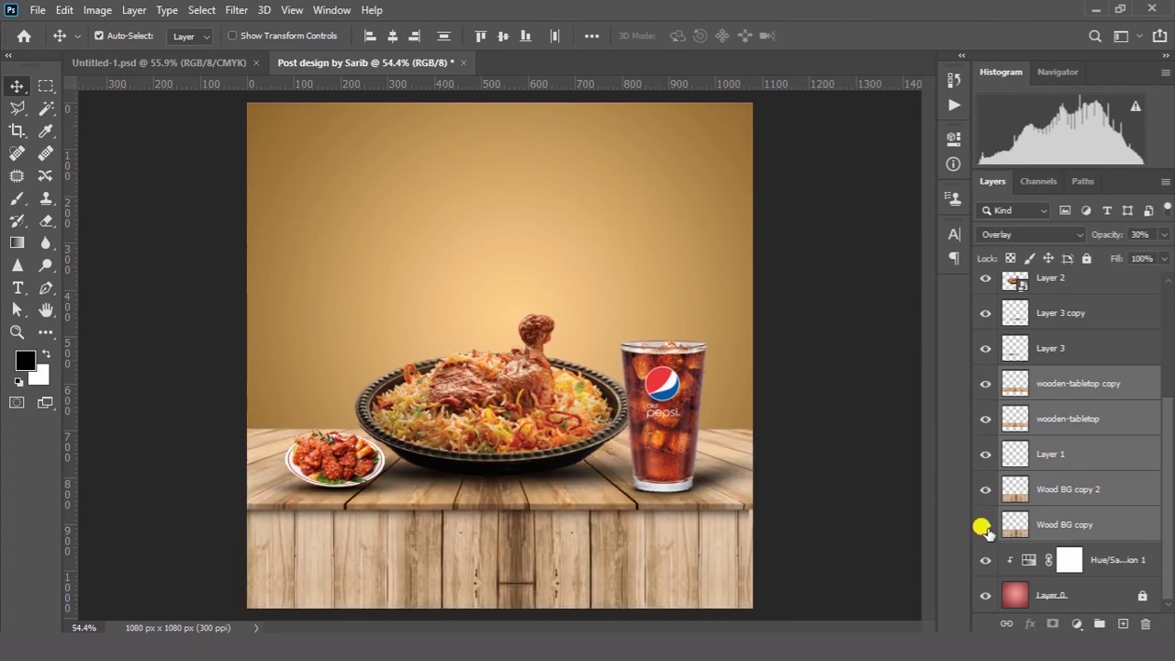
pyautogui.click(1087, 261)
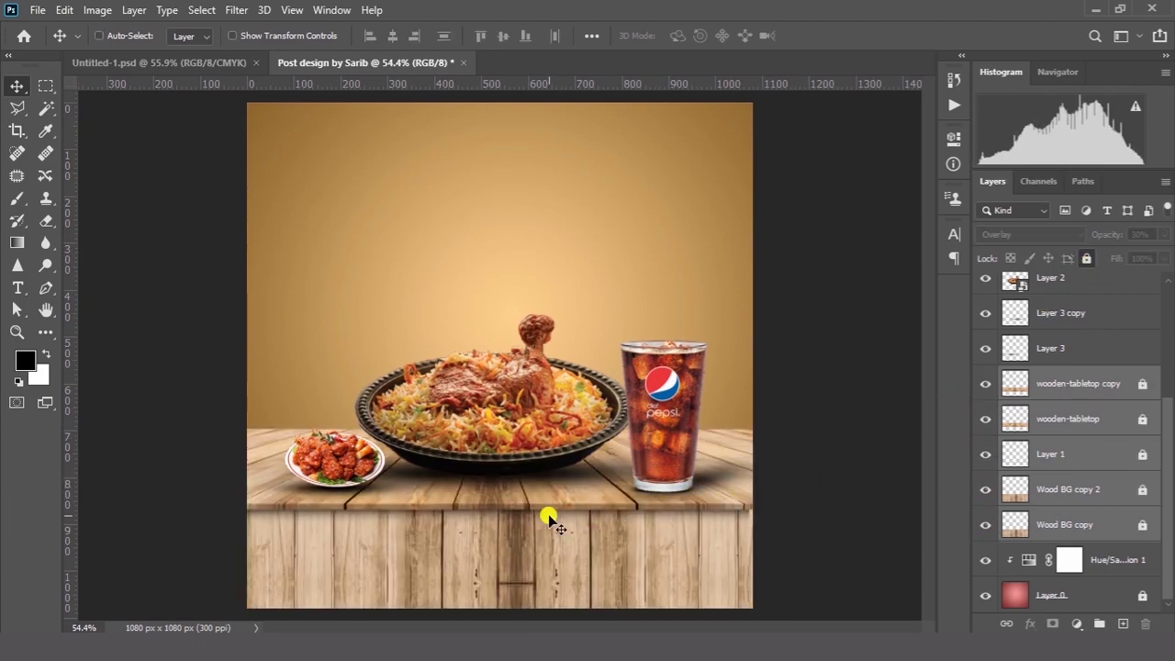
# - Select both dishes, the Pepsi glass and their shadows, and enlarge them together slightly on the table
pyautogui.scroll(-1, 537, 511)
pyautogui.moveTo(731, 486); pyautogui.dragTo(657, 514)
pyautogui.scroll(-1, 655, 511)
pyautogui.moveTo(220, 284); pyautogui.dragTo(783, 445)
pyautogui.hotkey('ctrl', 't')
pyautogui.moveTo(740, 487); pyautogui.dragTo(759, 498)
pyautogui.moveTo(664, 422); pyautogui.dragTo(606, 431)
pyautogui.press('Return')
pyautogui.moveTo(740, 434); pyautogui.dragTo(742, 434)
pyautogui.scroll(4, 702, 441)
pyautogui.click(647, 479)
pyautogui.moveTo(734, 452); pyautogui.dragTo(742, 450)
pyautogui.scroll(-2, 551, 511)
pyautogui.click(333, 501)
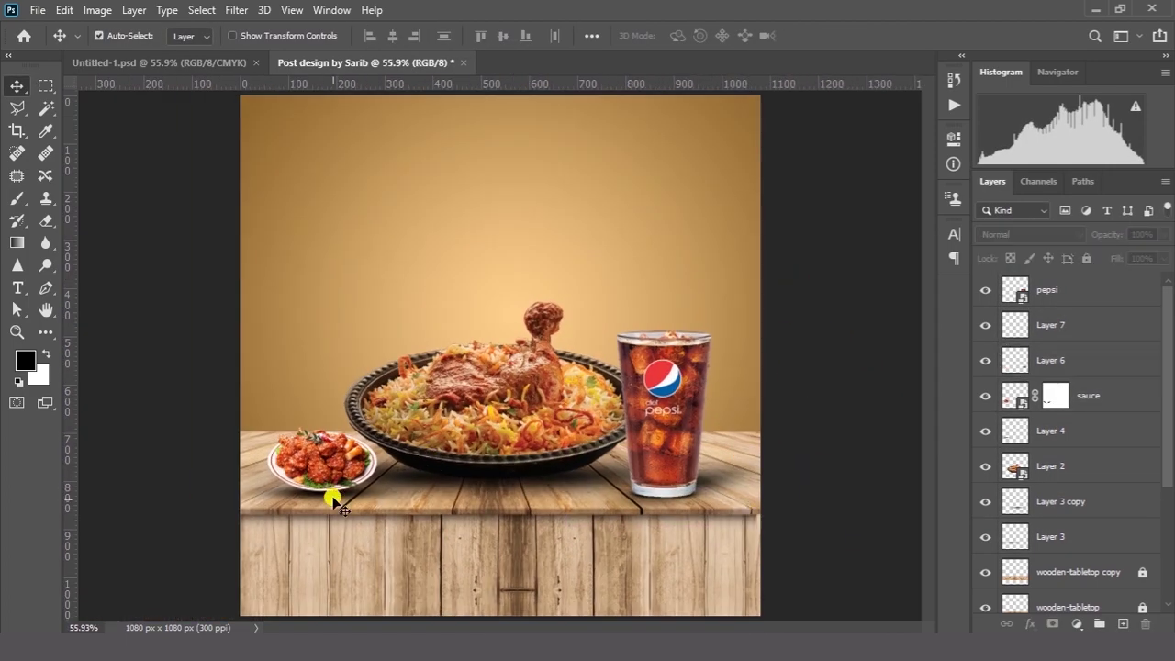
# - Unlock the five table layers and group them, checking the group by toggling its visibility
pyautogui.scroll(-3, 494, 358)
pyautogui.scroll(-5, 1073, 494)
pyautogui.click(1141, 388)
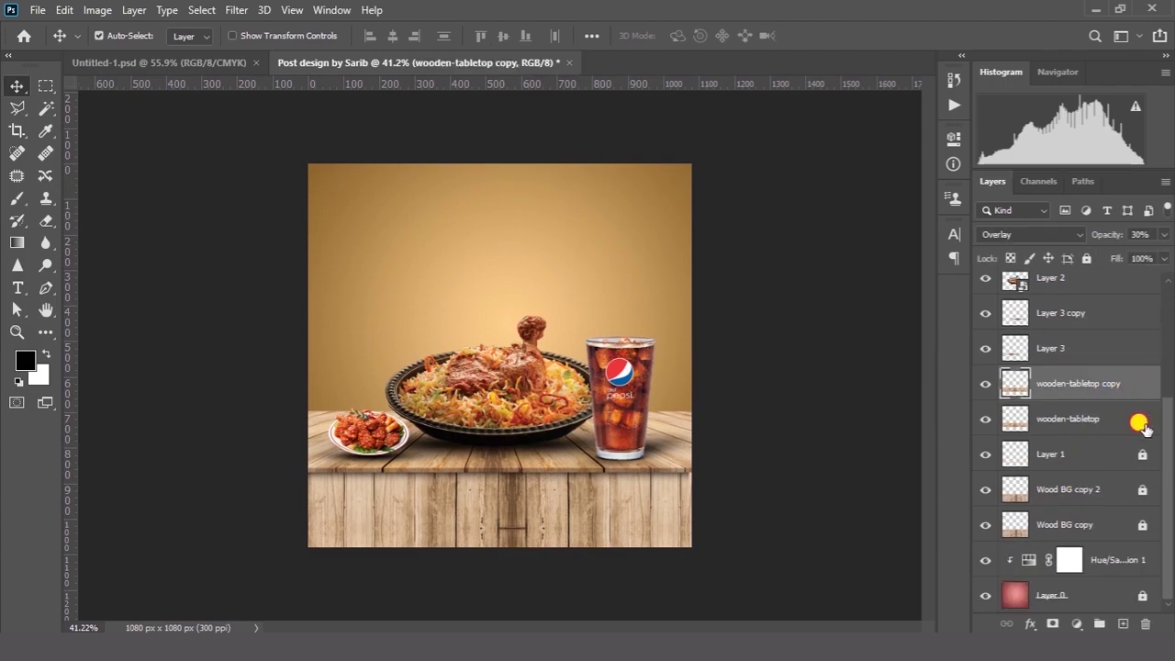
pyautogui.keyDown('shift'); pyautogui.click(1070, 523); pyautogui.keyUp('shift')
pyautogui.moveTo(983, 385); pyautogui.dragTo(984, 524)
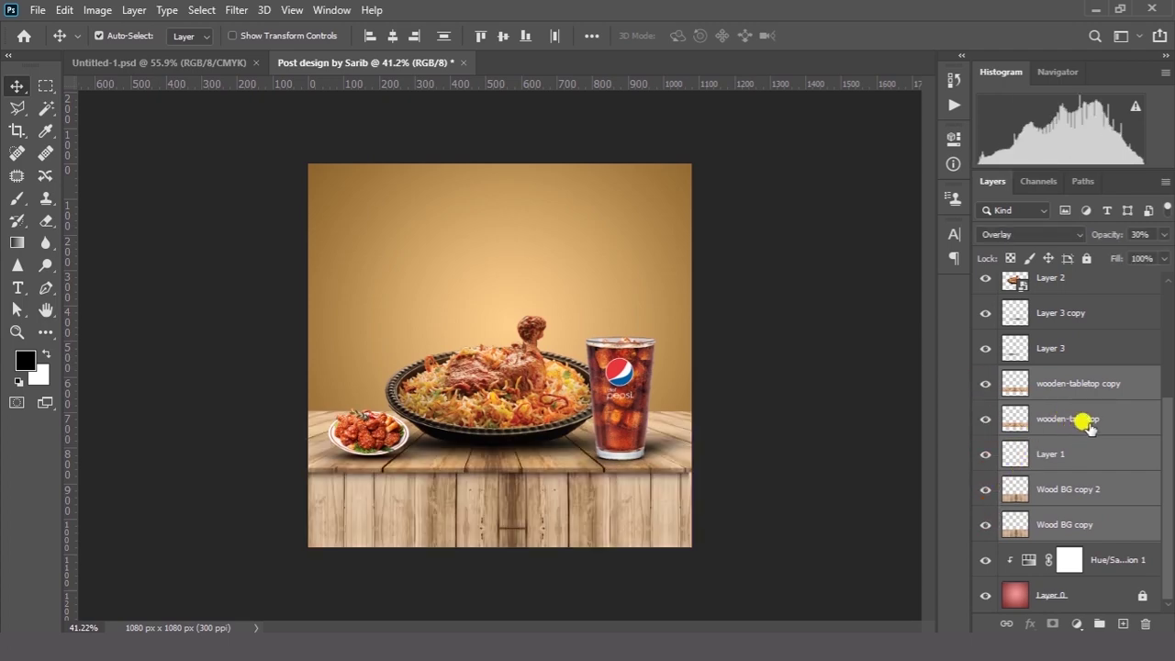
pyautogui.moveTo(1110, 520); pyautogui.dragTo(1097, 623)
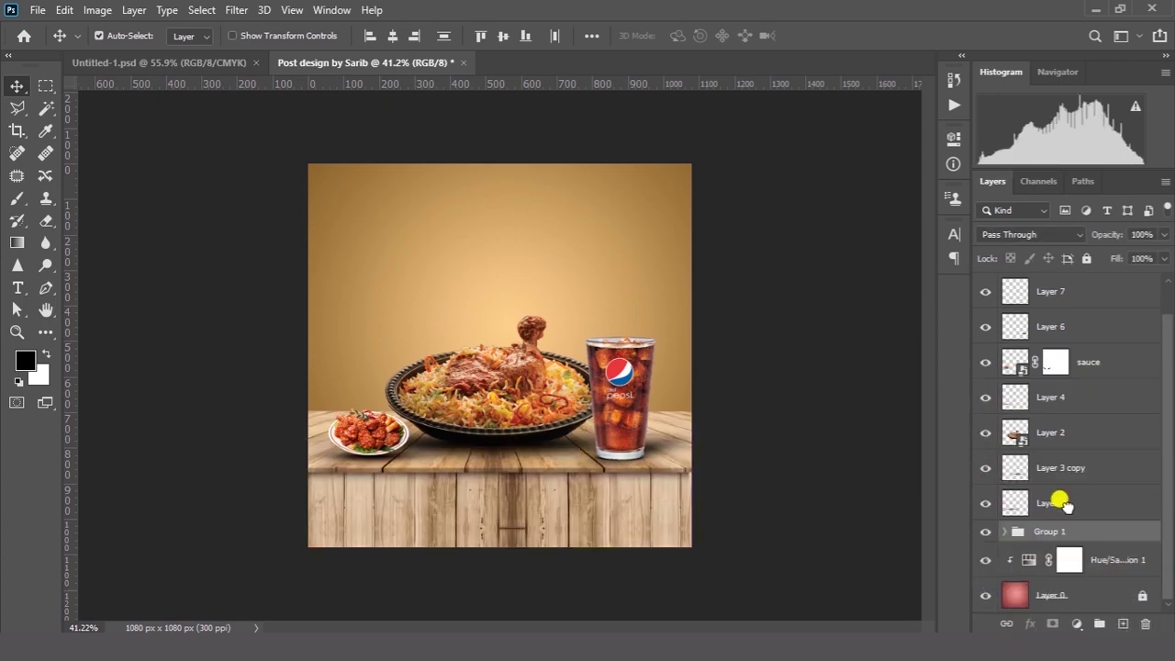
pyautogui.click(985, 531)
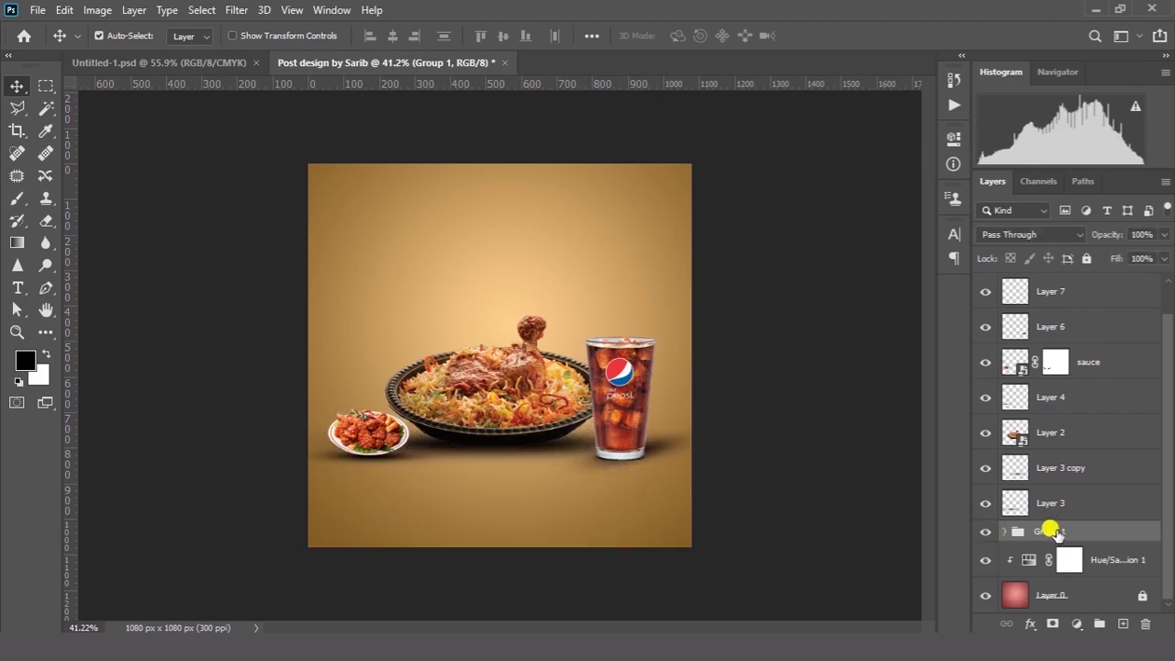
# - Add a Hue/Saturation adjustment layer above the table group and clip it to the group
pyautogui.click(1074, 623)
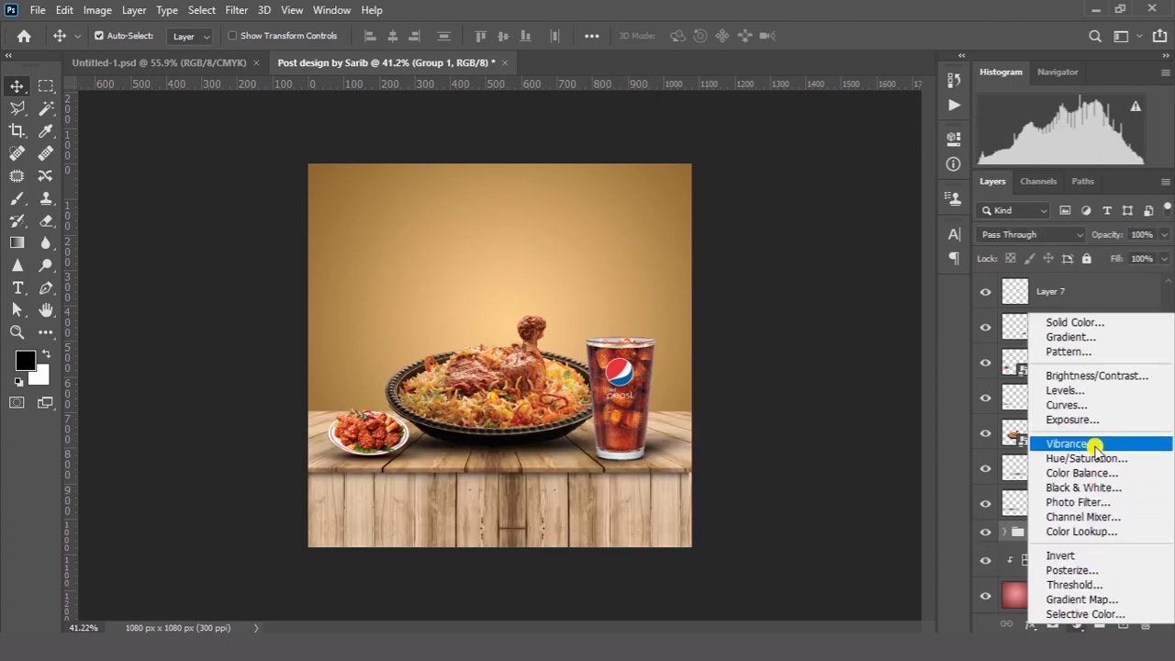
pyautogui.click(1079, 458)
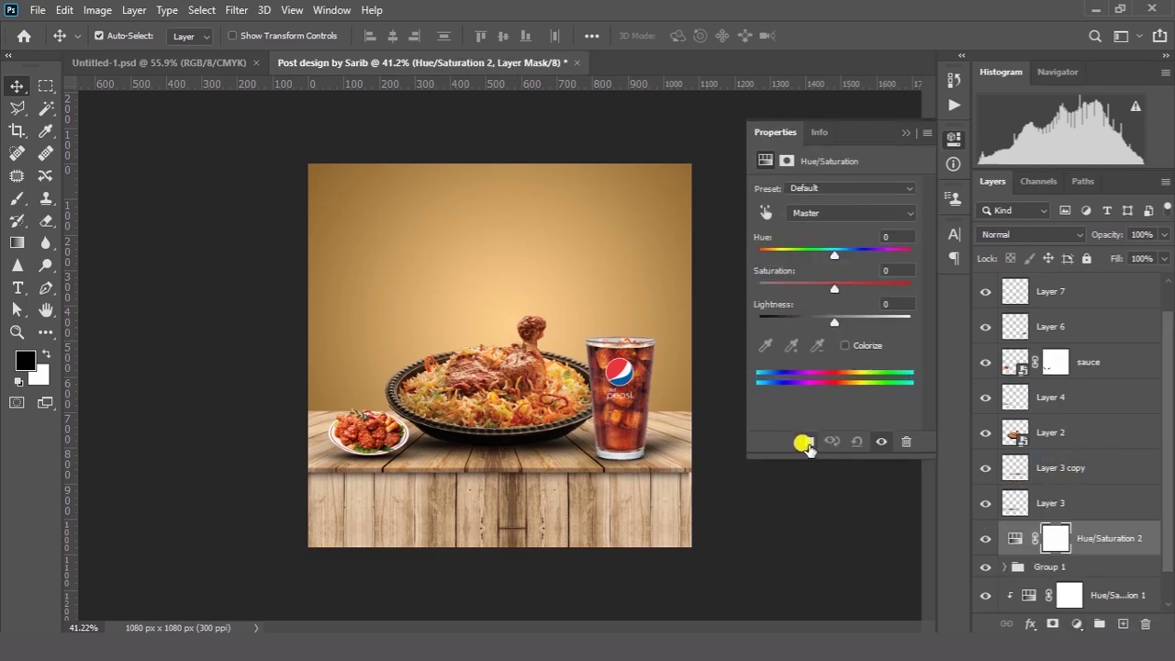
pyautogui.click(804, 443)
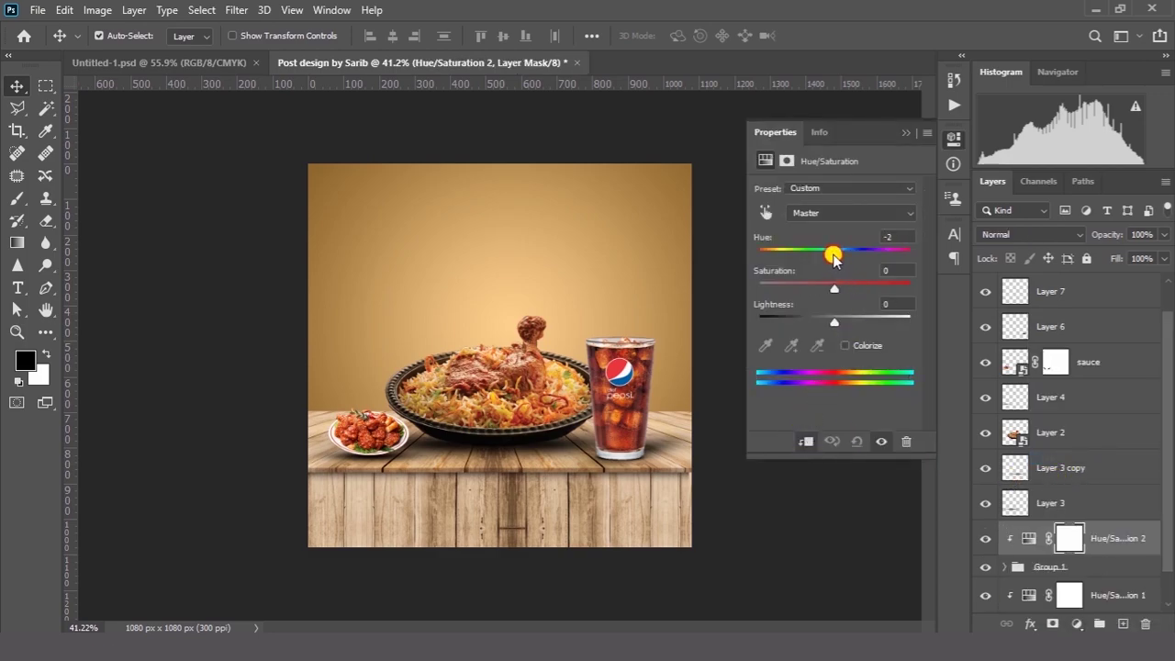
# - Fine-tune the hue, saturation and lightness of the Hue/Saturation adjustment clipped to the table group
pyautogui.moveTo(833, 288); pyautogui.dragTo(857, 289)
pyautogui.moveTo(833, 255); pyautogui.dragTo(835, 256)
pyautogui.moveTo(829, 322); pyautogui.dragTo(824, 322)
# - Add a Brightness/Contrast adjustment clipped to the pepsi layer, with brightness -12 and contrast 32
pyautogui.click(631, 385)
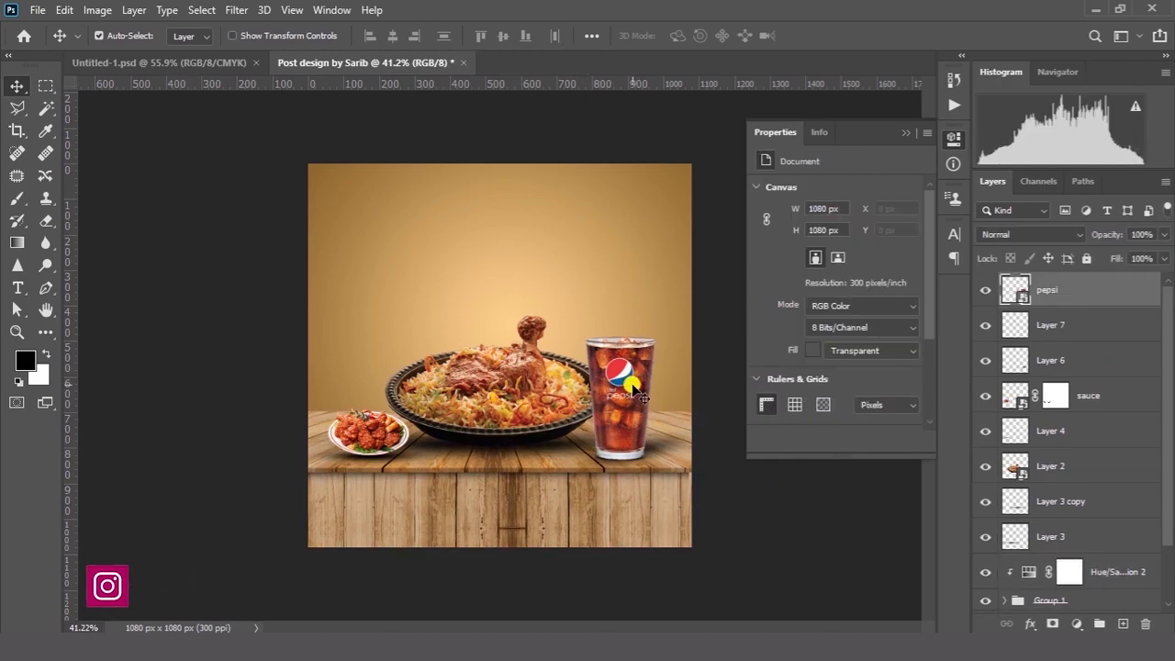
pyautogui.click(986, 291)
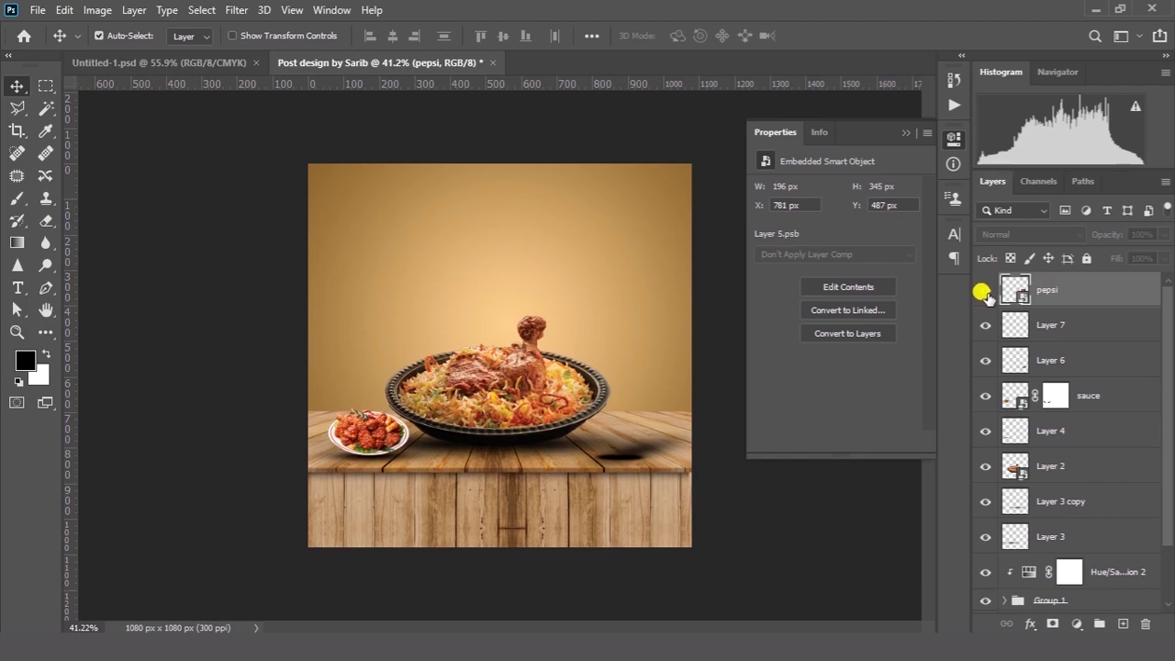
pyautogui.click(986, 291)
pyautogui.click(1076, 624)
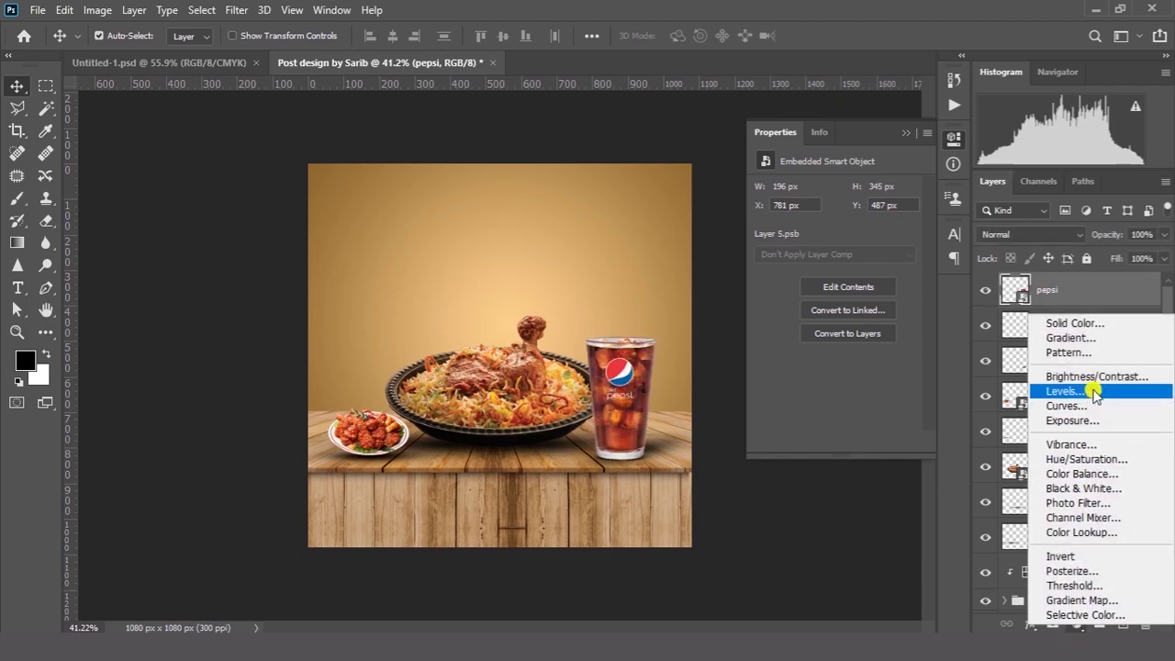
pyautogui.click(1047, 376)
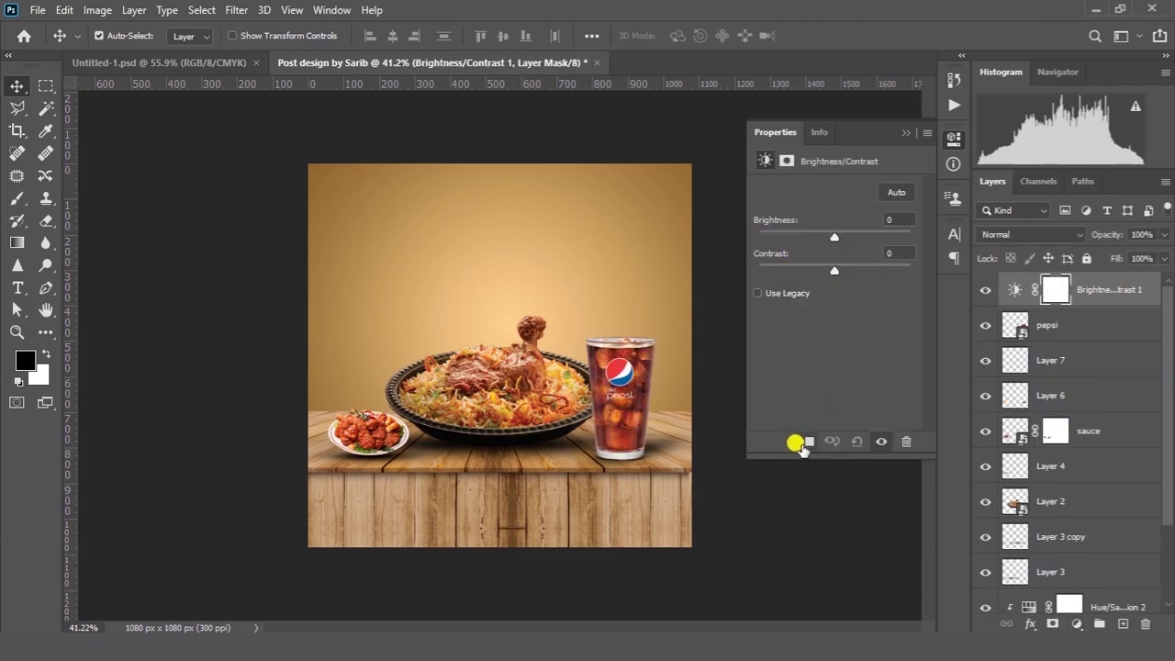
pyautogui.click(804, 444)
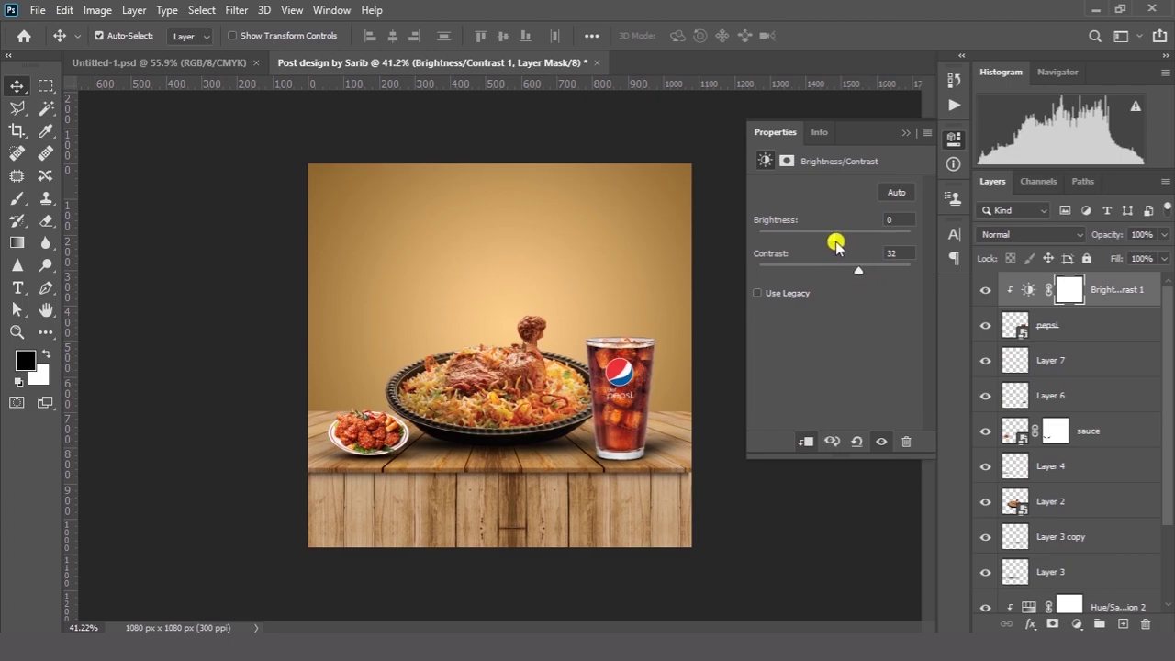
pyautogui.moveTo(836, 243); pyautogui.dragTo(826, 242)
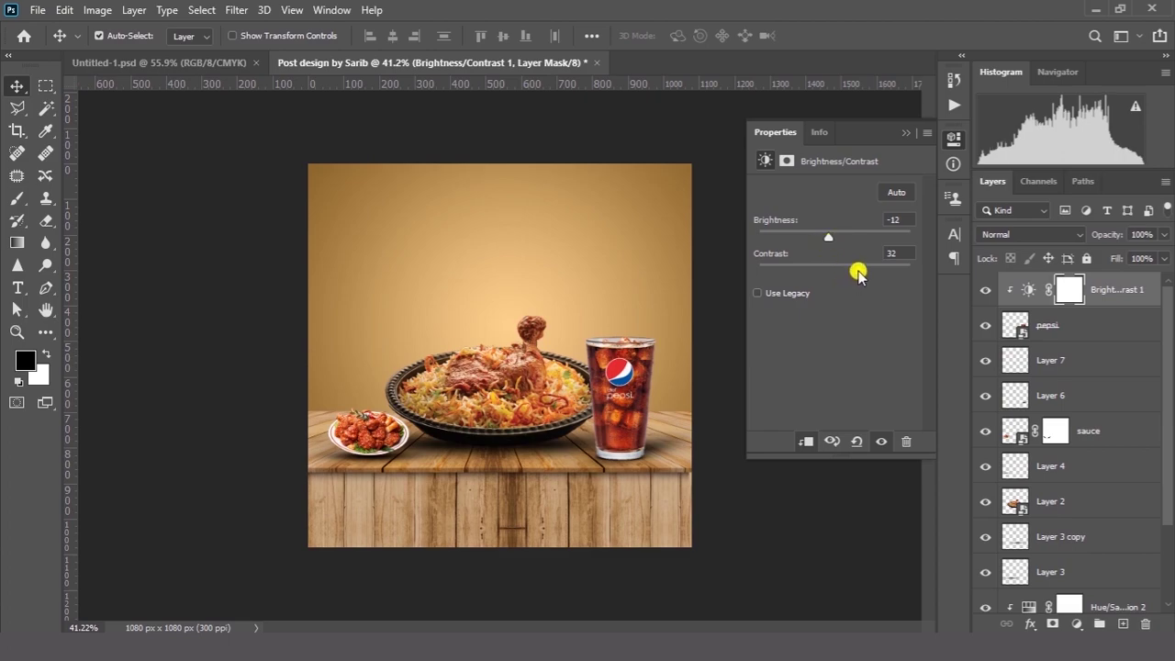
pyautogui.click(903, 137)
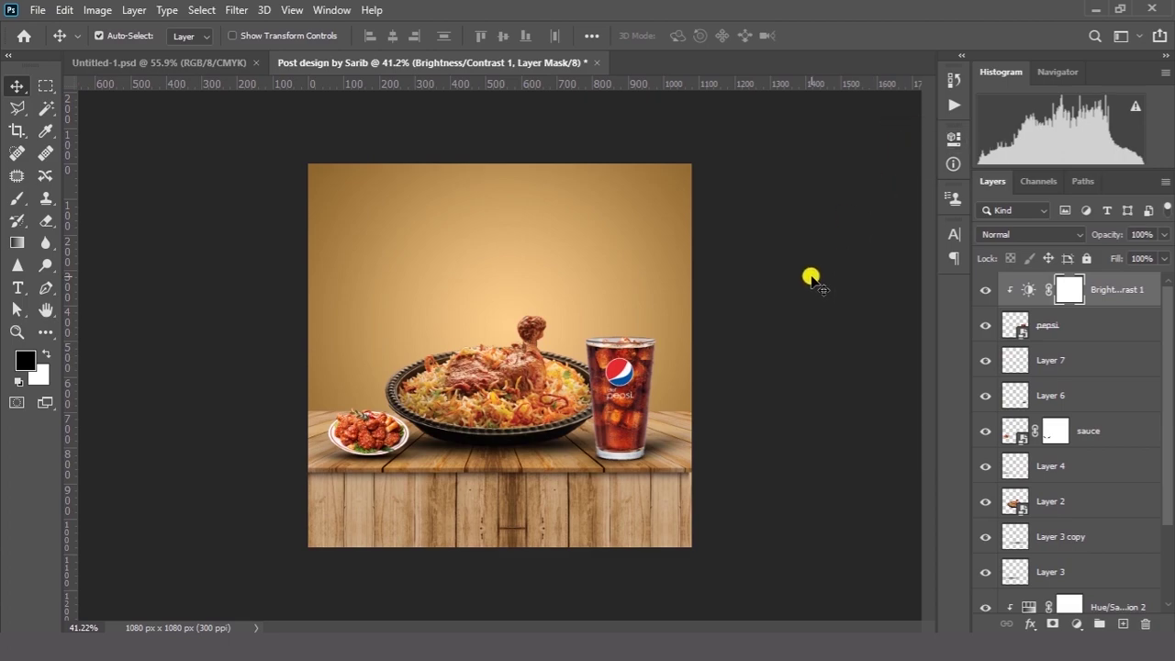
pyautogui.click(699, 312)
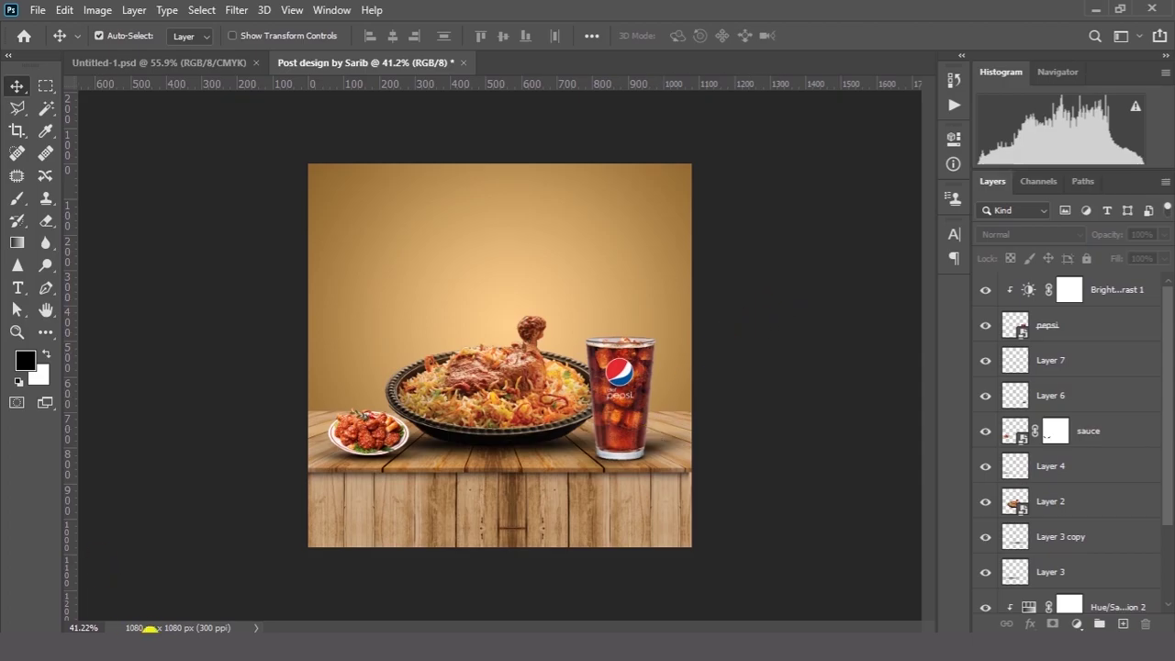
# - Place the Swiggy LOGO image in the document and scale it down above the biryani dish
pyautogui.click(149, 628)
pyautogui.moveTo(303, 147); pyautogui.dragTo(560, 218)
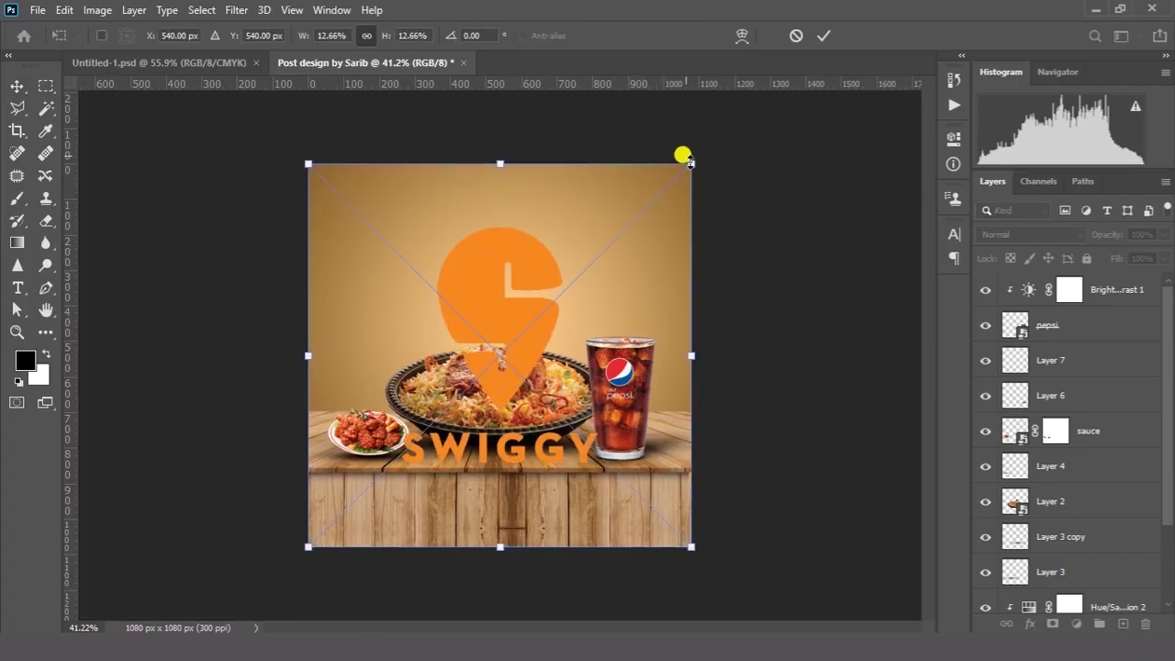
pyautogui.moveTo(690, 162); pyautogui.dragTo(590, 231)
pyautogui.press('Return')
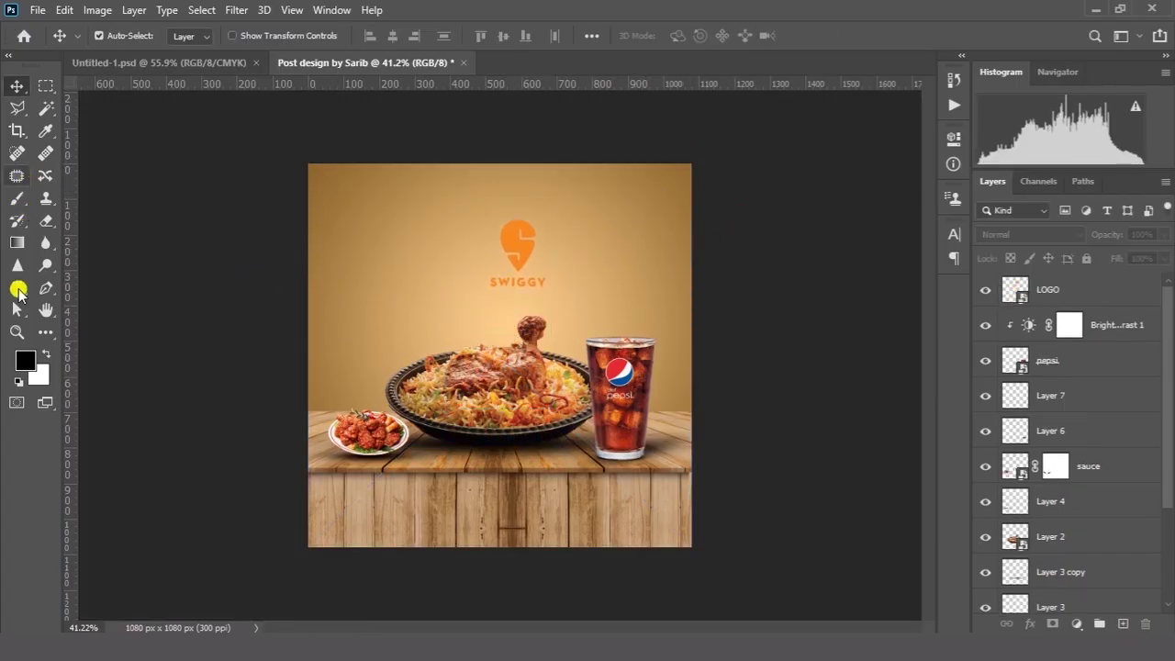
# - Draw a vertical rounded rectangle of about 129 × 277 px overlapping the canvas's upper edge, near its left corner
pyautogui.click(41, 335)
pyautogui.rightClick(44, 332)
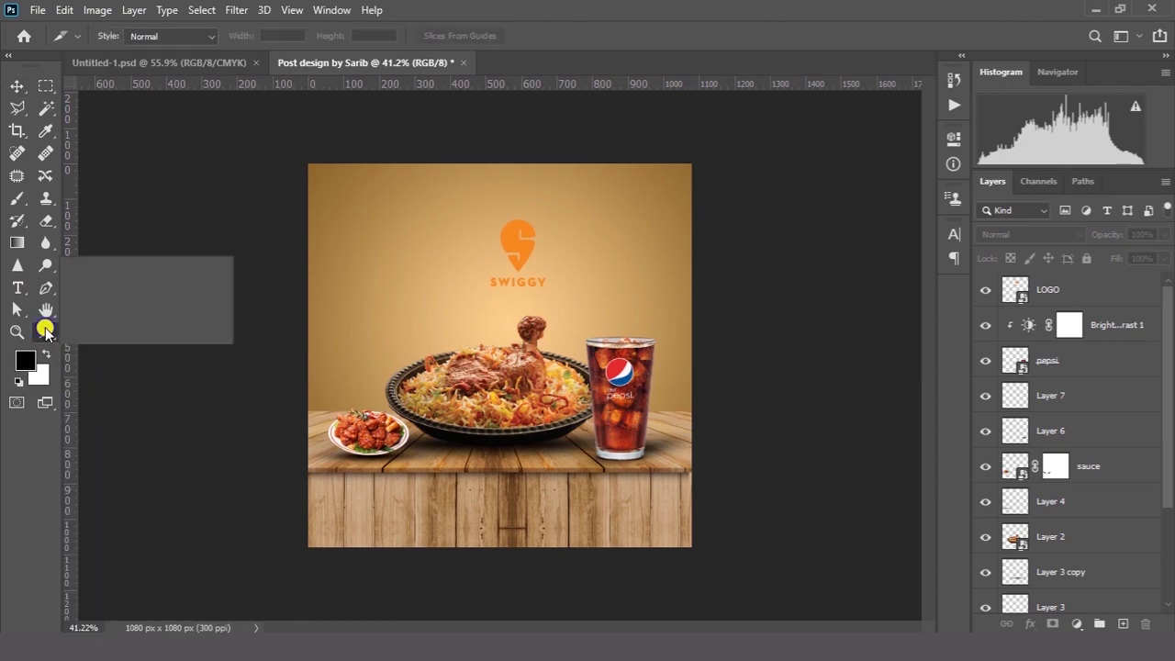
pyautogui.click(266, 490)
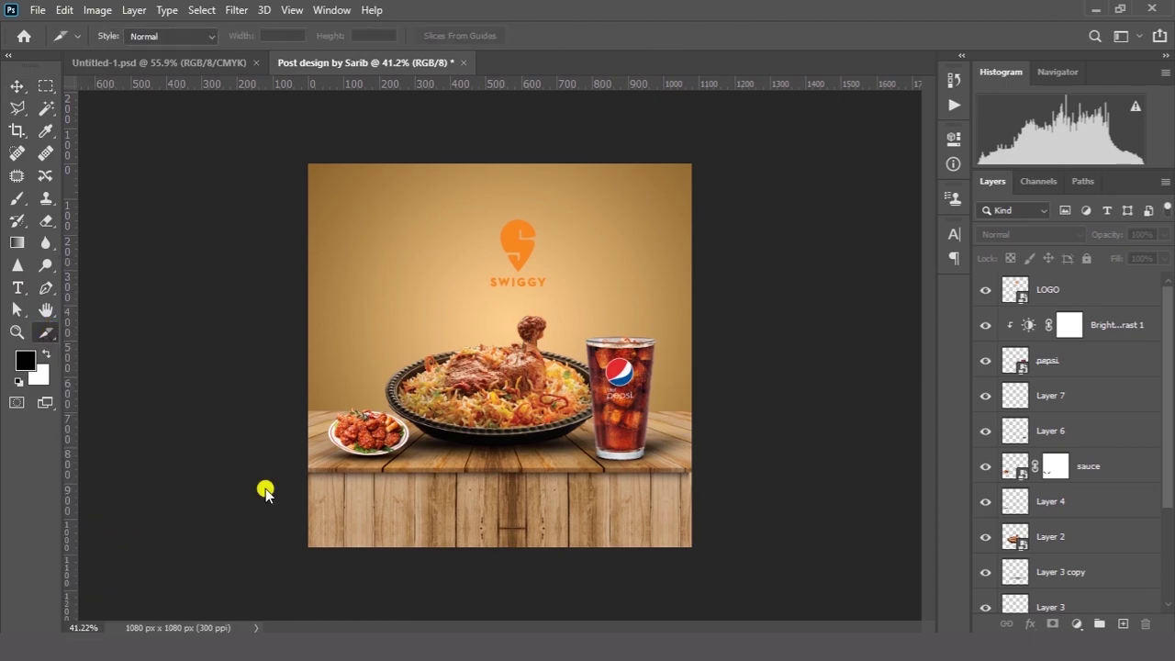
pyautogui.press('u')
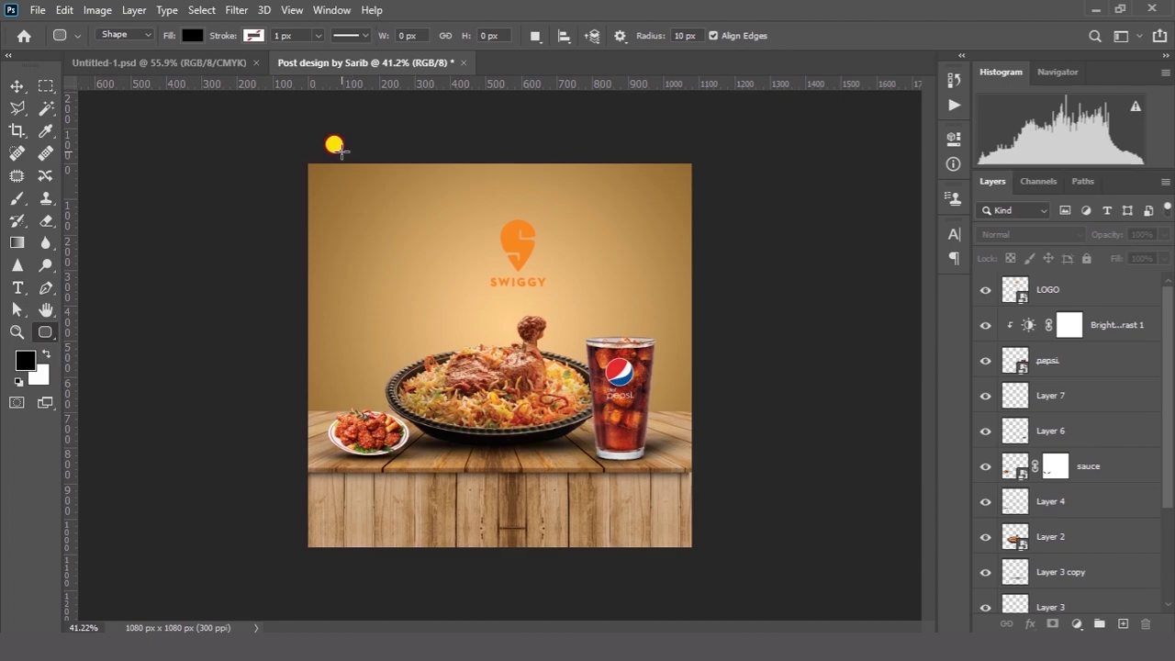
pyautogui.moveTo(340, 152); pyautogui.dragTo(388, 250)
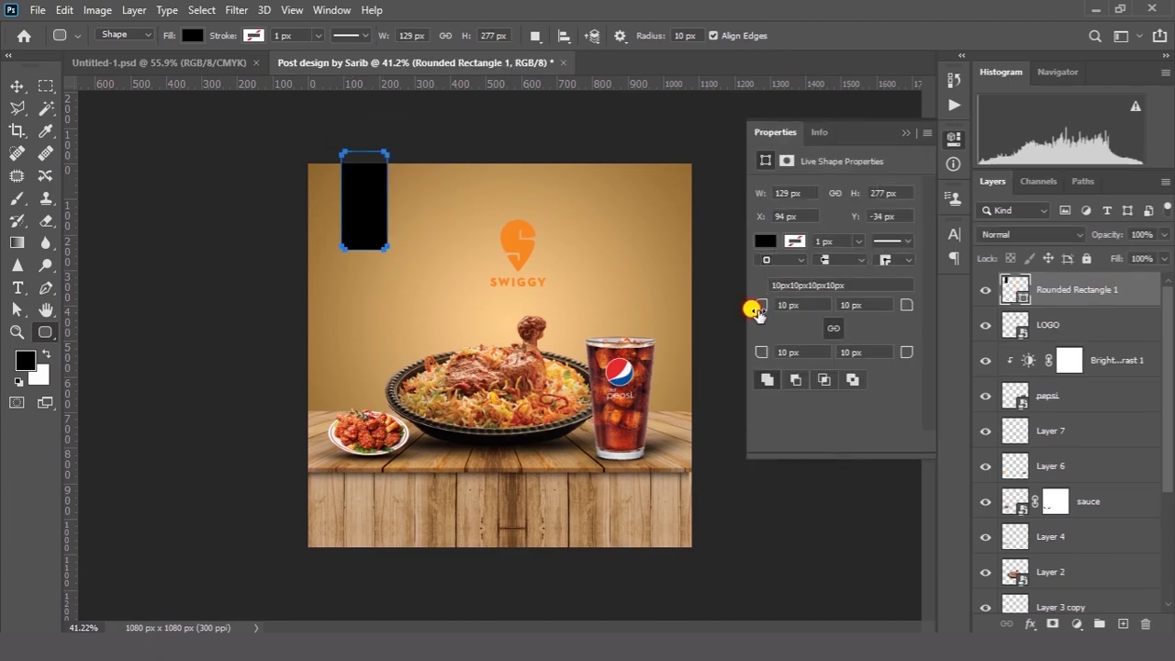
# - Round the rectangle's corners fully to 64.5 px, fill it white and shift it slightly up and left
pyautogui.moveTo(754, 310); pyautogui.dragTo(820, 306)
pyautogui.click(765, 241)
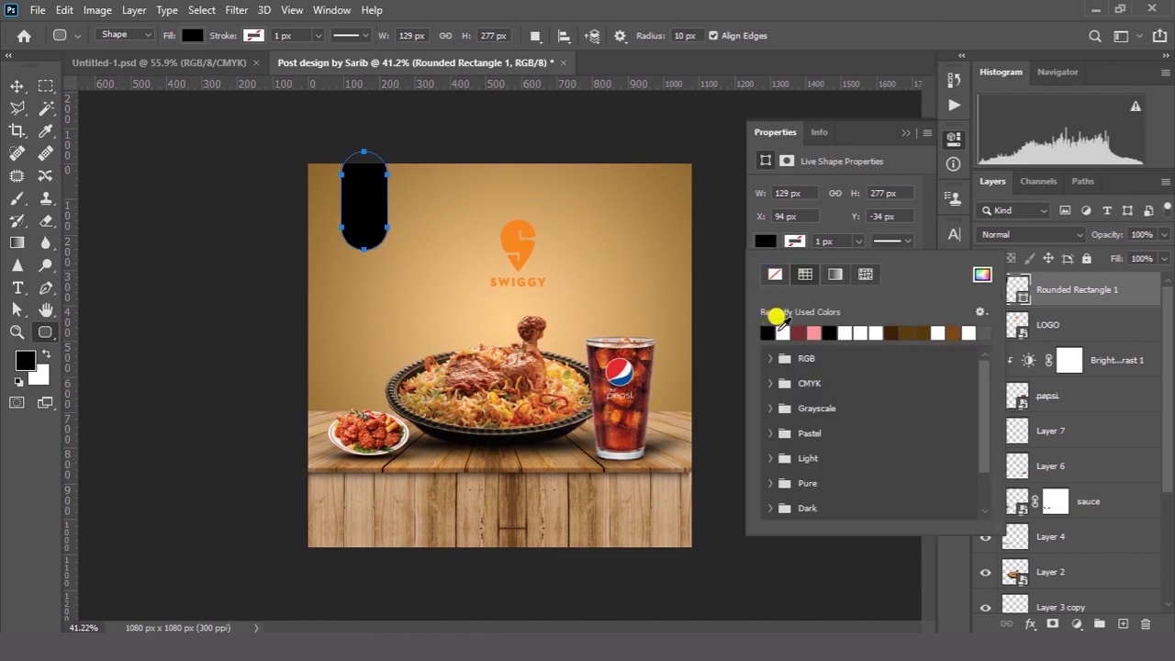
pyautogui.click(783, 332)
pyautogui.click(16, 85)
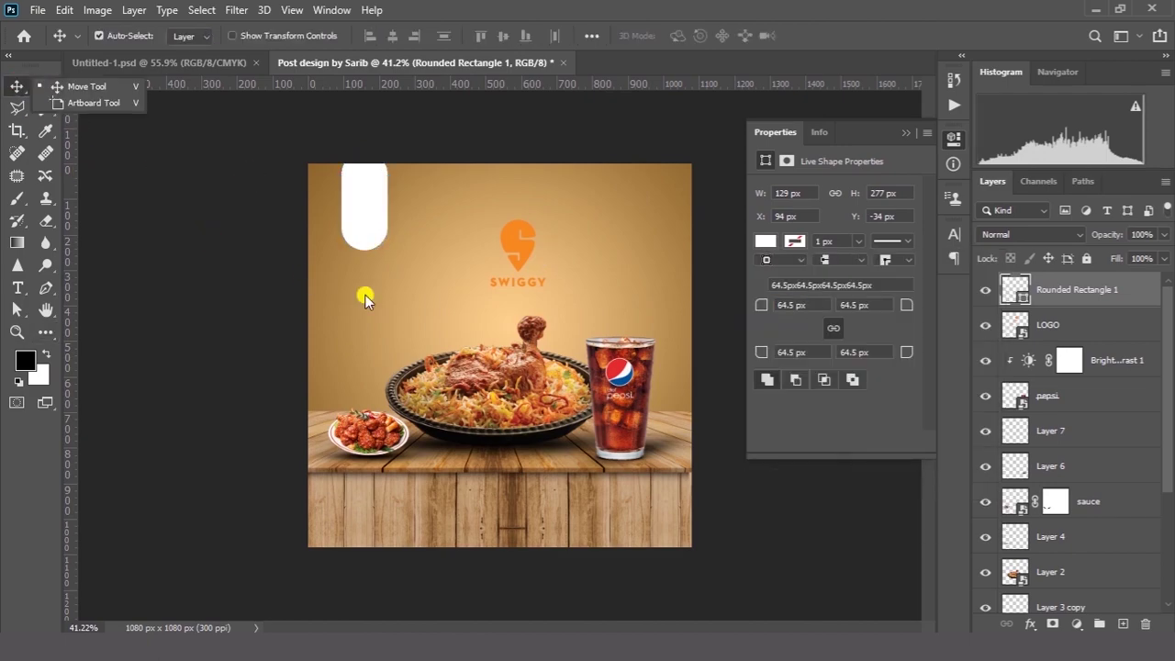
pyautogui.moveTo(381, 278); pyautogui.dragTo(375, 266)
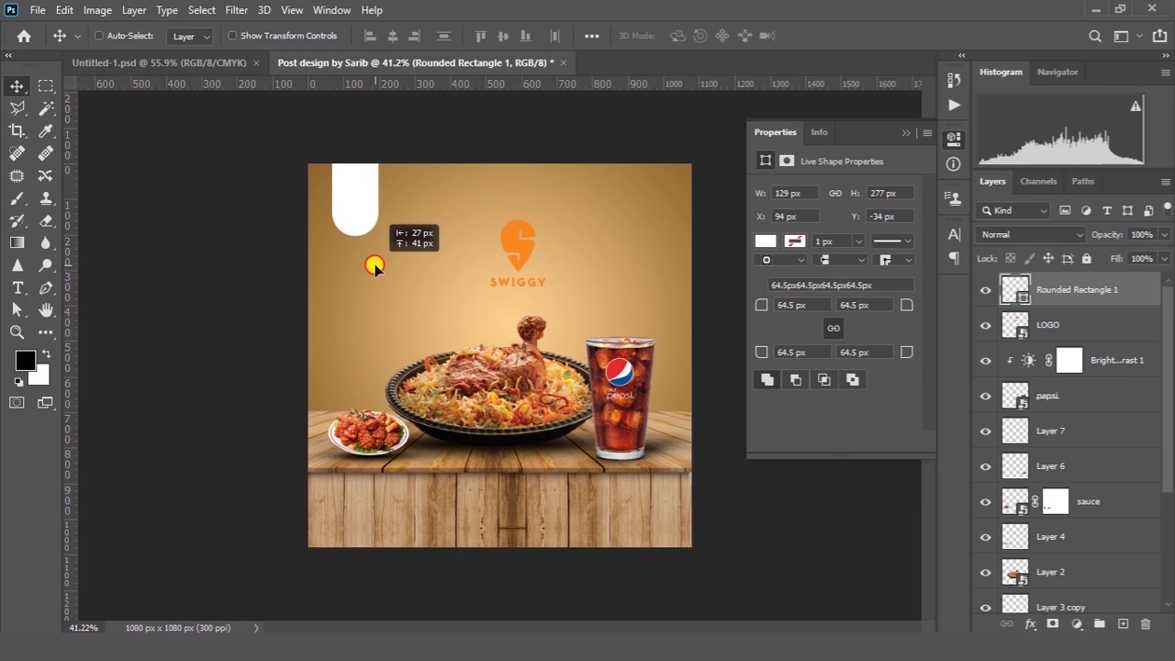
# - Move the Swiggy logo onto the white tab and bring its layer above Rounded Rectangle 1
pyautogui.keyDown('ctrl'); pyautogui.click(519, 267); pyautogui.keyUp('ctrl')
pyautogui.moveTo(554, 305); pyautogui.dragTo(403, 250)
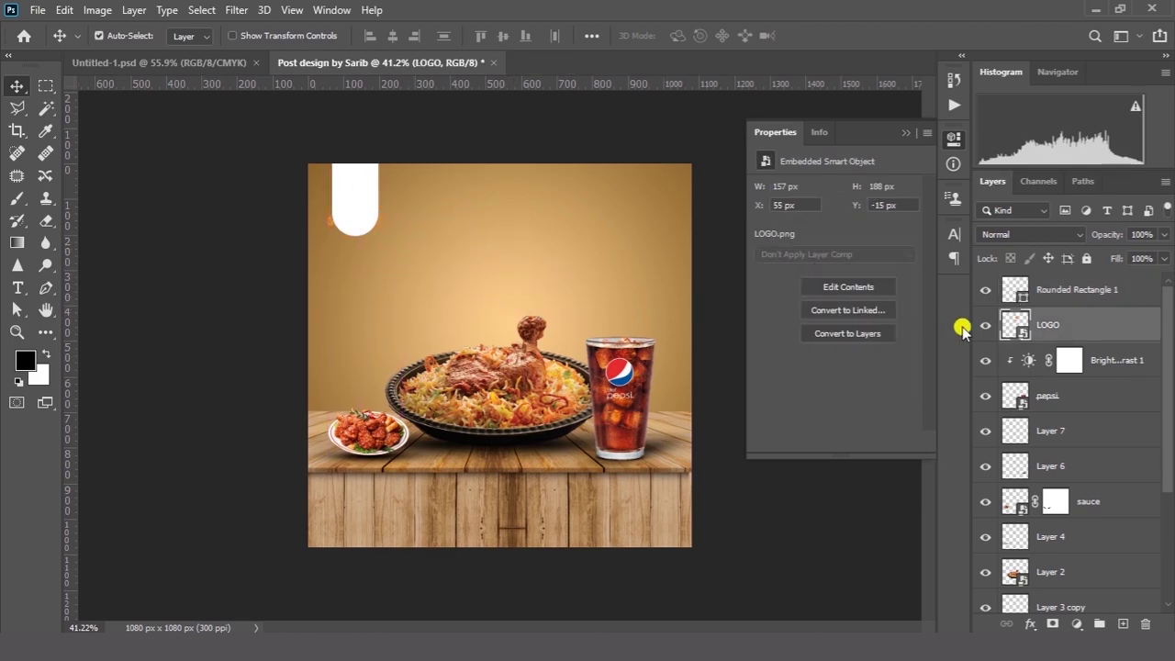
pyautogui.moveTo(980, 323); pyautogui.dragTo(1118, 269)
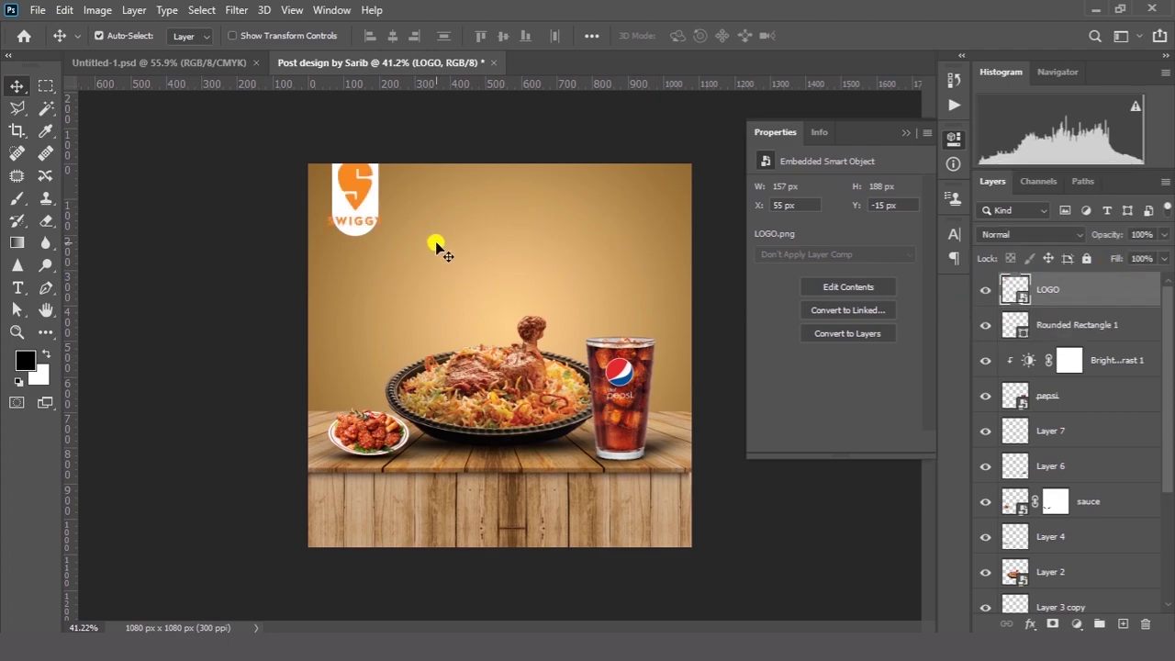
# - Shrink the Swiggy logo to about 97 × 117 px and position it inside the white tab
pyautogui.press('t')
pyautogui.hotkey('ctrl', 't')
pyautogui.moveTo(392, 157); pyautogui.dragTo(376, 155)
pyautogui.press('Return')
pyautogui.moveTo(414, 190); pyautogui.dragTo(414, 196)
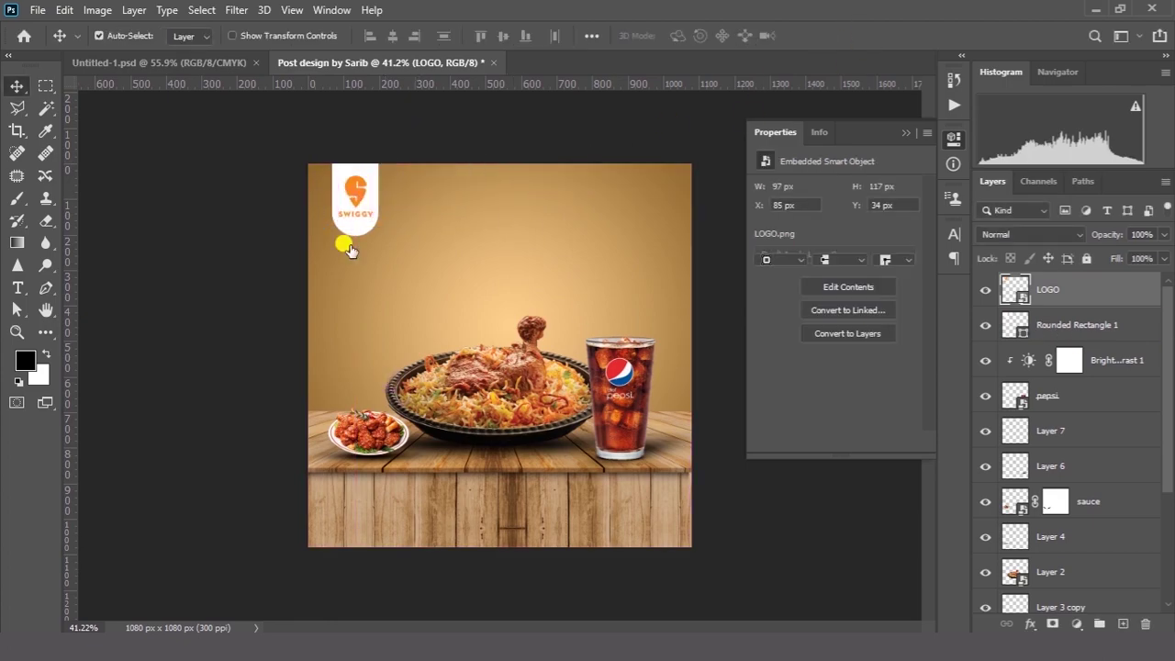
# - Select the logo and white tab together and reposition them closer to the canvas's upper-left corner
pyautogui.keyDown('ctrl'); pyautogui.keyDown('shift'); pyautogui.click(345, 231); pyautogui.keyUp('shift'); pyautogui.keyUp('ctrl')
pyautogui.moveTo(390, 234); pyautogui.dragTo(378, 233)
pyautogui.moveTo(387, 191); pyautogui.dragTo(414, 199)
pyautogui.click(1041, 298)
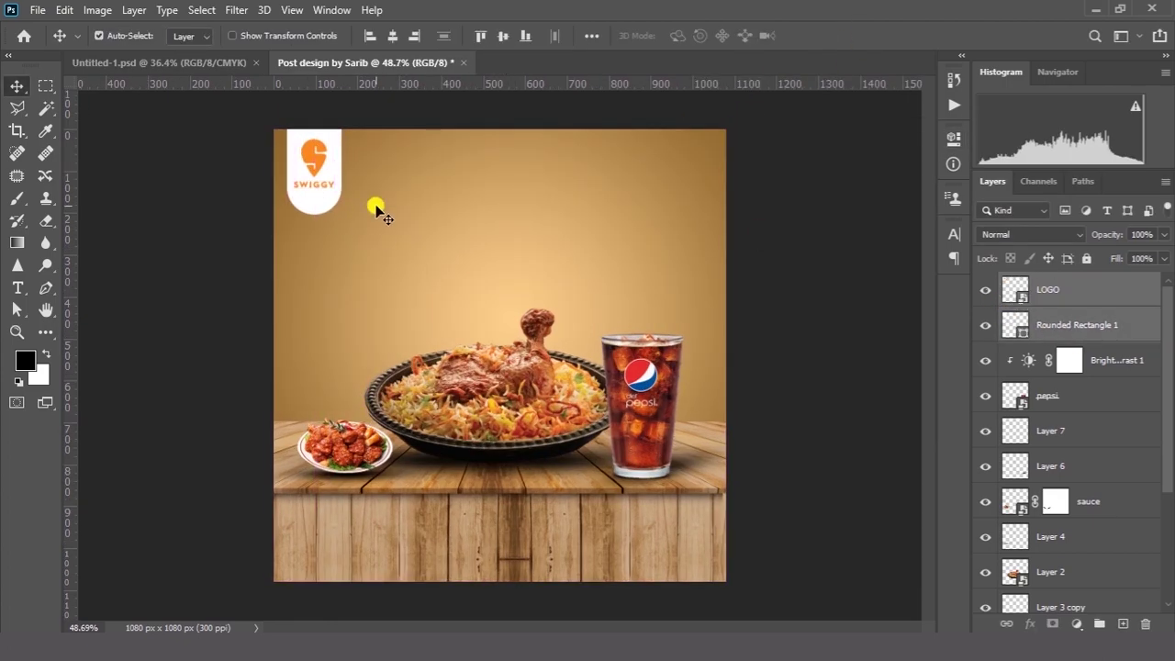
pyautogui.moveTo(372, 169); pyautogui.dragTo(379, 169)
pyautogui.click(379, 168)
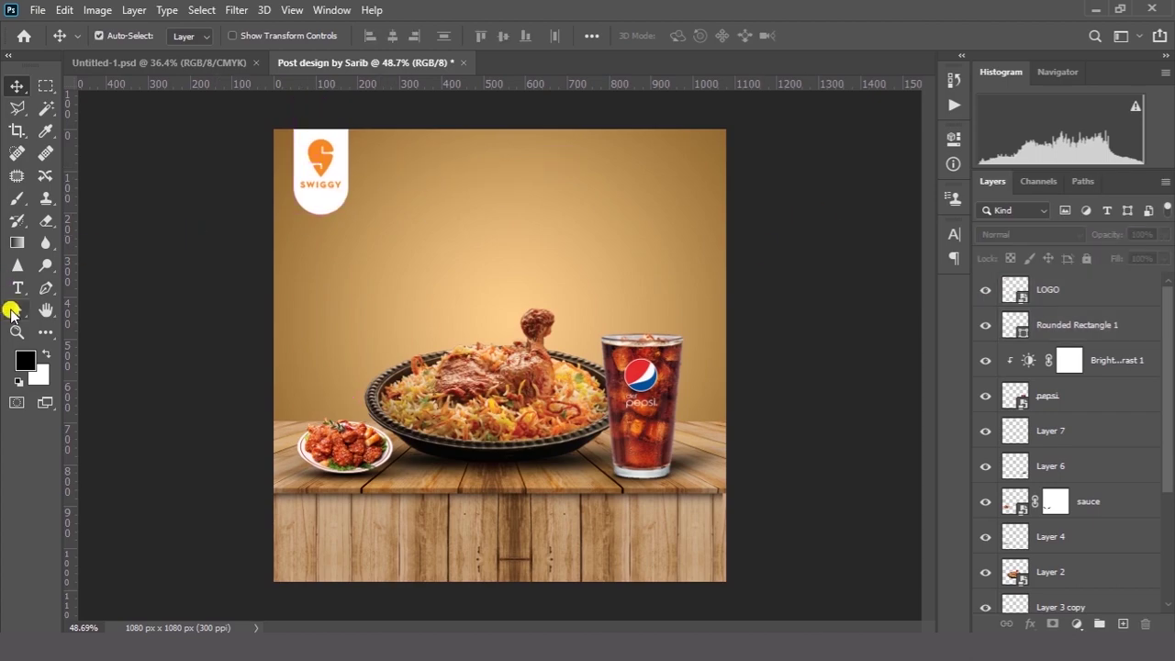
# - Add the text "Hyderabadi" in Alpha crisp at 22 pt and move it near the canvas's upper middle
pyautogui.click(22, 288)
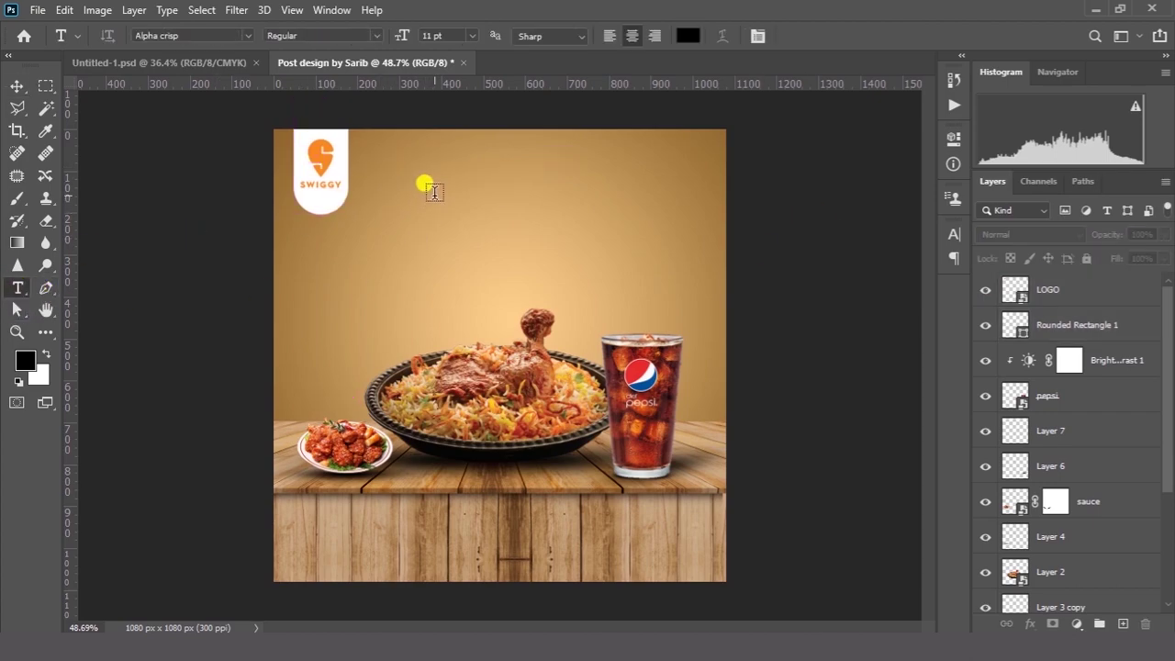
pyautogui.click(433, 191)
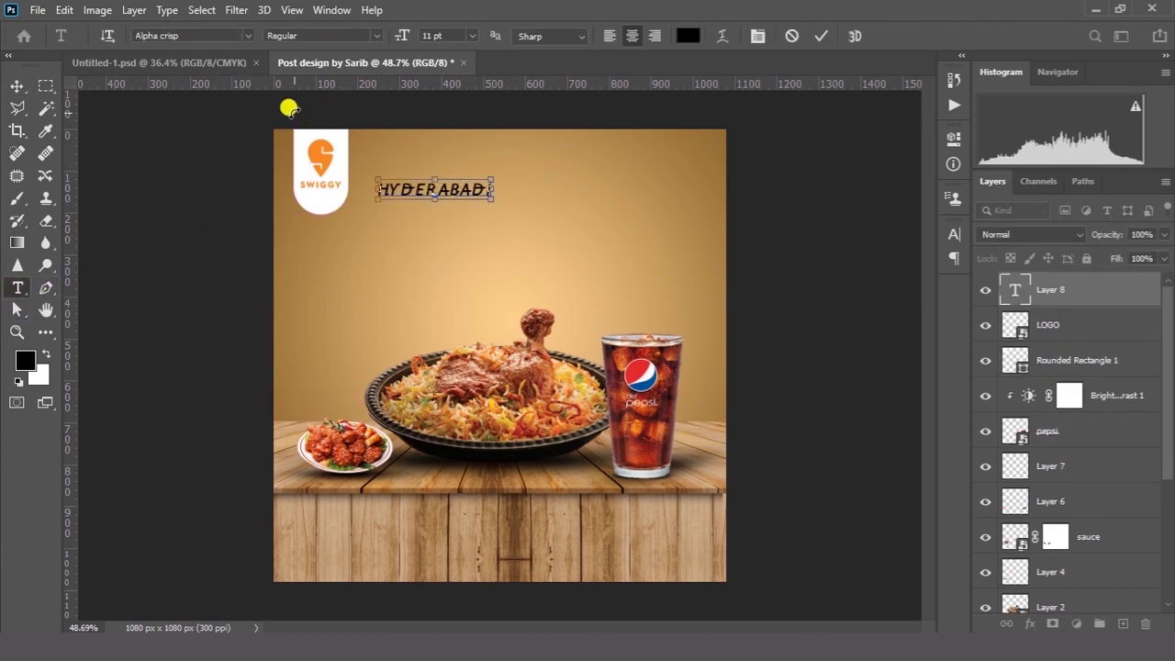
pyautogui.hotkey('ctrl', 'a')
pyautogui.click(246, 36)
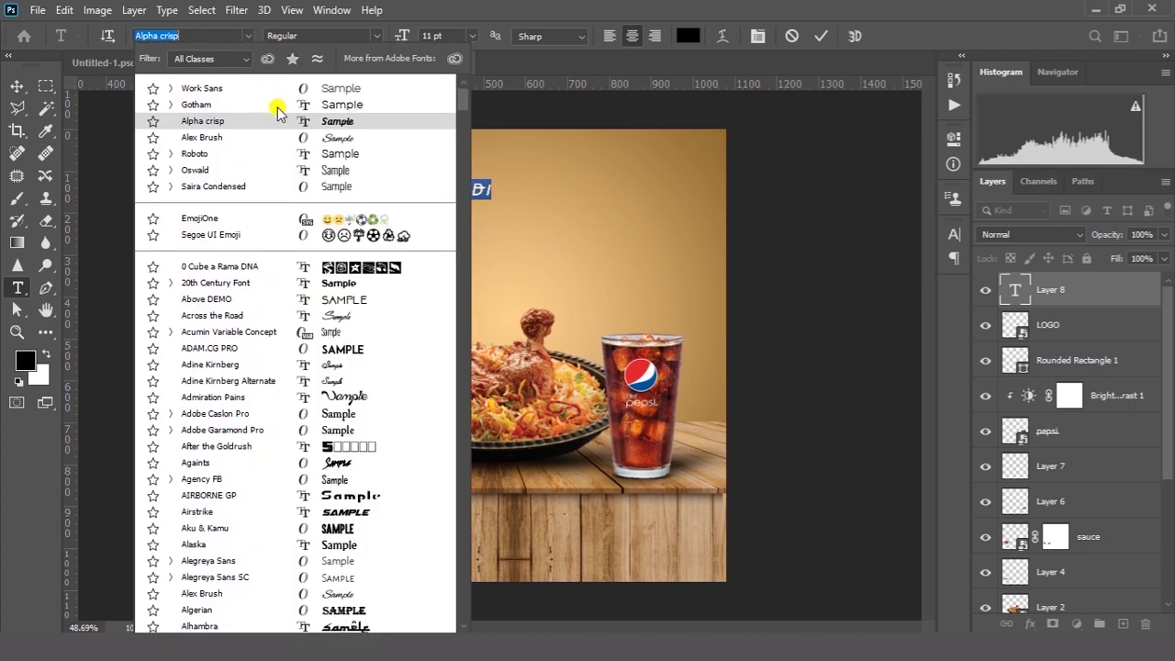
pyautogui.click(340, 126)
pyautogui.moveTo(404, 34); pyautogui.dragTo(408, 36)
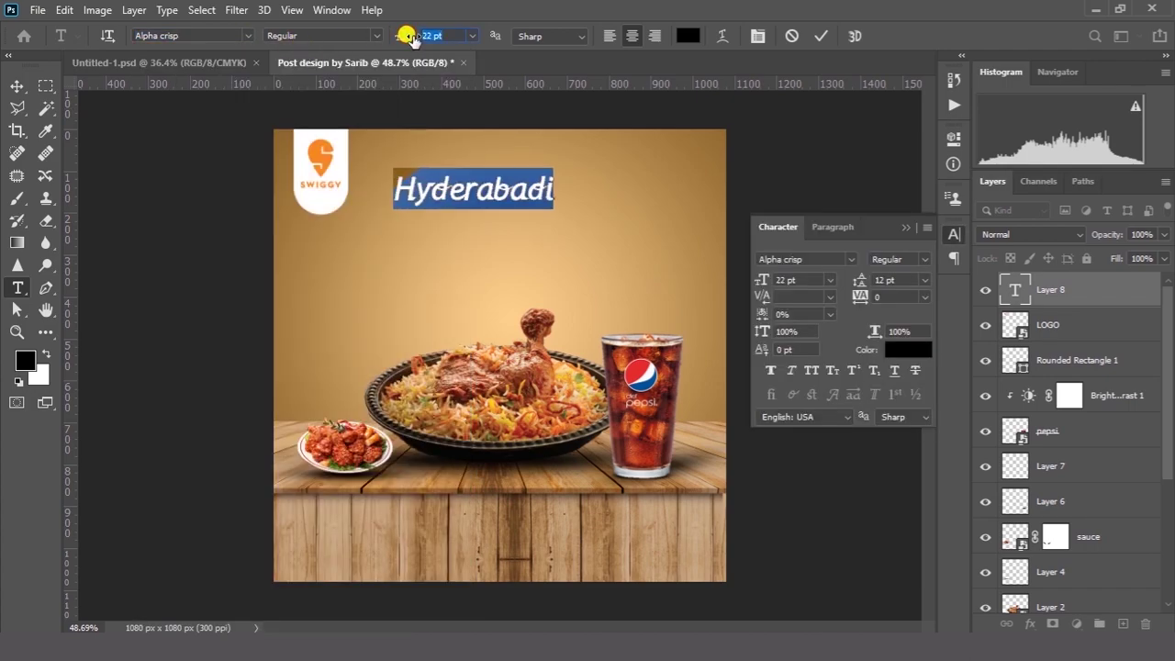
pyautogui.click(819, 35)
pyautogui.click(18, 85)
pyautogui.moveTo(515, 264); pyautogui.dragTo(541, 235)
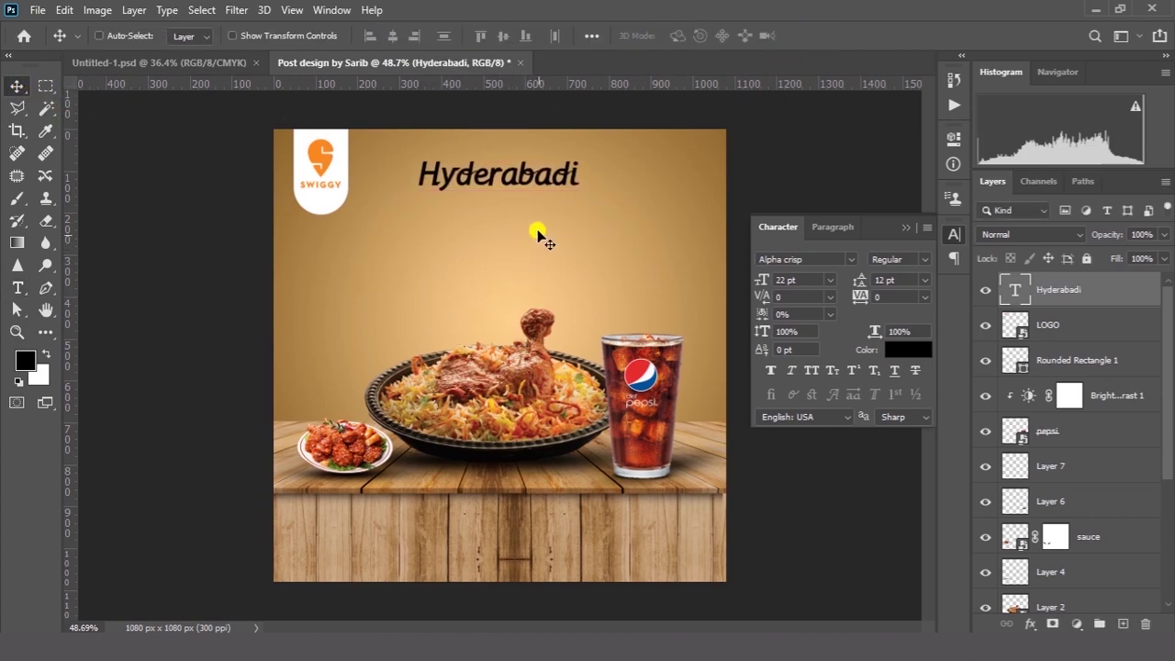
# - Recolor the Hyderabadi text to a very dark brown based on a color sampled from the background
pyautogui.doubleClick(557, 147)
pyautogui.click(688, 36)
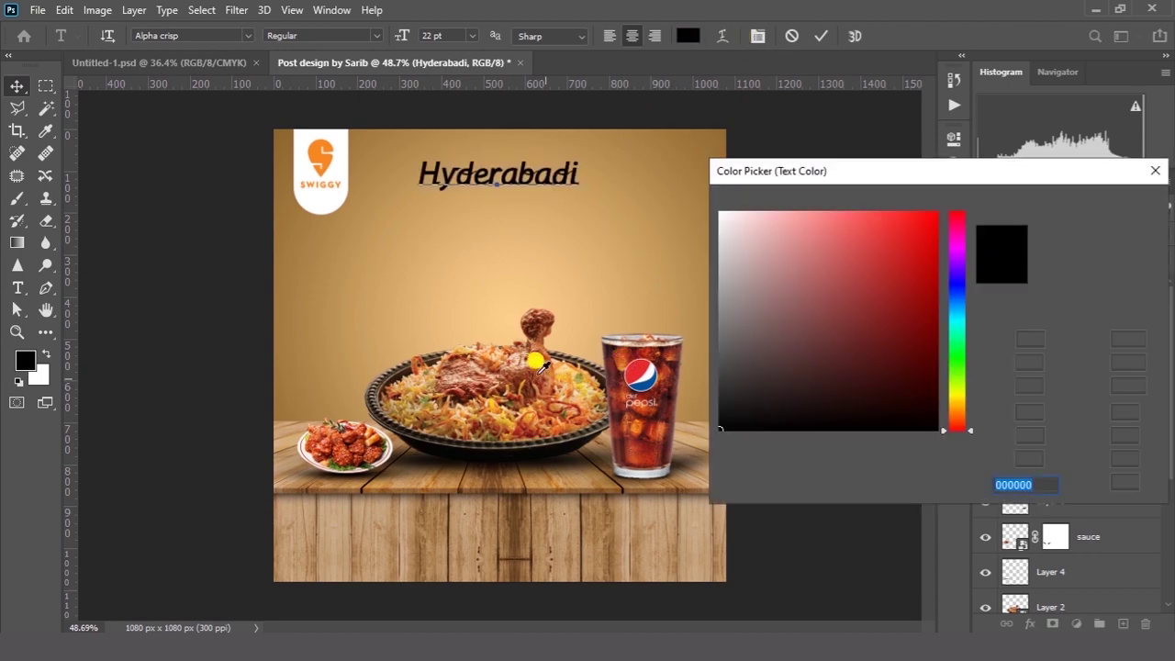
pyautogui.click(298, 375)
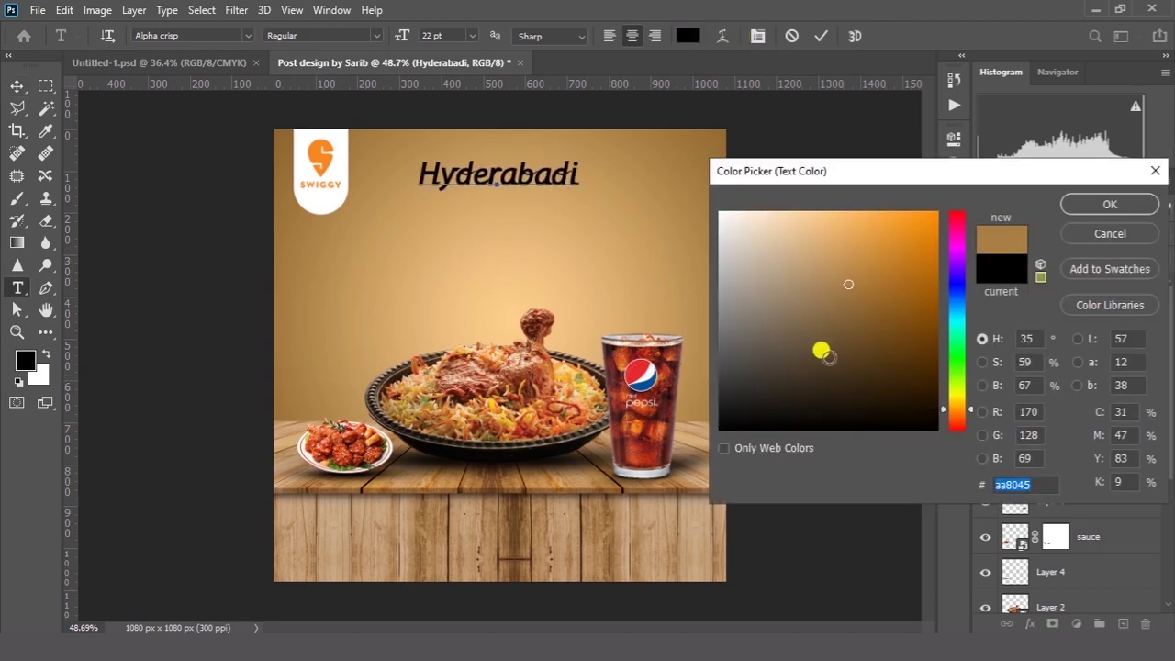
pyautogui.click(921, 369)
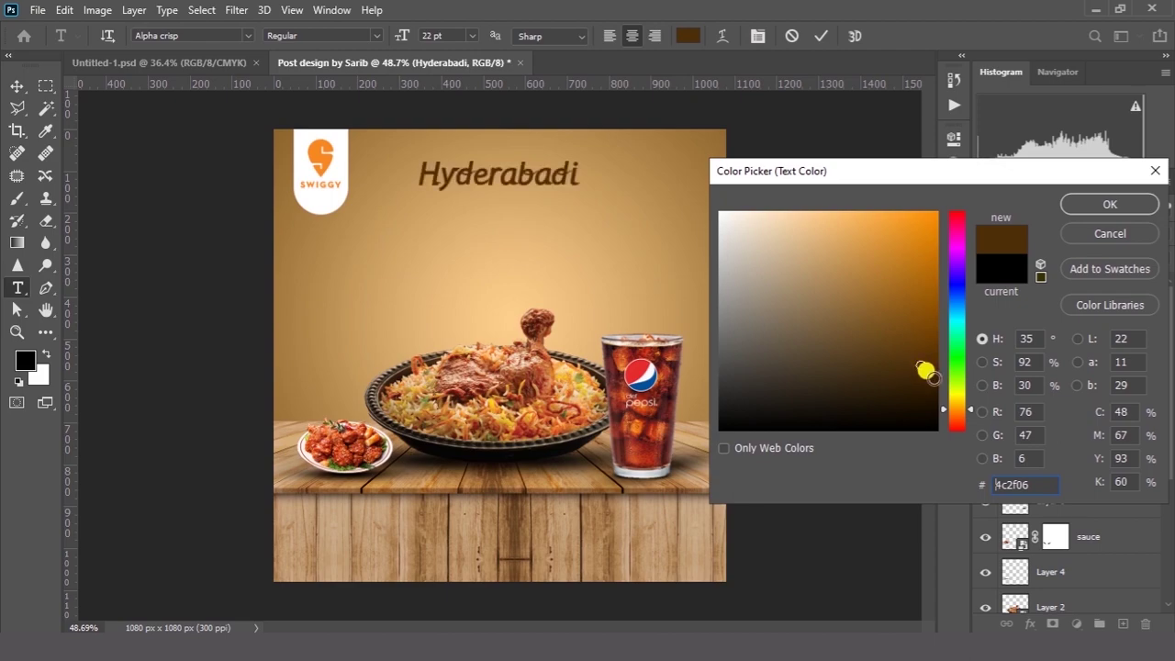
pyautogui.click(934, 382)
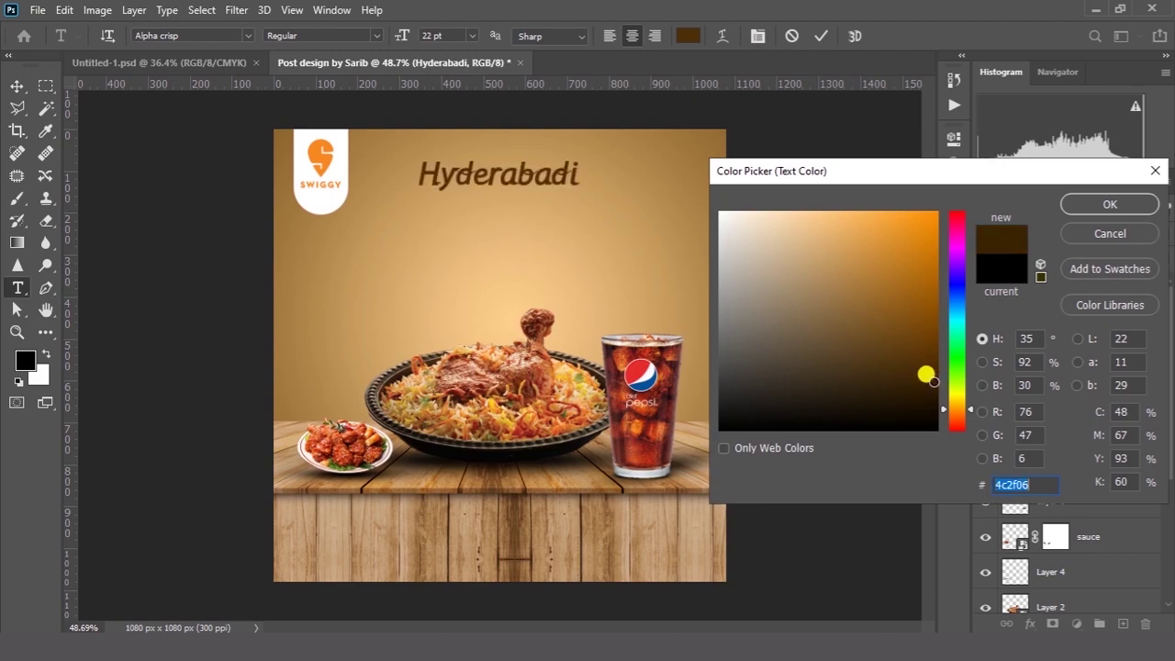
pyautogui.click(1084, 204)
pyautogui.click(823, 37)
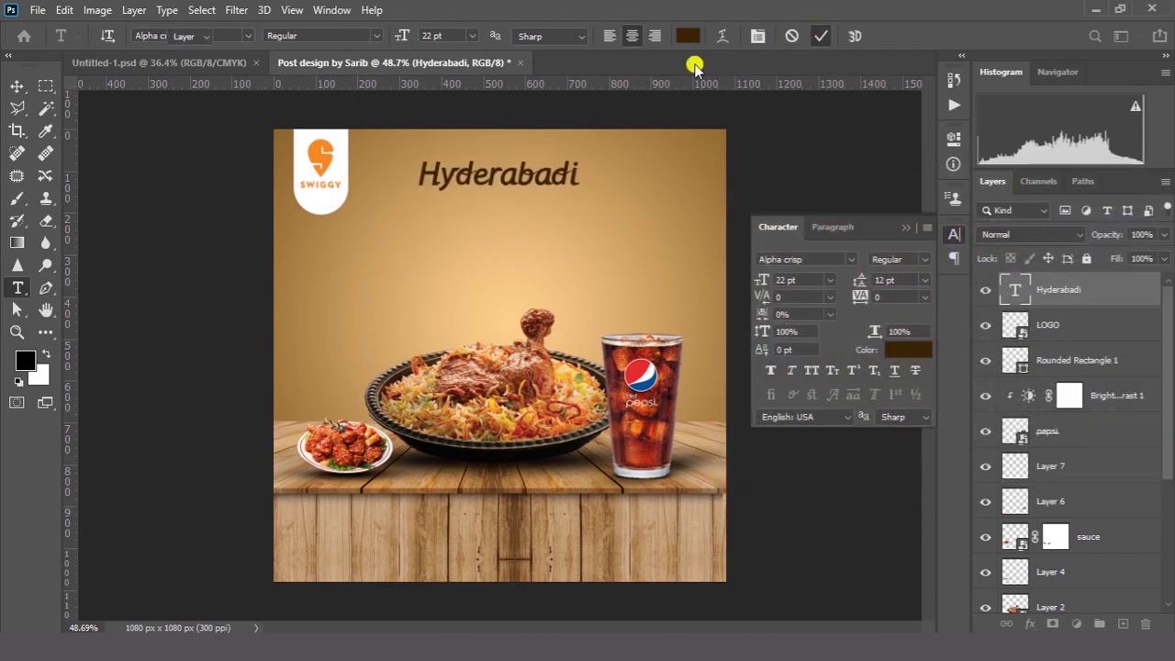
# - Center the Hyderabadi text horizontally on the canvas by aligning it to a full-canvas selection, and clear the selection
pyautogui.press('v')
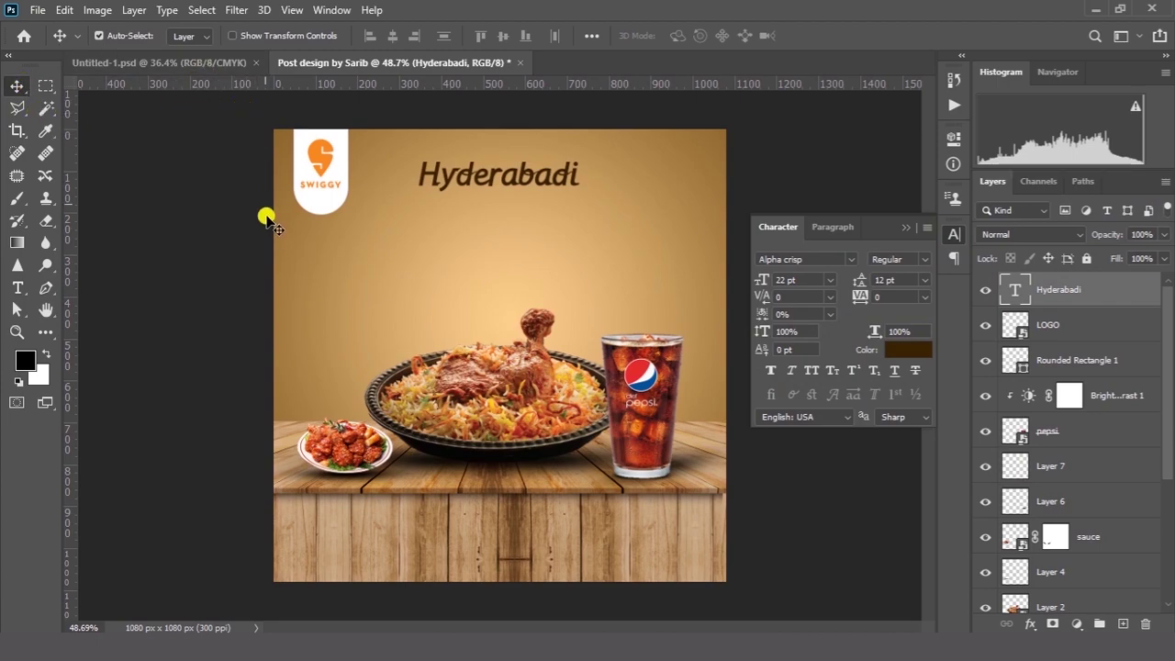
pyautogui.click(201, 9)
pyautogui.click(229, 31)
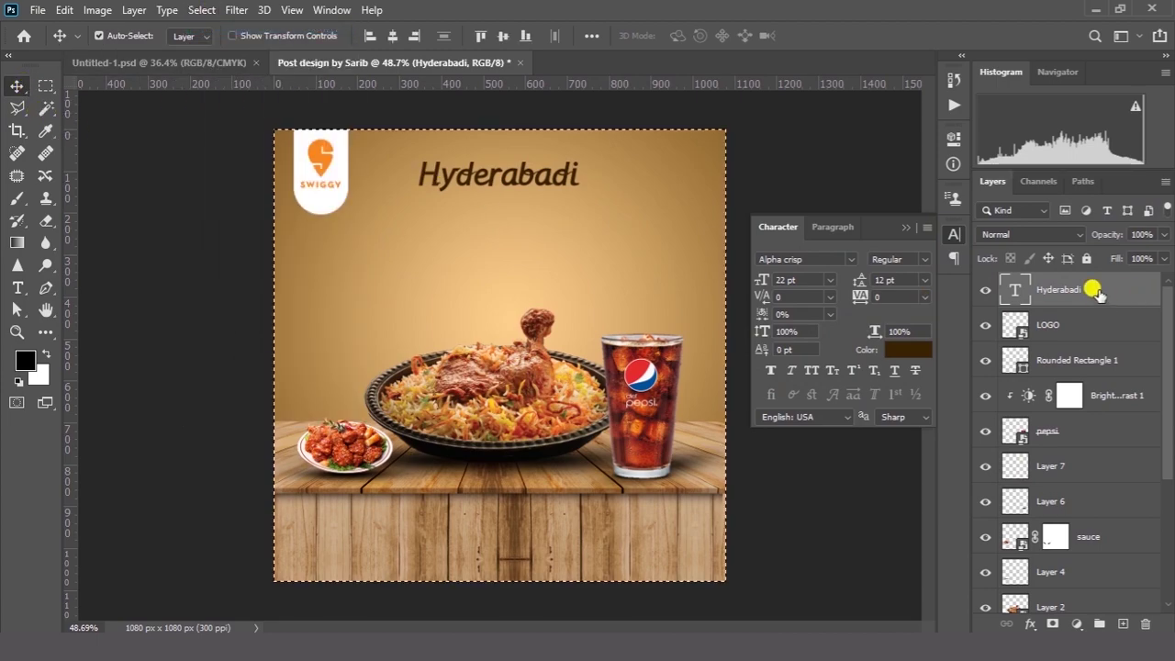
pyautogui.click(393, 37)
pyautogui.click(195, 10)
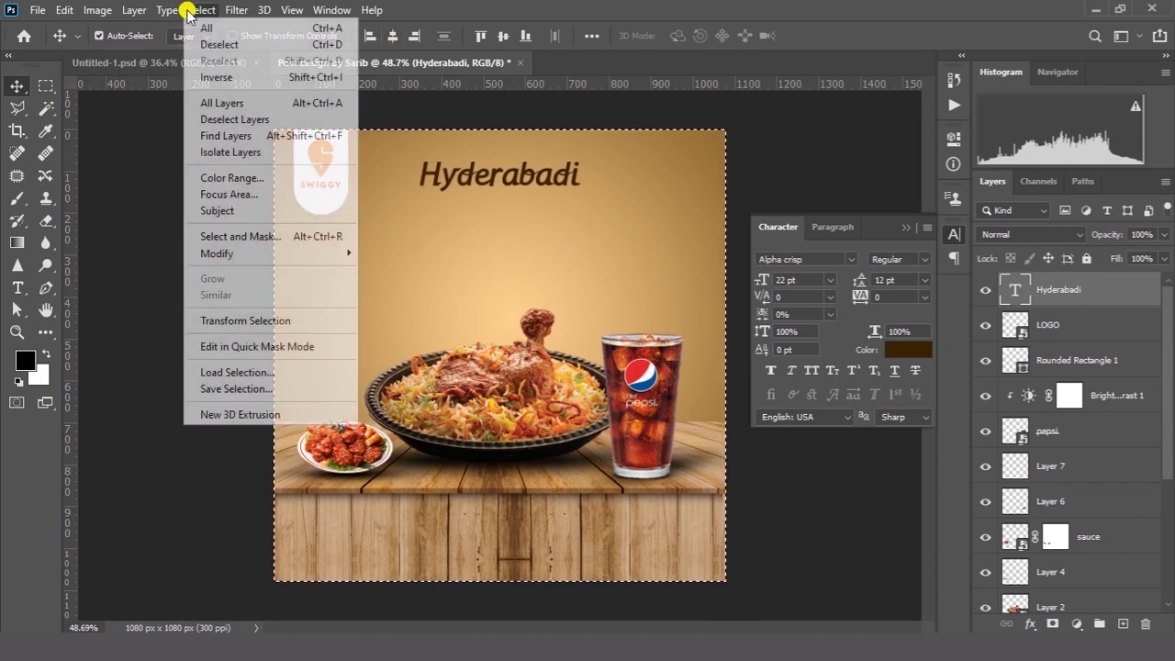
pyautogui.click(196, 43)
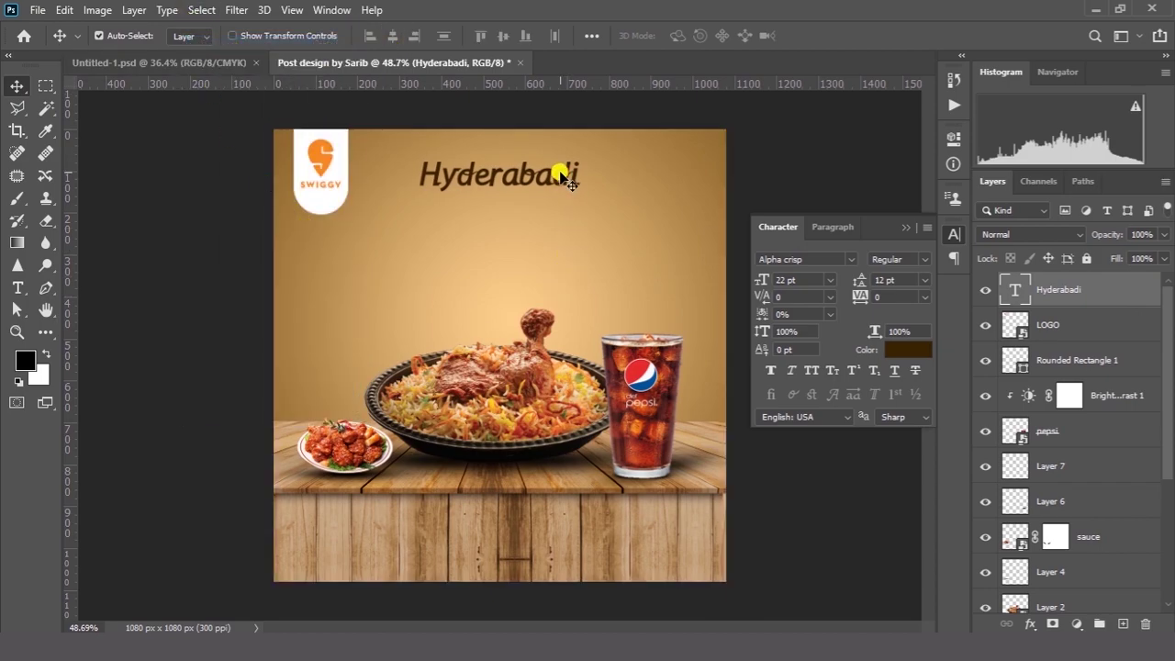
# - Duplicate the Hyderabadi text directly beneath the original and replace the copy's wording with "BIRYANI"
pyautogui.moveTo(602, 183); pyautogui.dragTo(532, 215)
pyautogui.doubleClick(531, 215)
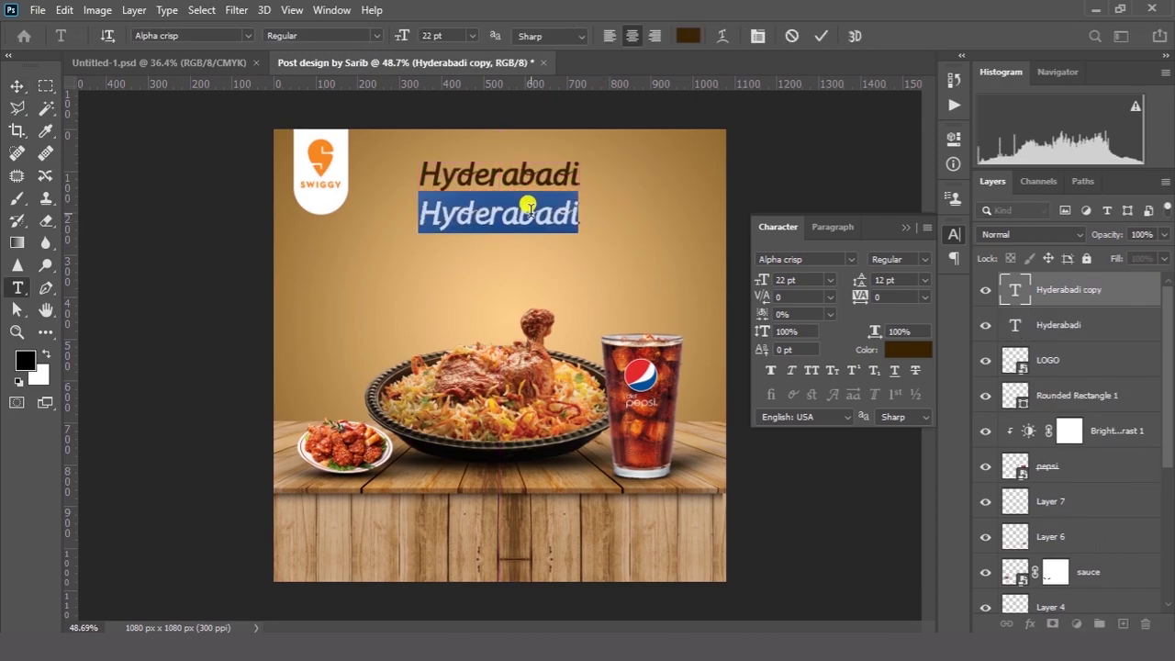
pyautogui.click(530, 215)
pyautogui.hotkey('ctrl', 'a')
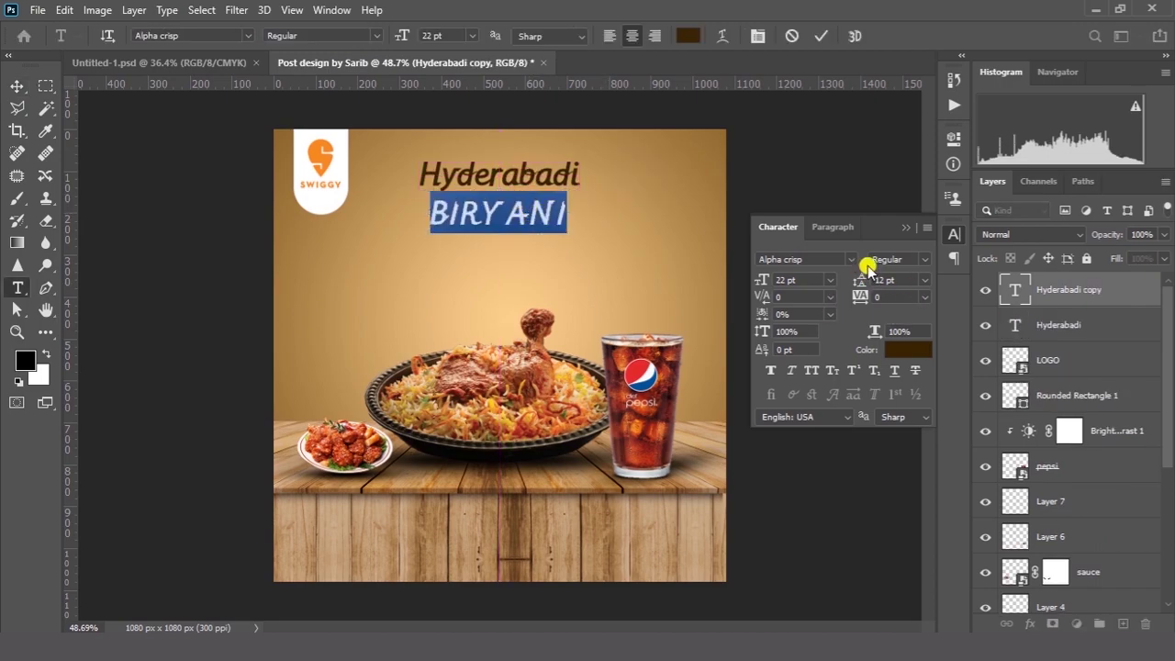
# - Change the font of the BIRYANI text to Work Sans Bold
pyautogui.click(852, 259)
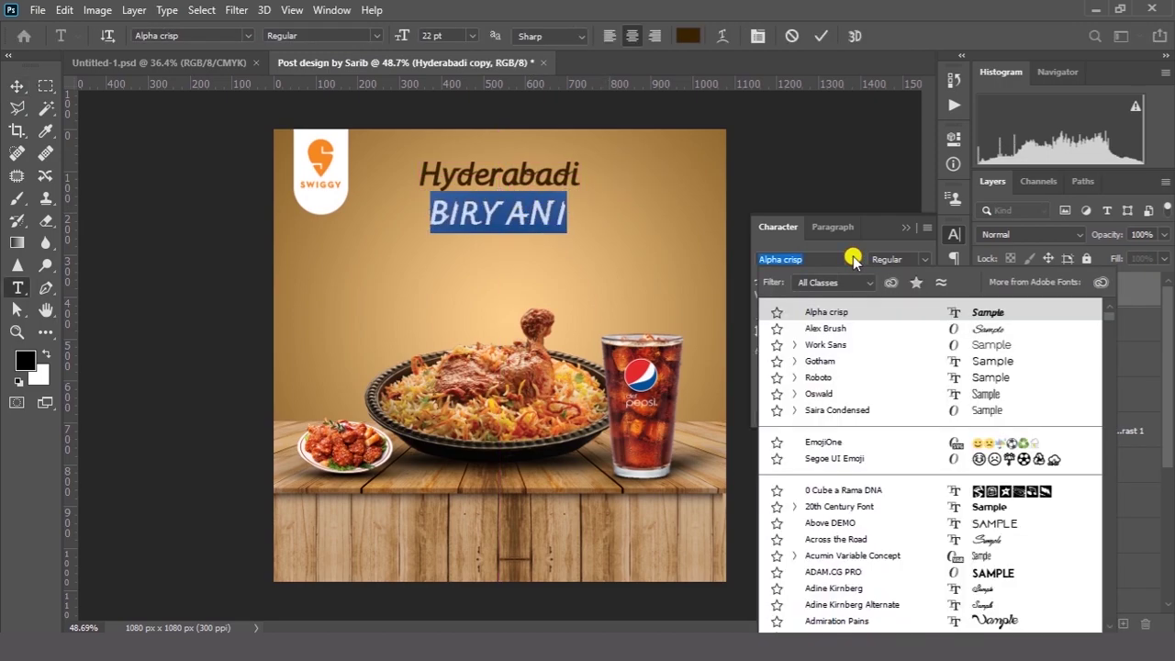
pyautogui.click(863, 349)
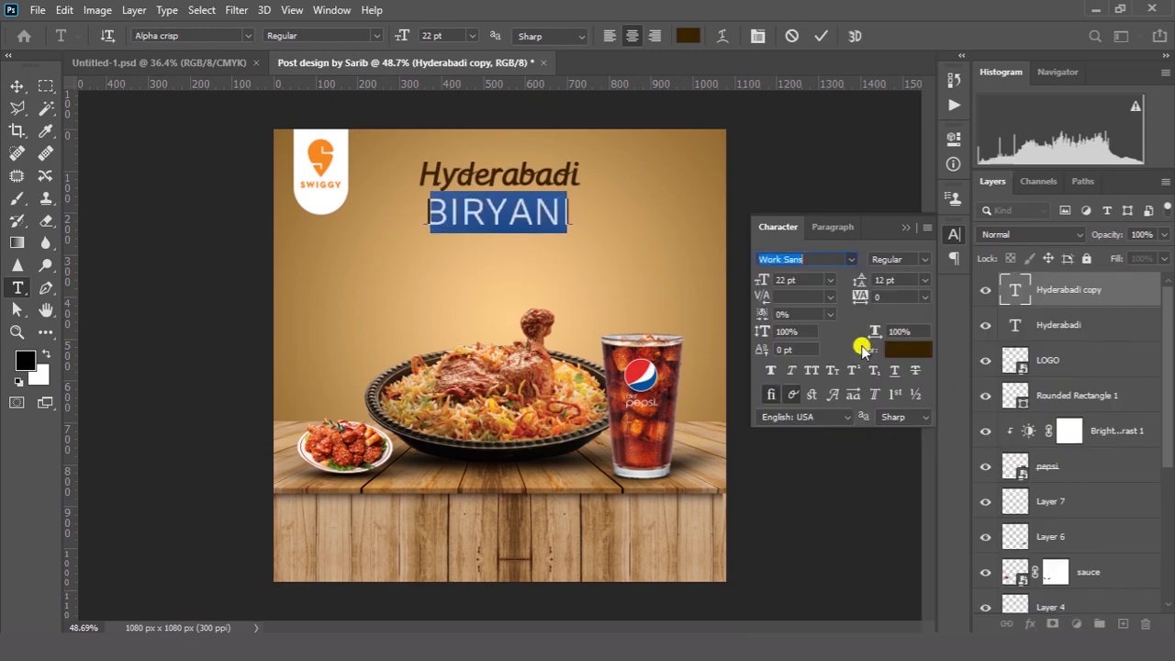
pyautogui.click(923, 260)
pyautogui.click(892, 360)
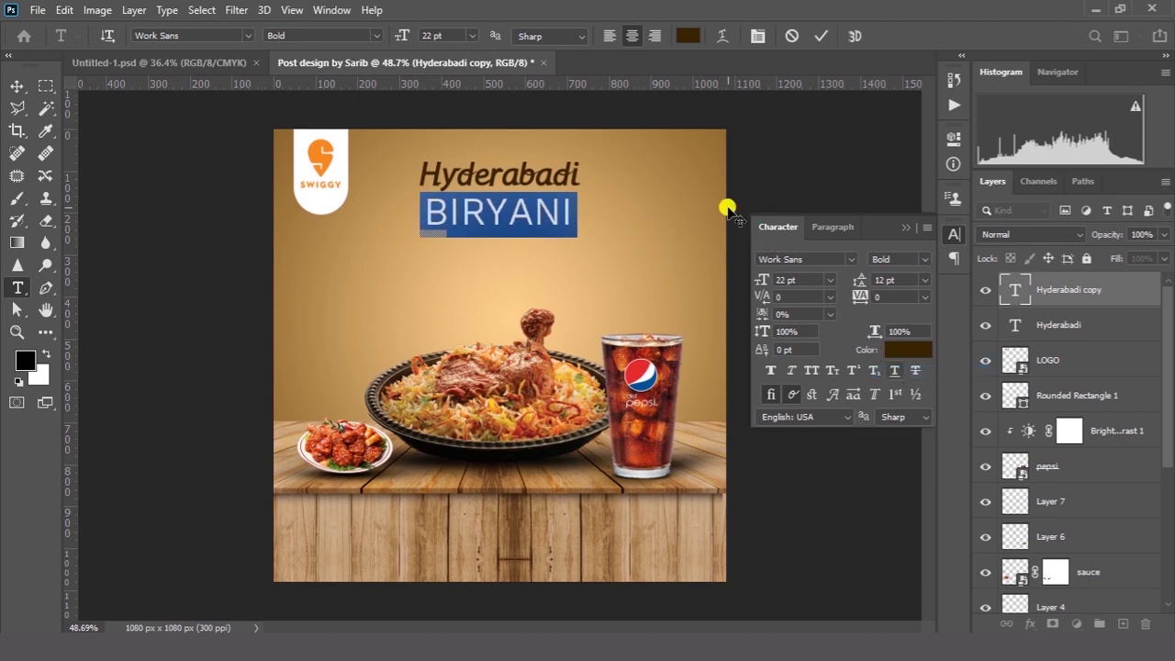
# - Enlarge the BIRYANI text to 36 pt and move it down so it clears the Hyderabadi line
pyautogui.moveTo(397, 35); pyautogui.dragTo(407, 35)
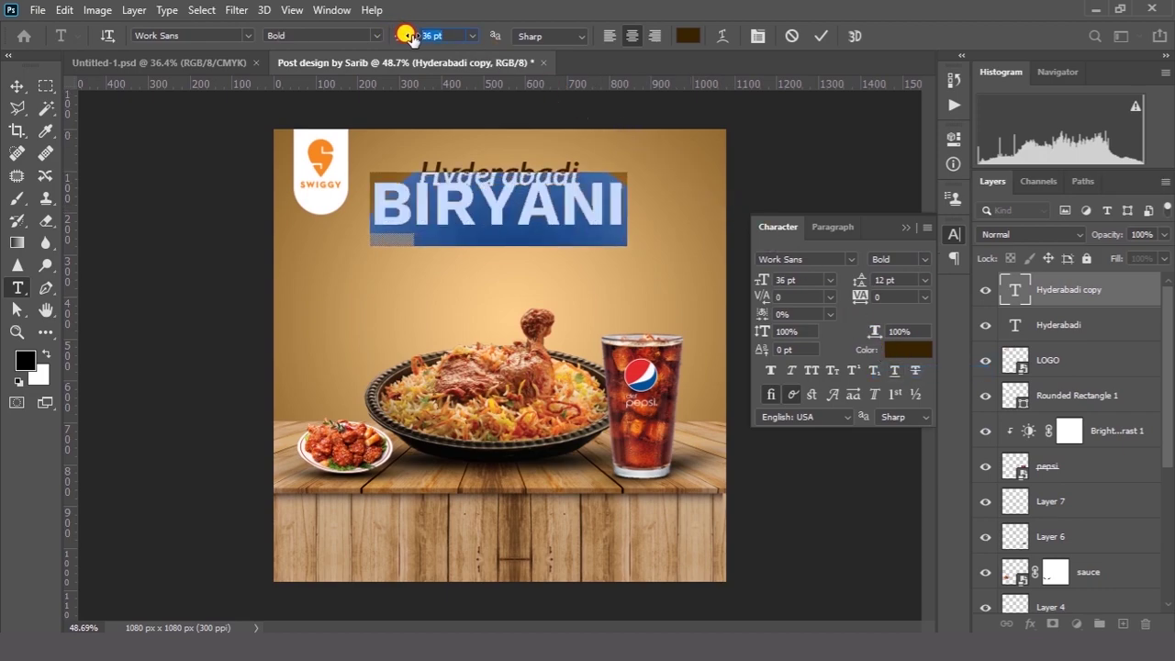
pyautogui.click(819, 37)
pyautogui.click(16, 87)
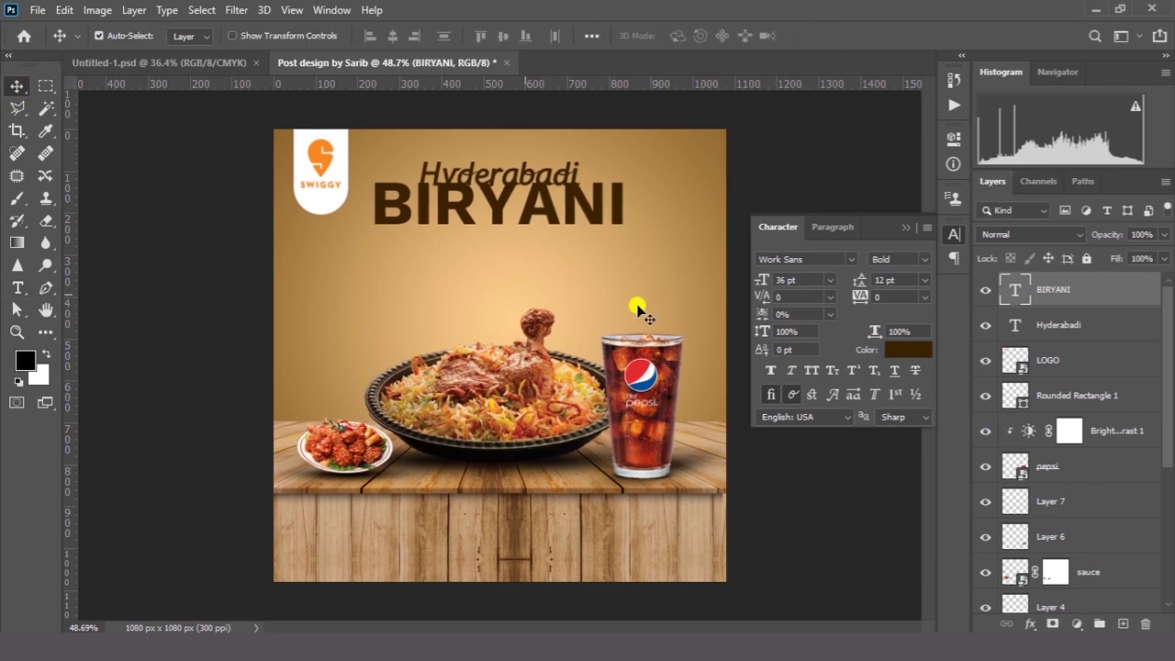
pyautogui.moveTo(676, 202); pyautogui.dragTo(681, 216)
pyautogui.hotkey('ctrl', 'Tab')
pyautogui.hotkey('ctrl', 'Tab')
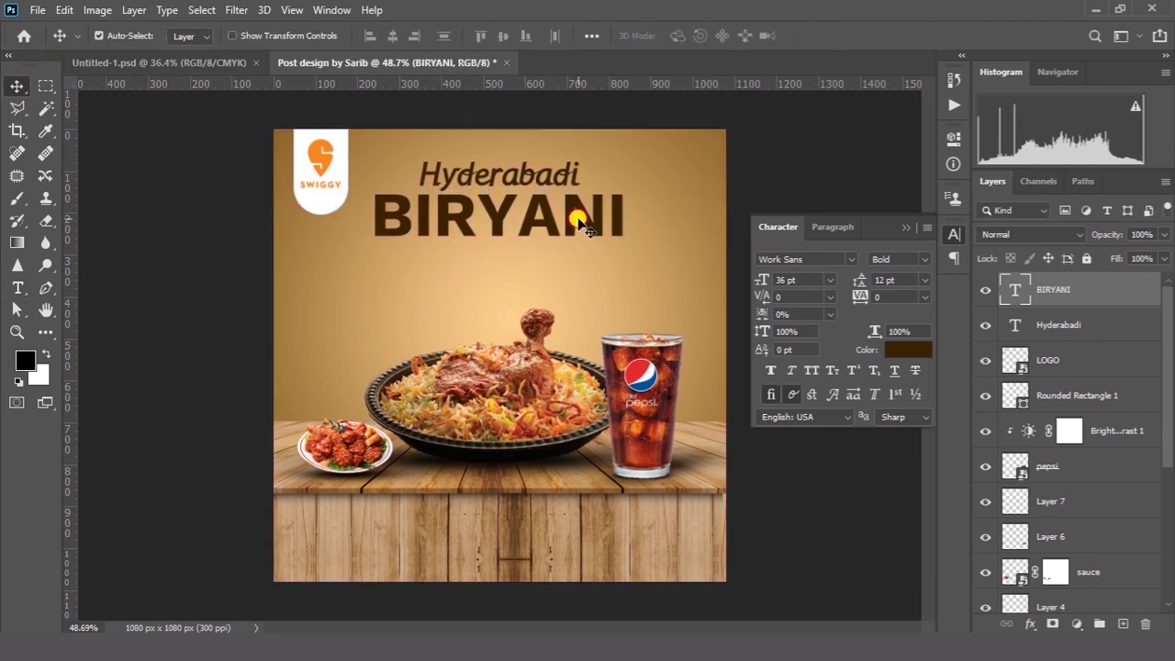
# - Recolor the BIRYANI text to white (#ffffff)
pyautogui.doubleClick(583, 225)
pyautogui.click(895, 350)
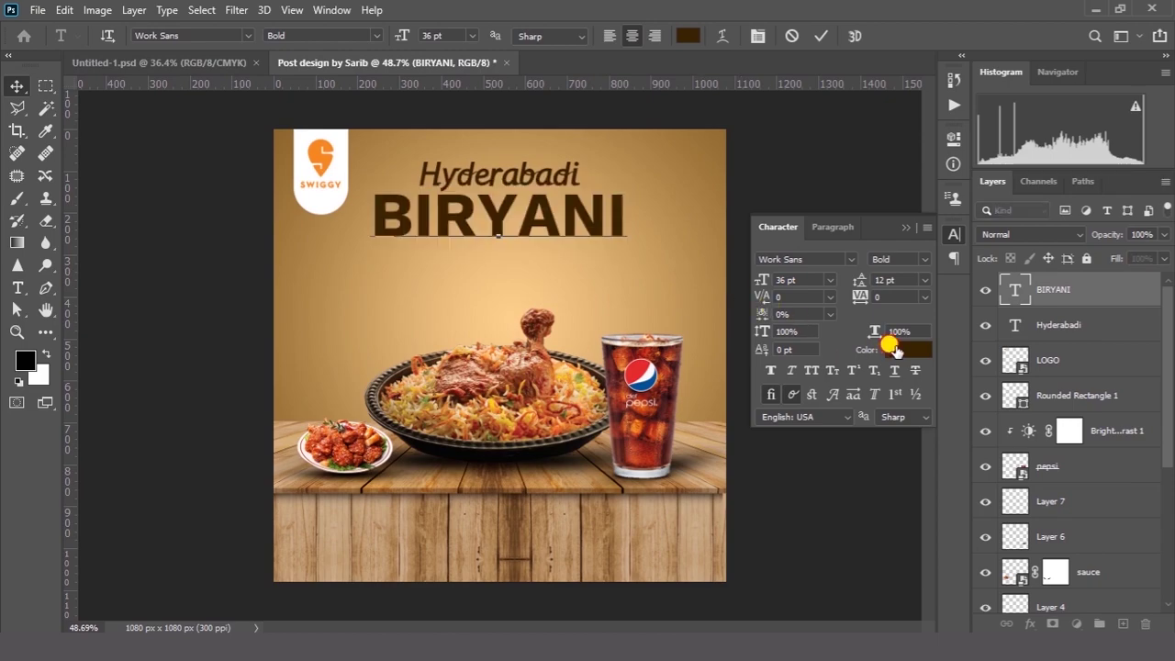
pyautogui.moveTo(741, 220); pyautogui.dragTo(700, 199)
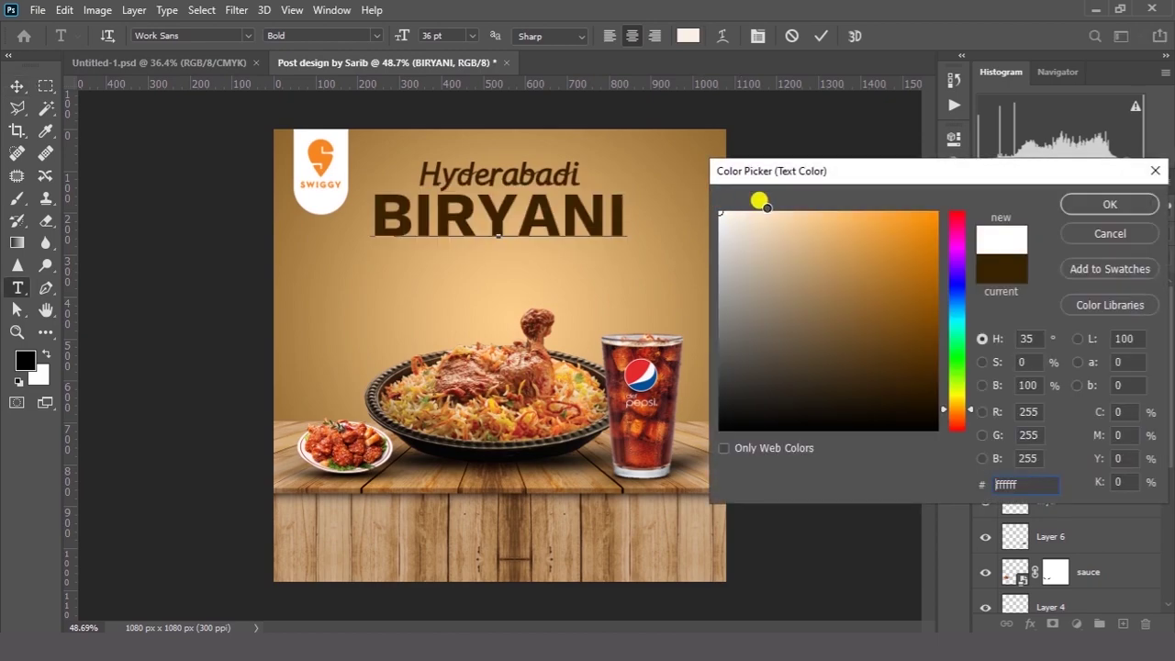
pyautogui.click(1095, 207)
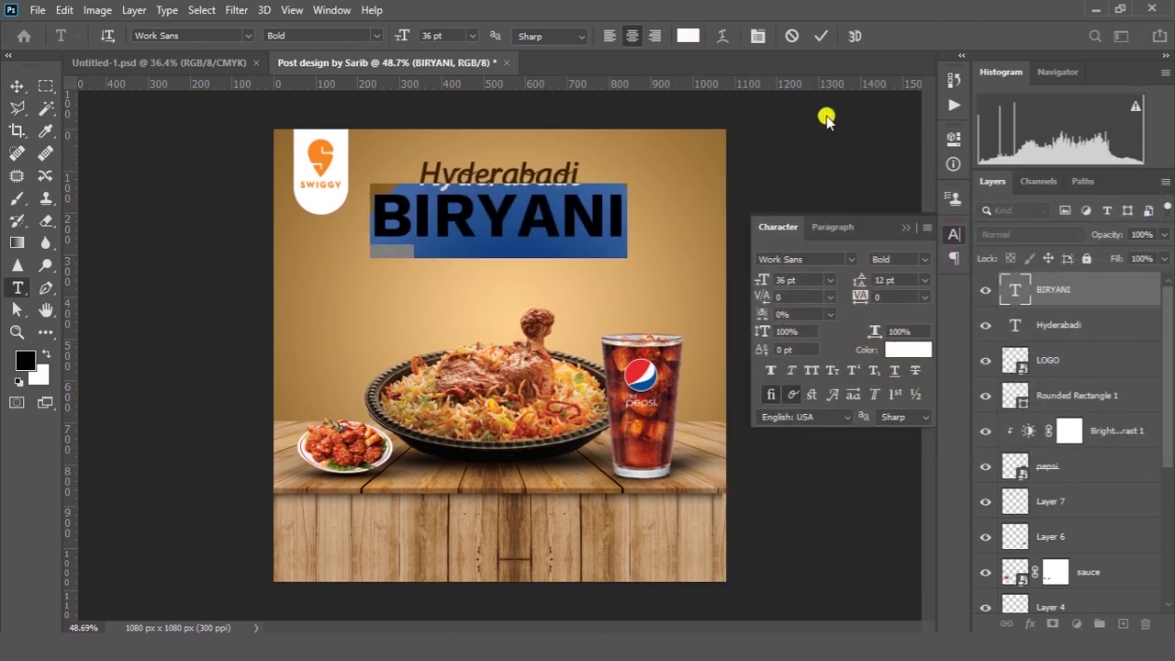
pyautogui.click(817, 36)
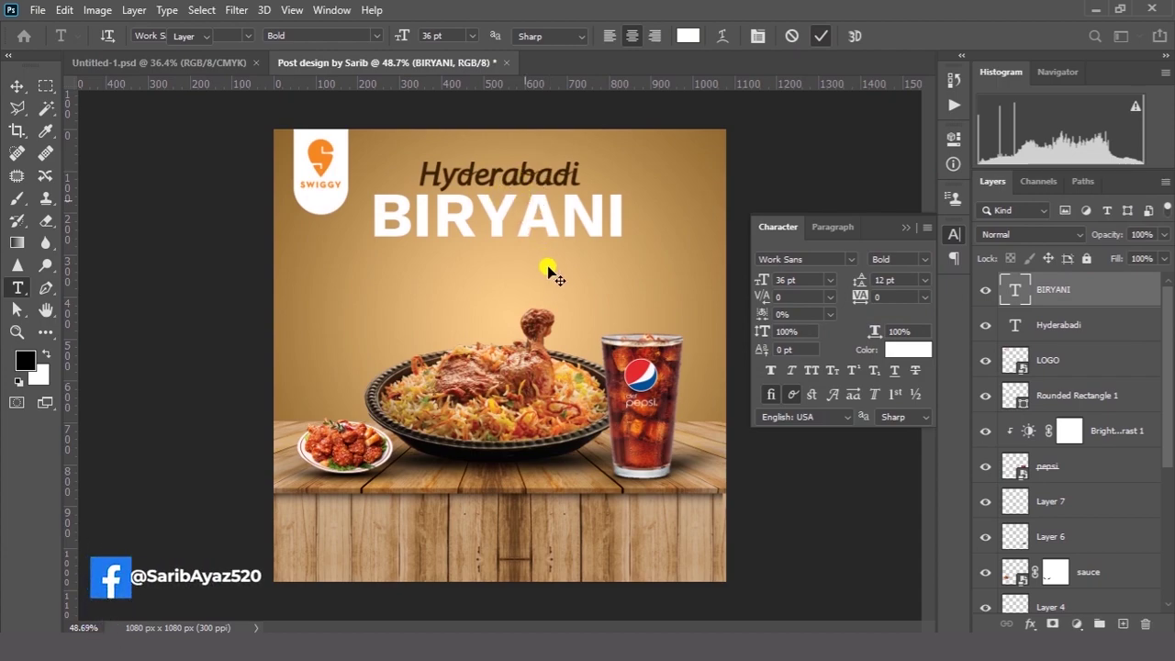
# - Scale the BIRYANI text up proportionally to about 39.5 pt, keeping it centered
pyautogui.hotkey('ctrl', 't')
pyautogui.moveTo(617, 257); pyautogui.dragTo(643, 244)
pyautogui.press('Return')
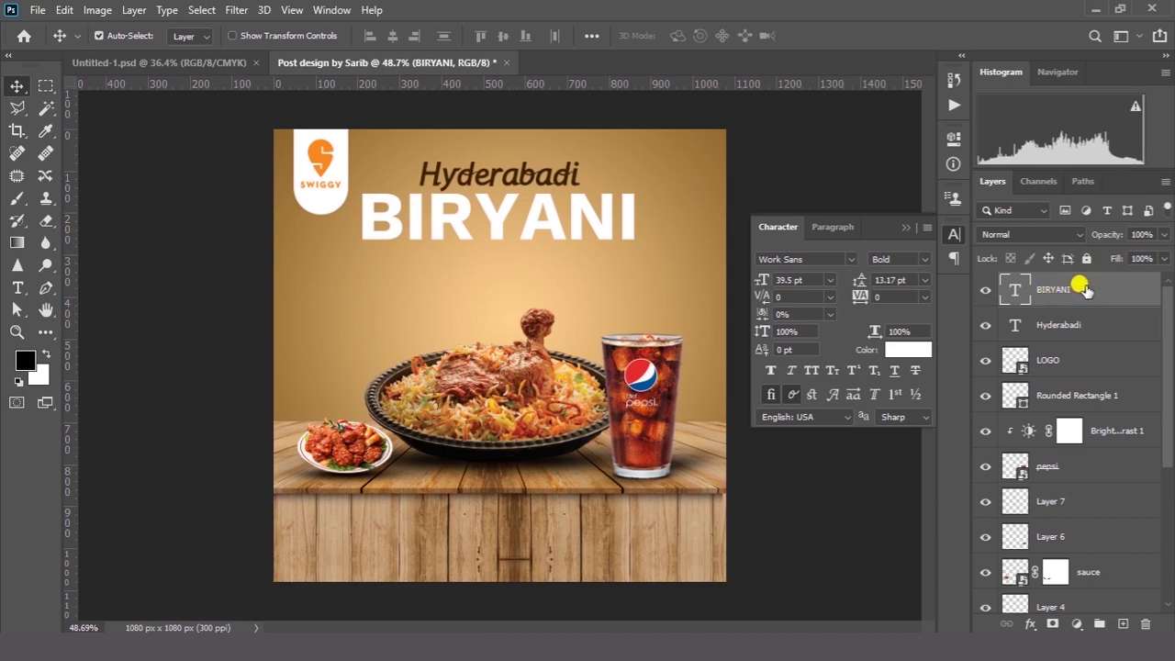
# - Duplicate the BIRYANI text layer and give the copy a 4 px inside stroke in dark brown (#421e01)
pyautogui.hotkey('ctrl', 'j')
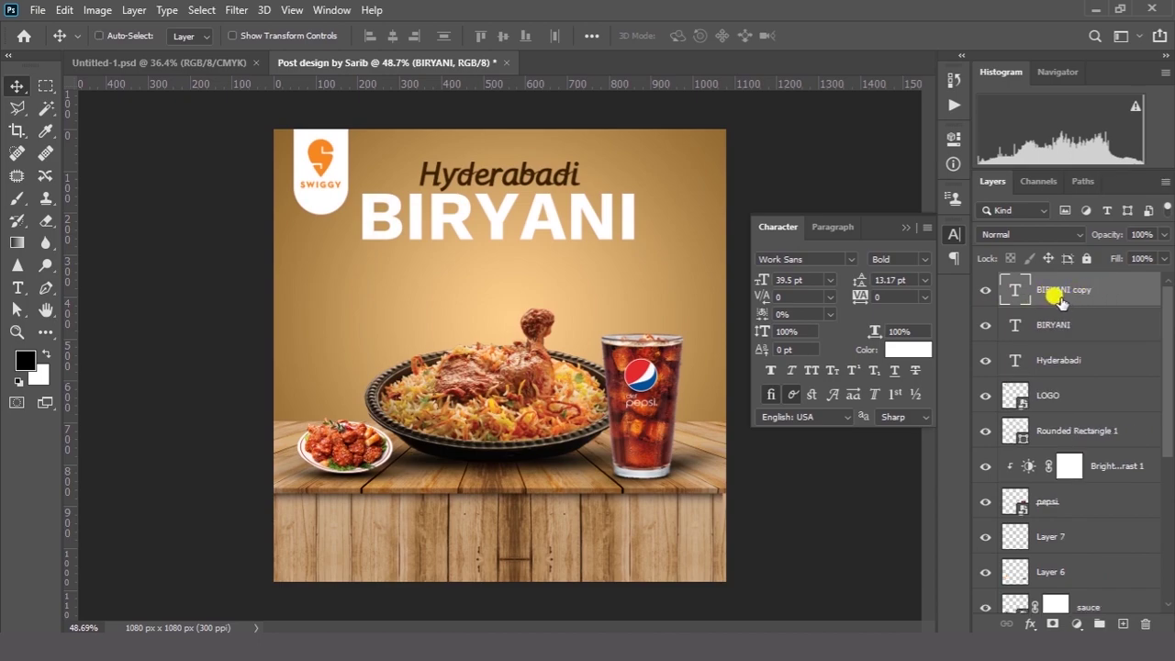
pyautogui.click(1034, 624)
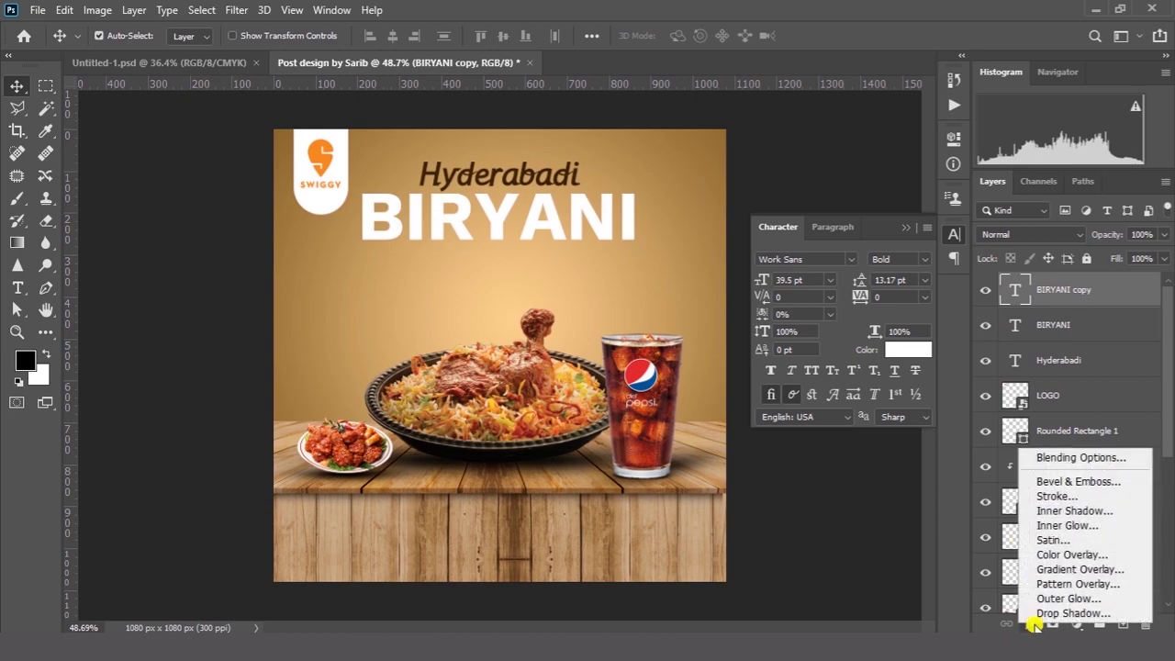
pyautogui.click(1046, 497)
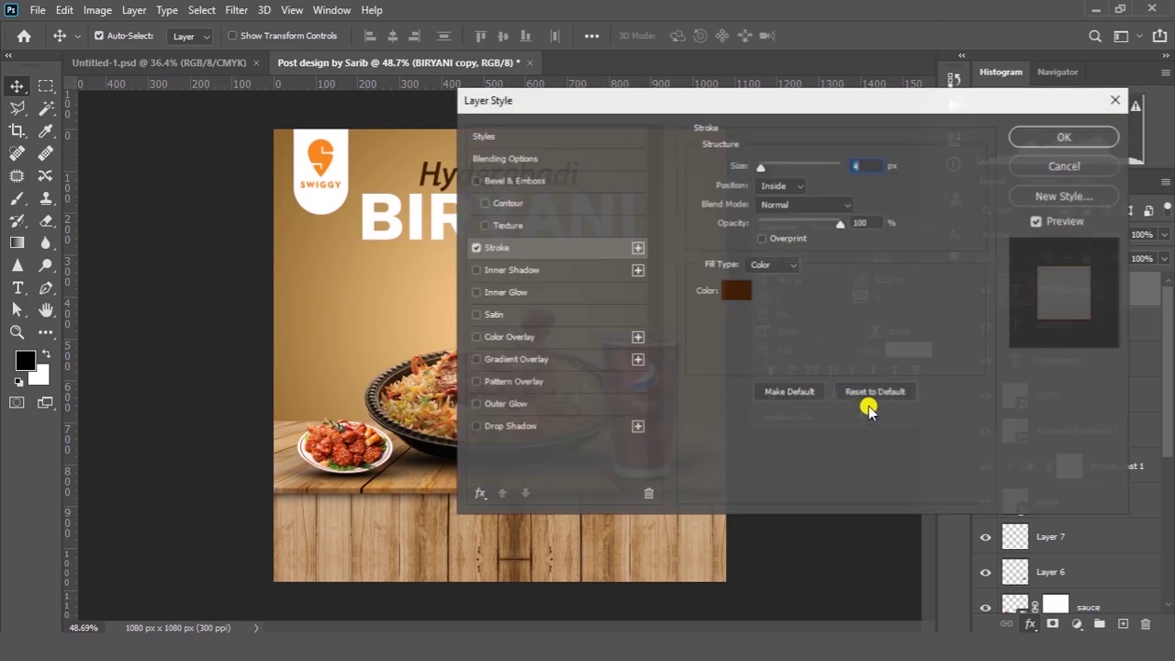
pyautogui.moveTo(720, 102); pyautogui.dragTo(845, 92)
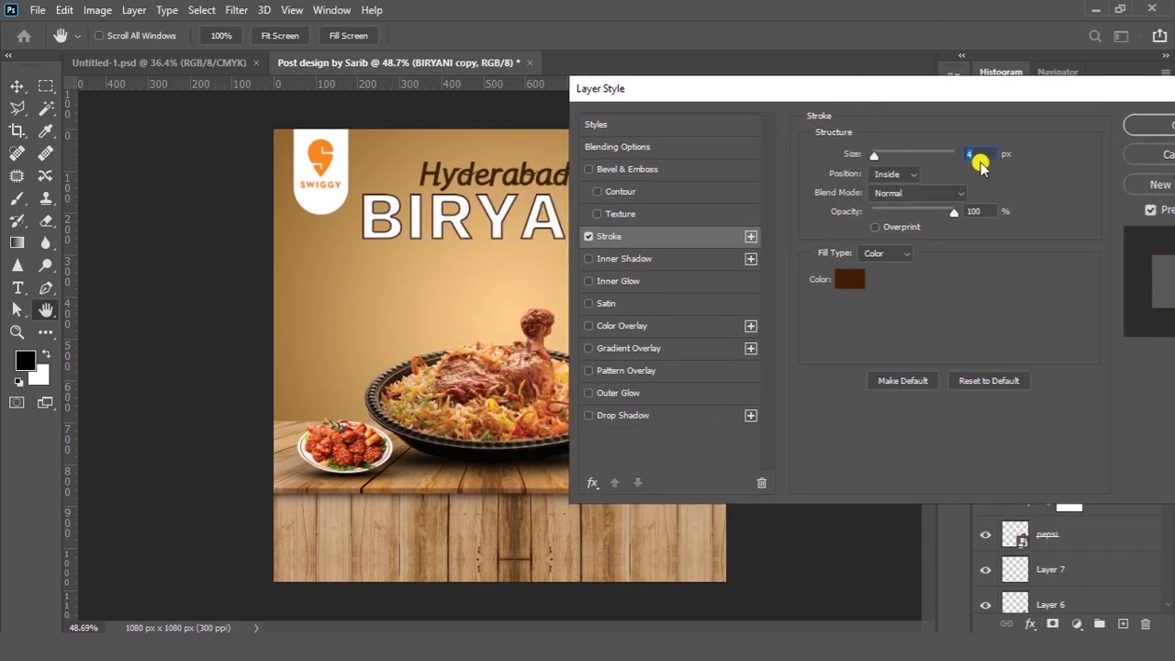
pyautogui.click(846, 277)
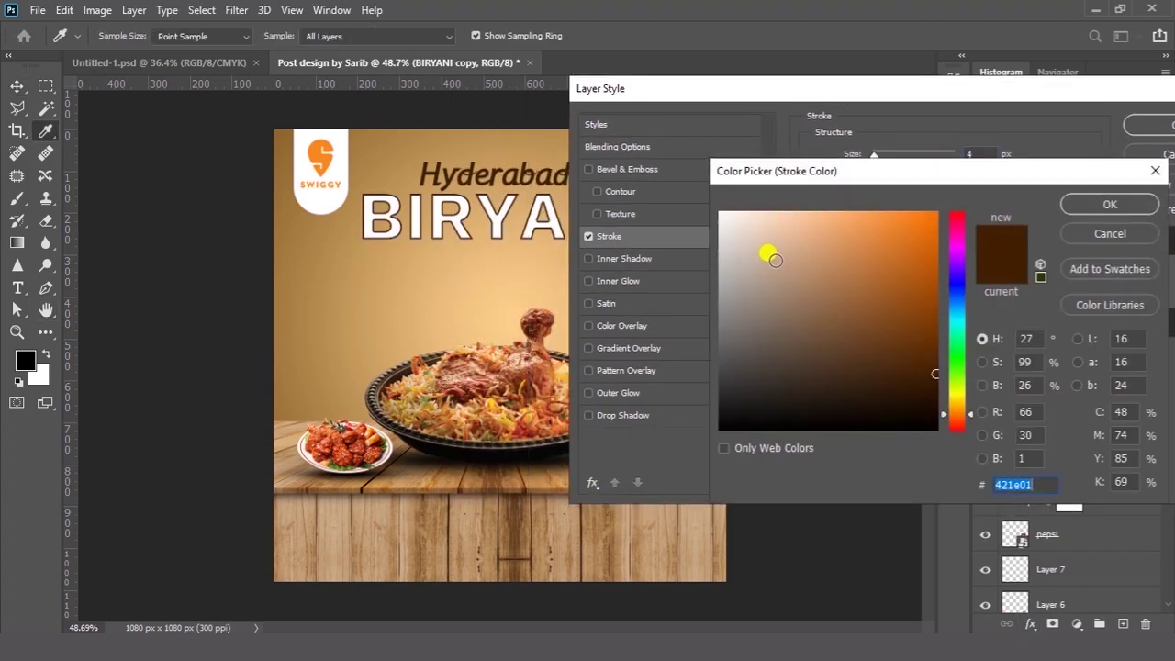
pyautogui.click(1097, 207)
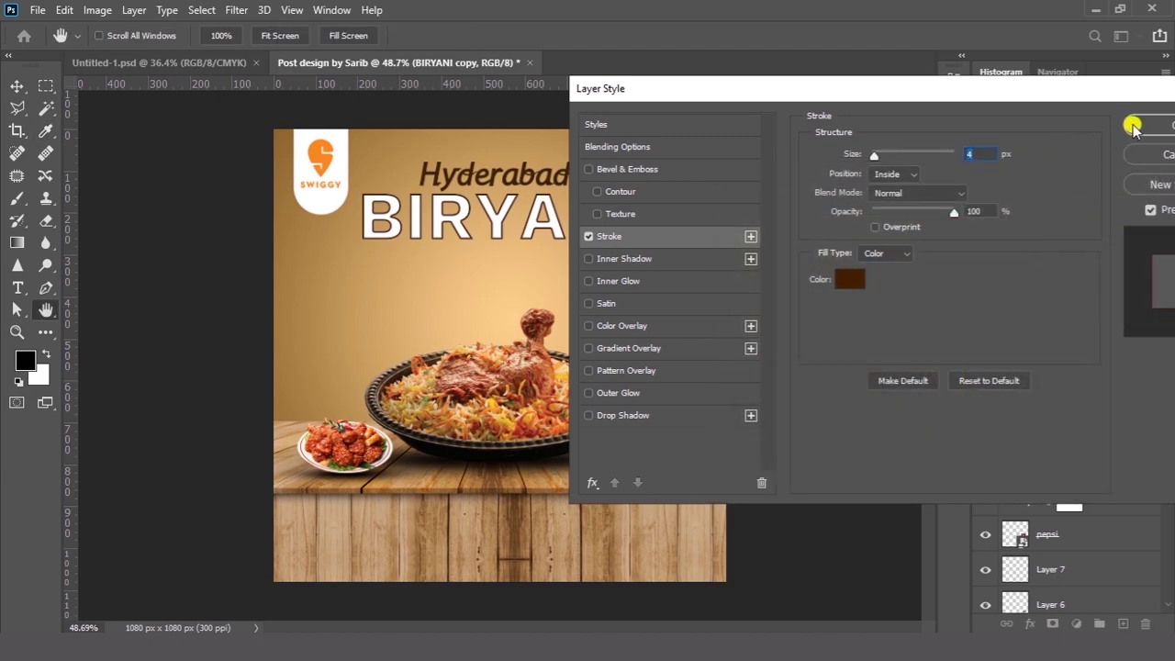
pyautogui.click(1143, 125)
# - Offset the stroked BIRYANI copy slightly to the right of the white text and set its fill to 0%
pyautogui.click(1064, 289)
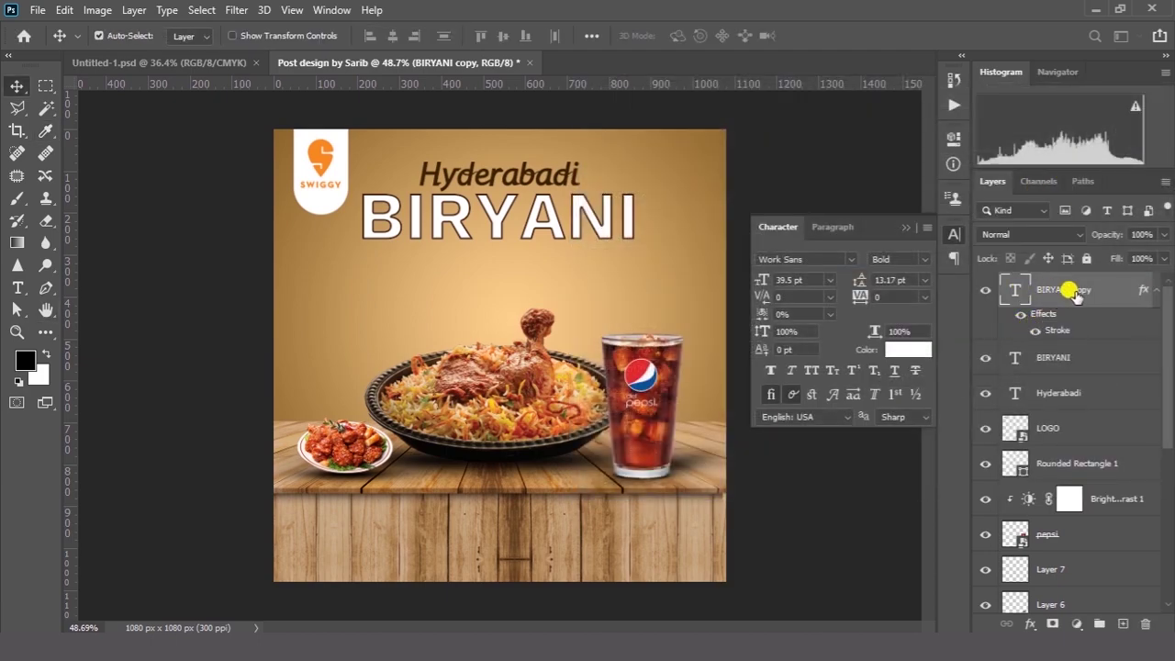
pyautogui.moveTo(481, 259); pyautogui.dragTo(484, 262)
pyautogui.scroll(2, 563, 215)
pyautogui.moveTo(655, 264); pyautogui.dragTo(683, 264)
pyautogui.scroll(8, 676, 206)
pyautogui.moveTo(1115, 258); pyautogui.dragTo(970, 261)
pyautogui.scroll(-5, 590, 280)
pyautogui.moveTo(499, 283); pyautogui.dragTo(504, 308)
pyautogui.scroll(-4, 376, 309)
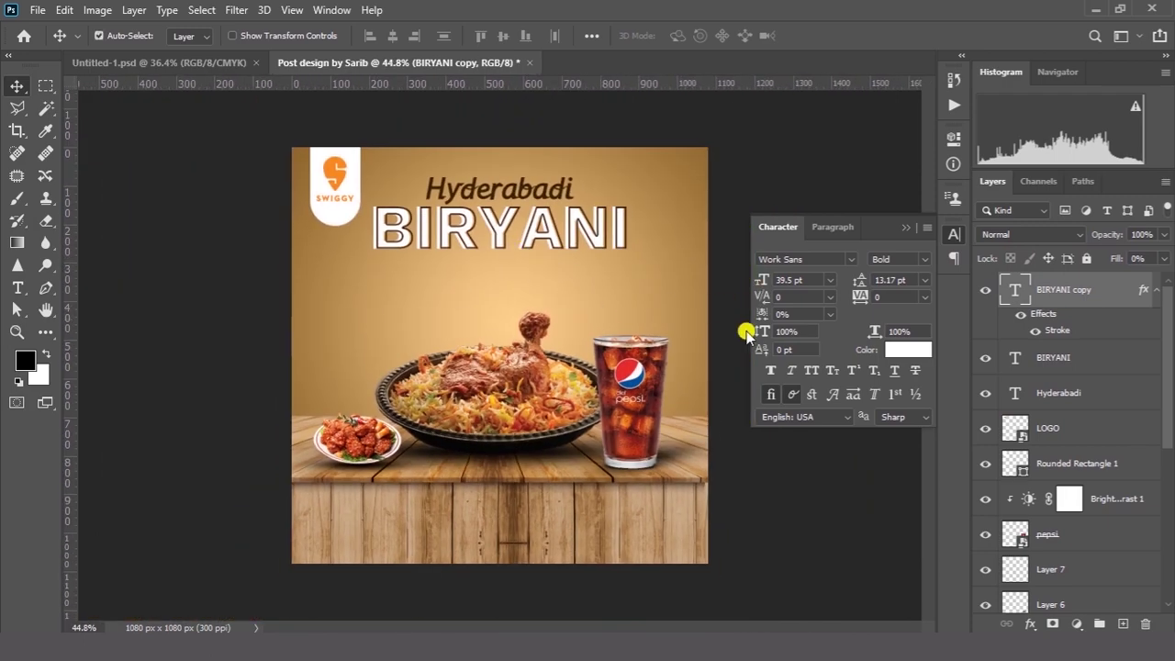
# - Set the Pen tool to Shape mode with no fill and a dark brown stroke, with no layer selected
pyautogui.scroll(3, 812, 266)
pyautogui.click(2, 351)
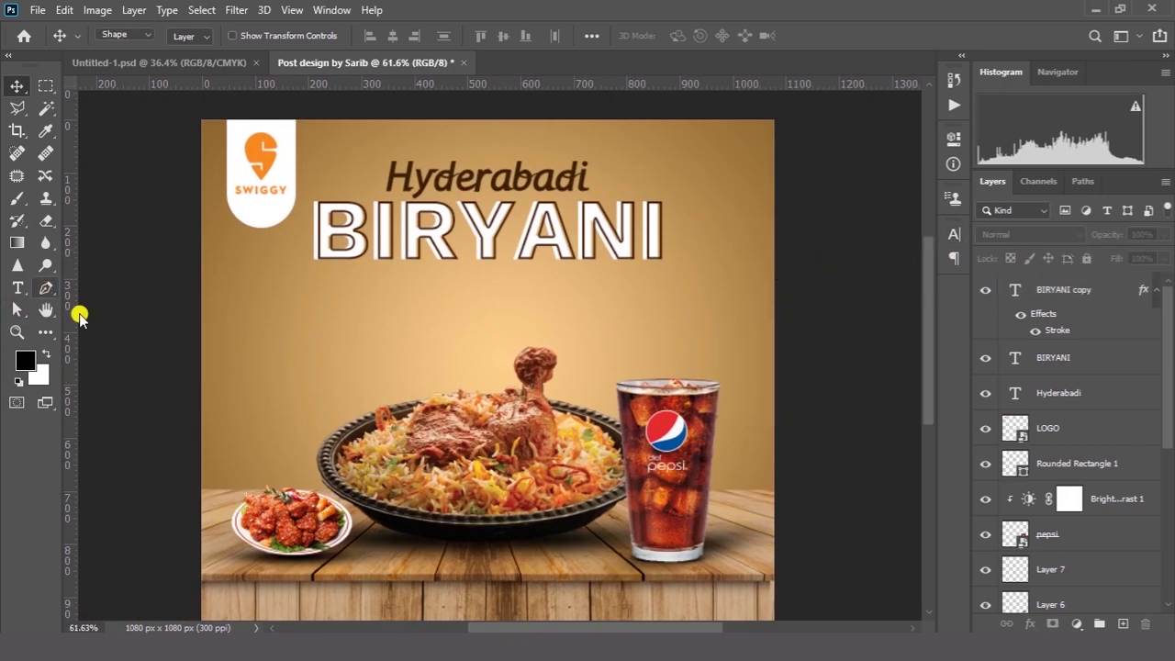
pyautogui.click(46, 287)
pyautogui.click(190, 35)
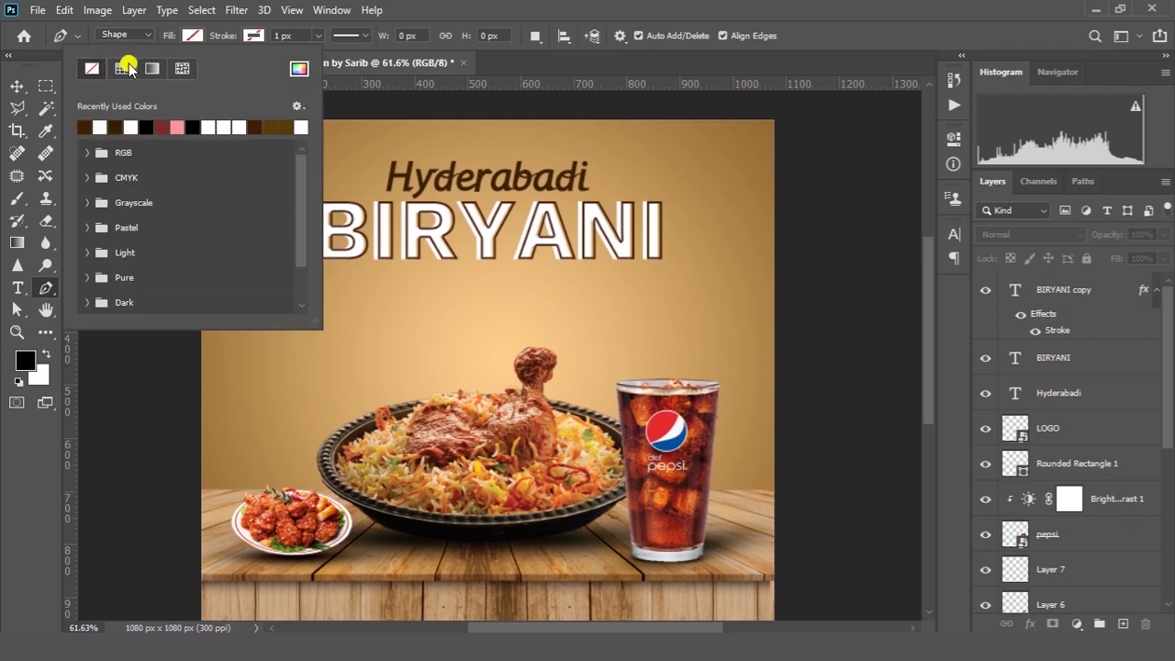
pyautogui.click(251, 36)
pyautogui.click(146, 127)
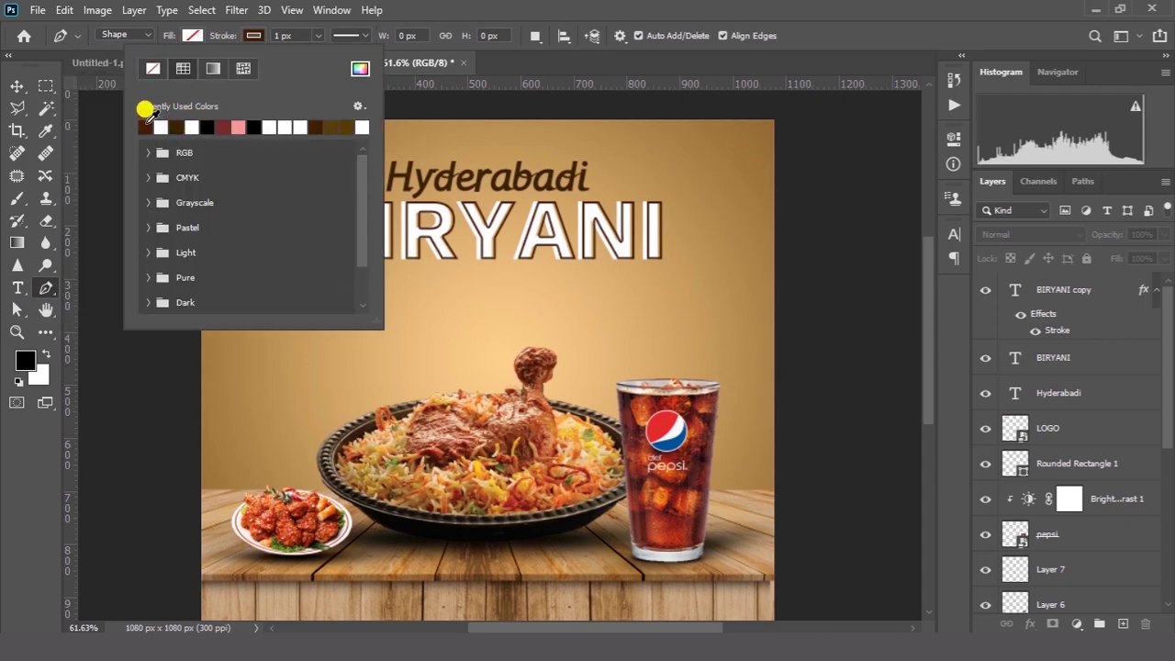
pyautogui.click(155, 36)
pyautogui.click(124, 34)
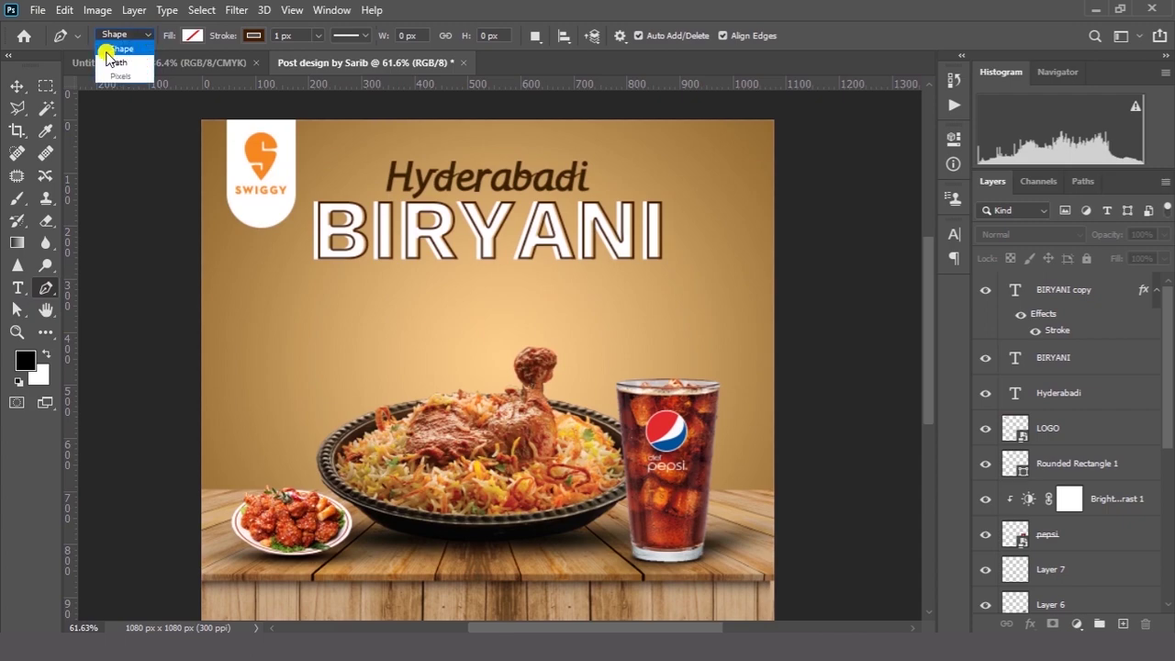
pyautogui.click(124, 49)
# - Draw a straight horizontal line about 658 px long along the bottom edge of BIRYANI and thicken its stroke
pyautogui.scroll(5, 312, 260)
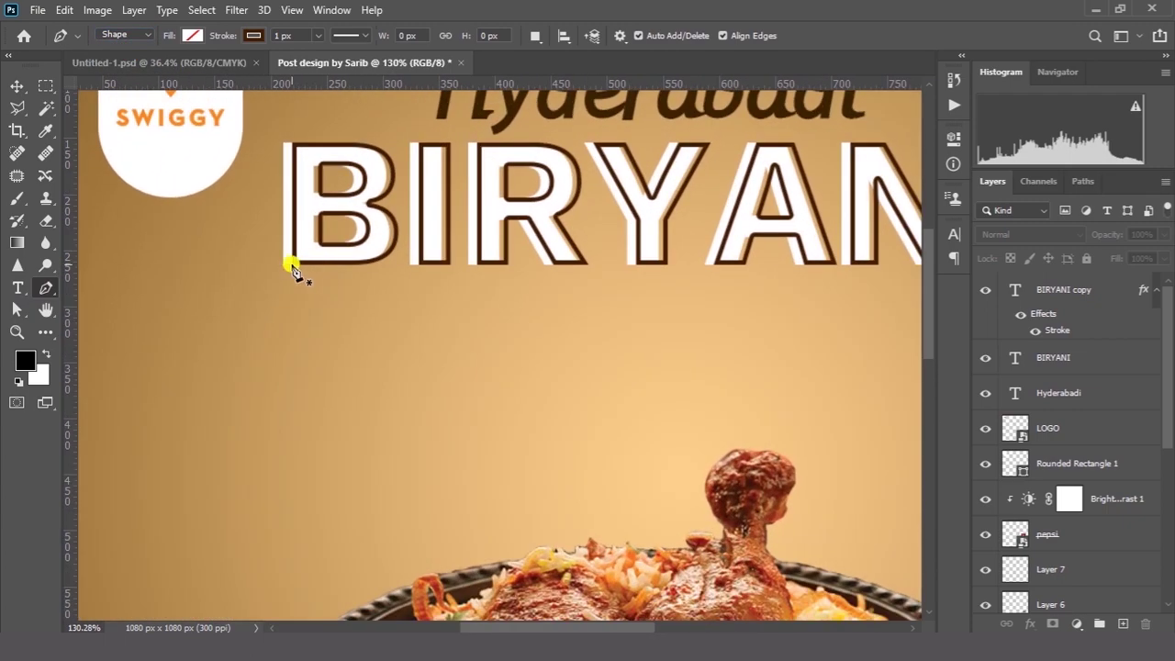
pyautogui.hscroll(5, 413, 266)
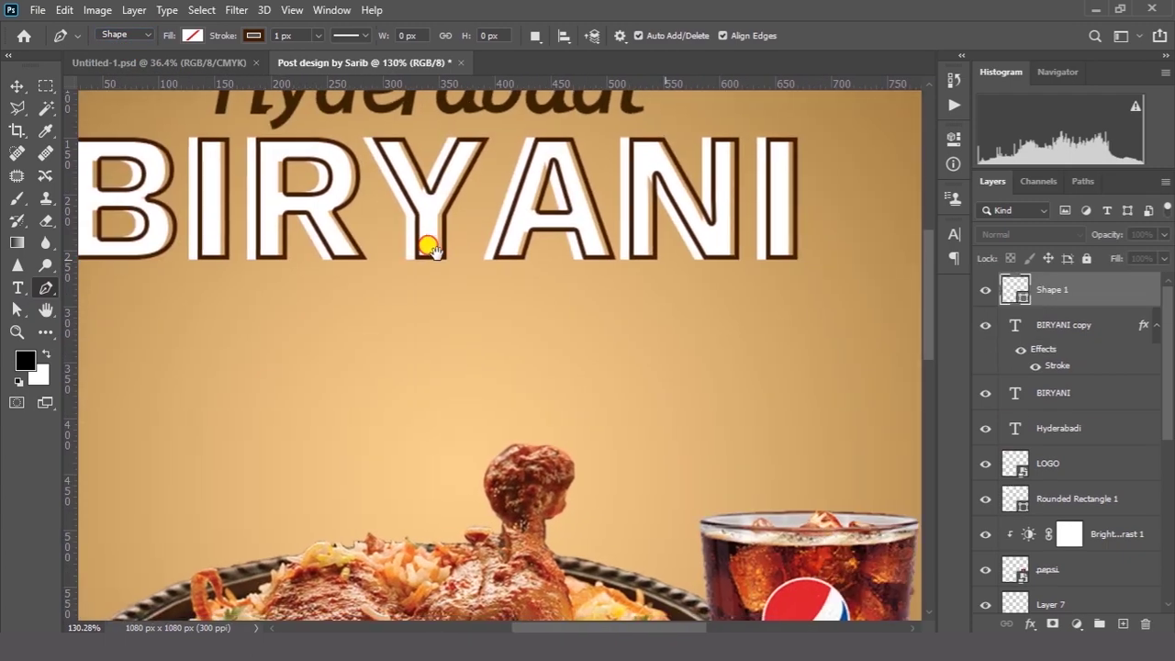
pyautogui.click(790, 258)
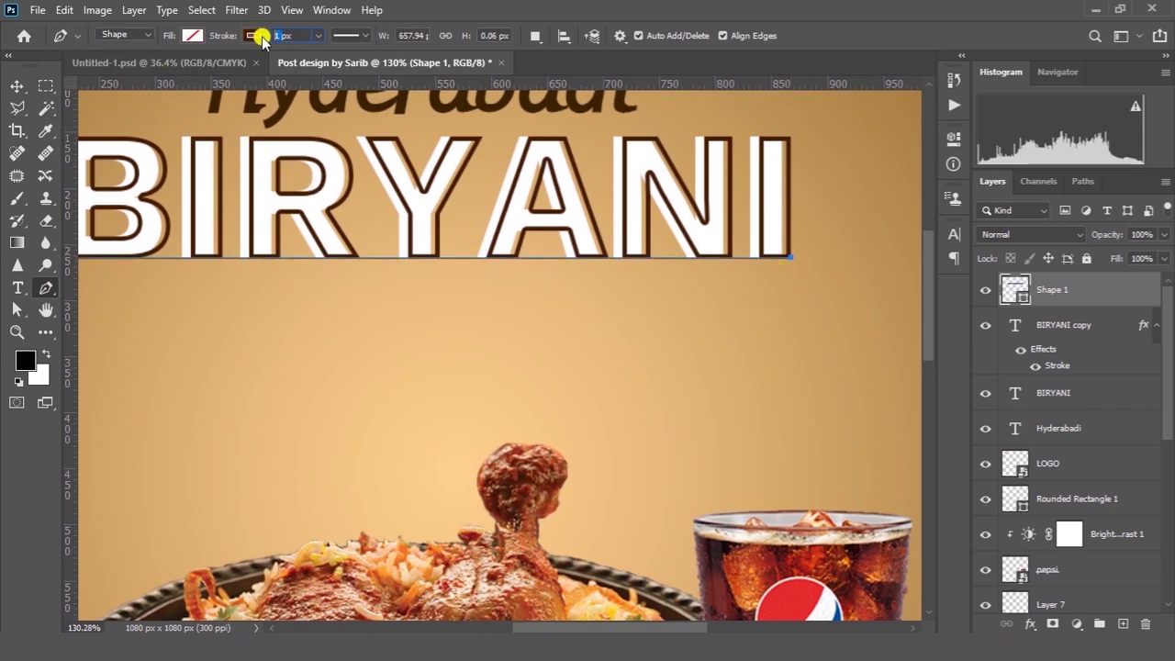
# - Move the dark brown line straight down to leave a gap beneath the BIRYANI text
pyautogui.click(30, 90)
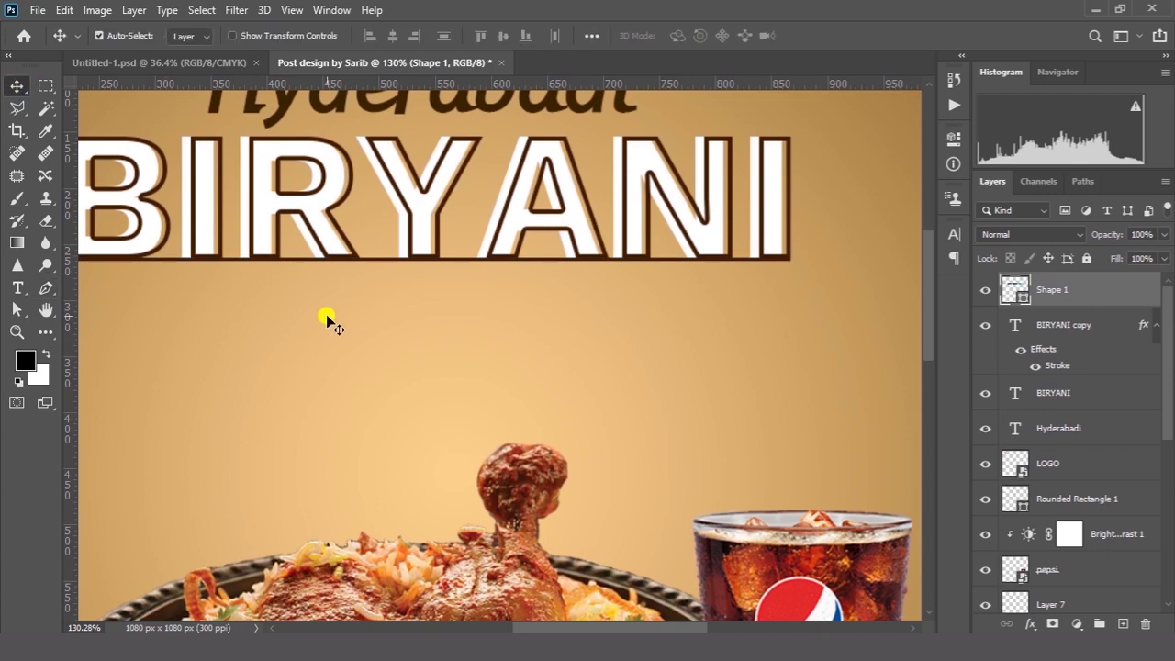
pyautogui.moveTo(505, 317); pyautogui.dragTo(506, 372)
pyautogui.scroll(-3, 624, 312)
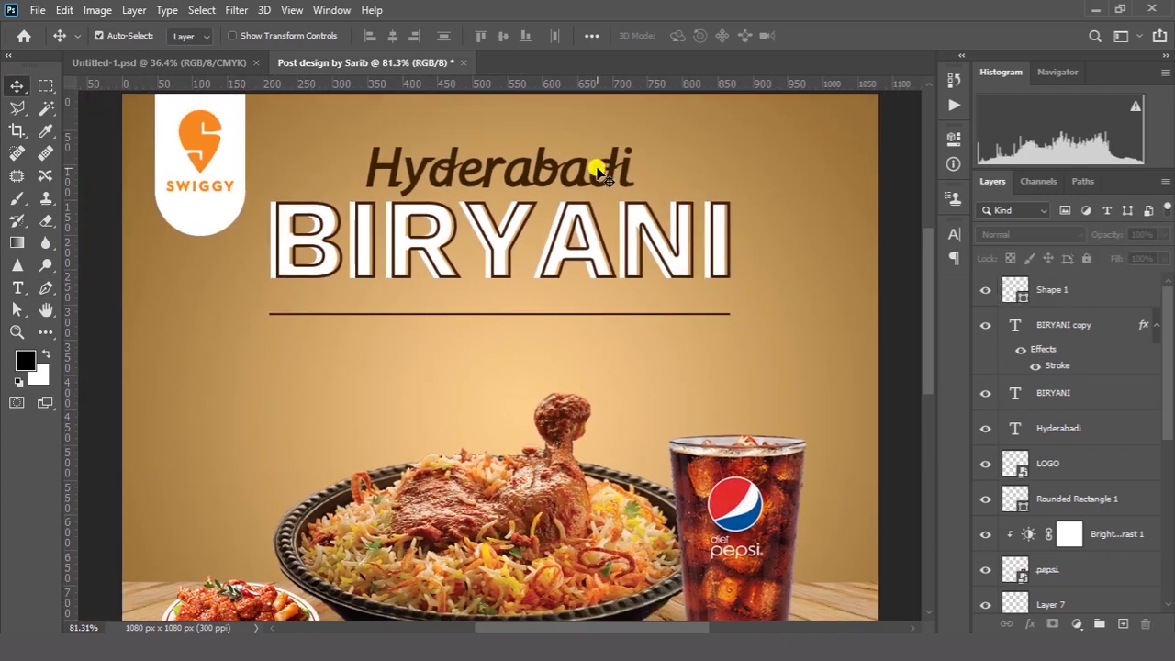
# - Duplicate the Hyderabadi text directly below BIRYANI and replace the copy's wording with "GET UPTO 50% OFF"
pyautogui.keyDown('ctrl'); pyautogui.click(586, 180); pyautogui.keyUp('ctrl')
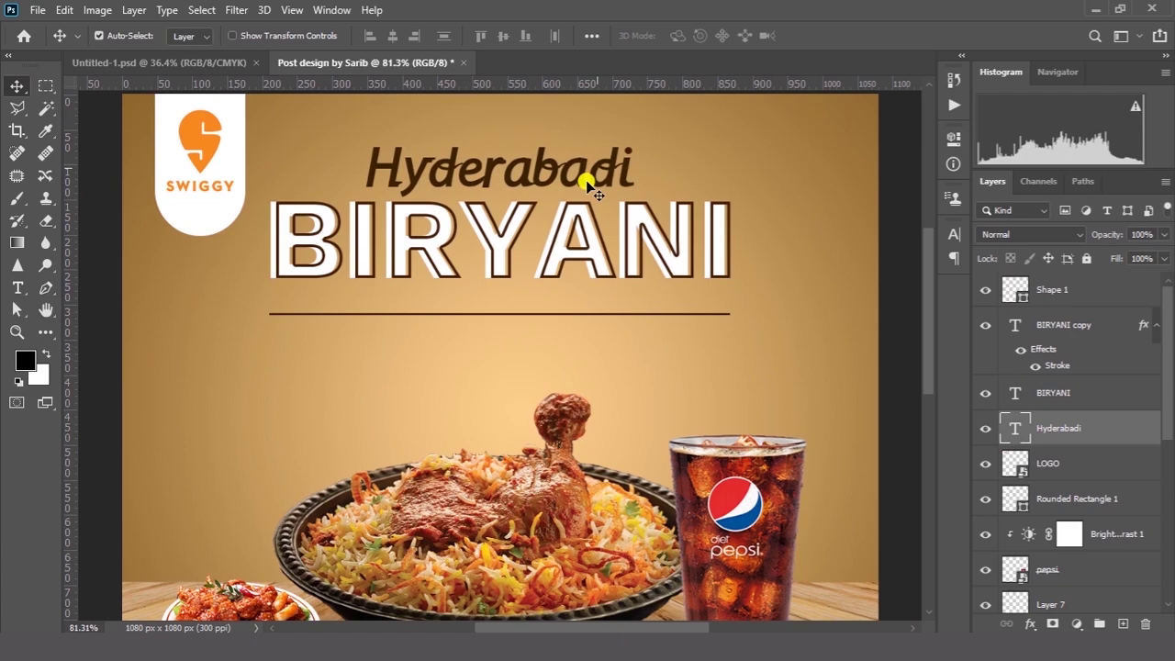
pyautogui.moveTo(664, 162); pyautogui.dragTo(665, 302)
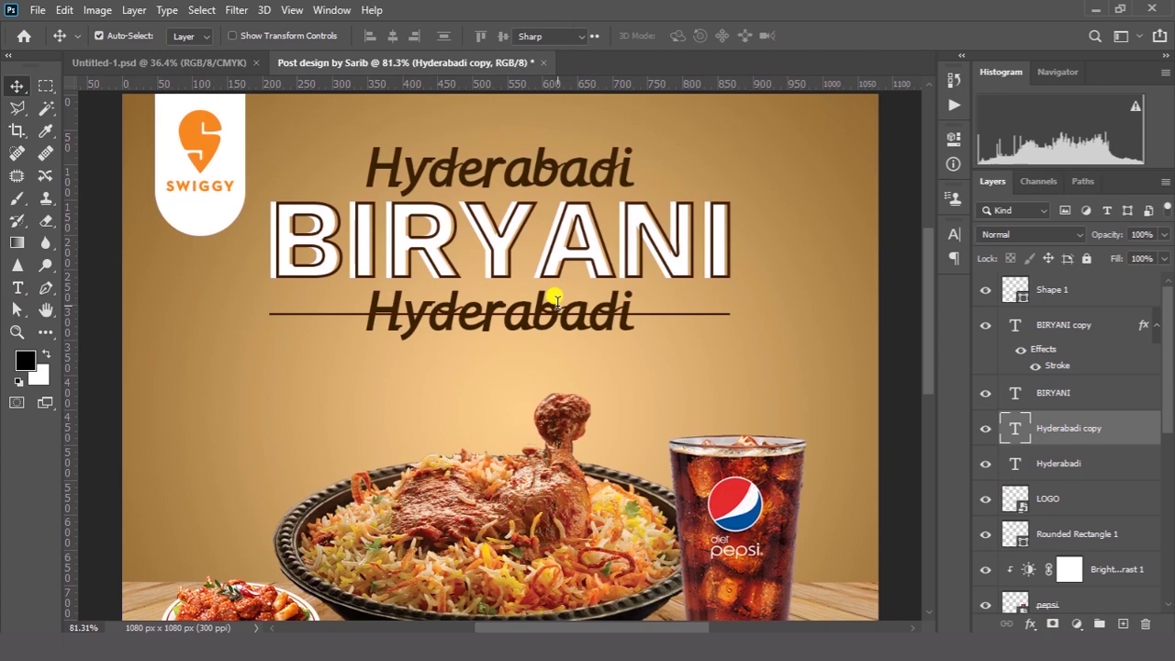
pyautogui.doubleClick(555, 298)
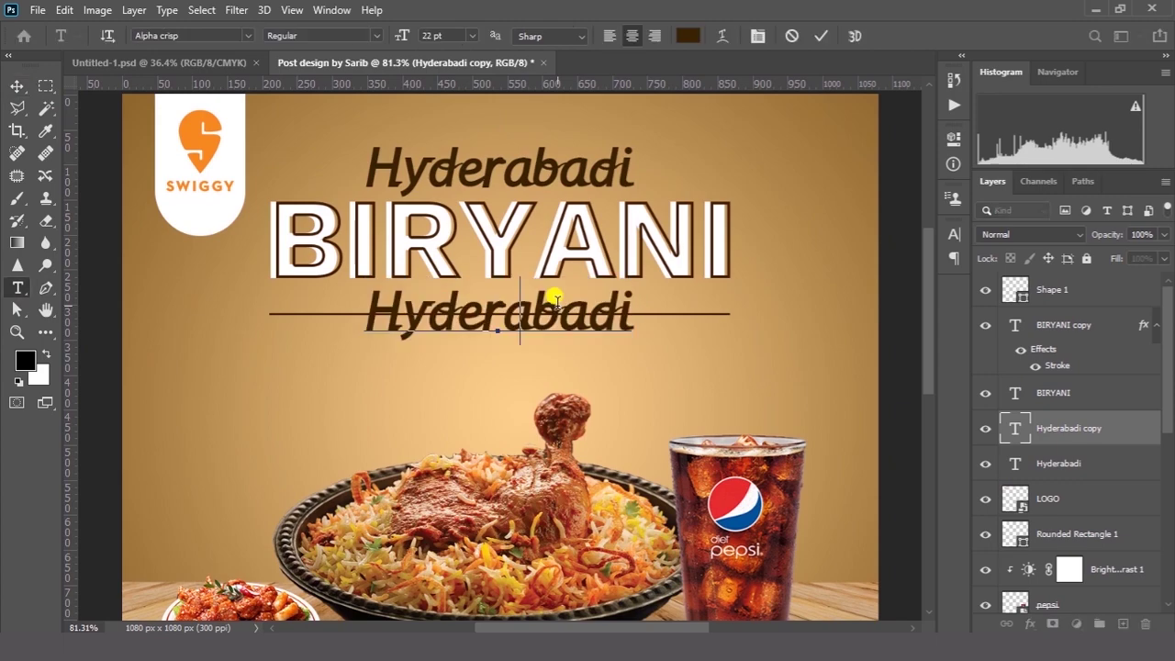
pyautogui.write('GET UPTO 50% OFF')
# - Change all of the "GET UPTO 50% OFF" text to the Work Sans font at 10 pt
pyautogui.hotkey('ctrl', 'a')
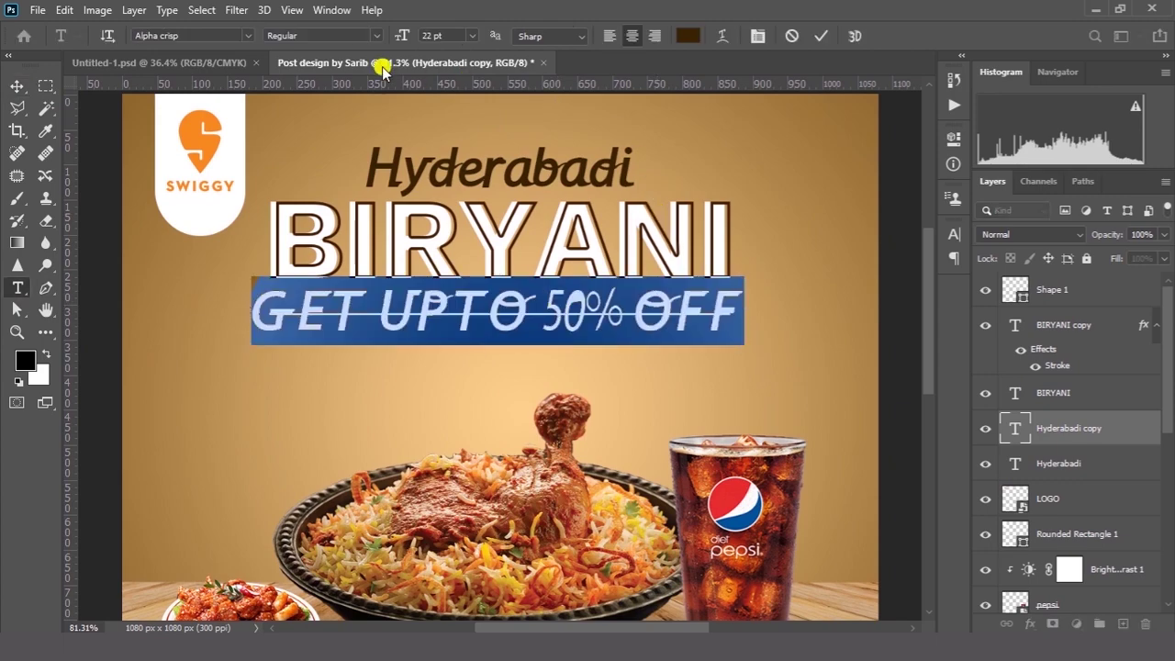
pyautogui.click(754, 35)
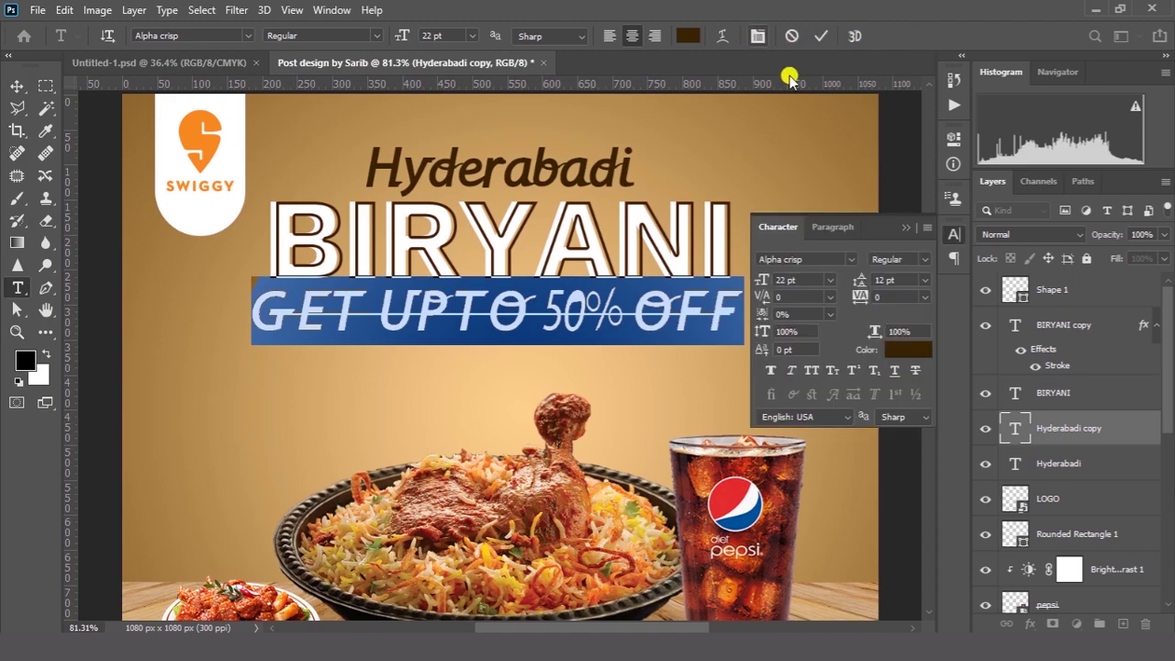
pyautogui.click(851, 259)
pyautogui.click(837, 315)
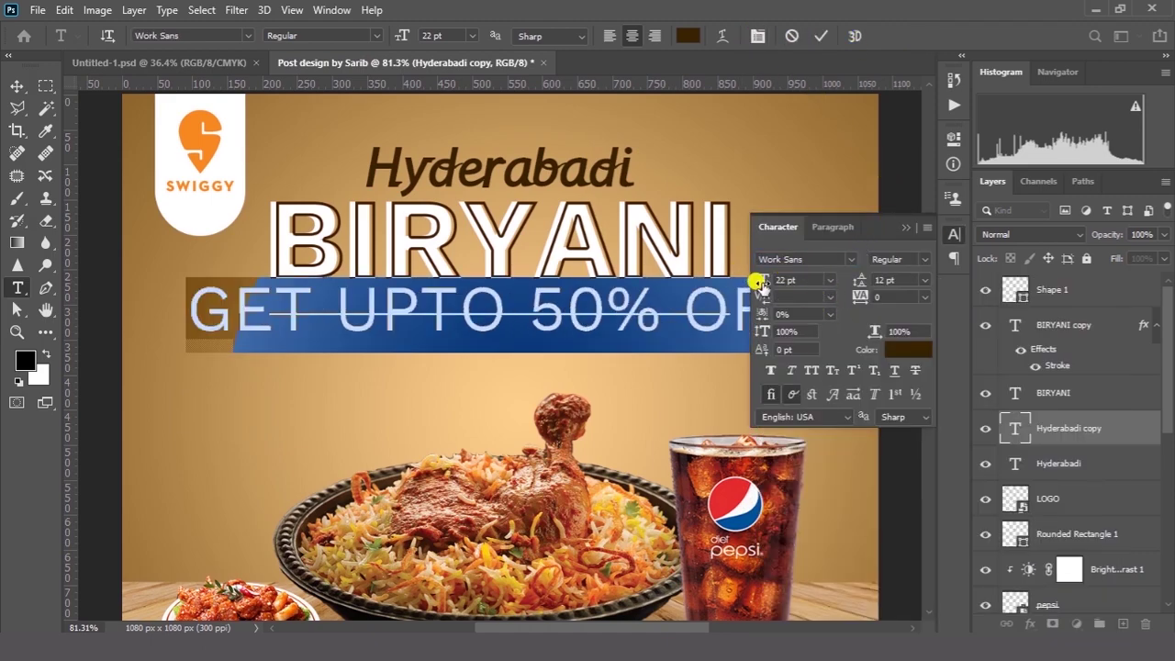
pyautogui.moveTo(759, 282); pyautogui.dragTo(743, 273)
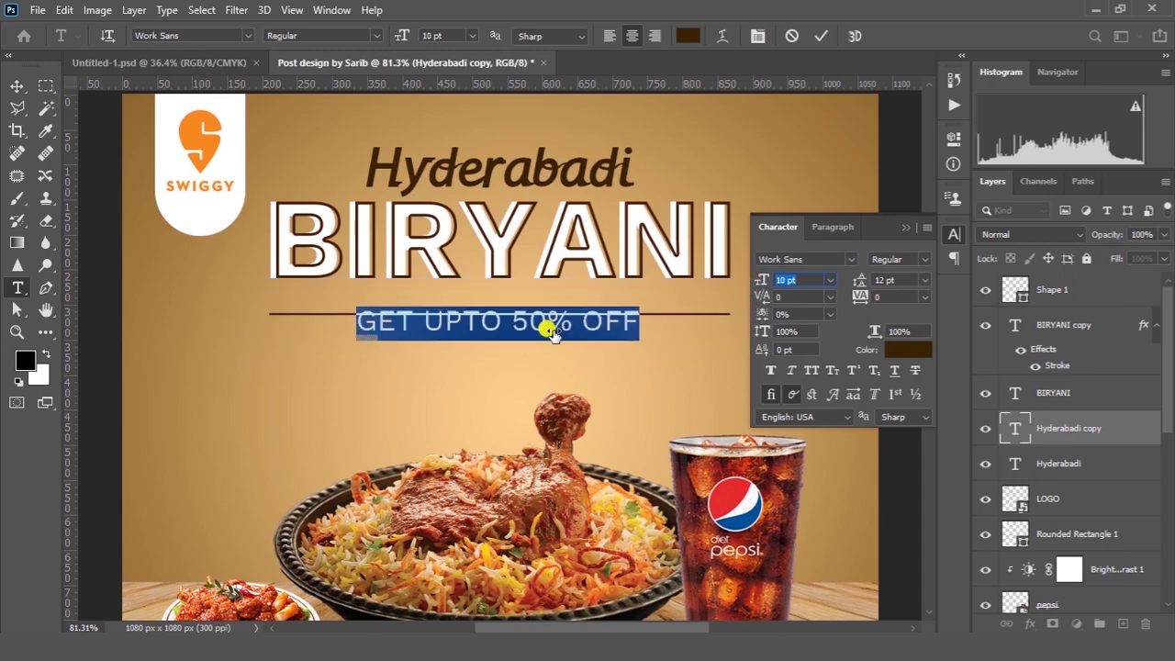
# - Make "50%" bold in the offer text and move the text up so it sits centred on the dark brown line
pyautogui.click(512, 325)
pyautogui.moveTo(511, 313); pyautogui.dragTo(559, 311)
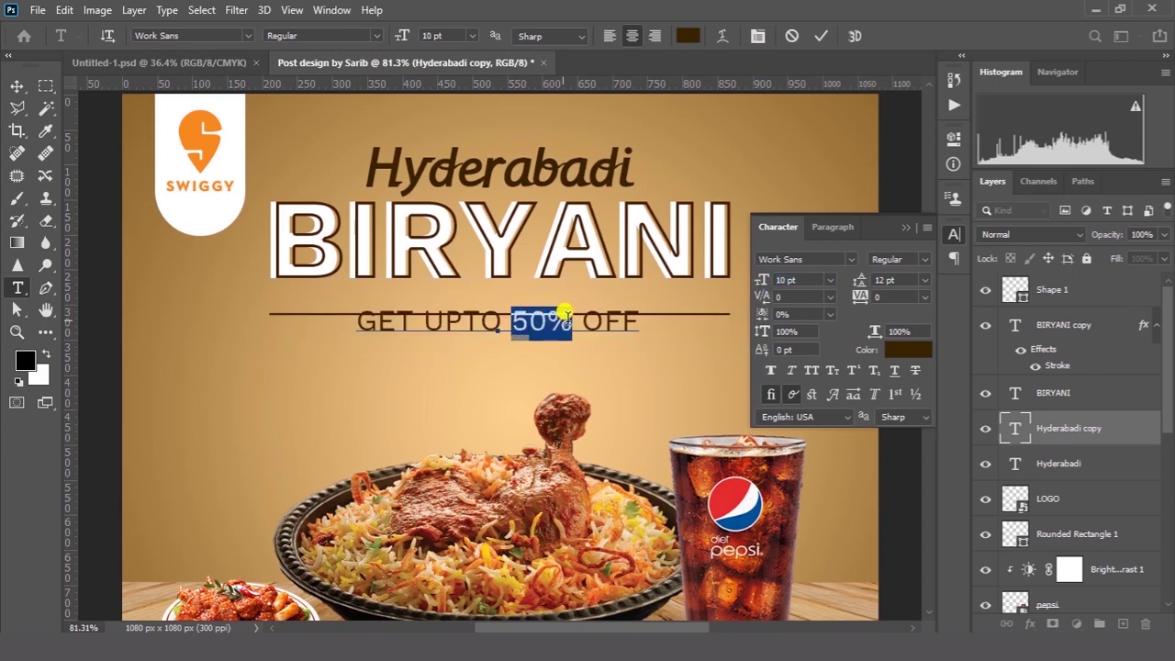
pyautogui.click(908, 258)
pyautogui.click(881, 375)
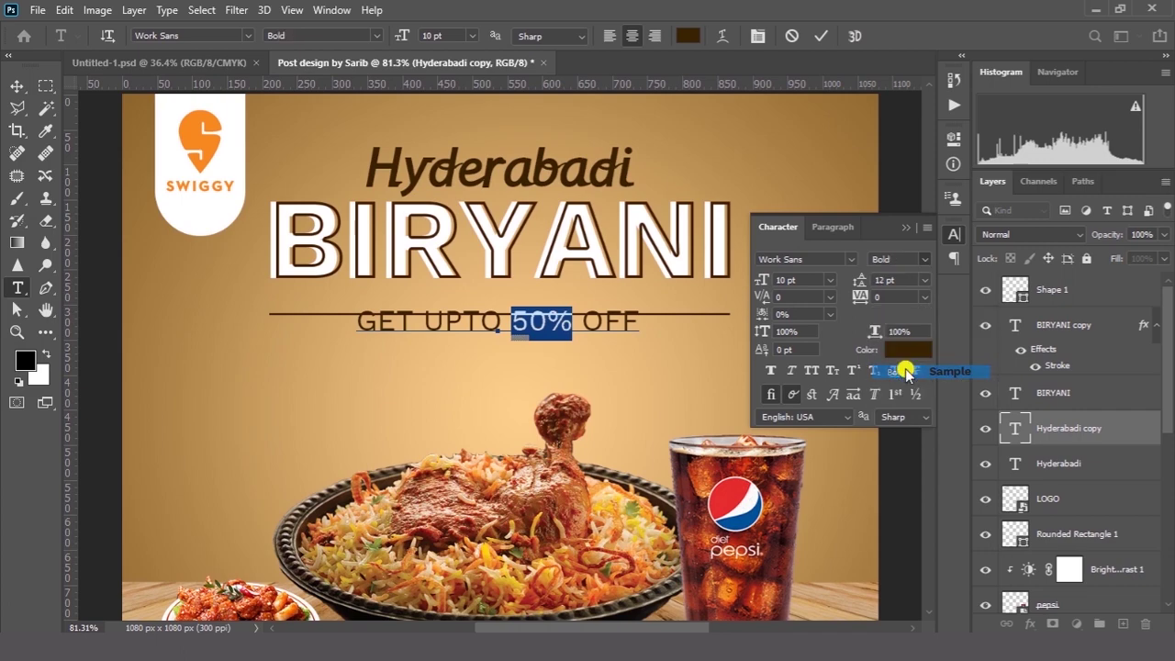
pyautogui.click(573, 319)
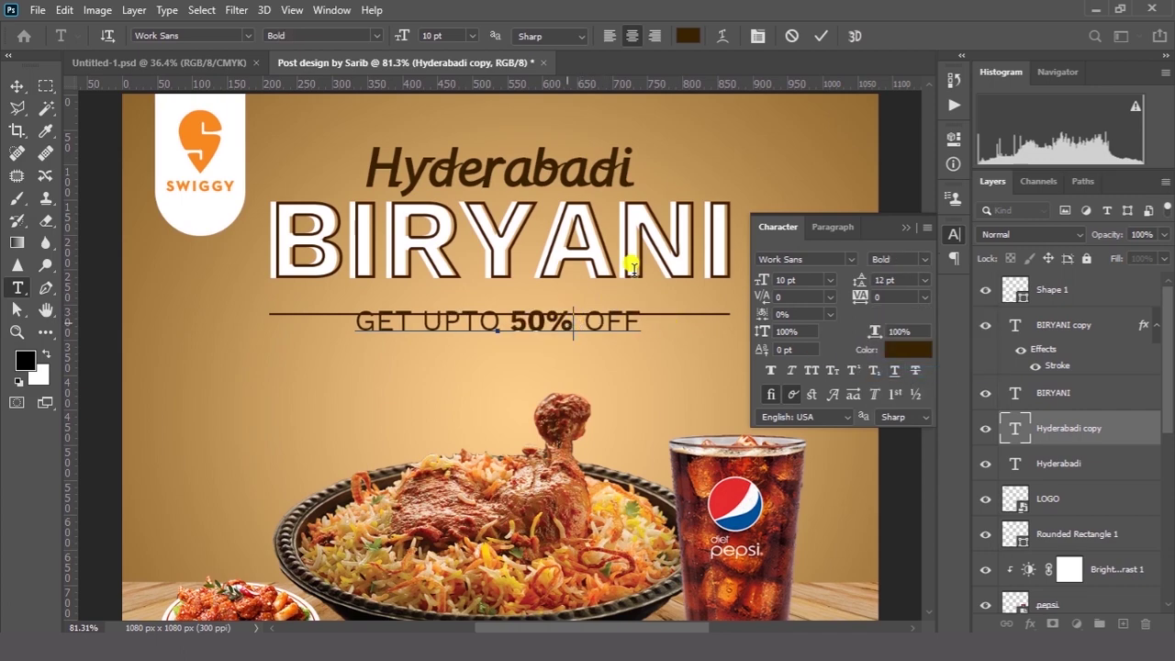
pyautogui.click(825, 38)
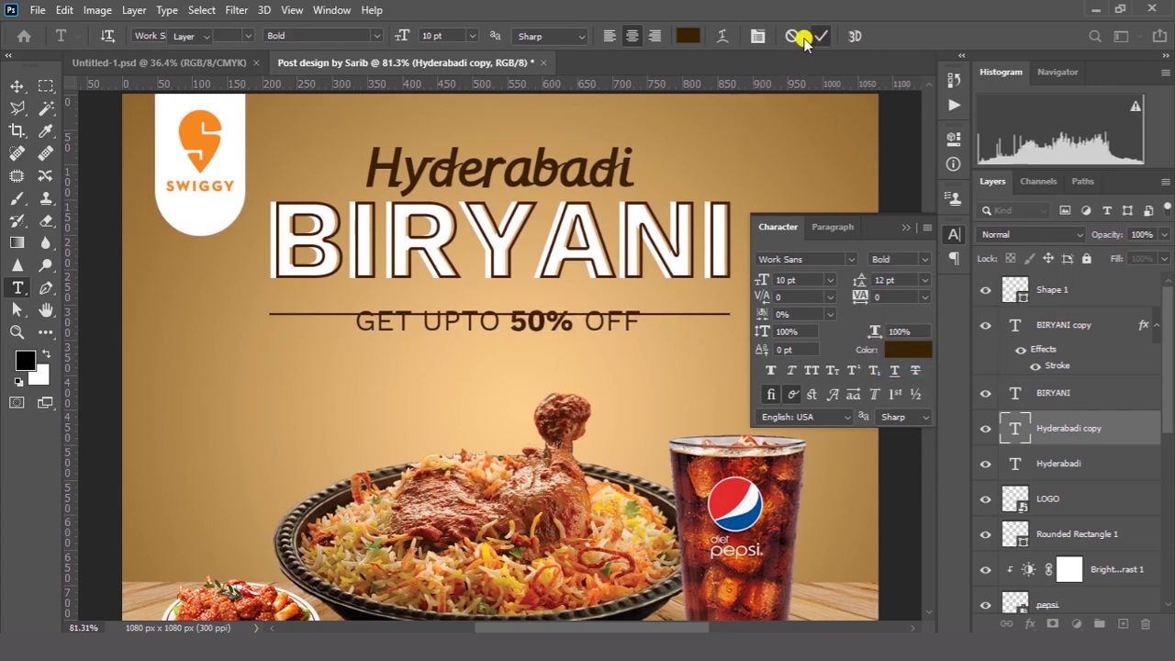
pyautogui.click(18, 89)
pyautogui.moveTo(588, 352); pyautogui.dragTo(643, 342)
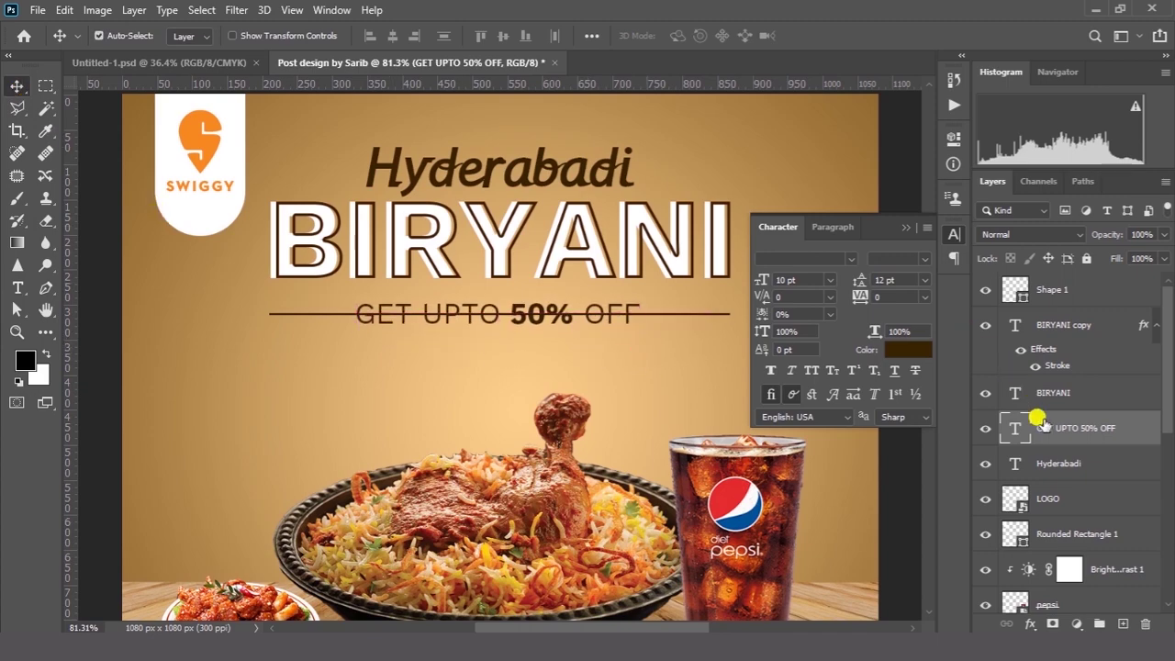
# - Mask the Shape 1 line with a rectangular area around the offer text so only its two outer ends show
pyautogui.click(46, 86)
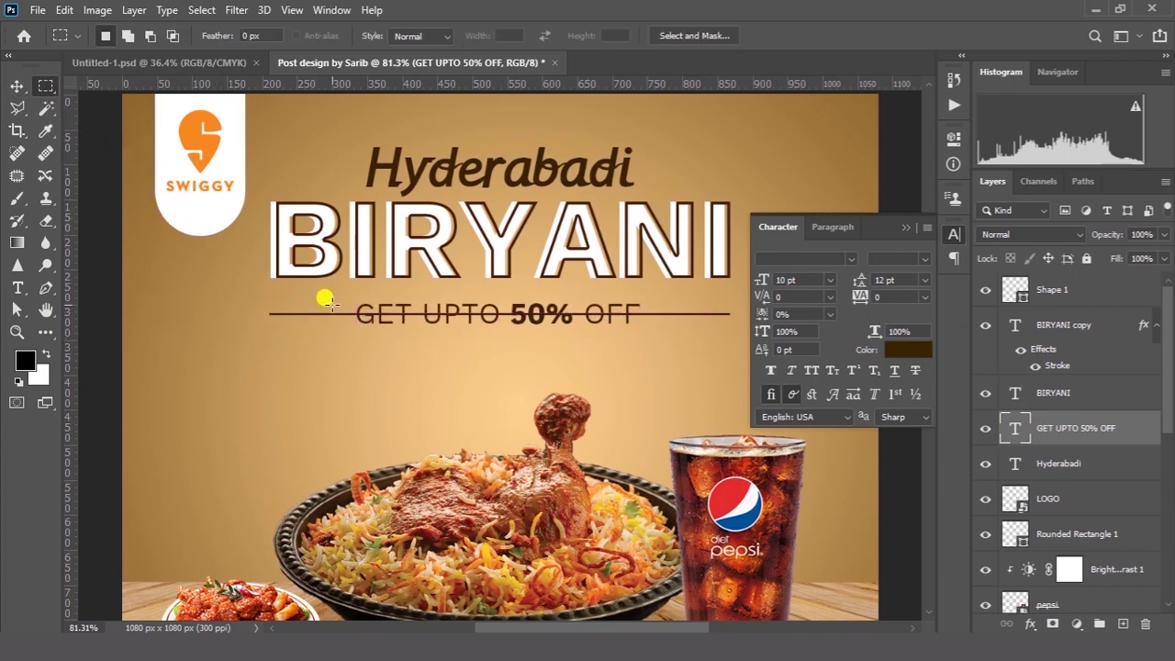
pyautogui.moveTo(344, 296); pyautogui.dragTo(654, 330)
pyautogui.hotkey('ctrl', 'z')
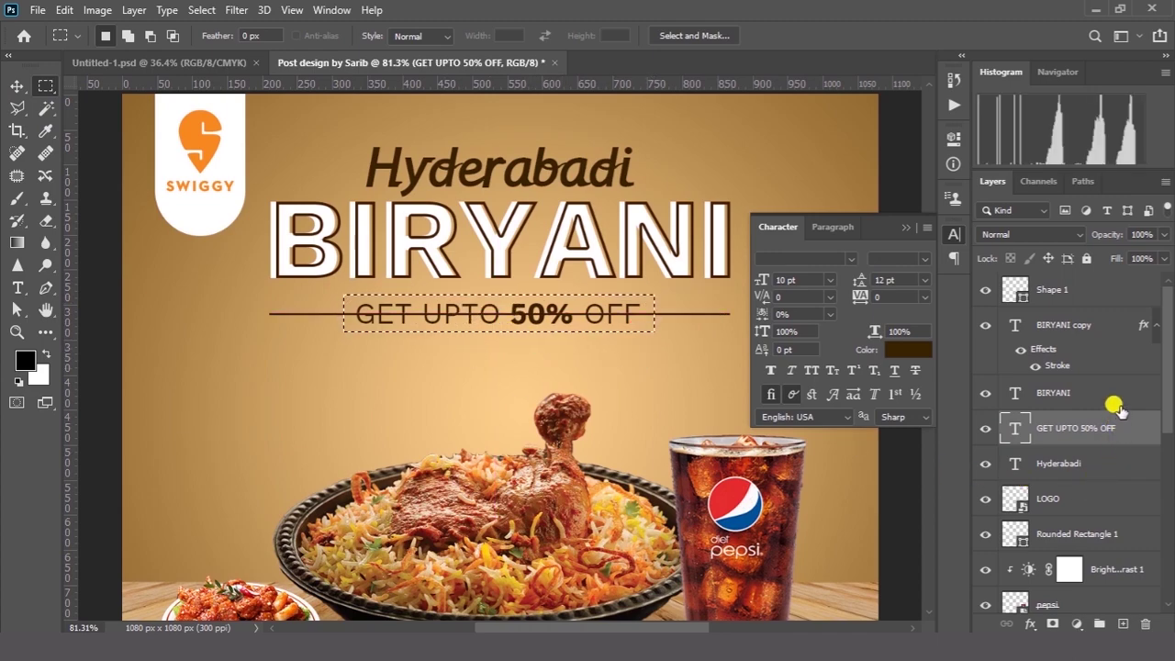
pyautogui.click(1001, 292)
pyautogui.click(985, 290)
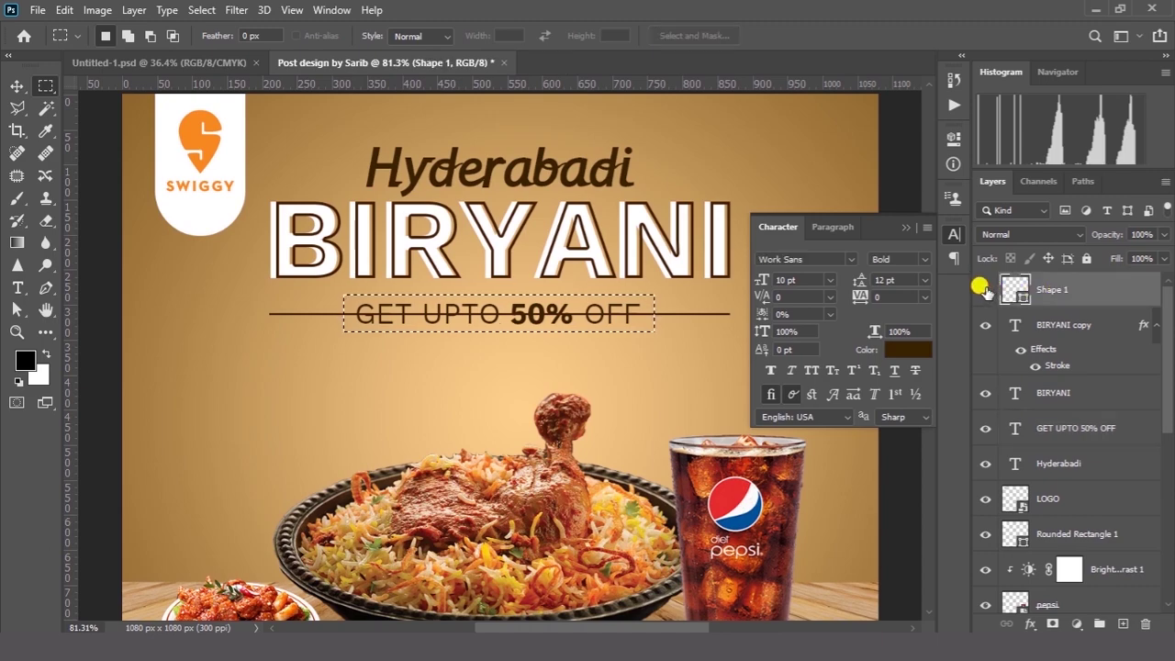
pyautogui.click(984, 290)
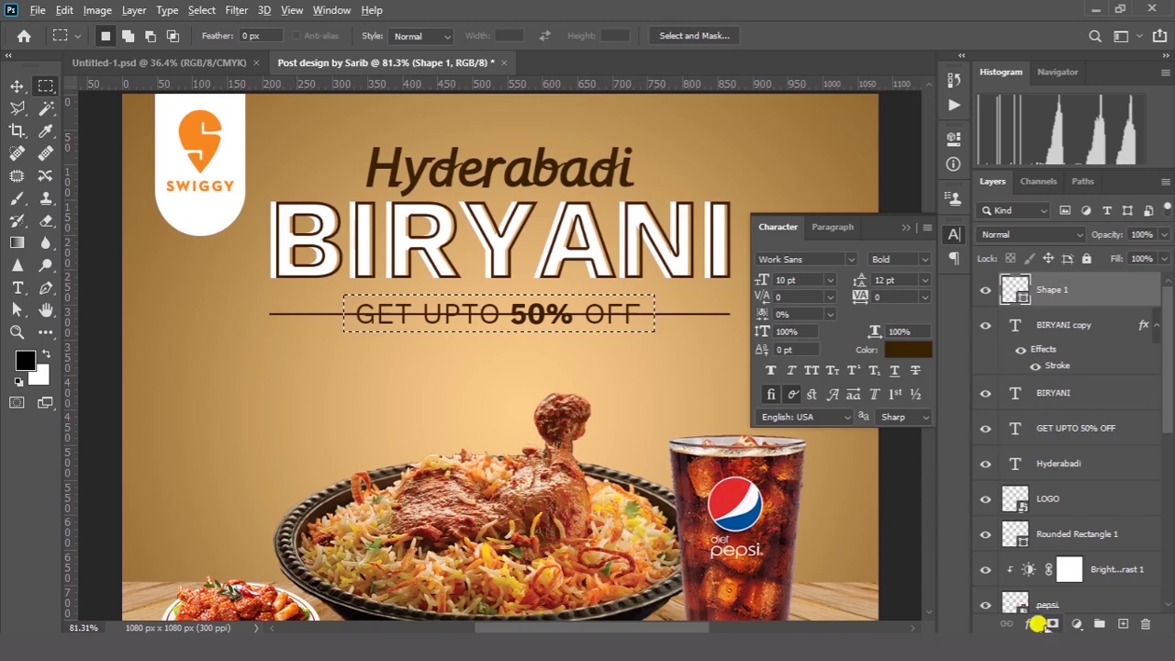
pyautogui.click(1052, 623)
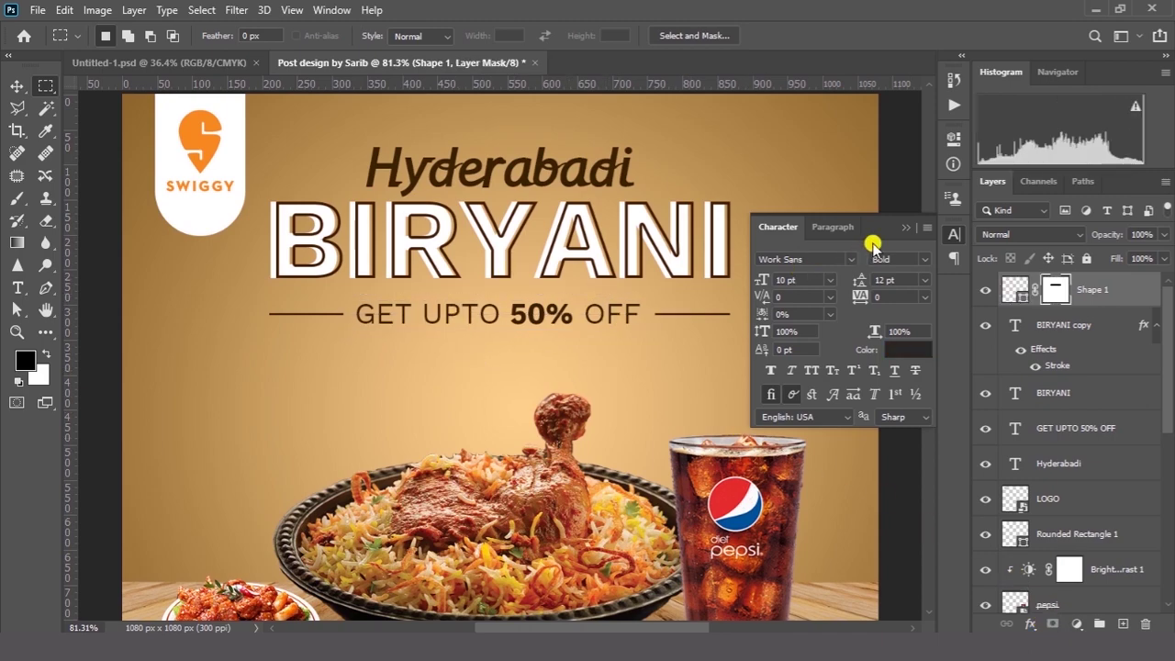
pyautogui.click(905, 228)
# - Bring the GET UPTO 50% OFF layer above Shape 1 and align the centres of the two layers
pyautogui.click(15, 84)
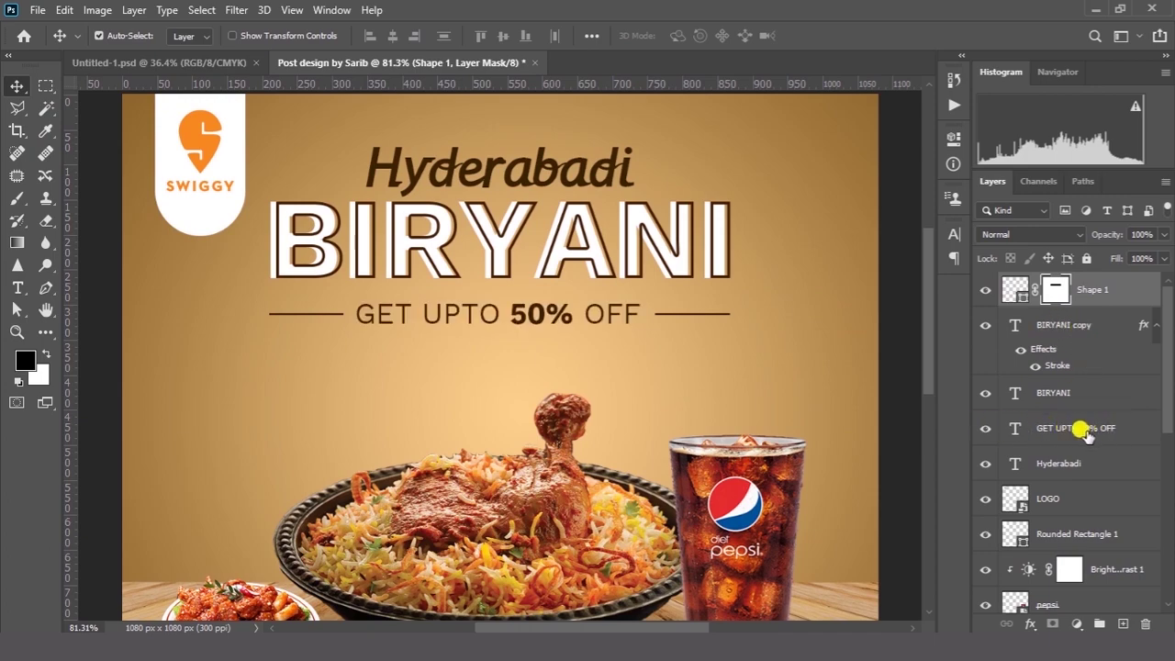
pyautogui.moveTo(1113, 425); pyautogui.dragTo(1108, 285)
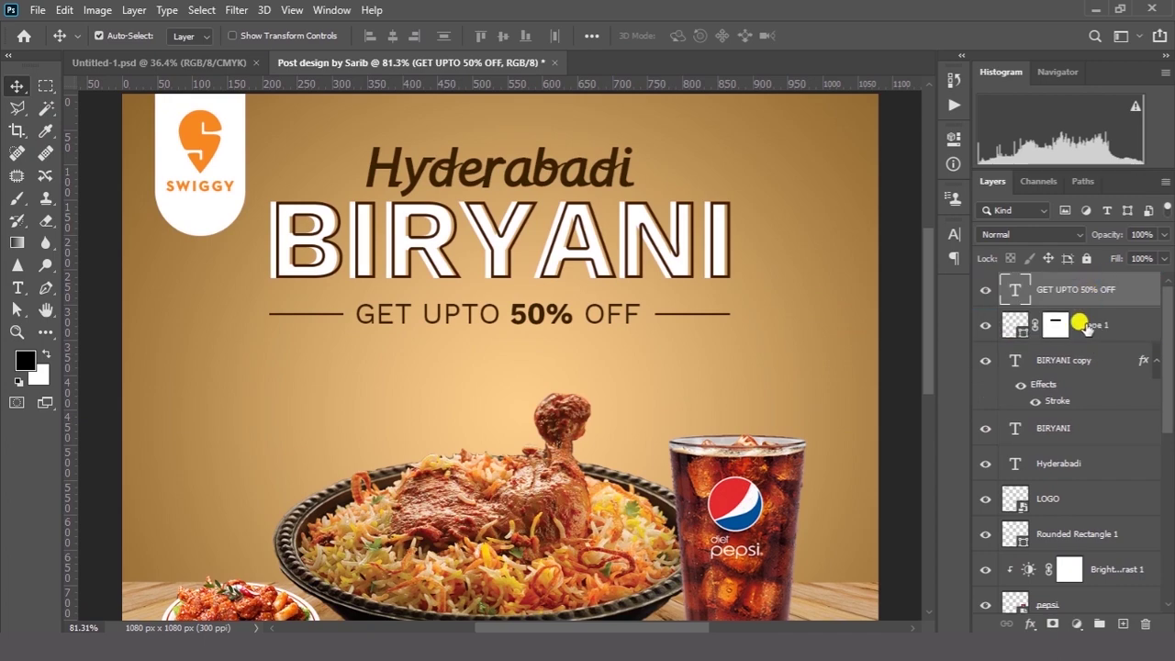
pyautogui.moveTo(980, 323); pyautogui.dragTo(981, 286)
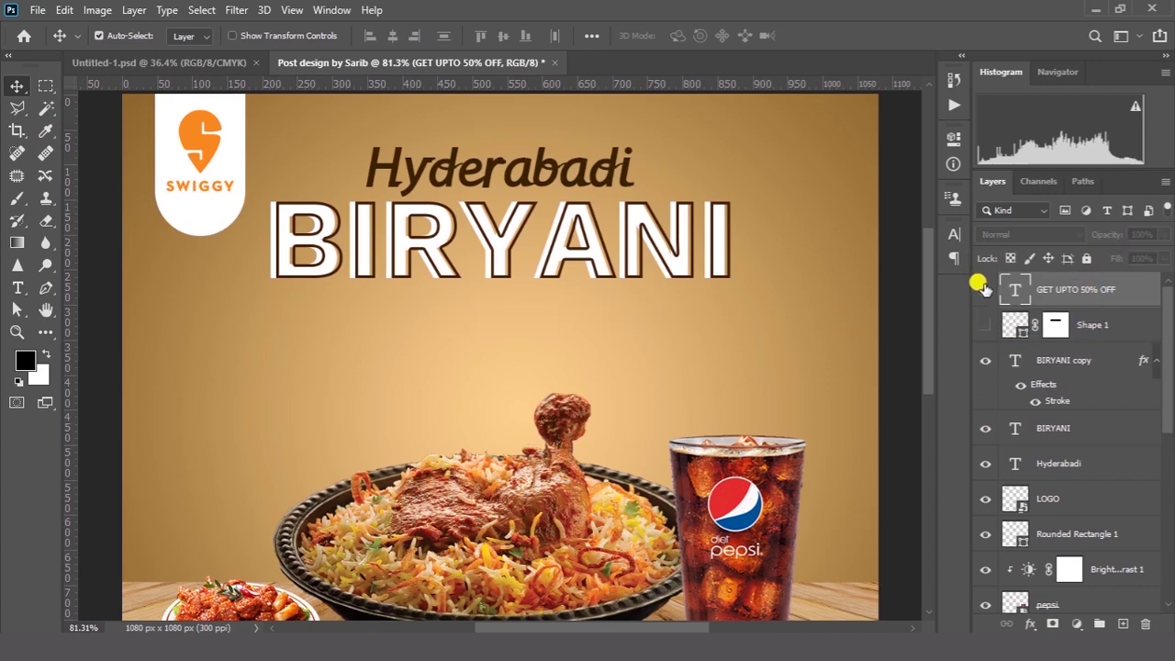
pyautogui.keyDown('shift'); pyautogui.click(1101, 327); pyautogui.keyUp('shift')
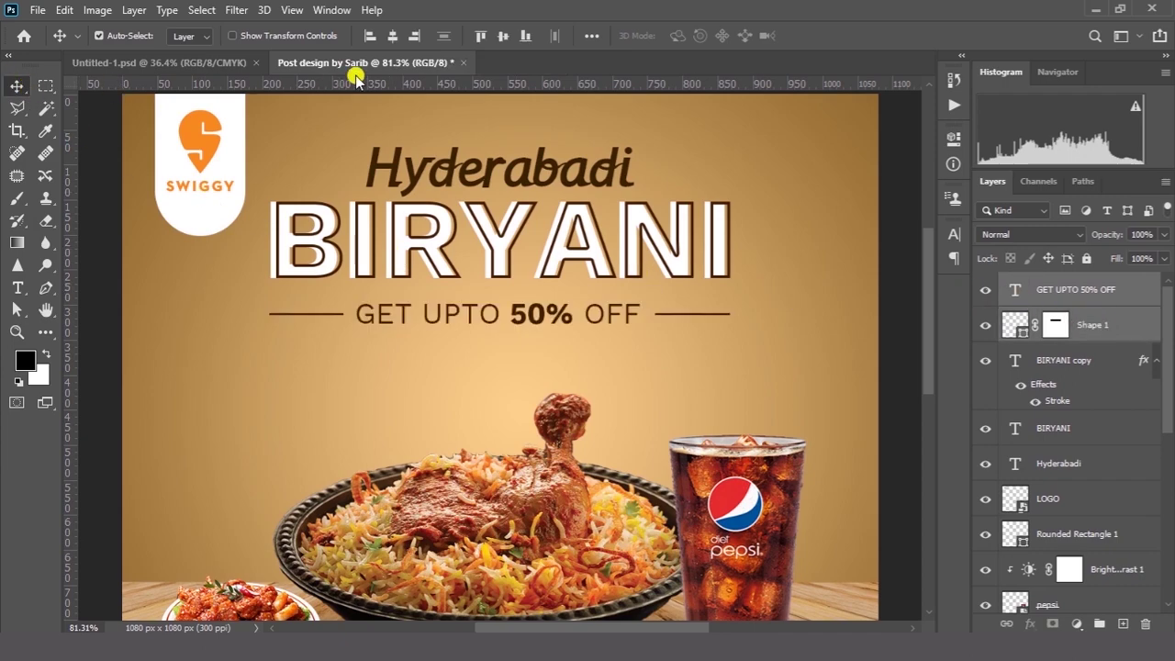
pyautogui.click(503, 36)
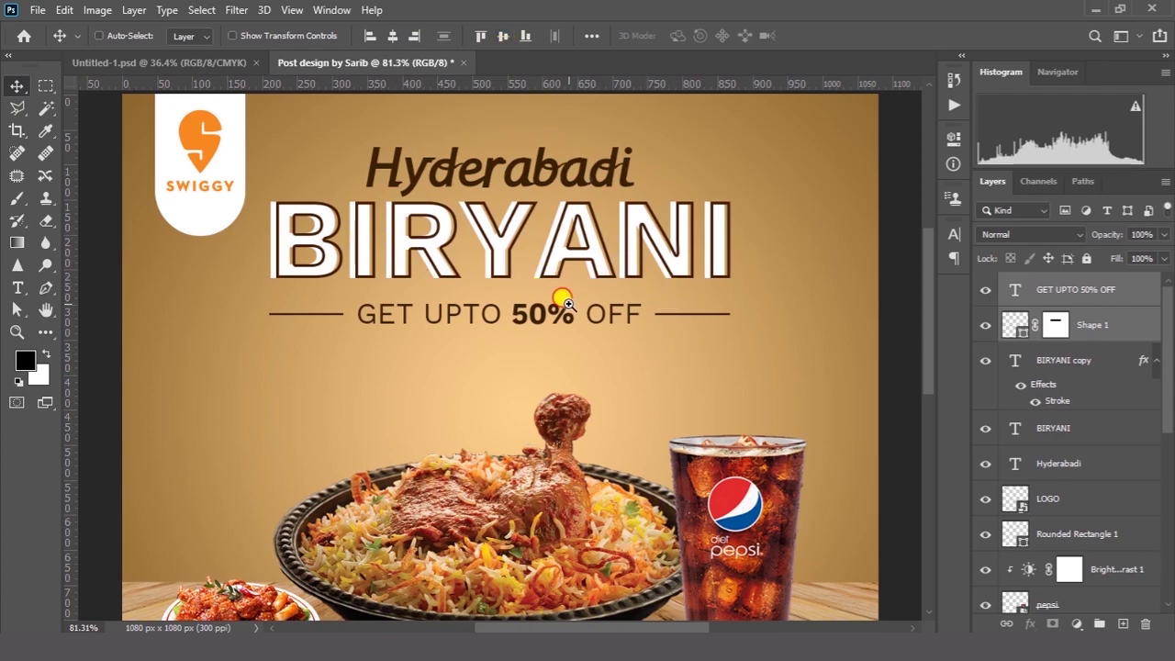
# - Scale the Hyderabadi text down proportionally to 81.72%, keeping it centred above BIRYANI
pyautogui.scroll(-6, 528, 302)
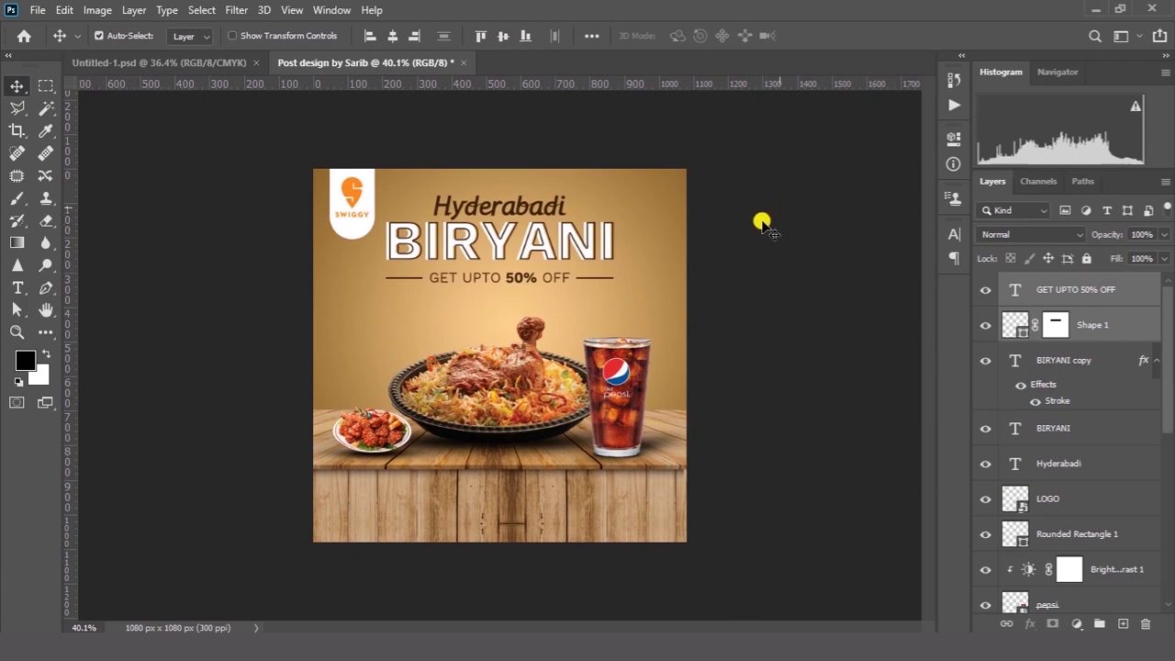
pyautogui.click(720, 275)
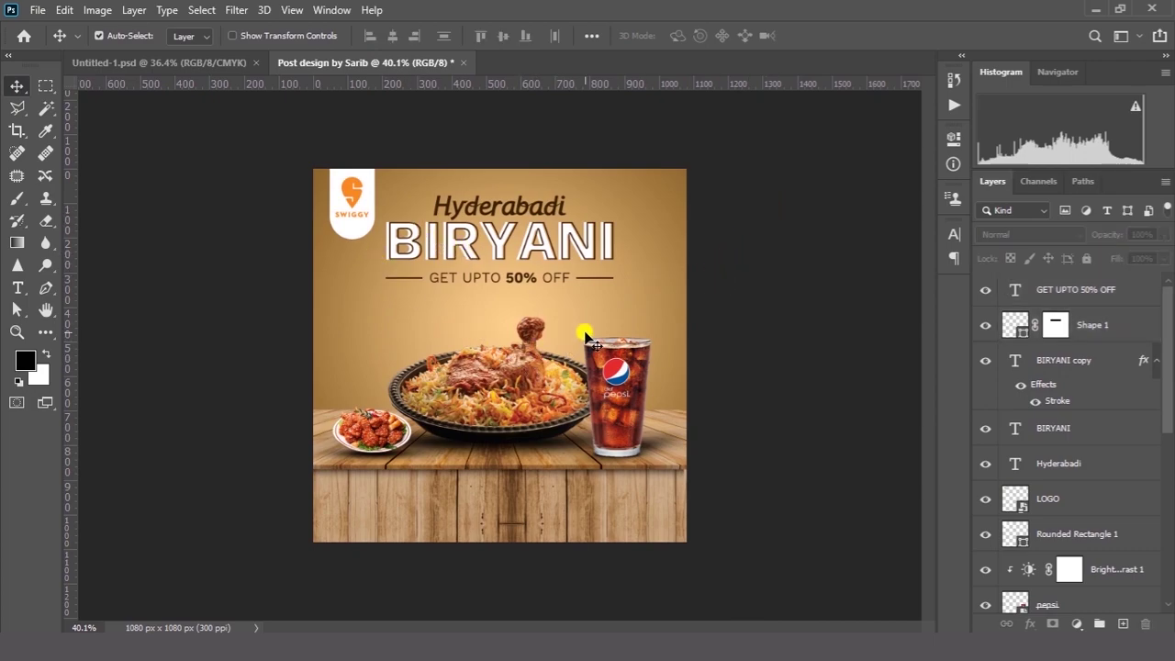
pyautogui.click(557, 203)
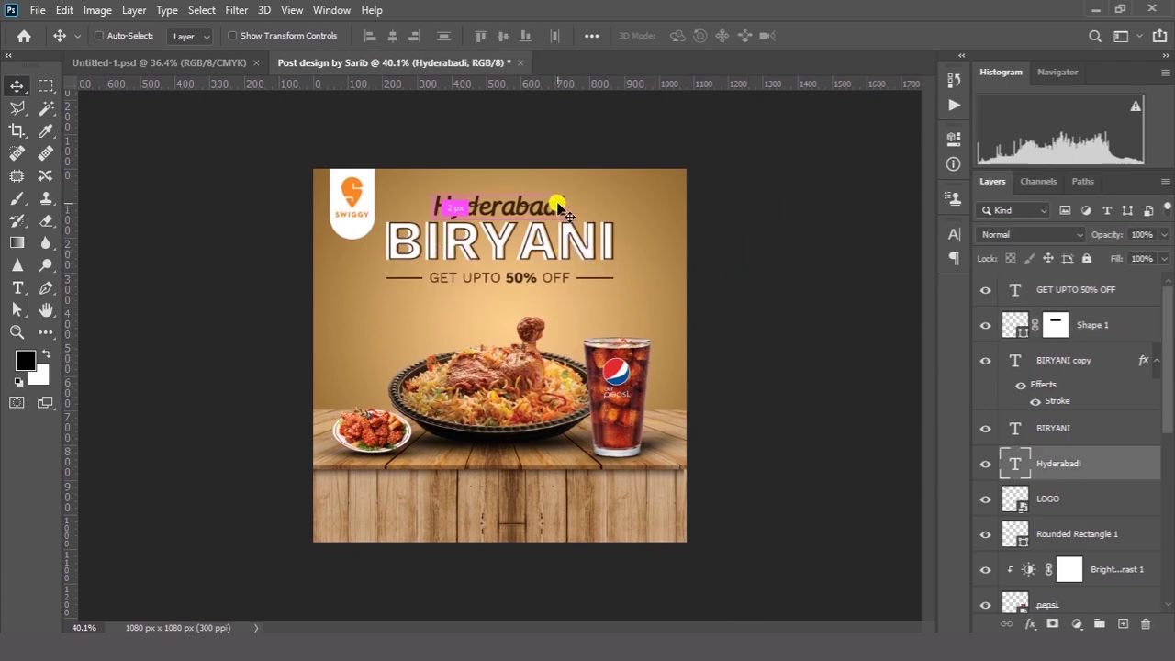
pyautogui.hotkey('ctrl', 't')
pyautogui.moveTo(564, 189); pyautogui.dragTo(553, 191)
pyautogui.click(852, 35)
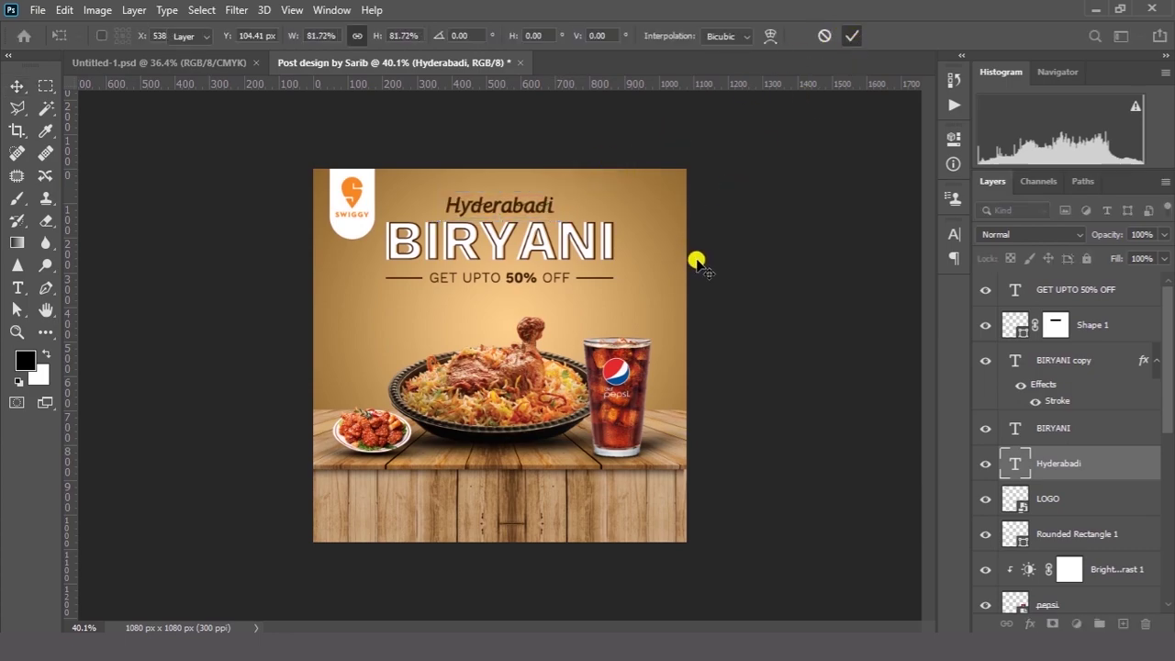
pyautogui.click(704, 243)
# - Scale the Swiggy logo and its white rounded tab down together to 87.90%
pyautogui.click(353, 193)
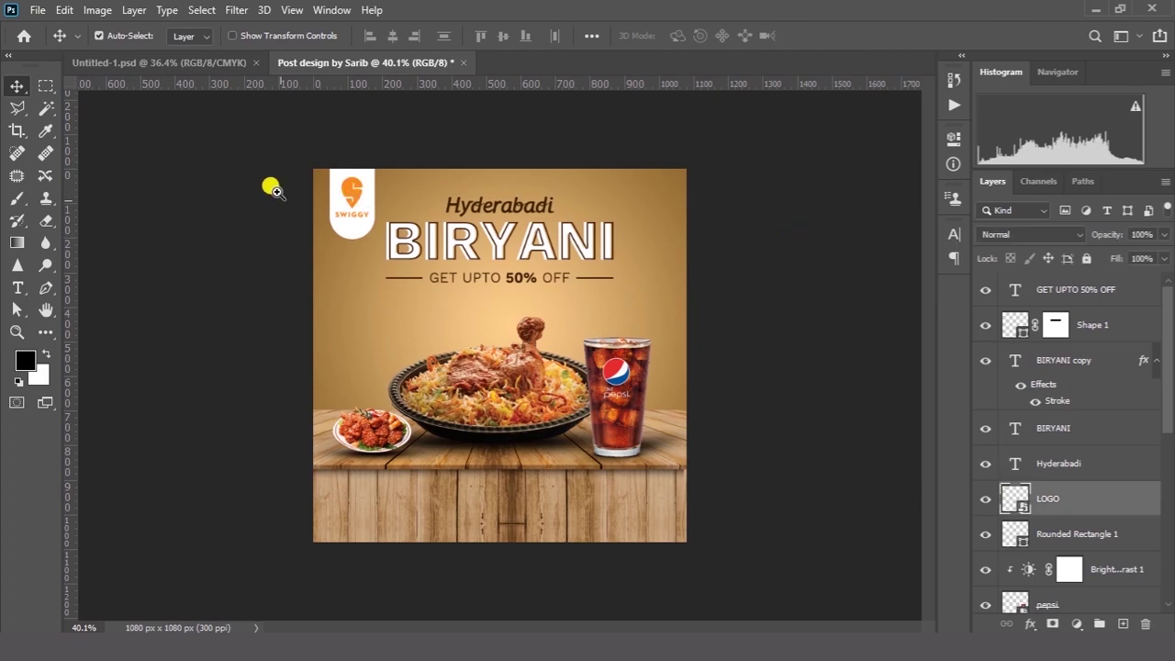
pyautogui.scroll(5, 313, 176)
pyautogui.moveTo(450, 367); pyautogui.dragTo(463, 297)
pyautogui.keyDown('shift'); pyautogui.click(422, 246); pyautogui.keyUp('shift')
pyautogui.hotkey('ctrl', 't')
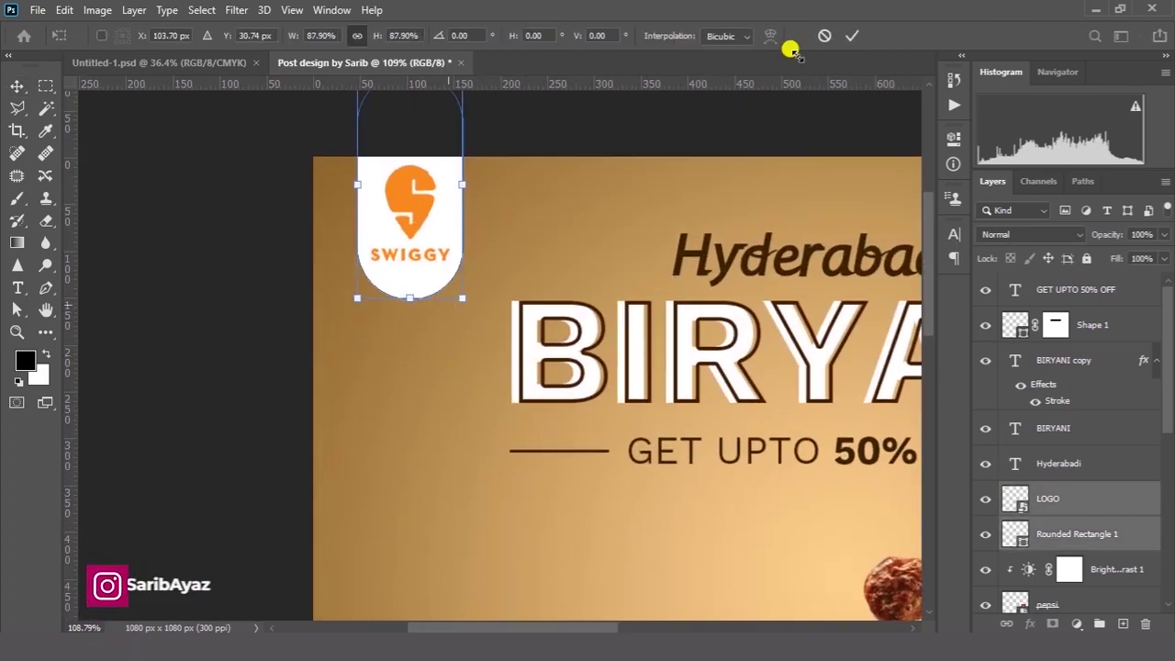
pyautogui.click(851, 35)
# - Move the logo and its white tab together closer to the canvas's upper-left corner, with the tab running off the top edge
pyautogui.moveTo(459, 236); pyautogui.dragTo(474, 262)
pyautogui.scroll(-5, 491, 298)
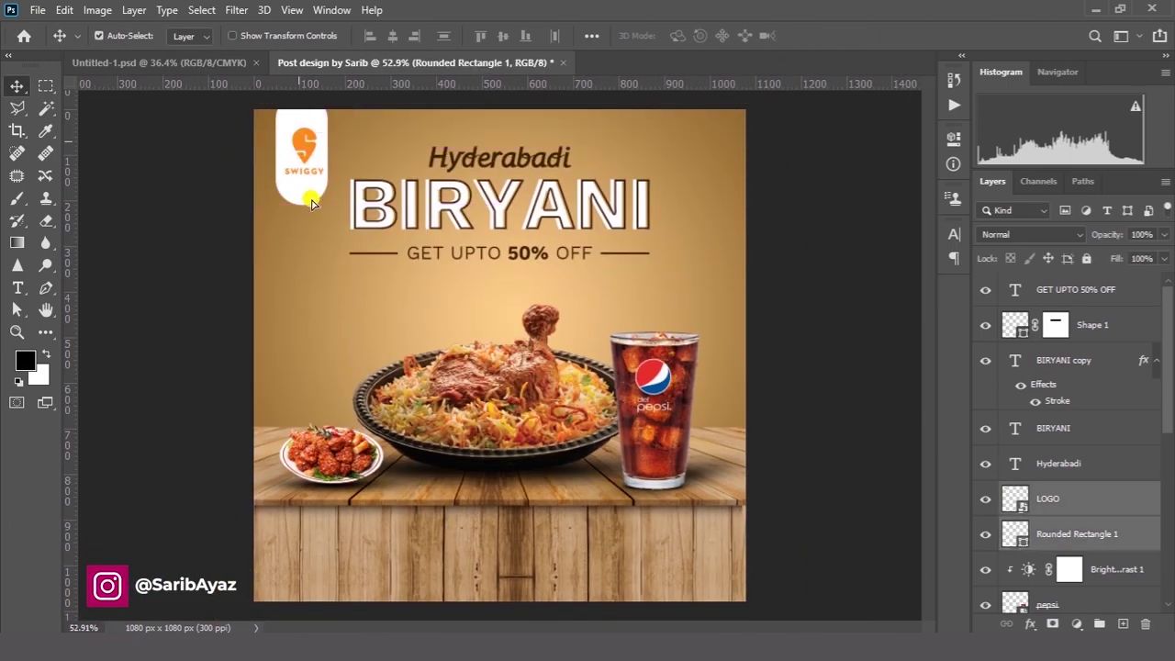
pyautogui.click(303, 138)
pyautogui.keyDown('shift'); pyautogui.click(303, 136); pyautogui.keyUp('shift')
pyautogui.moveTo(314, 179); pyautogui.dragTo(305, 200)
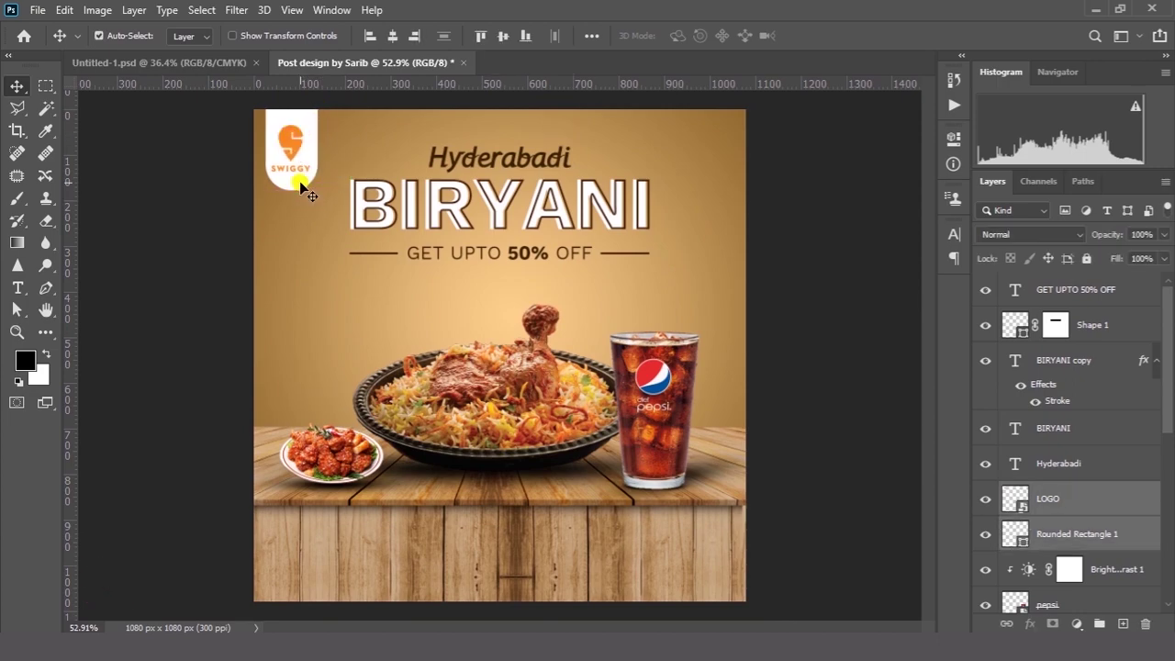
pyautogui.click(281, 195)
pyautogui.click(299, 140)
pyautogui.keyDown('shift'); pyautogui.click(292, 184); pyautogui.keyUp('shift')
pyautogui.moveTo(336, 150); pyautogui.dragTo(336, 145)
pyautogui.click(797, 188)
# - Scale all headline text layers and the Shape 1 line up together to 108.20%, centred above the food
pyautogui.moveTo(560, 236); pyautogui.dragTo(502, 247)
pyautogui.moveTo(694, 195); pyautogui.dragTo(416, 296)
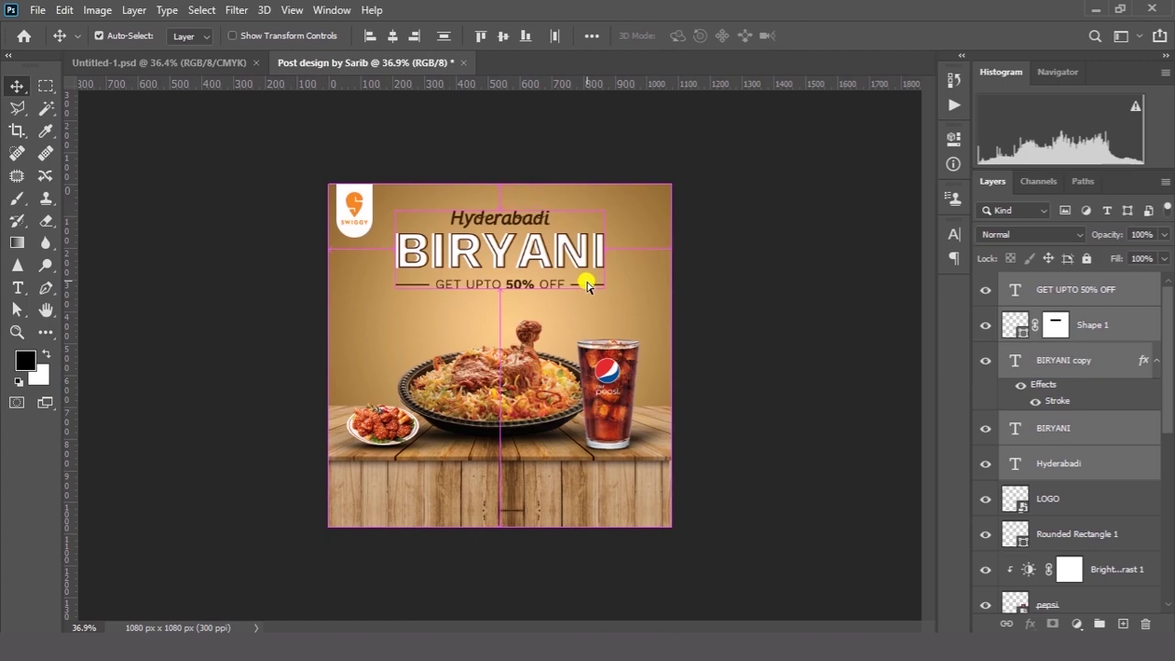
pyautogui.hotkey('ctrl', 't')
pyautogui.moveTo(603, 288); pyautogui.dragTo(616, 293)
pyautogui.moveTo(616, 206); pyautogui.dragTo(613, 209)
pyautogui.click(851, 36)
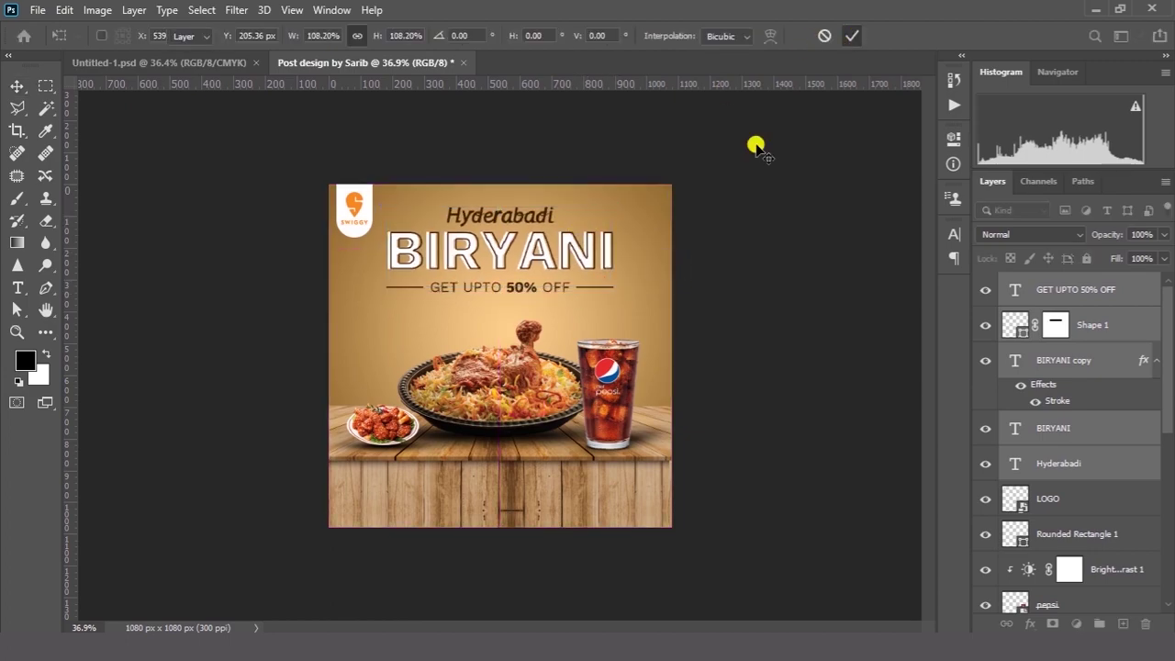
# - Group the headline text layers with the Shape 1 line and name the group TEXT
pyautogui.moveTo(1093, 464); pyautogui.dragTo(1099, 623)
pyautogui.doubleClick(1056, 283)
pyautogui.write('TEXT')
pyautogui.press('Return')
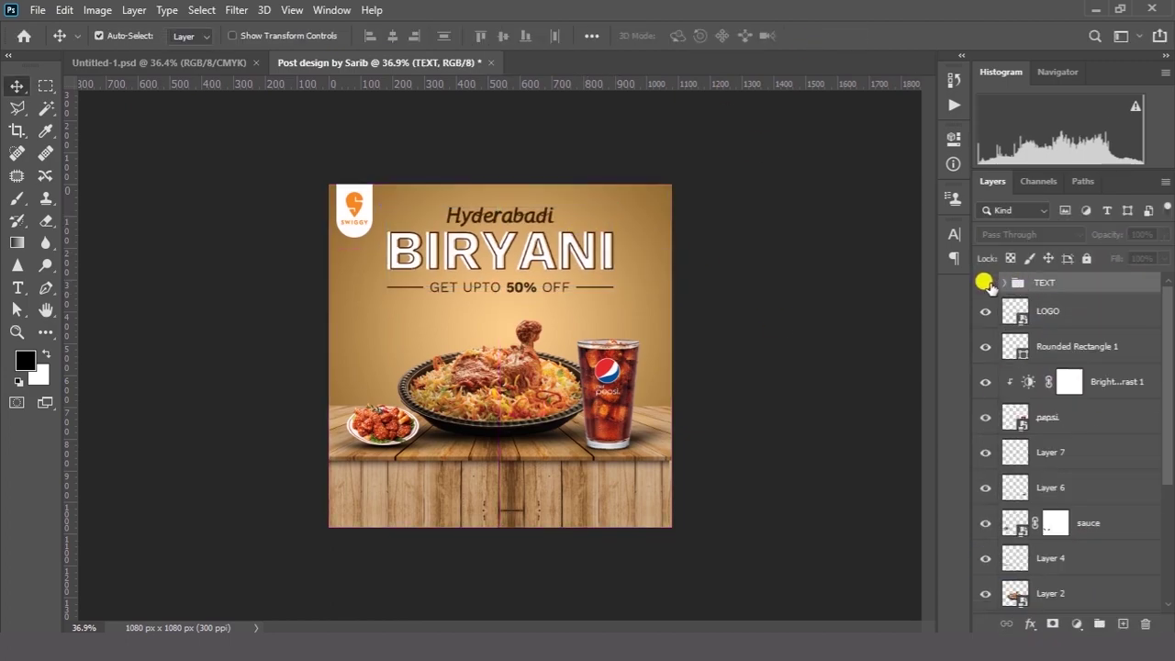
# - Centre the TEXT group horizontally on the whole canvas and nudge its vertical position
pyautogui.click(202, 9)
pyautogui.click(216, 28)
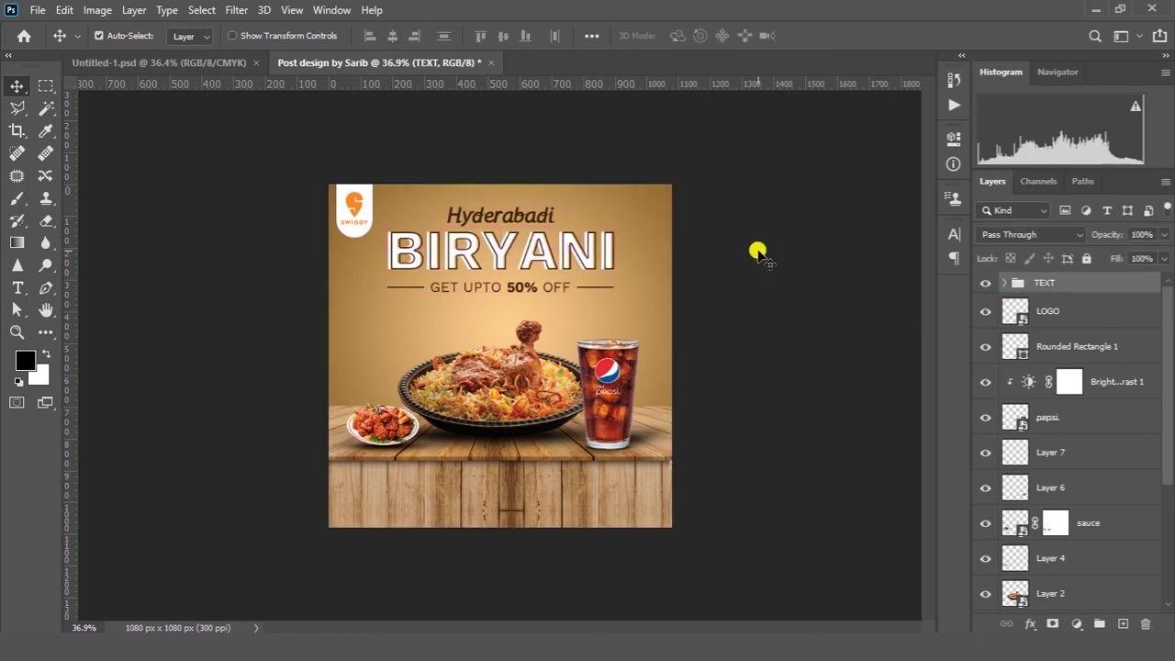
pyautogui.hotkey('shift', 'Up')
pyautogui.hotkey('shift', 'Up')
pyautogui.hotkey('shift', 'Up')
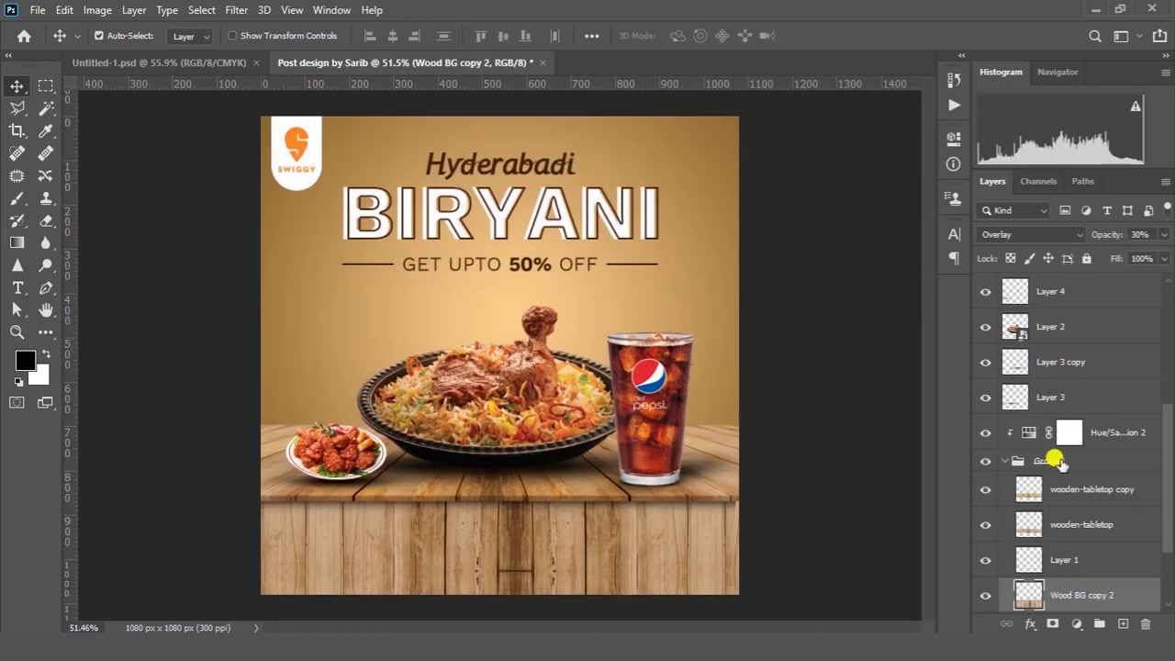
# - Delete the Hue/Saturation 2 adjustment layer clipped to Group 1
pyautogui.click(1056, 459)
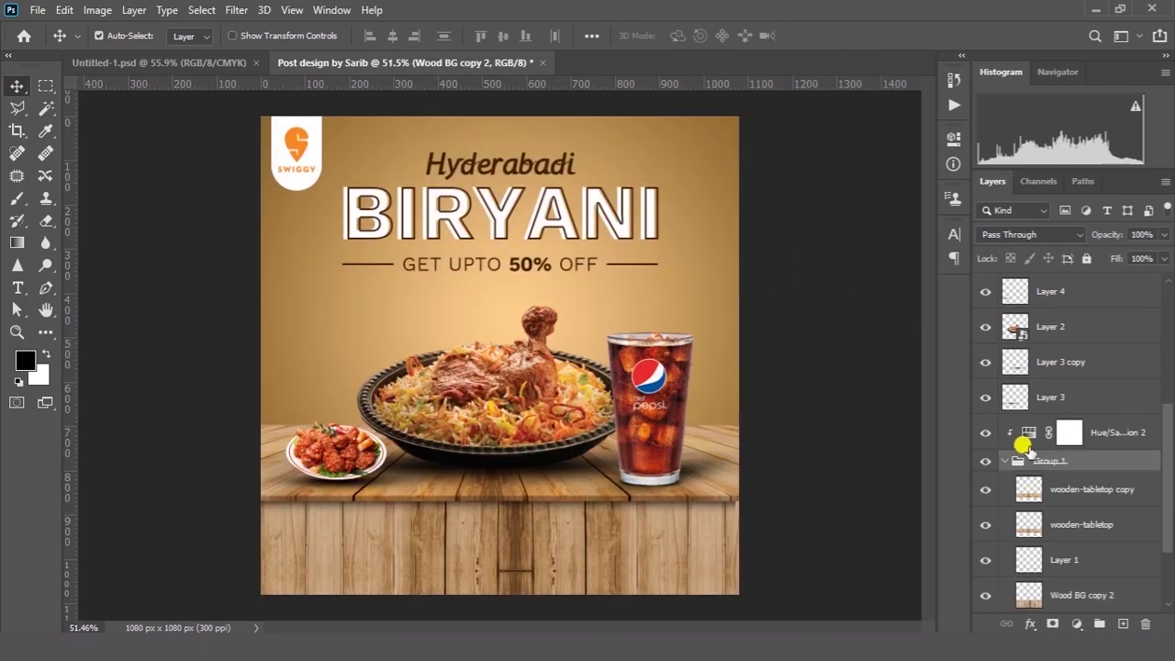
pyautogui.click(985, 433)
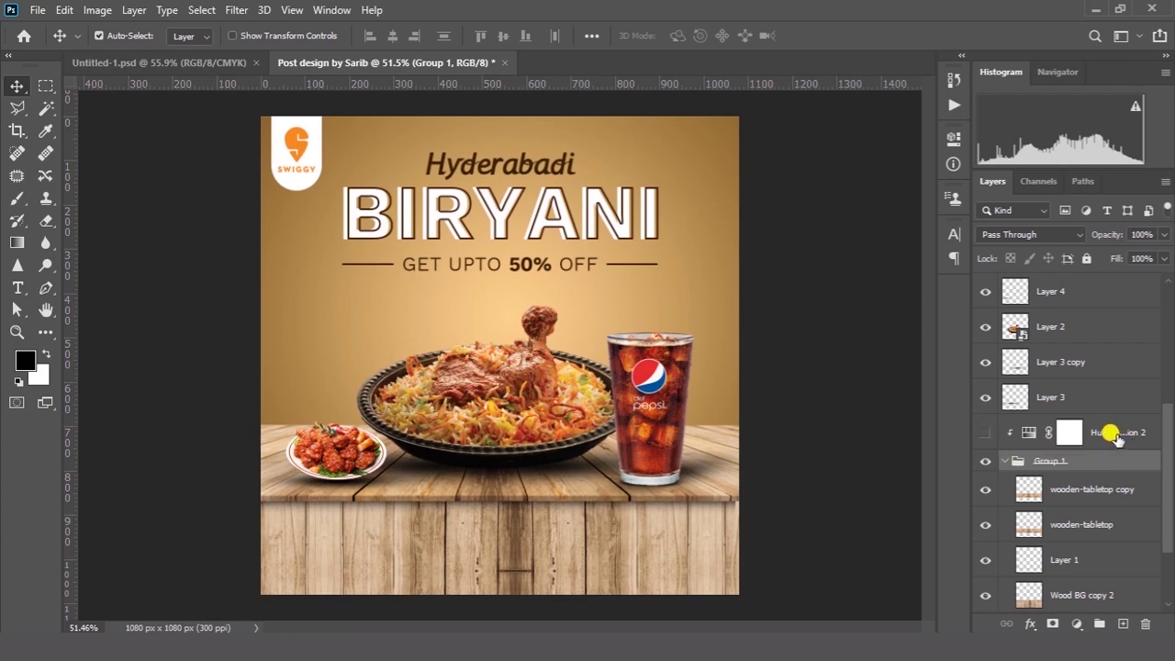
pyautogui.moveTo(1108, 437); pyautogui.dragTo(1144, 623)
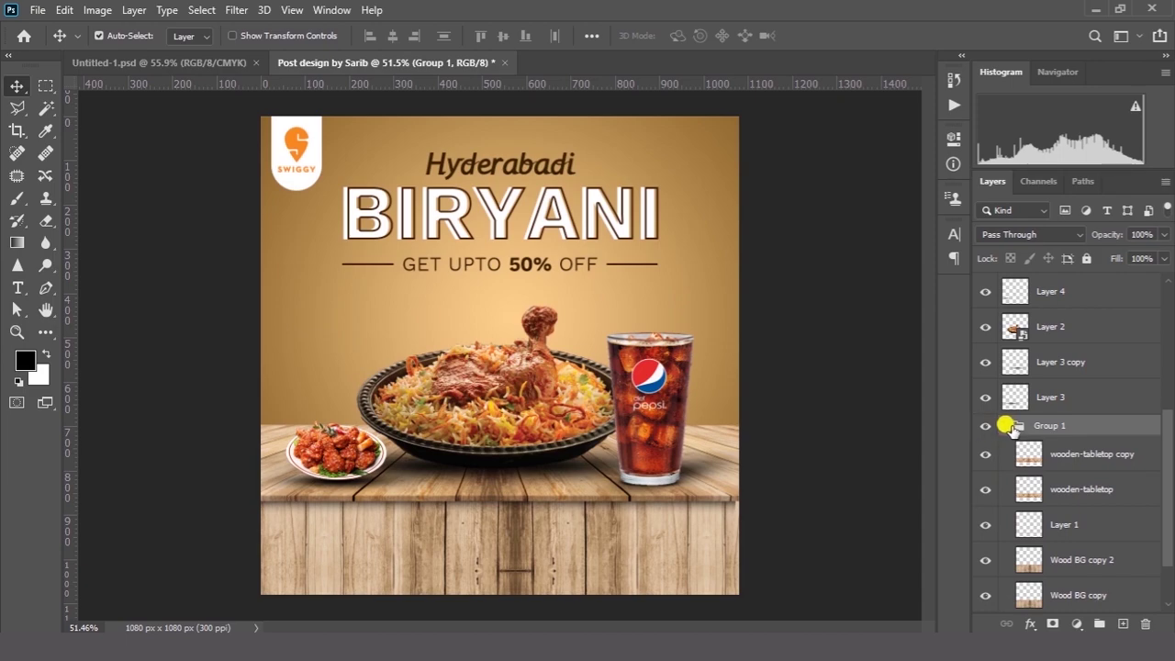
# - Collapse Group 1 and check the wooden table by hiding and reshowing the group, leaving no layer selected
pyautogui.click(1006, 426)
pyautogui.click(985, 532)
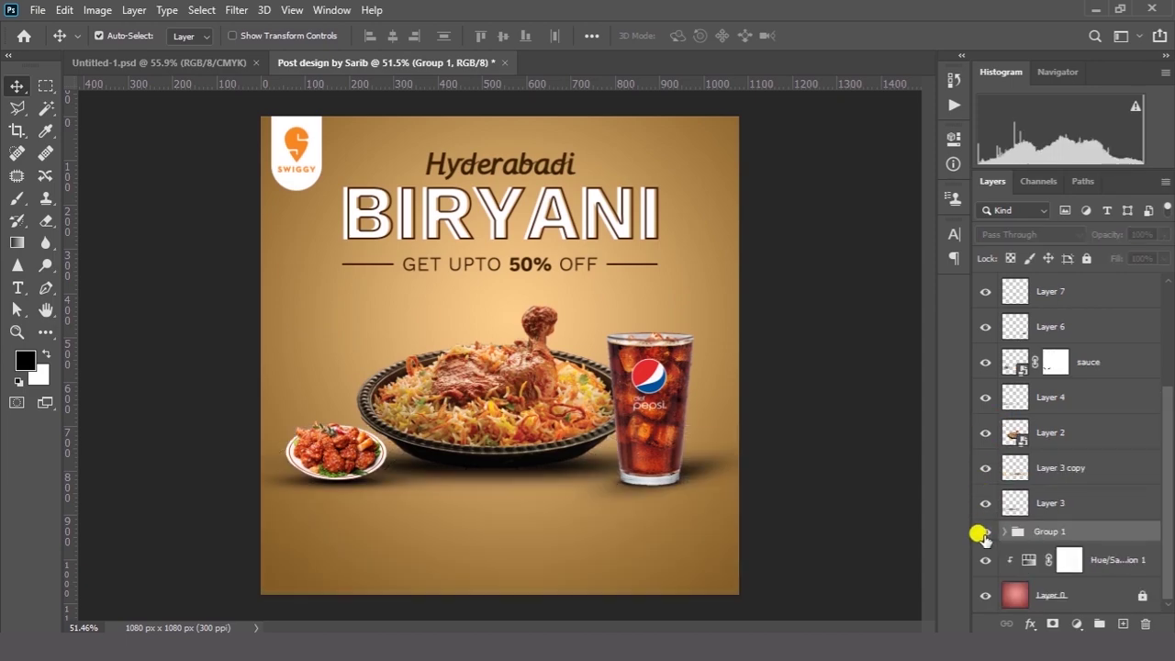
pyautogui.click(985, 531)
pyautogui.click(798, 336)
pyautogui.moveTo(712, 436); pyautogui.dragTo(665, 446)
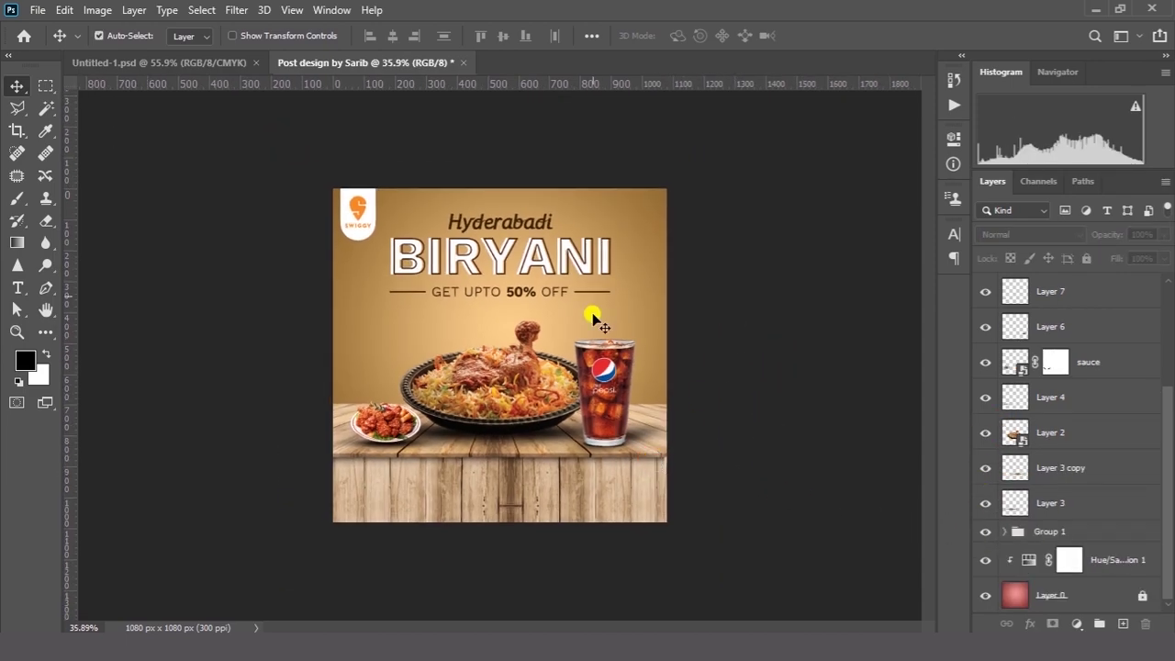
pyautogui.moveTo(563, 476); pyautogui.dragTo(552, 447)
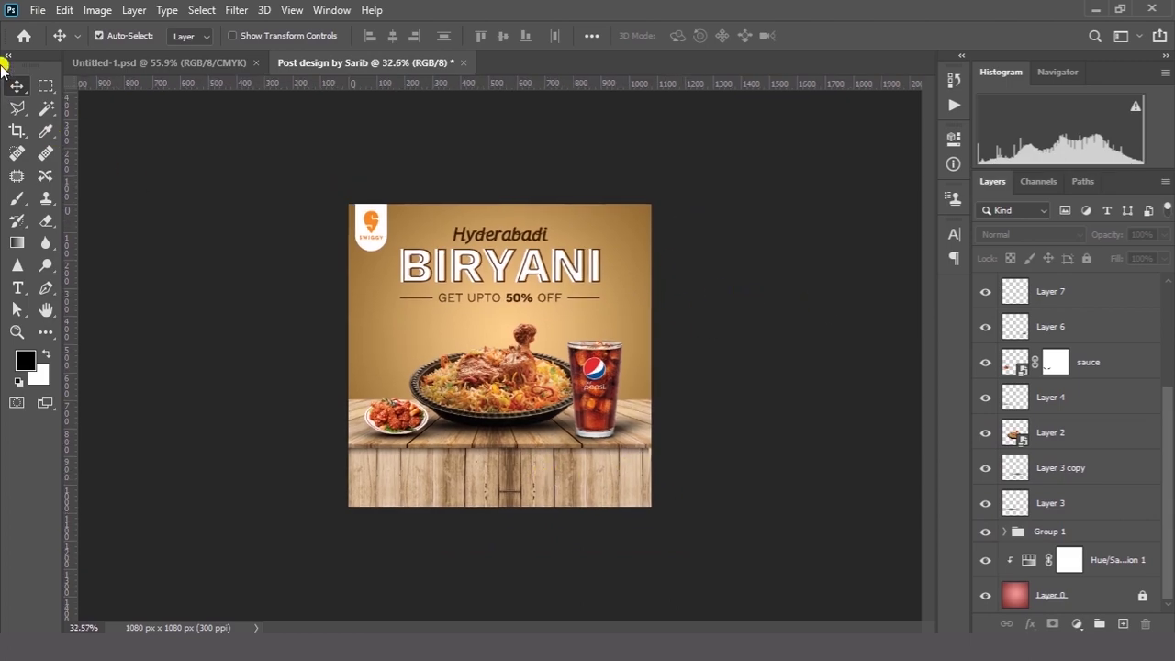
# - Save a JPEG copy of the finished post to the computer's Desktop at maximum quality 12
pyautogui.click(37, 9)
pyautogui.click(55, 215)
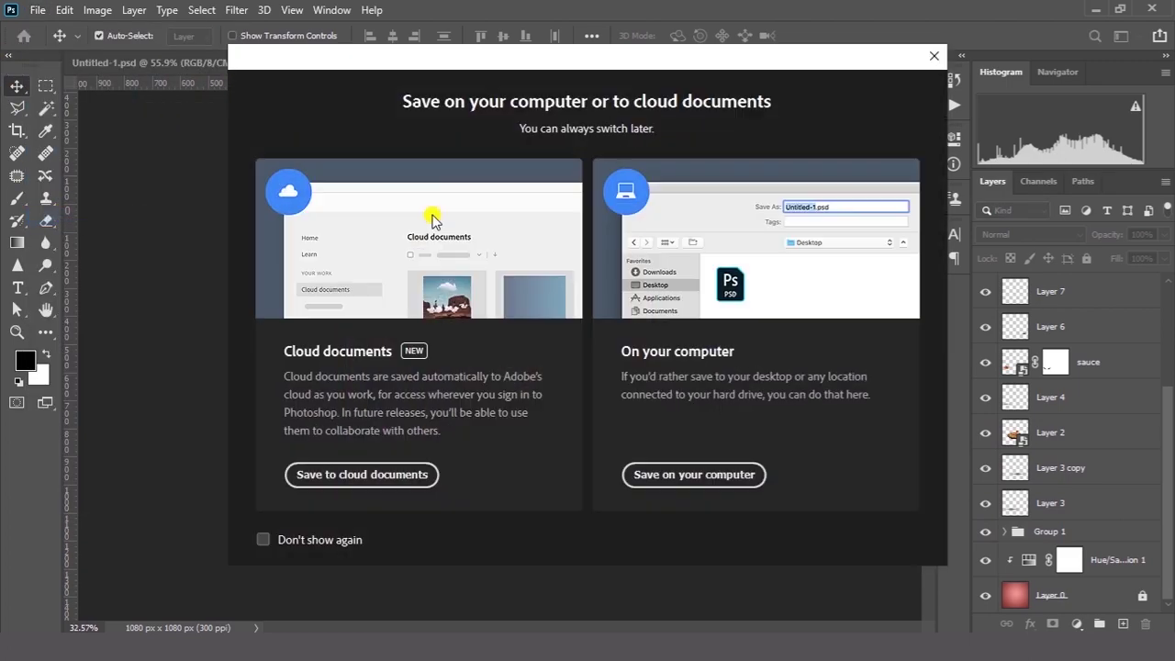
pyautogui.click(670, 471)
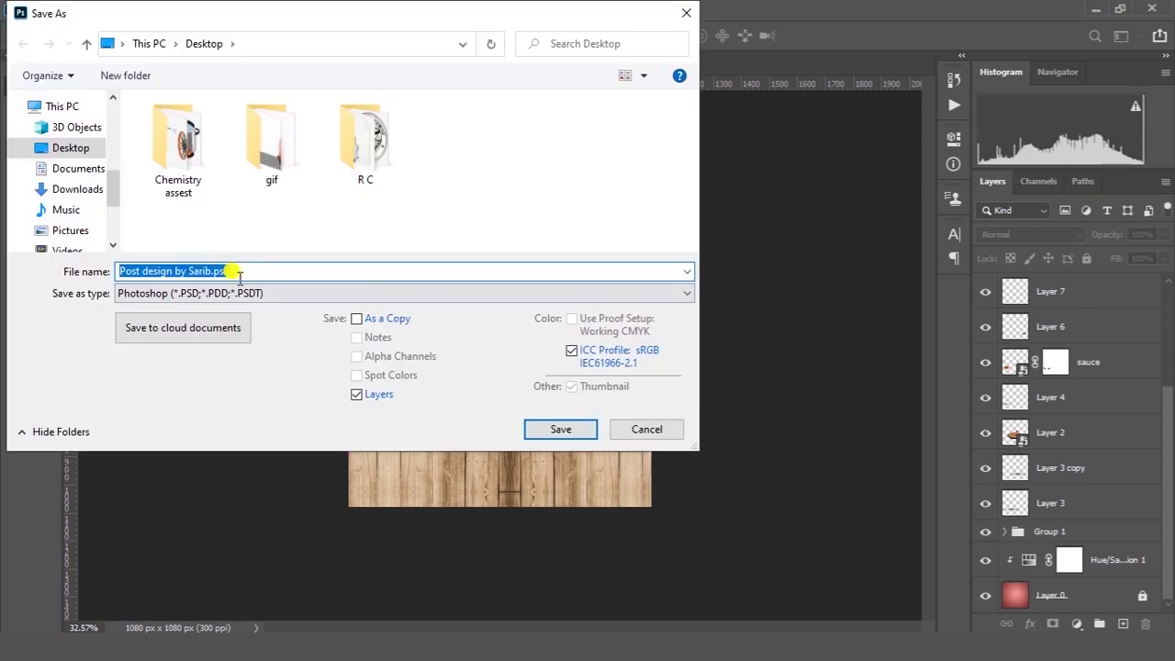
pyautogui.click(253, 294)
pyautogui.click(301, 440)
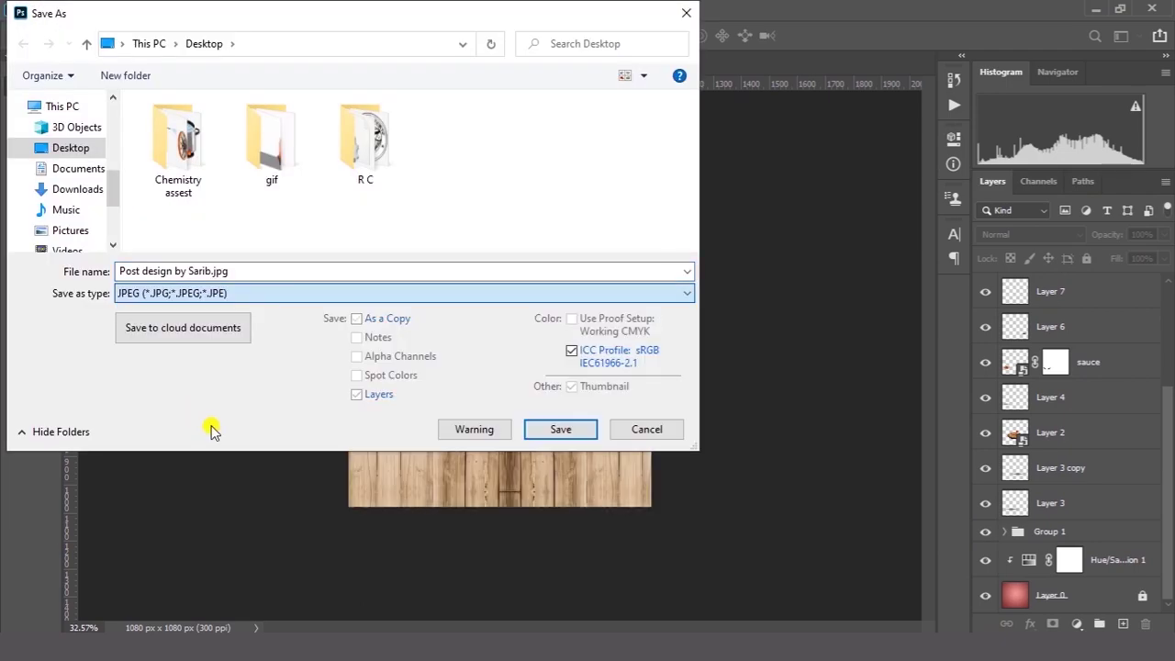
pyautogui.click(554, 431)
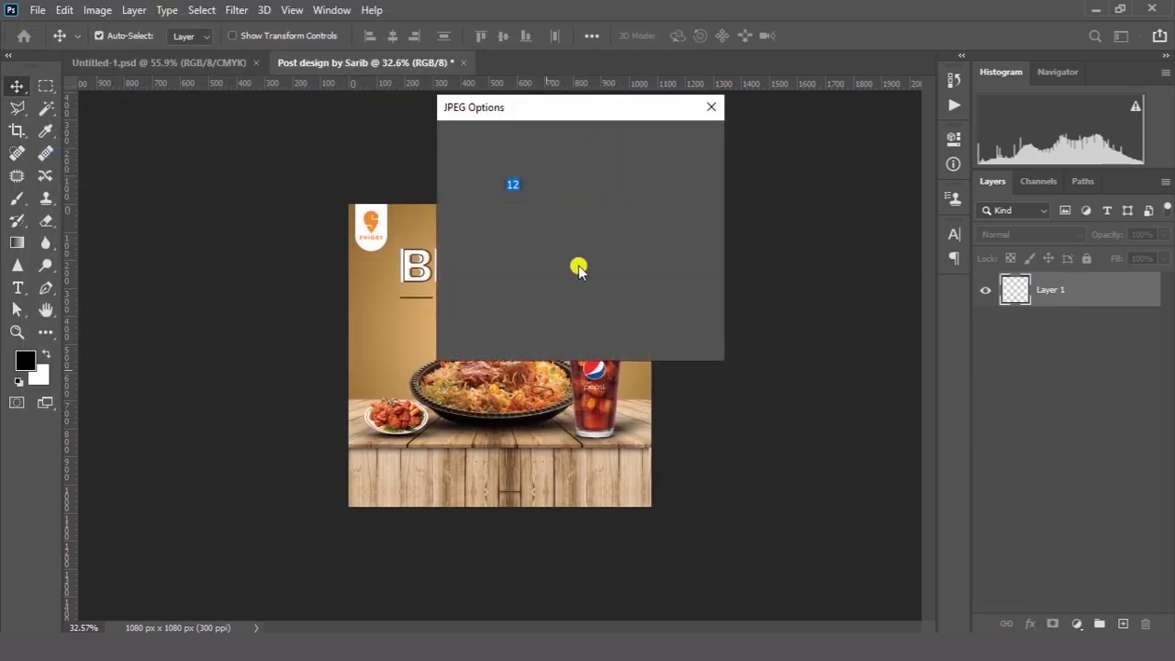
pyautogui.moveTo(566, 218); pyautogui.dragTo(651, 221)
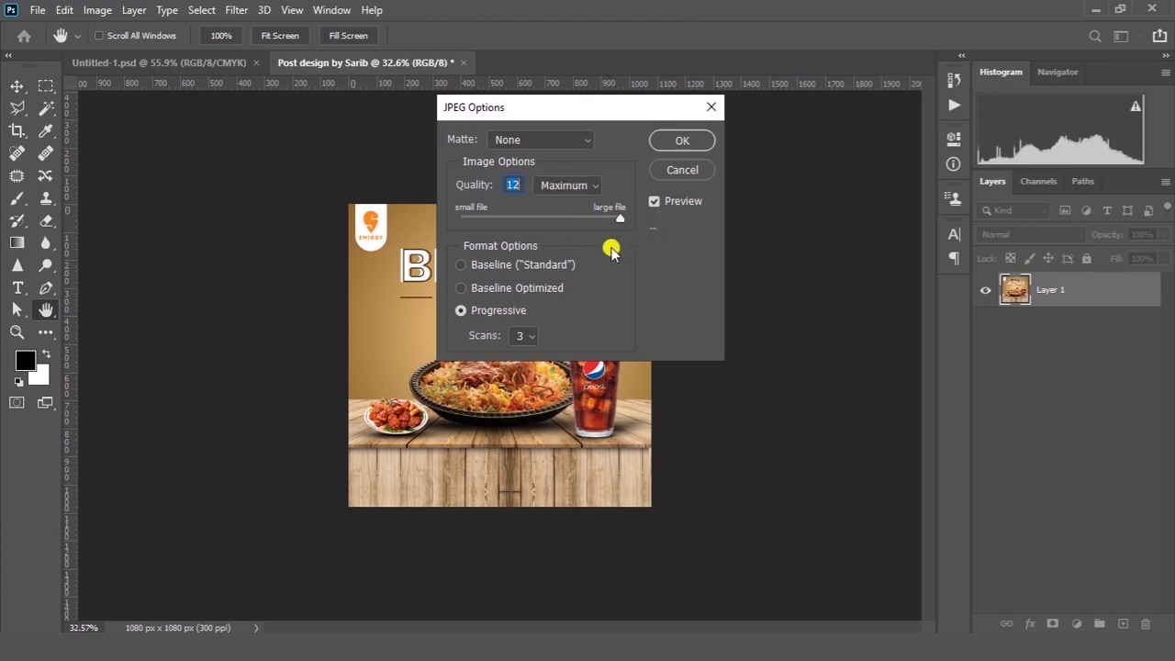
pyautogui.click(681, 138)
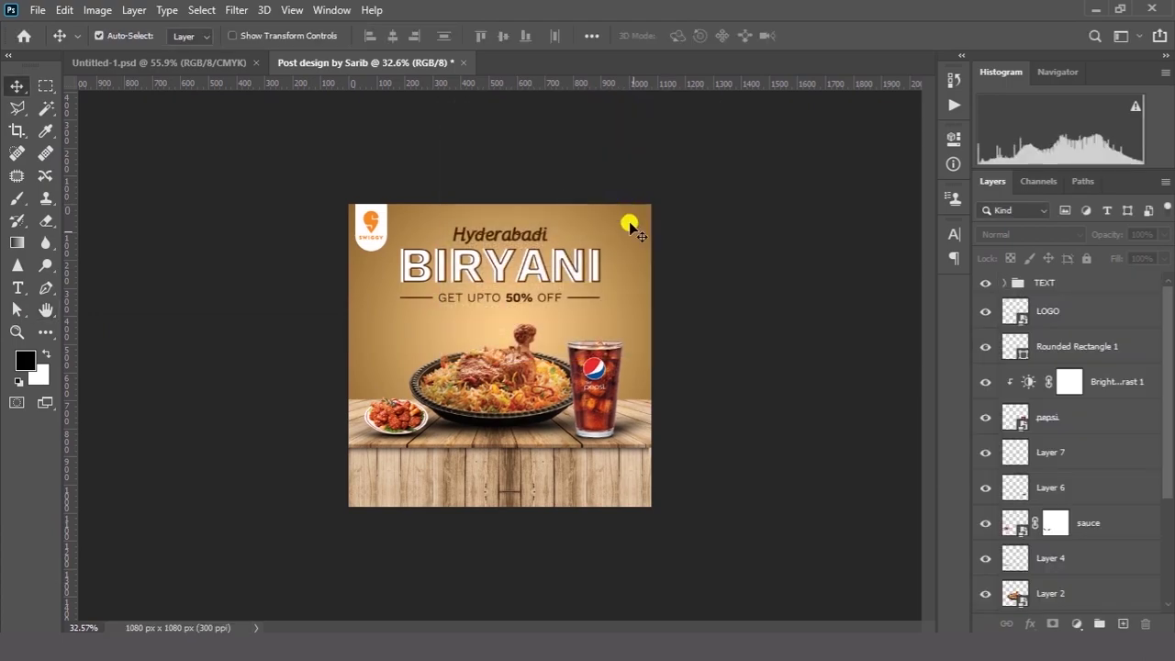